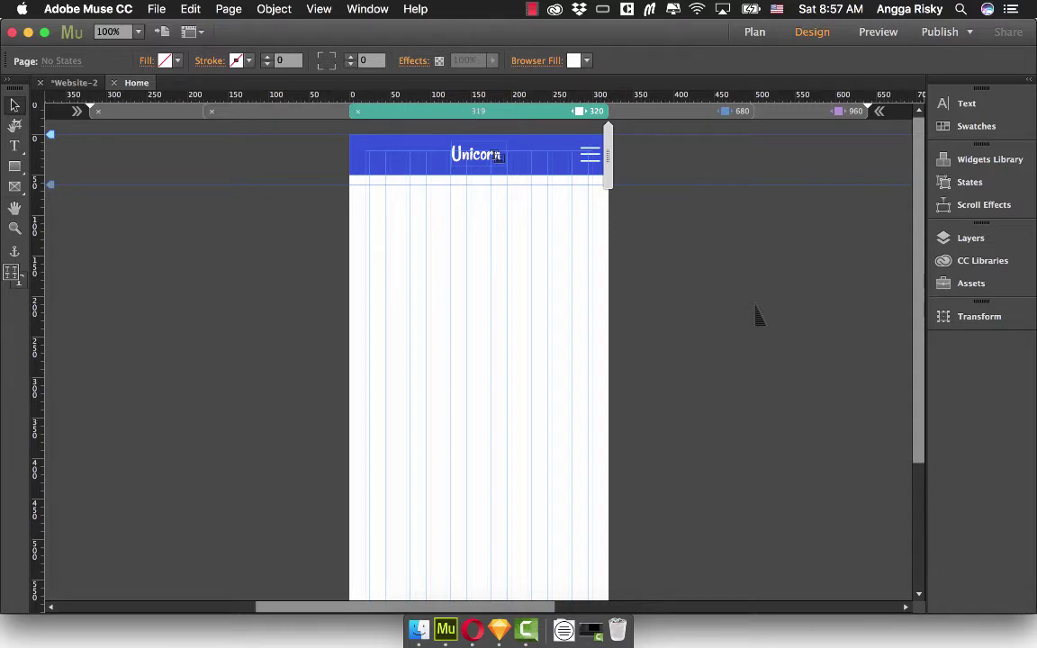
Switch to Opera and compare the page preview's header at the 768 px tablet and 320 px mobile widths.
left_click(473, 630)
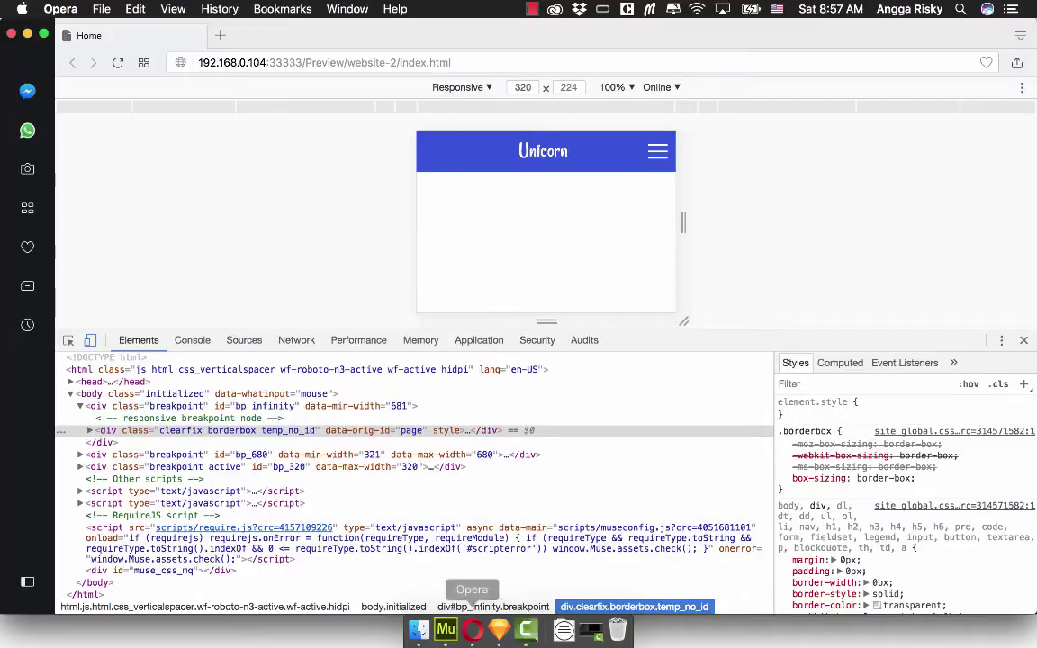
left_click(347, 106)
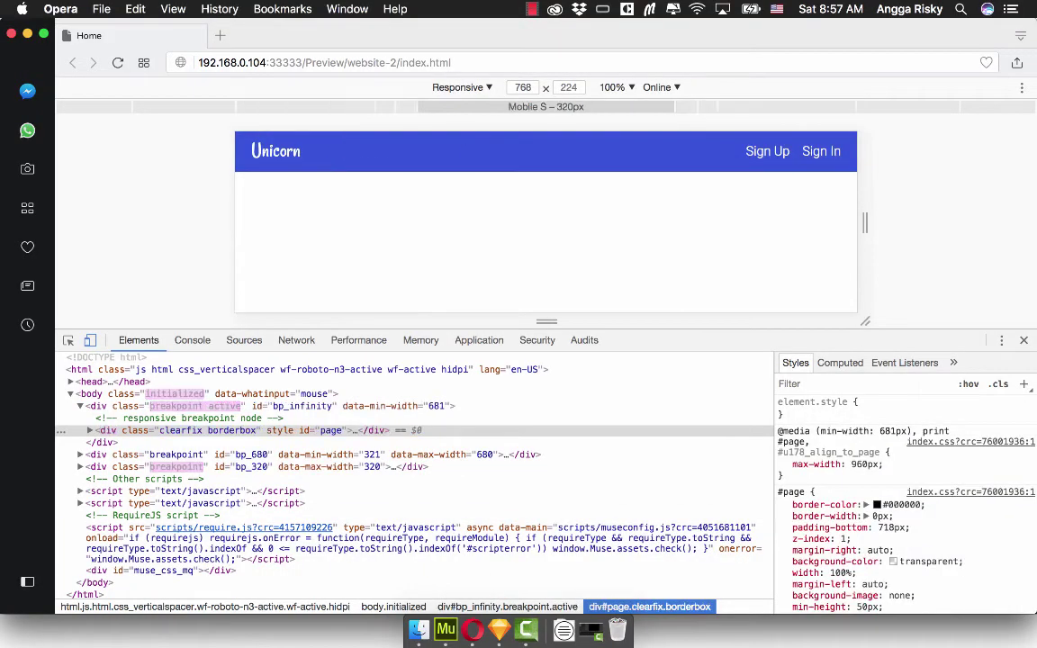
left_click(546, 107)
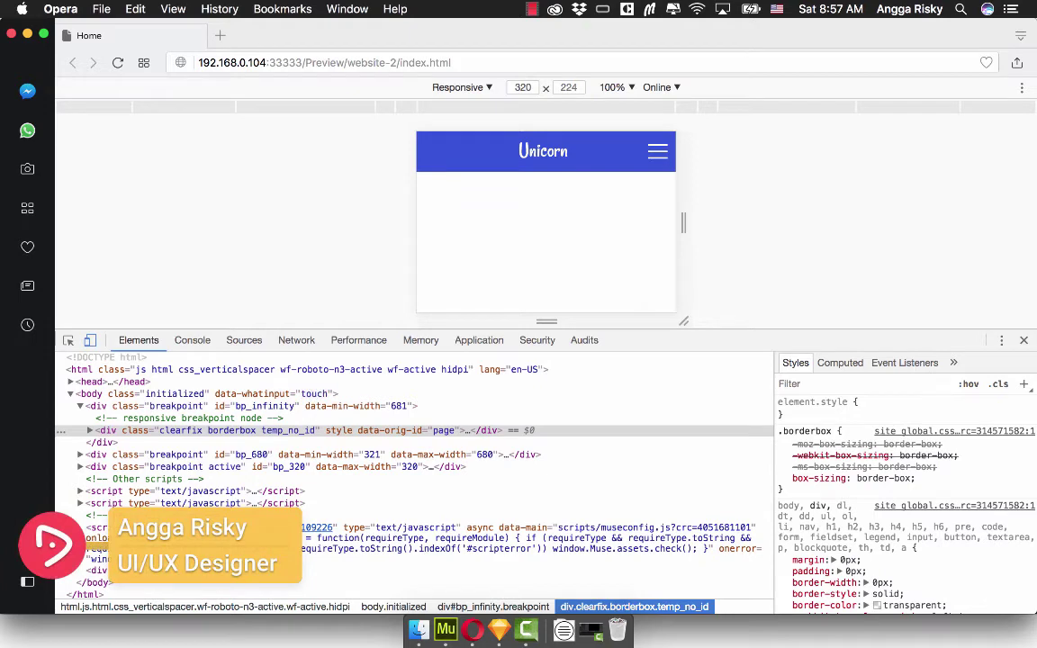
left_click(346, 106)
left_click(546, 106)
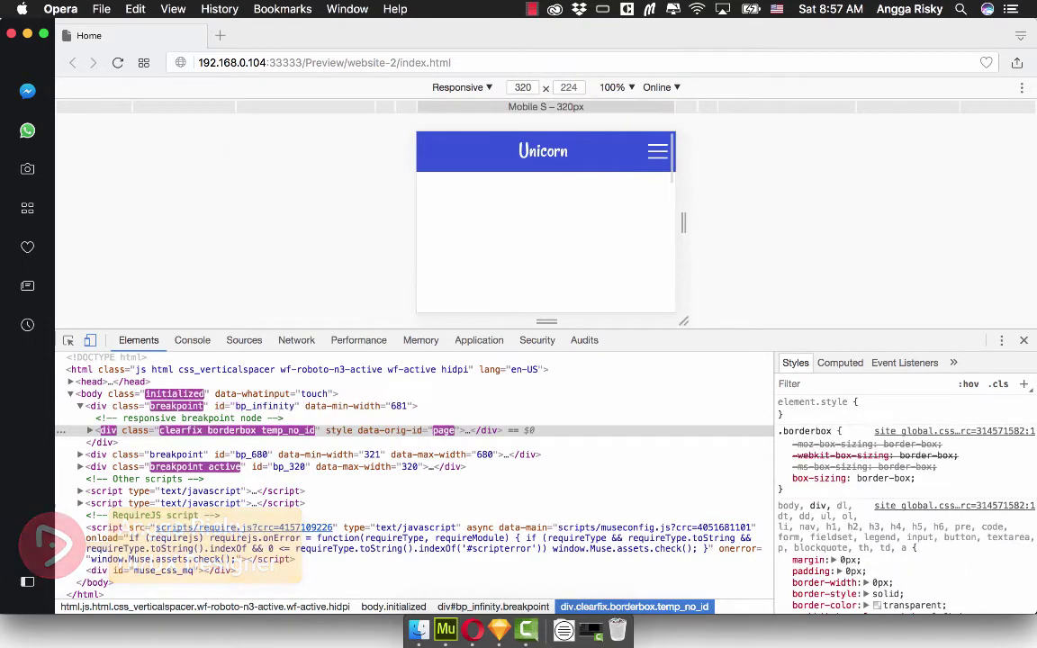
Switch back to Adobe Muse and examine the Horizontal, Vertical, Accordion and Tabbed Panels widgets in the Widgets Library.
left_click(445, 630)
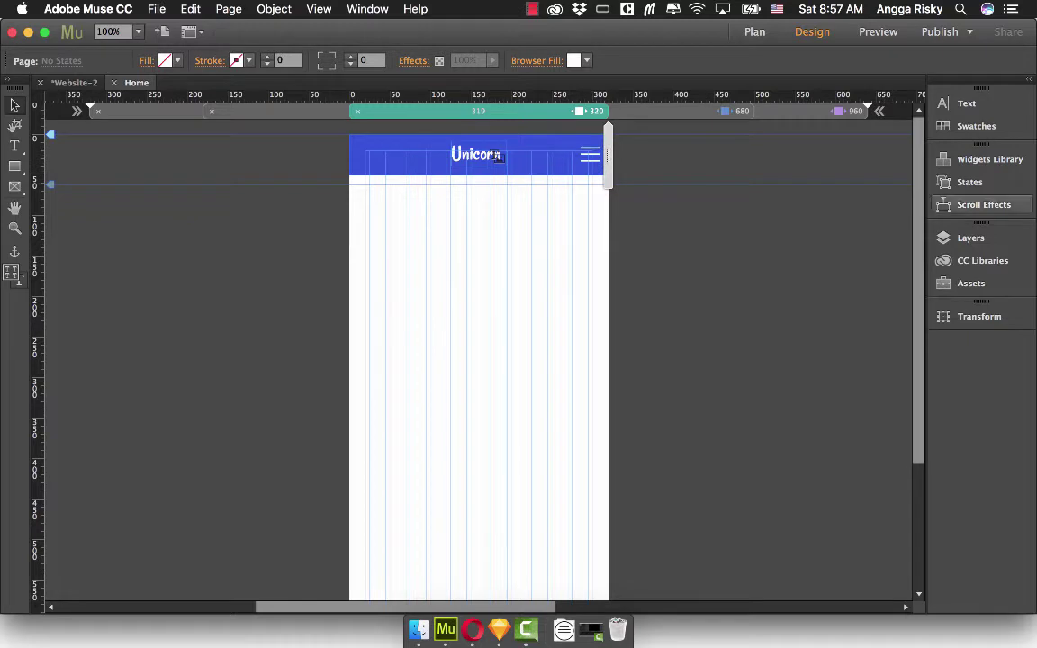
left_click(990, 160)
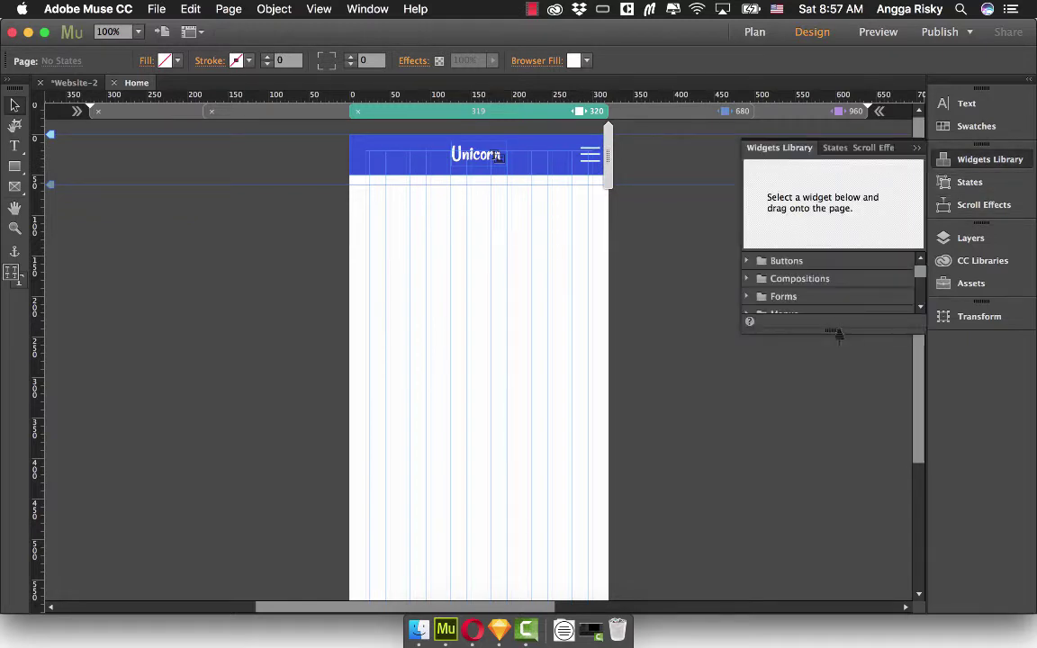
left_click_drag(834, 331, 833, 460)
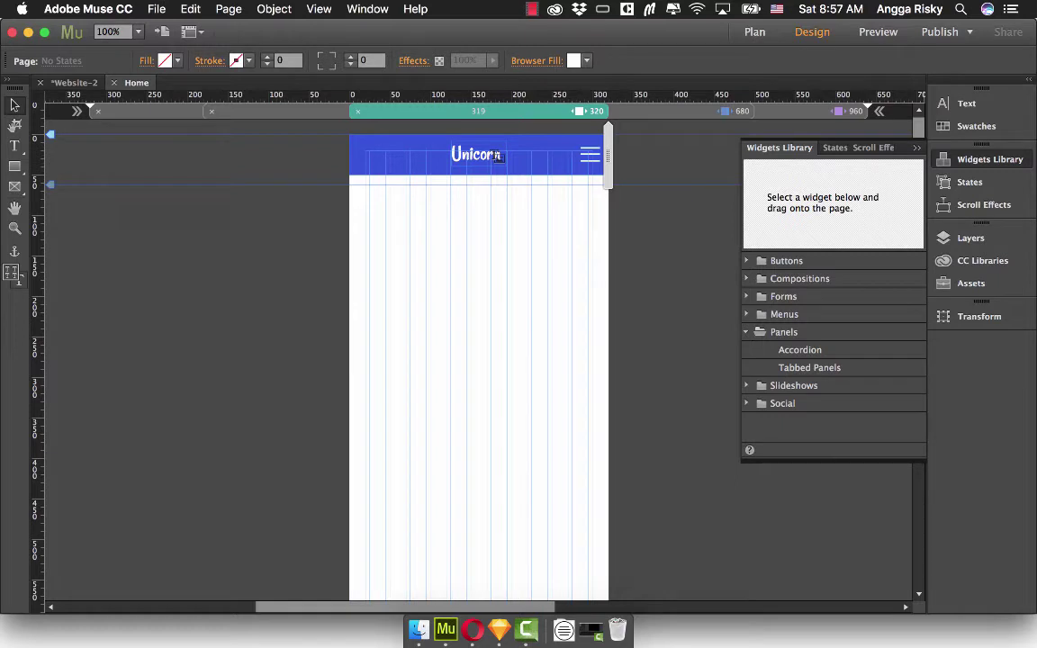
left_click(747, 314)
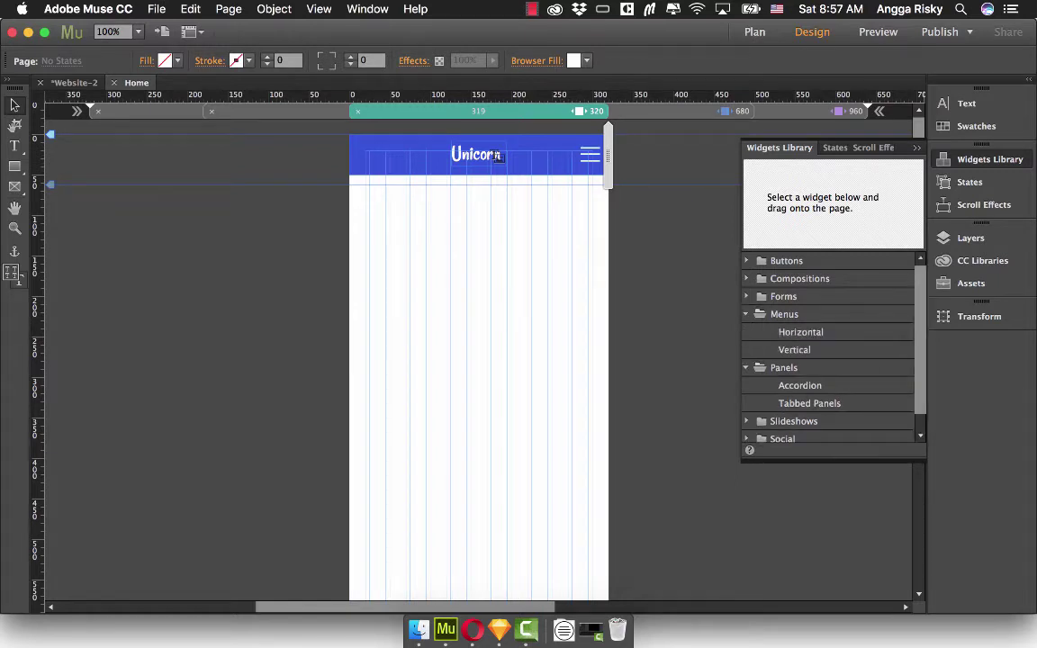
left_click(795, 350)
left_click(800, 333)
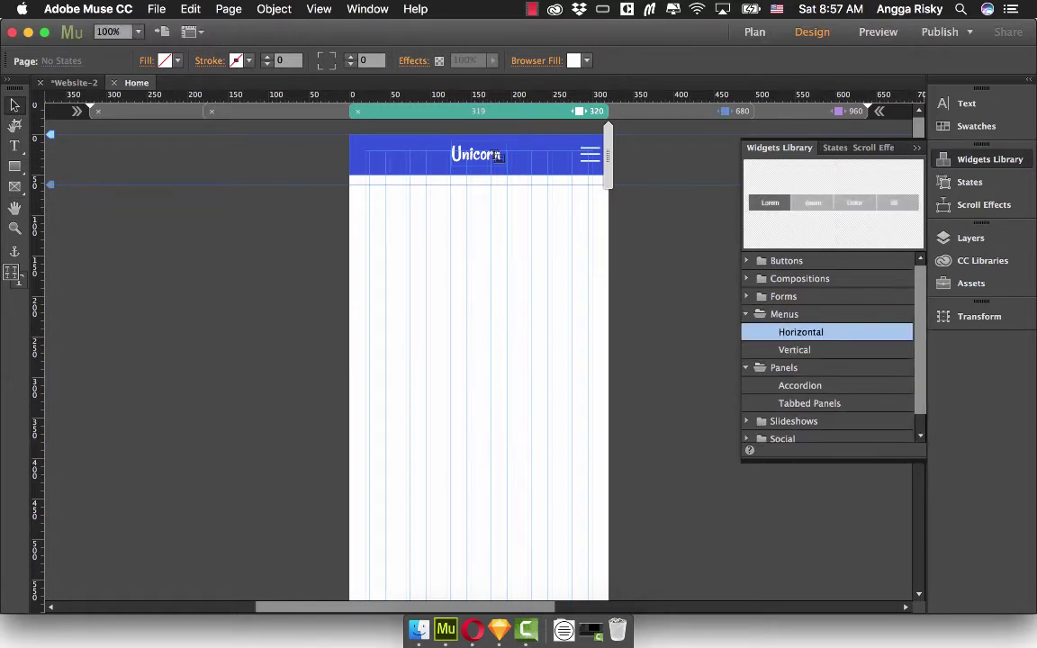
left_click(746, 314)
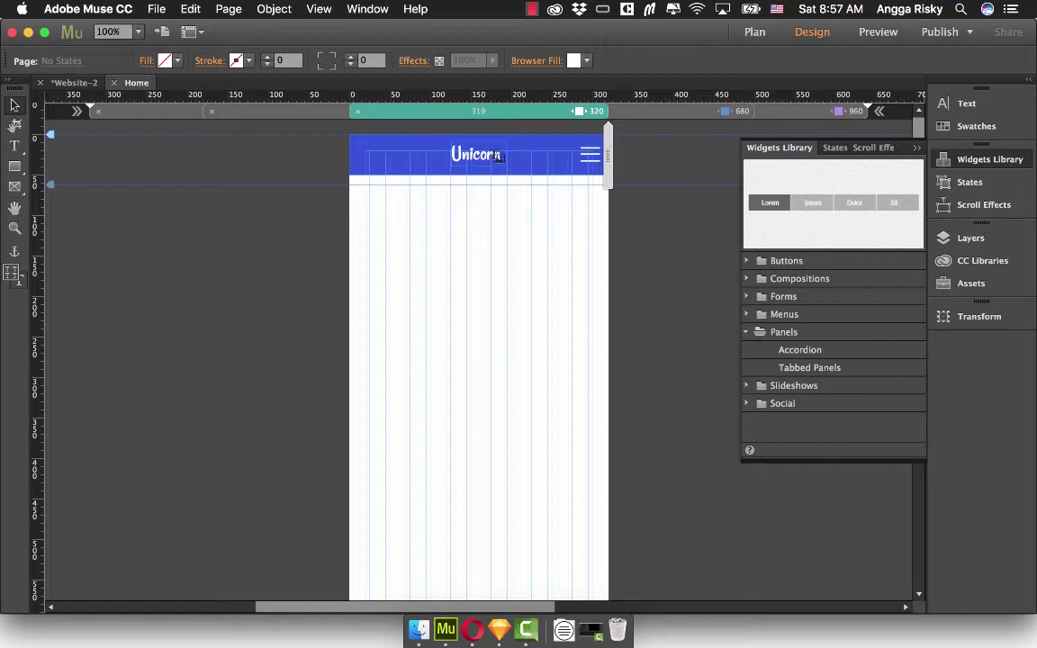
left_click(800, 350)
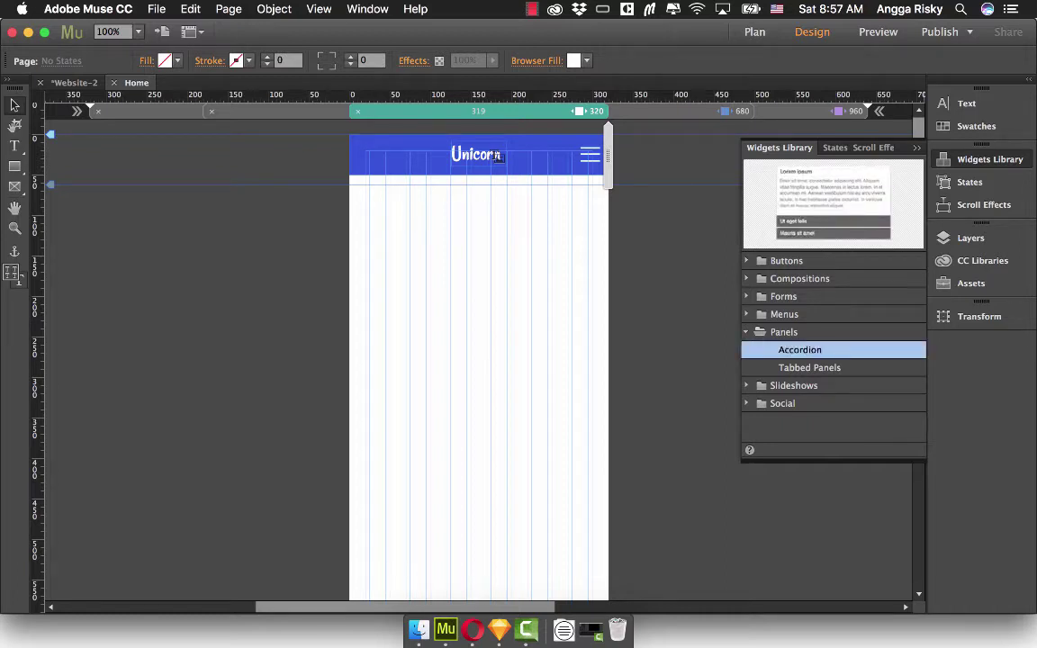
left_click(746, 314)
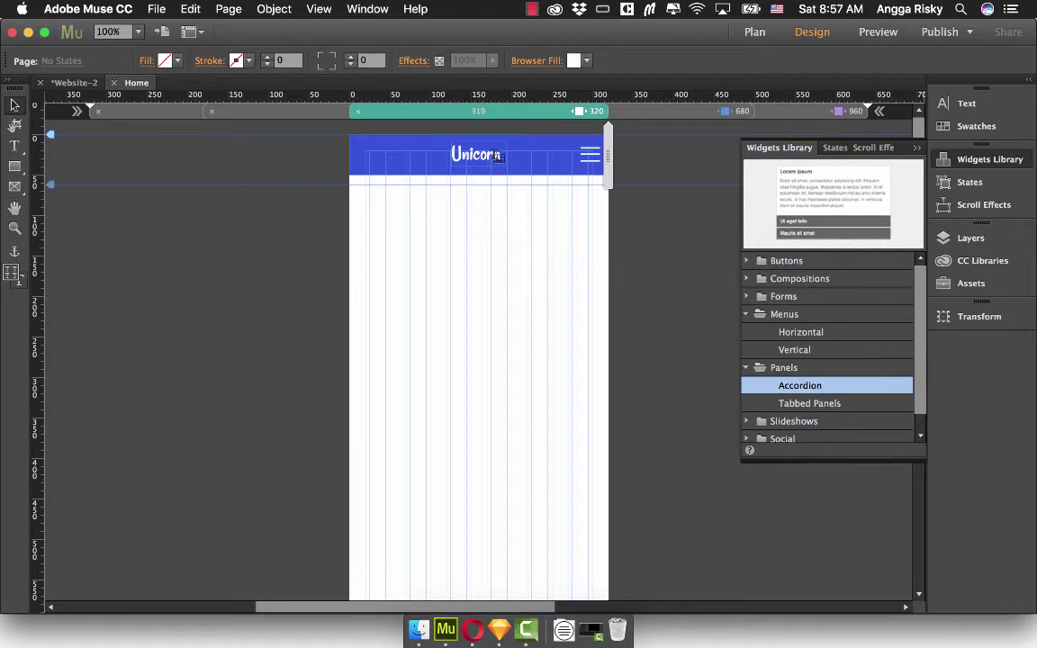
left_click(794, 350)
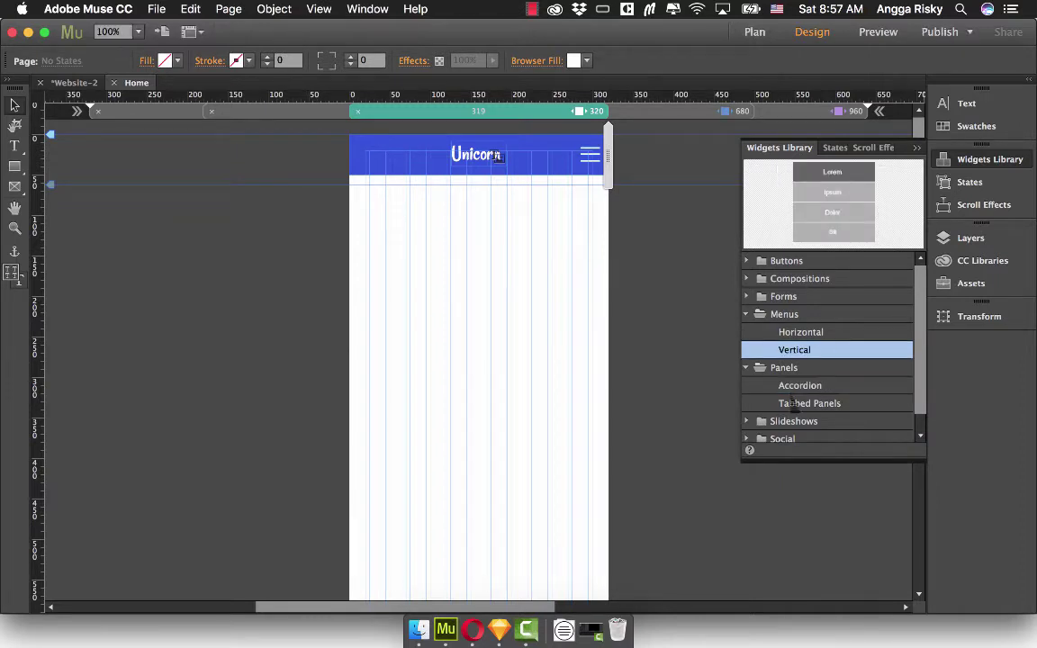
left_click(799, 385)
left_click(808, 403)
Add an Accordion widget to the 320 breakpoint and position it below the header at about X 31, Y 70.
left_click(800, 386)
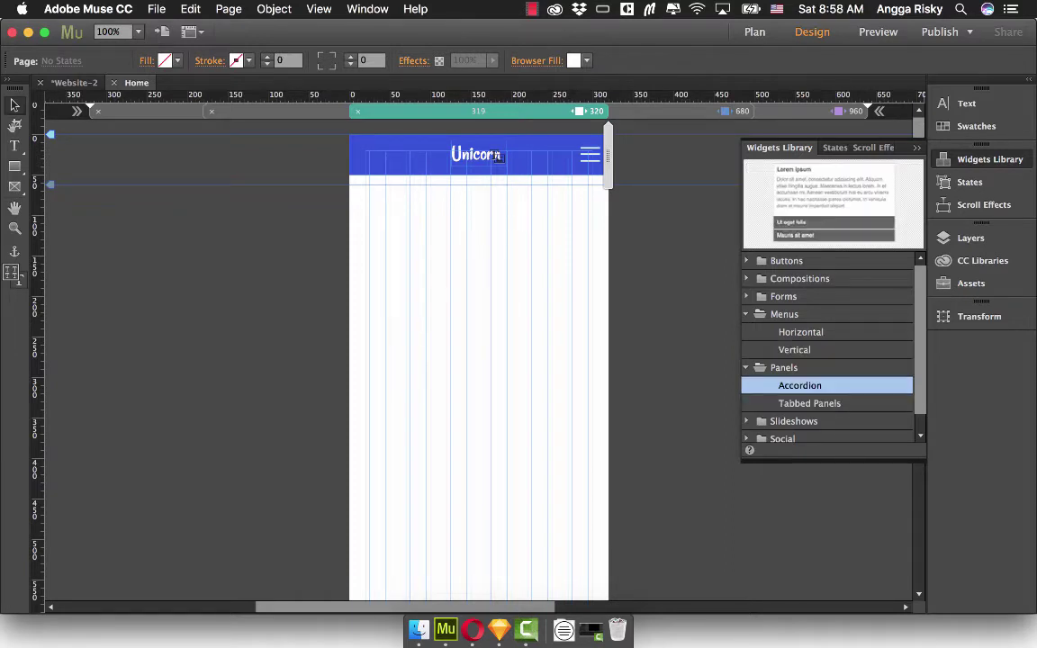
left_click_drag(800, 385, 560, 374)
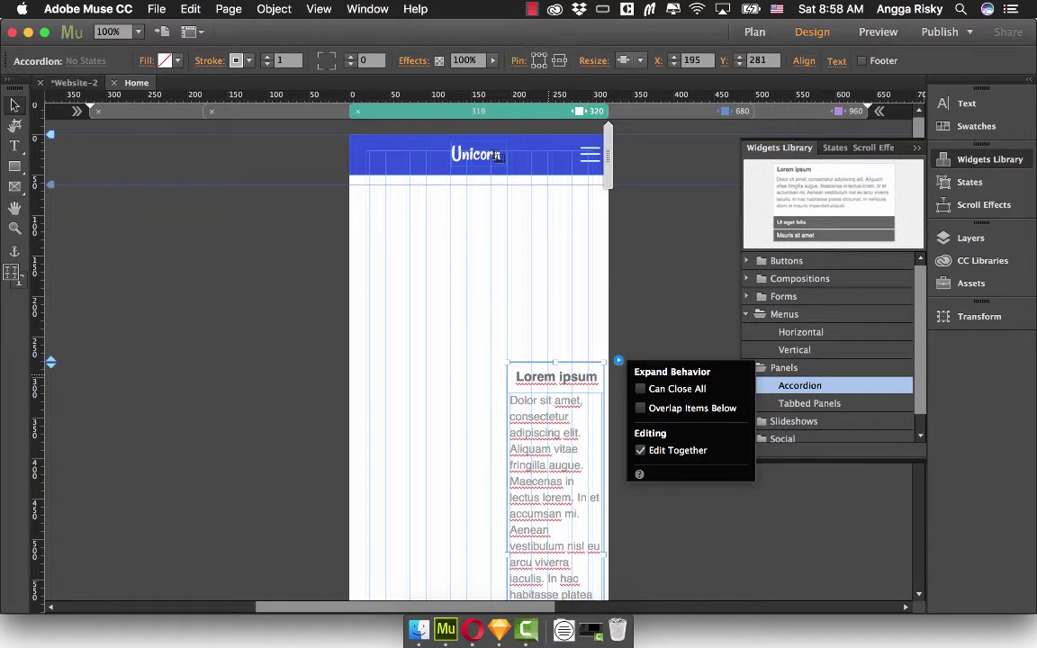
left_click_drag(486, 335, 405, 216)
Remove the "Mauris sit amet" and "Ut eget felis" panels from the accordion, keeping only the "Lorem ipsum" panel.
scroll(482, 278, "down", 2)
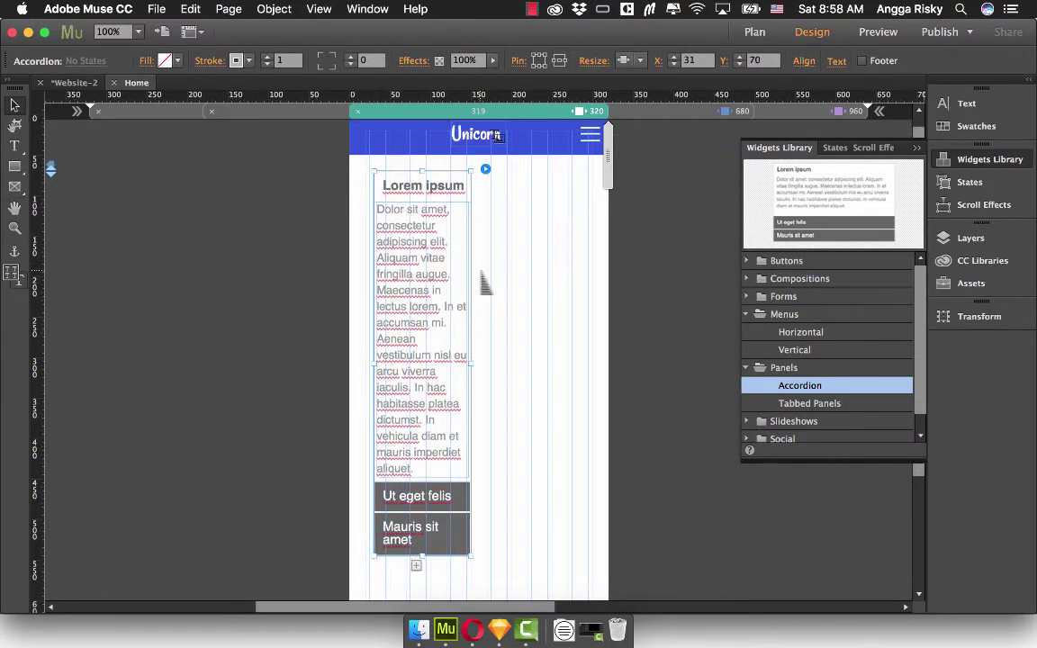
left_click(453, 204)
right_click(456, 209)
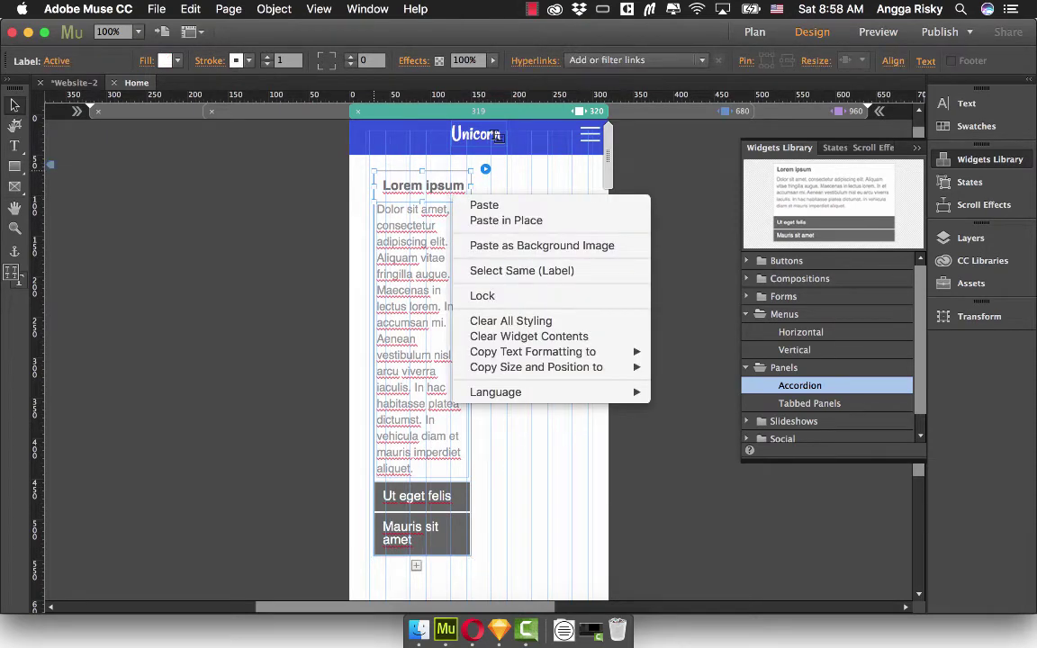
left_click(435, 206)
left_click(451, 537)
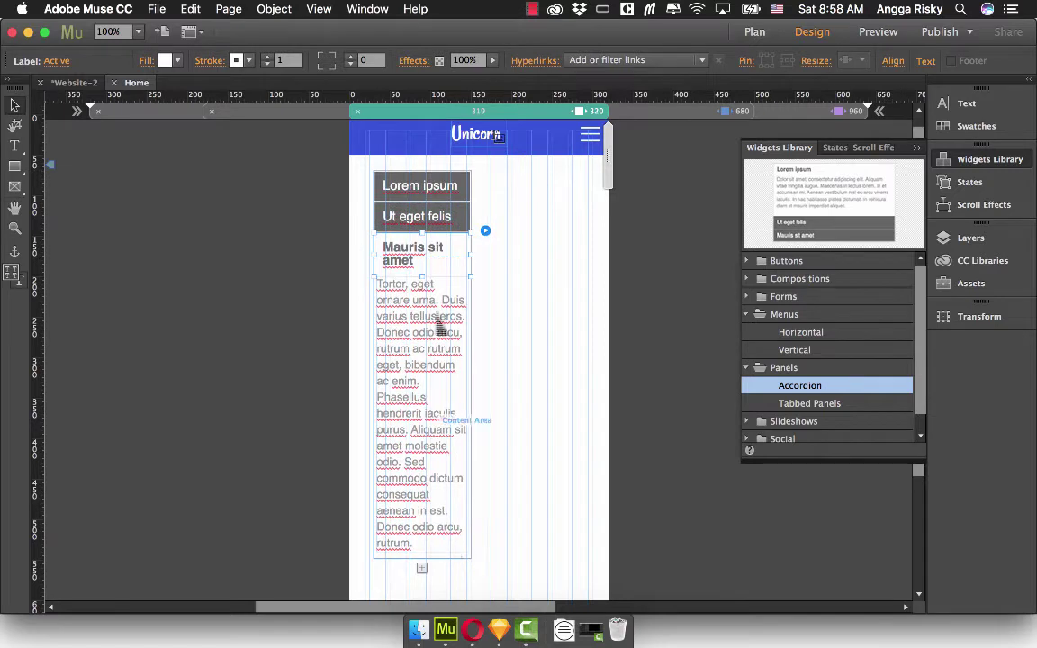
left_click(447, 219)
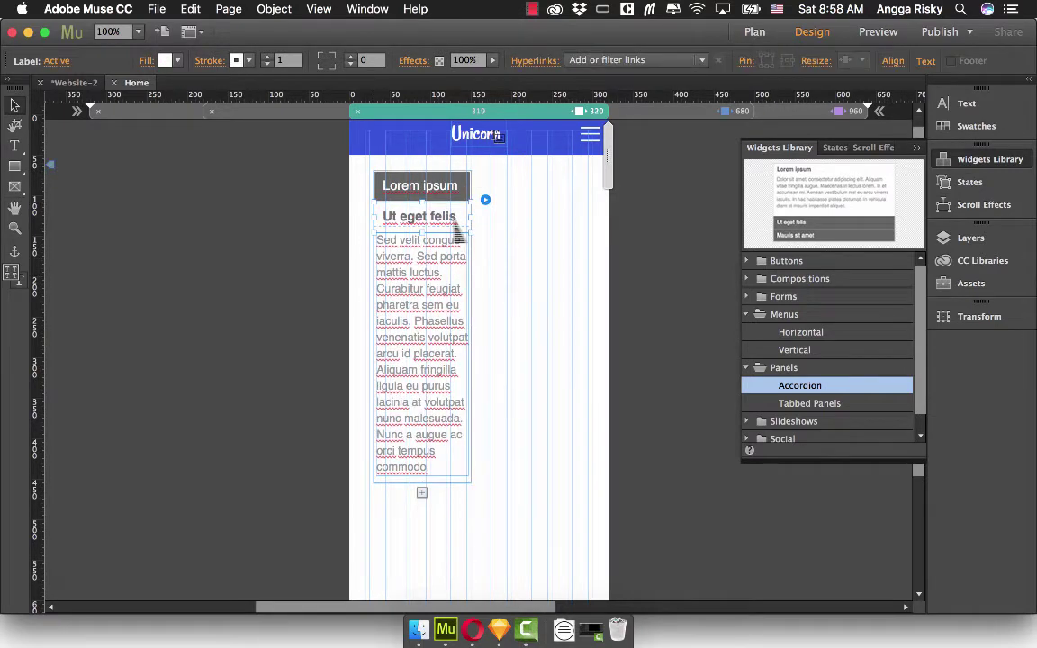
left_click(457, 232)
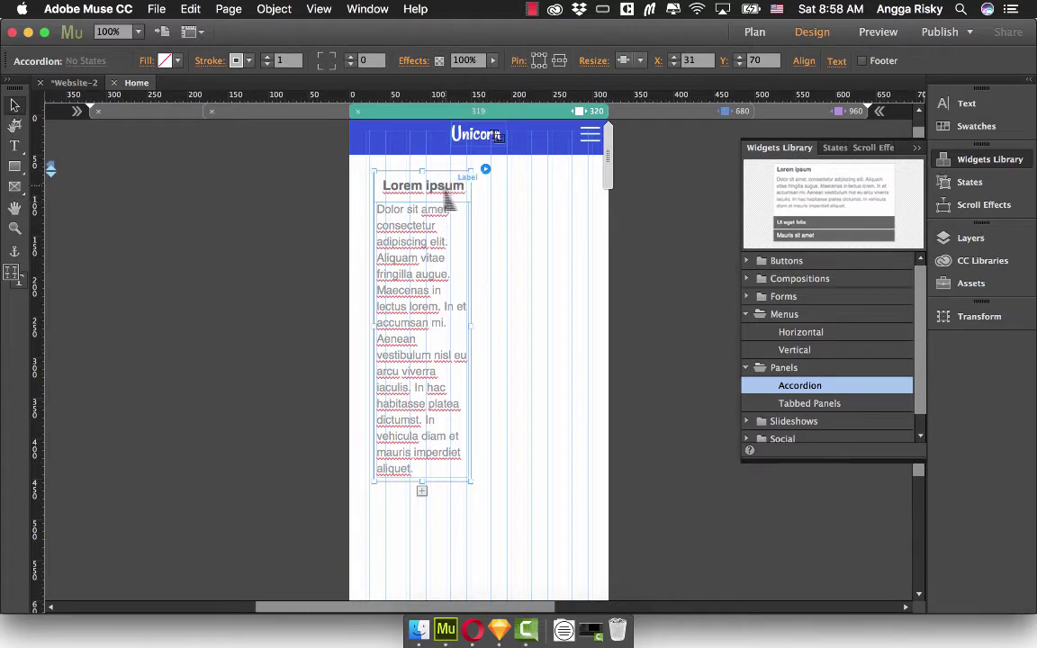
Stretch the accordion horizontally to both page edges so it spans the full 320 px breakpoint width.
scroll(470, 275, "up", 1)
scroll(469, 270, "up", 1)
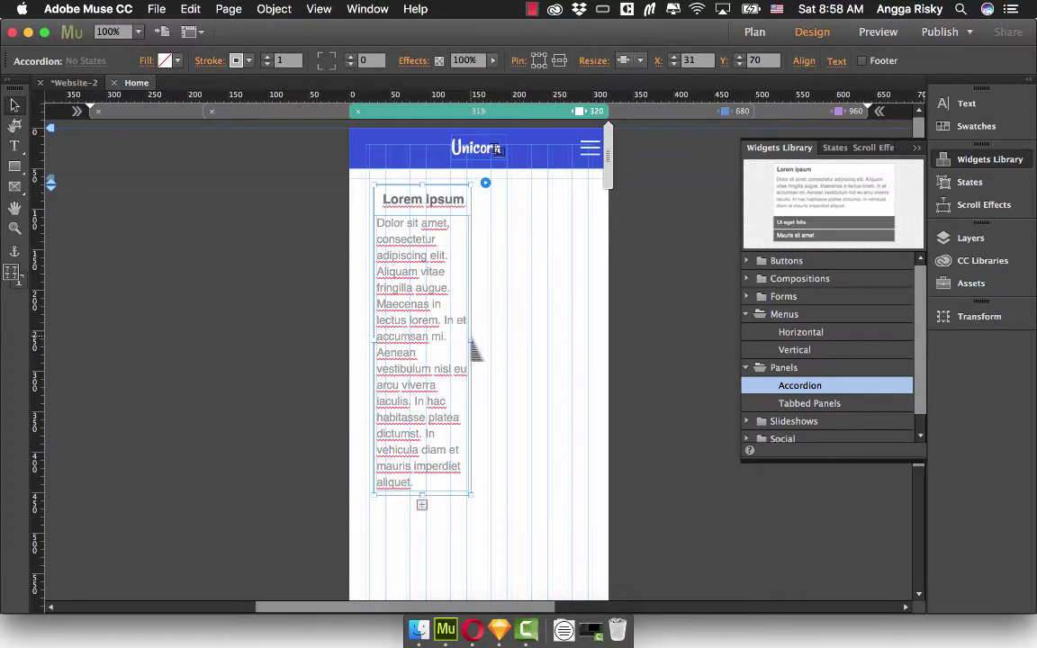
left_click_drag(471, 352, 609, 349)
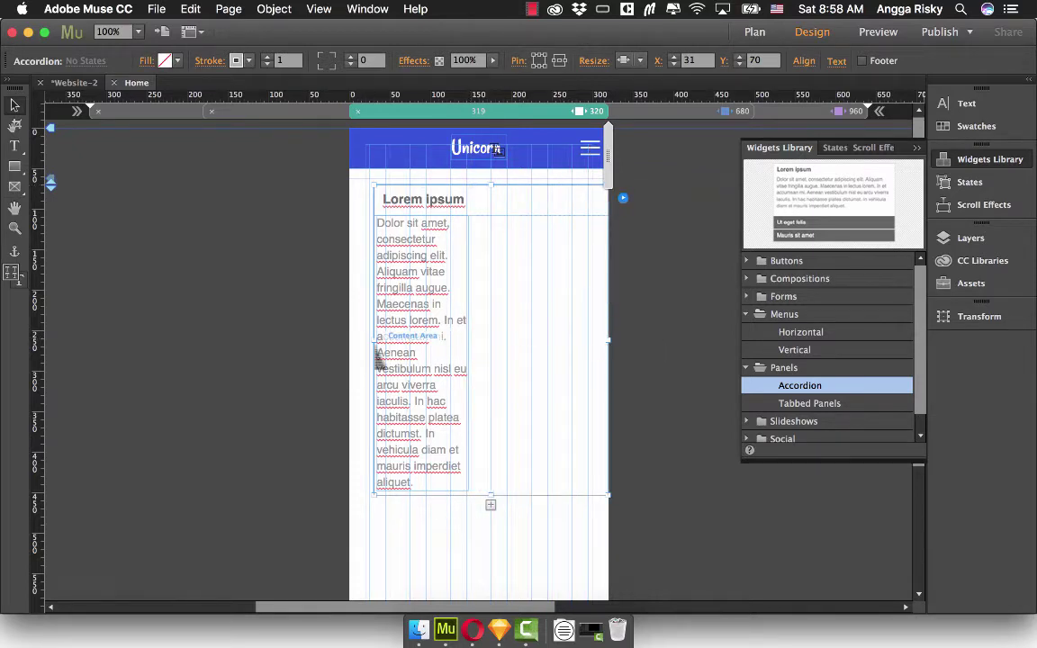
left_click_drag(375, 353, 351, 355)
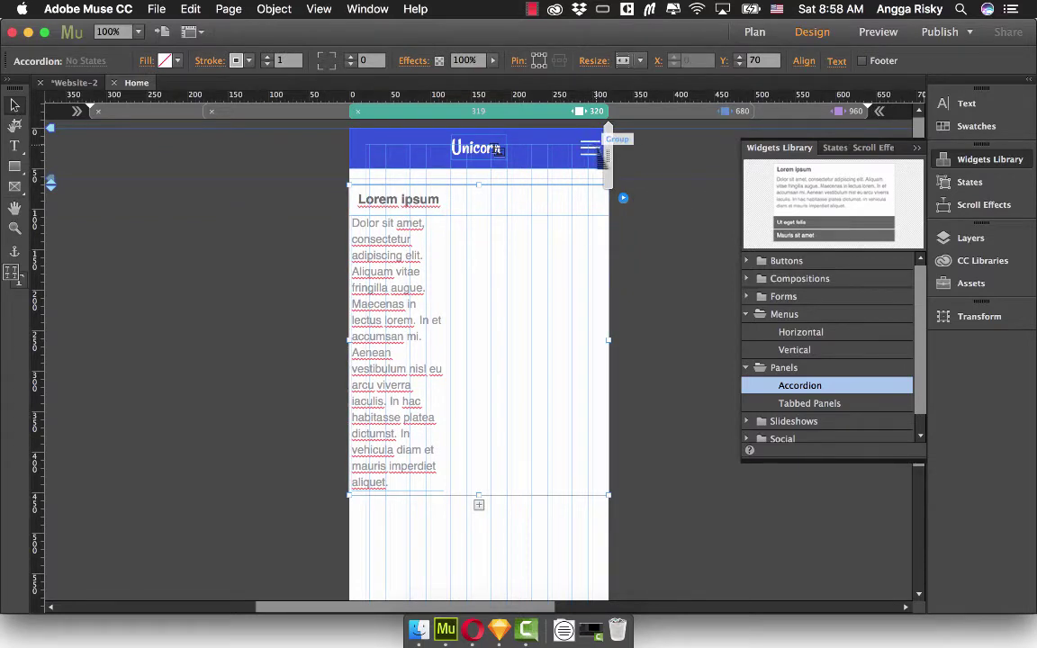
Hide the burger_menu group in Layer 1.
left_click(965, 238)
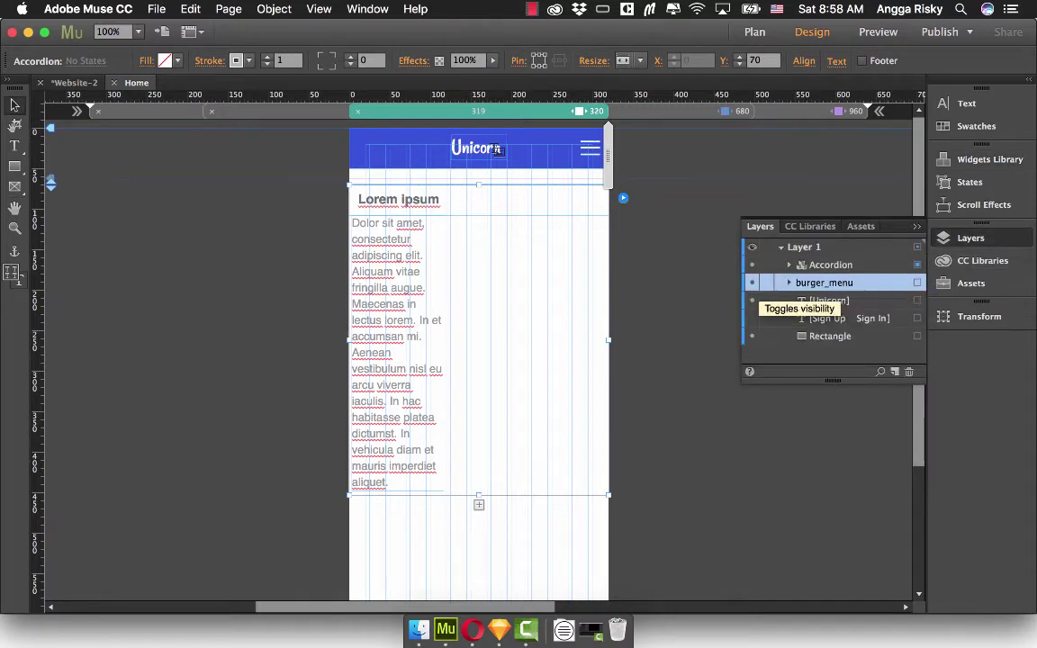
left_click(753, 282)
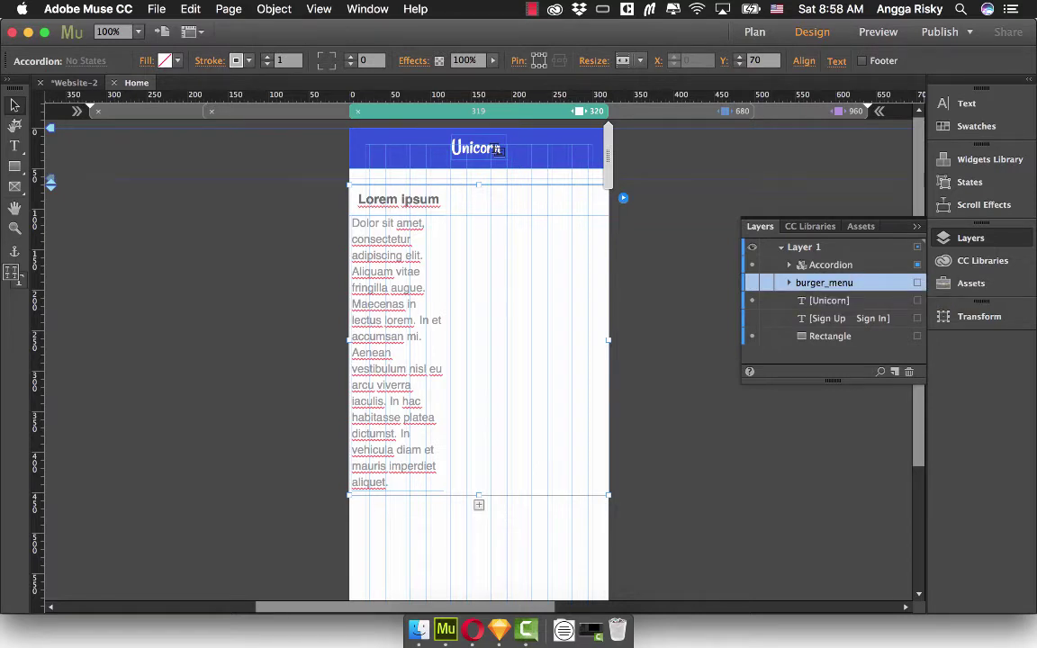
left_click(970, 239)
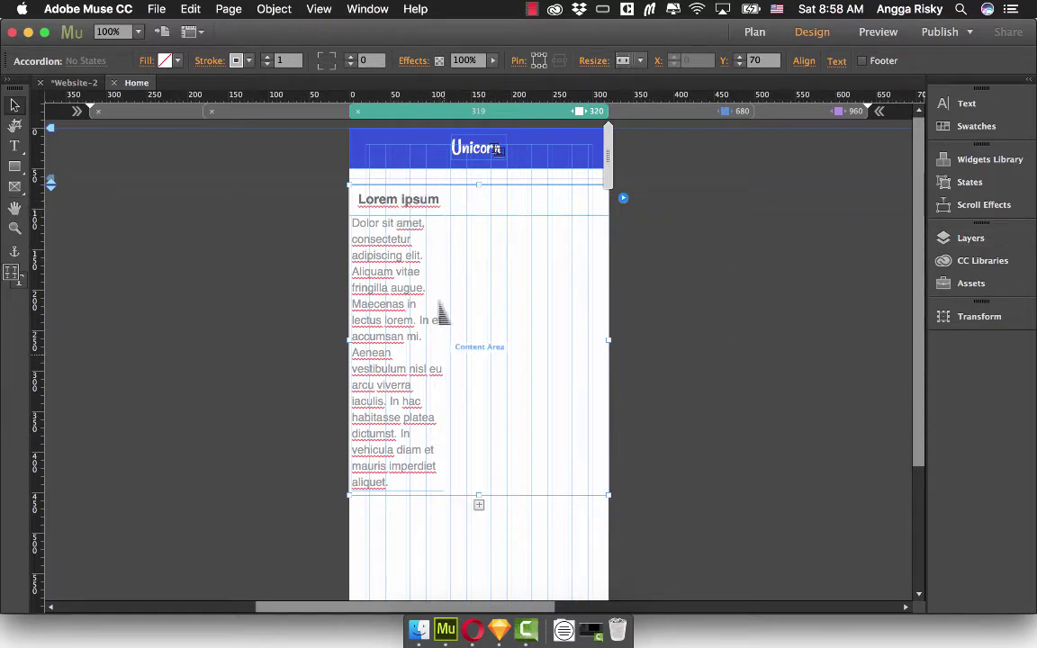
Select the accordion's "Lorem ipsum" label and examine its Normal, Rollover, Mouse Down and Active states.
left_click(413, 209)
left_click(210, 253)
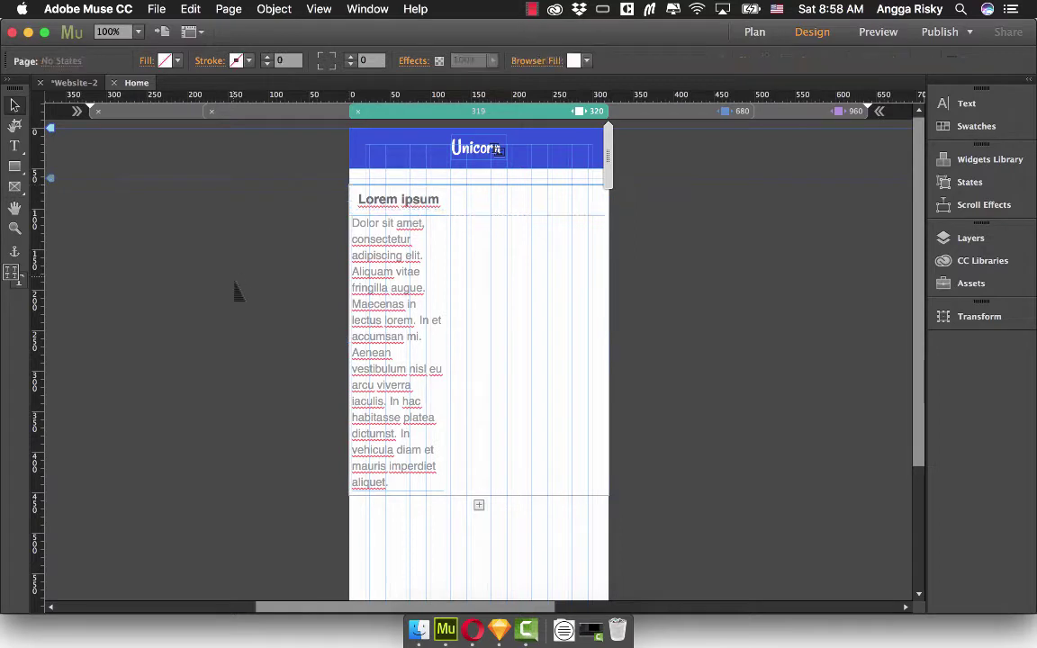
left_click(448, 216)
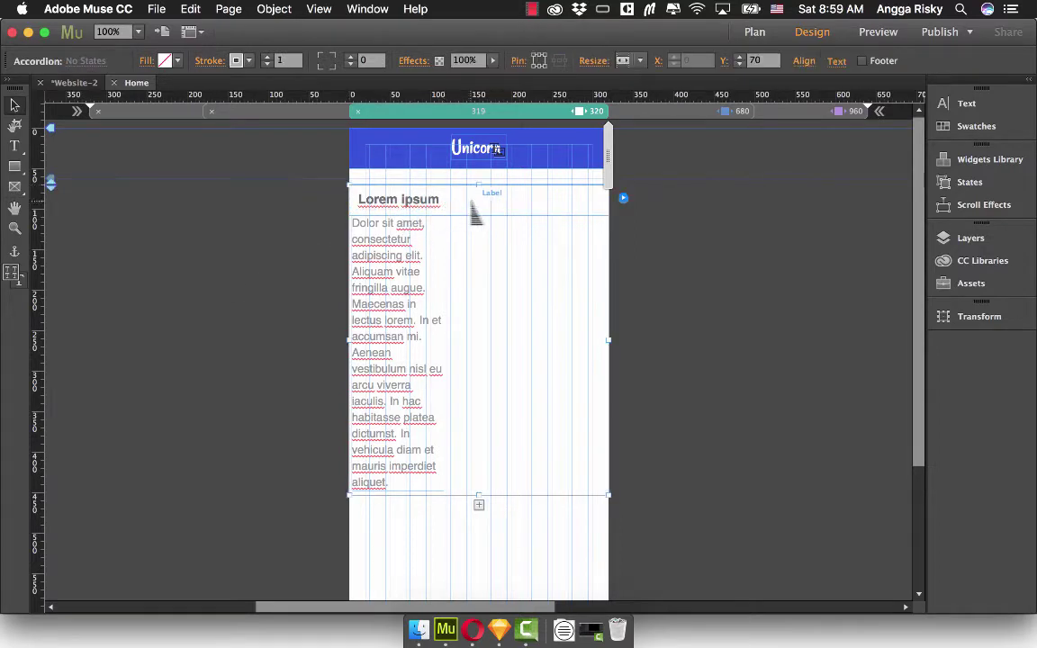
left_click(470, 209)
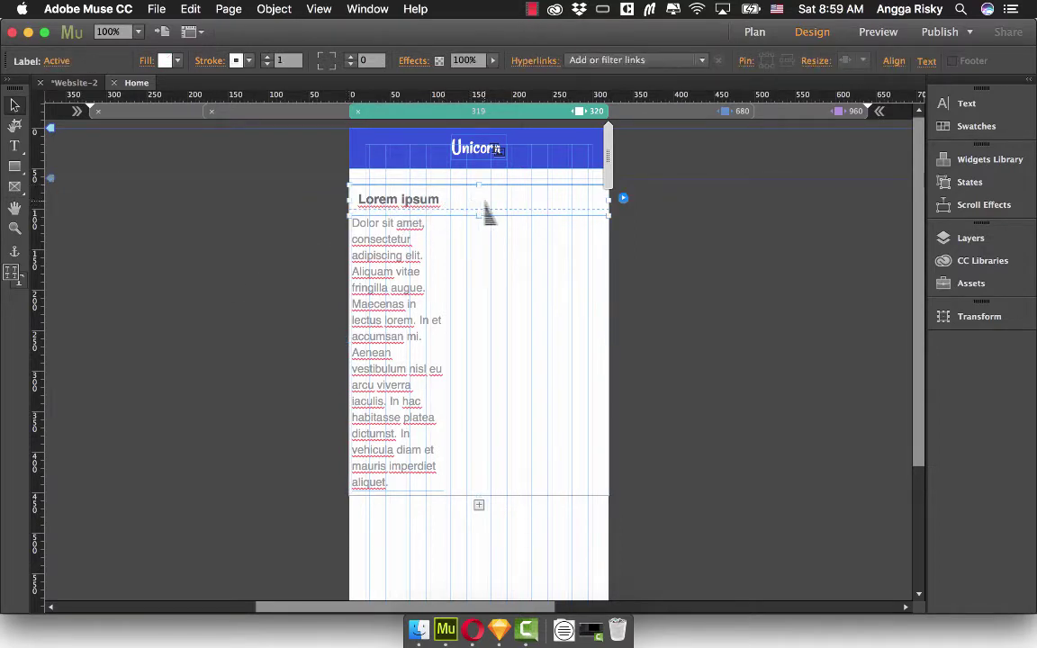
key("t")
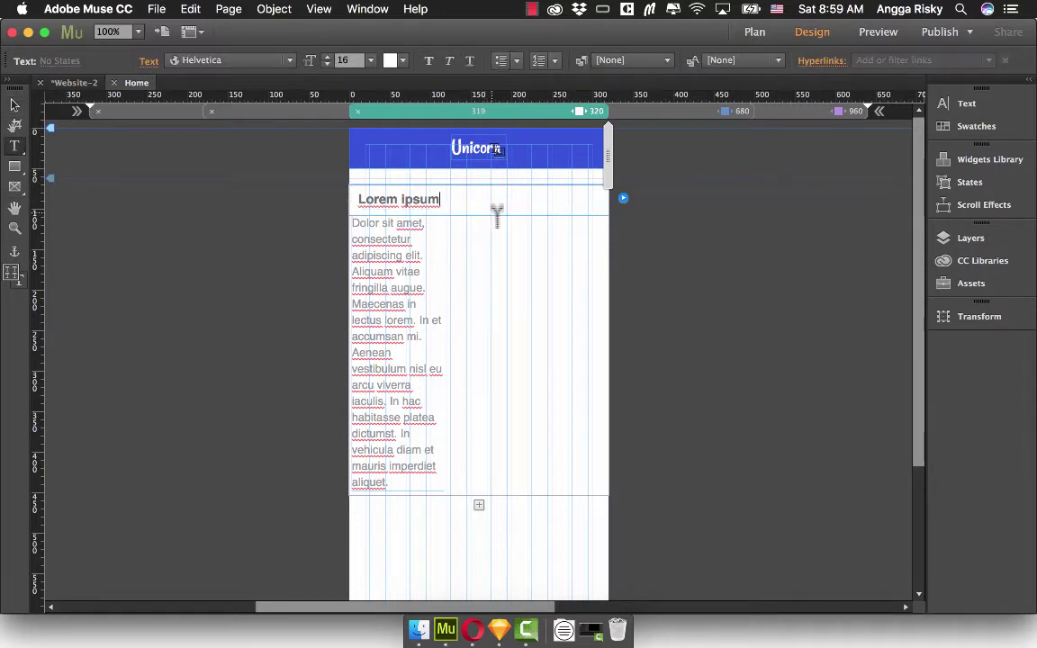
left_click(533, 206)
key("Escape")
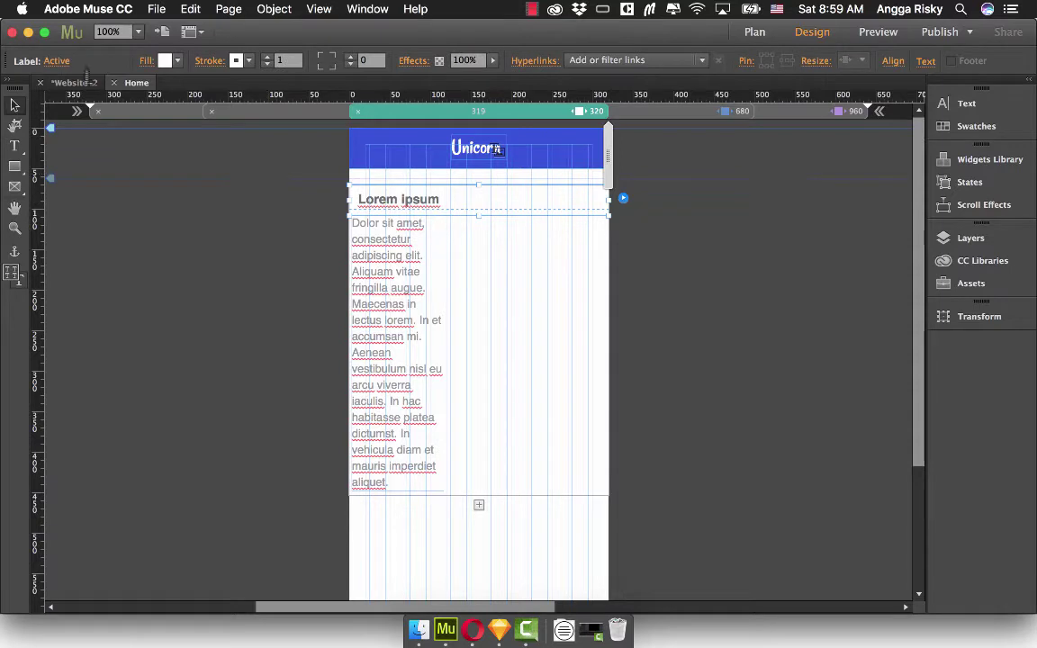
left_click(57, 61)
left_click(118, 86)
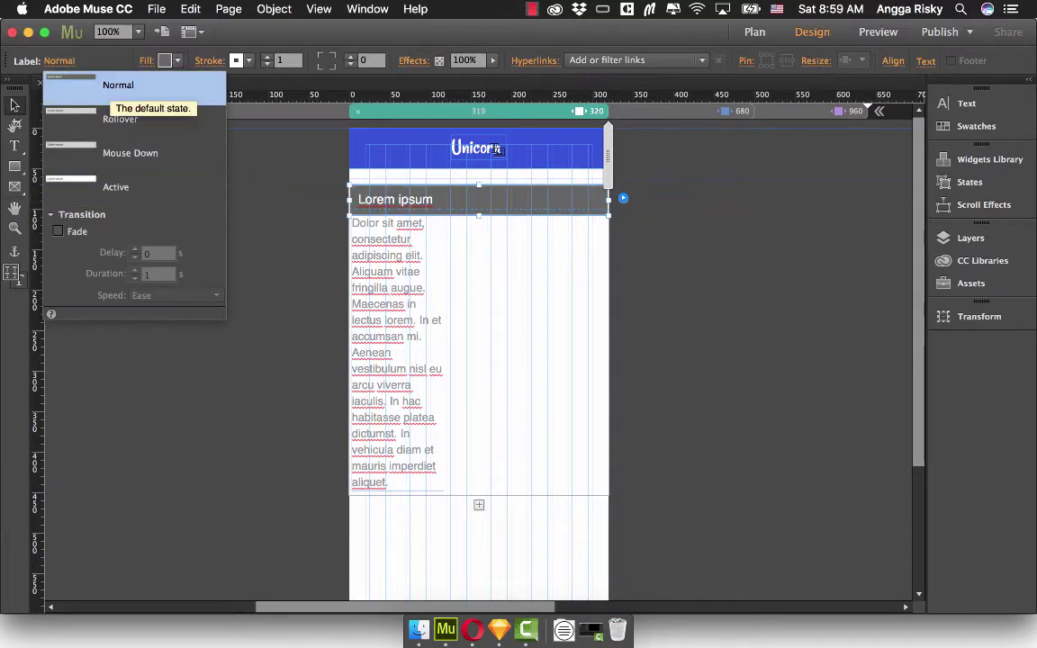
left_click(120, 119)
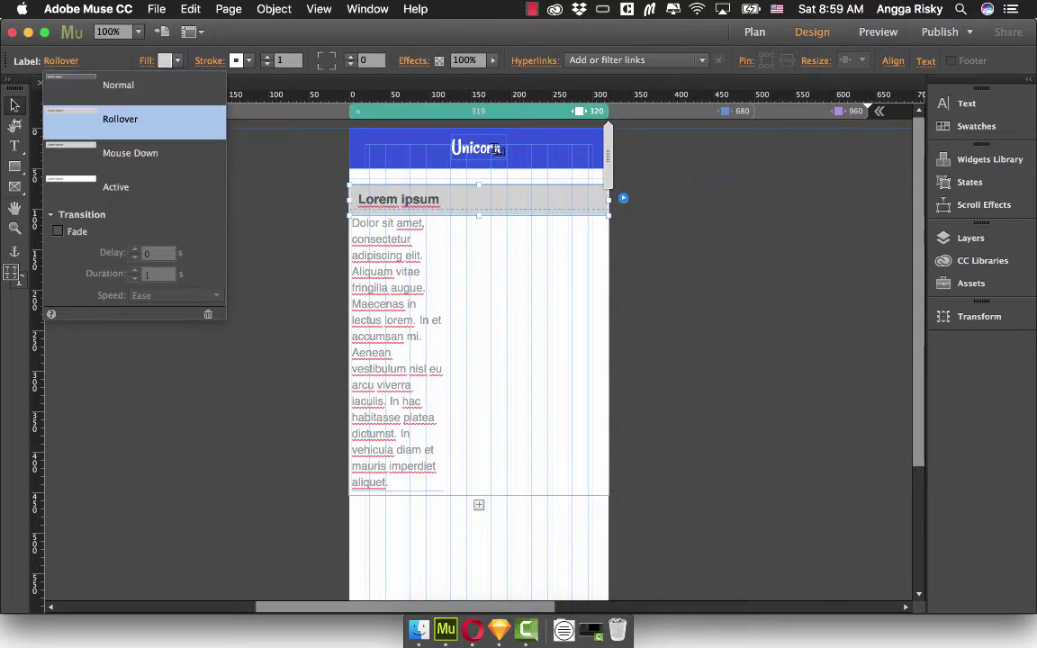
left_click(130, 153)
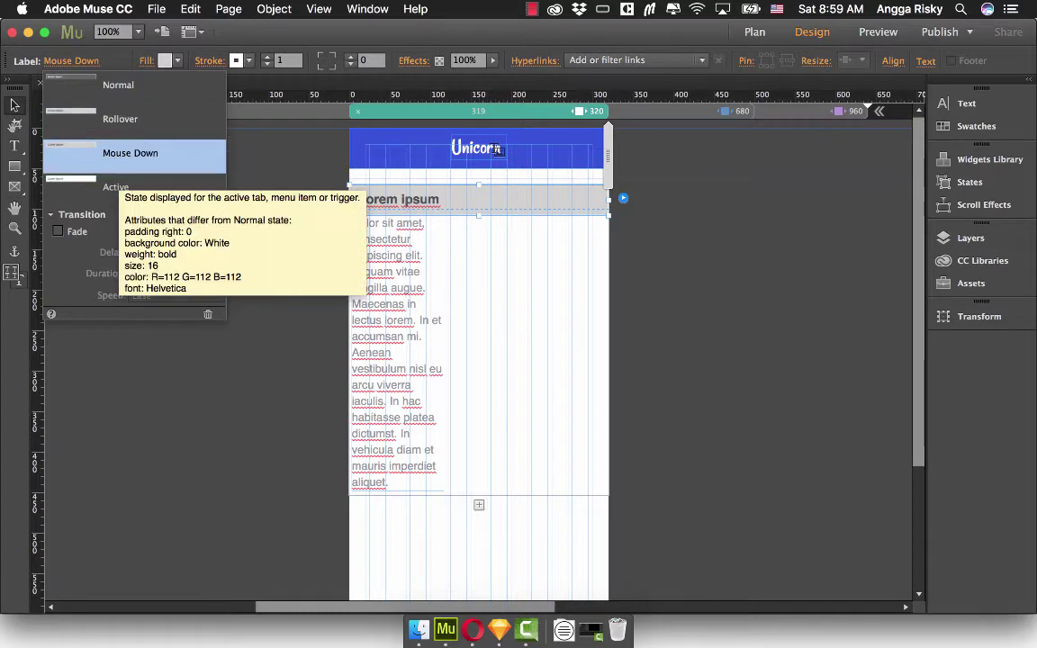
left_click(115, 187)
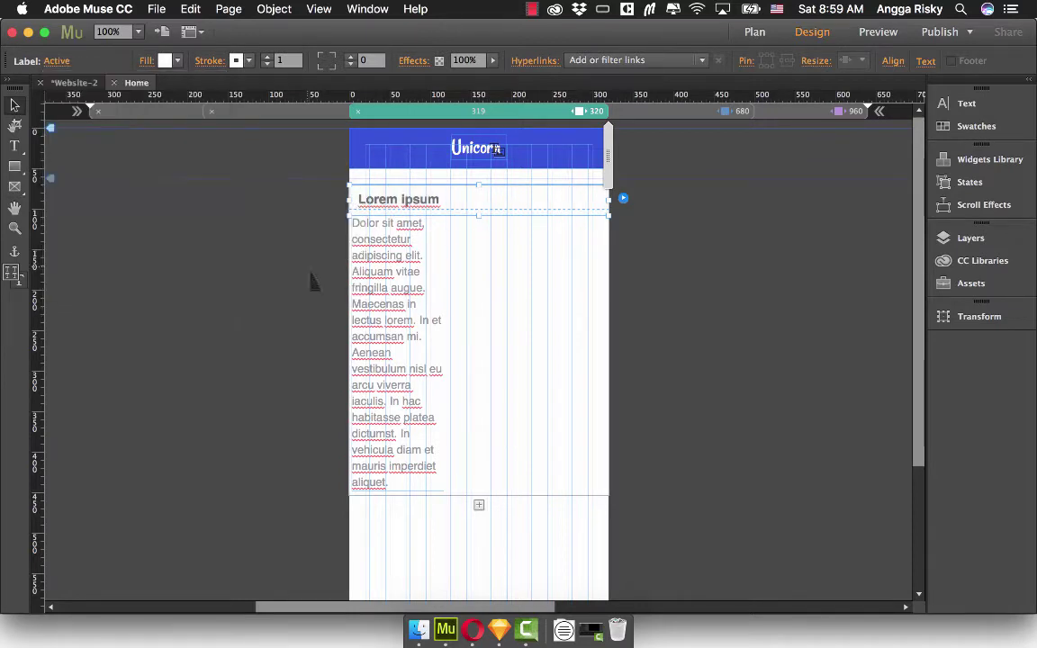
Move the accordion up over the blue header so that its upper edge sits flush with the top of the page.
left_click_drag(481, 198, 479, 152)
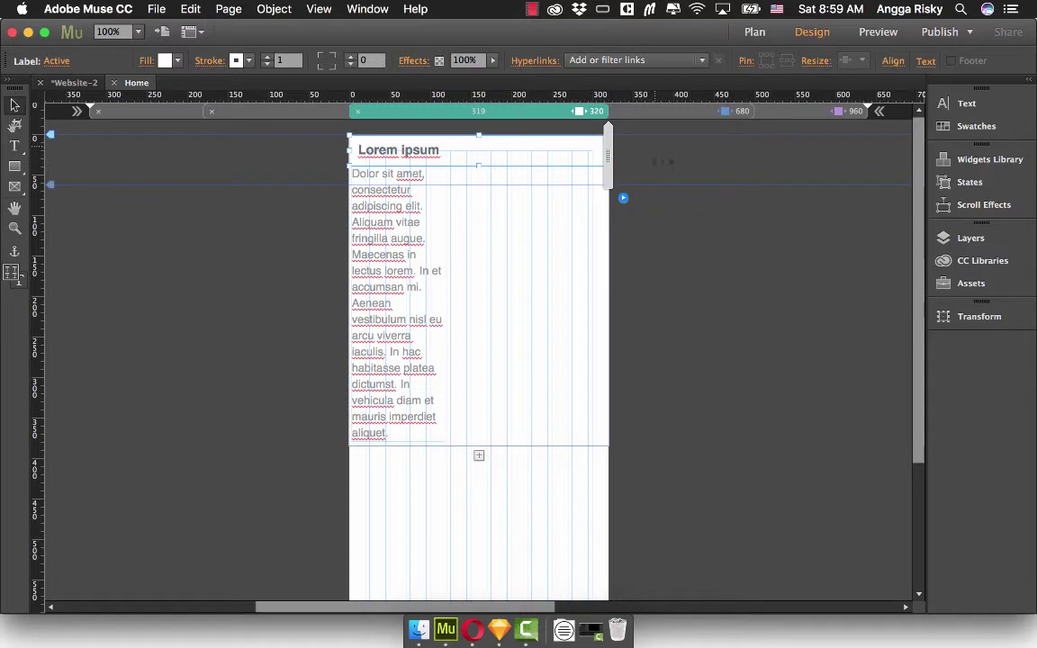
left_click(137, 31)
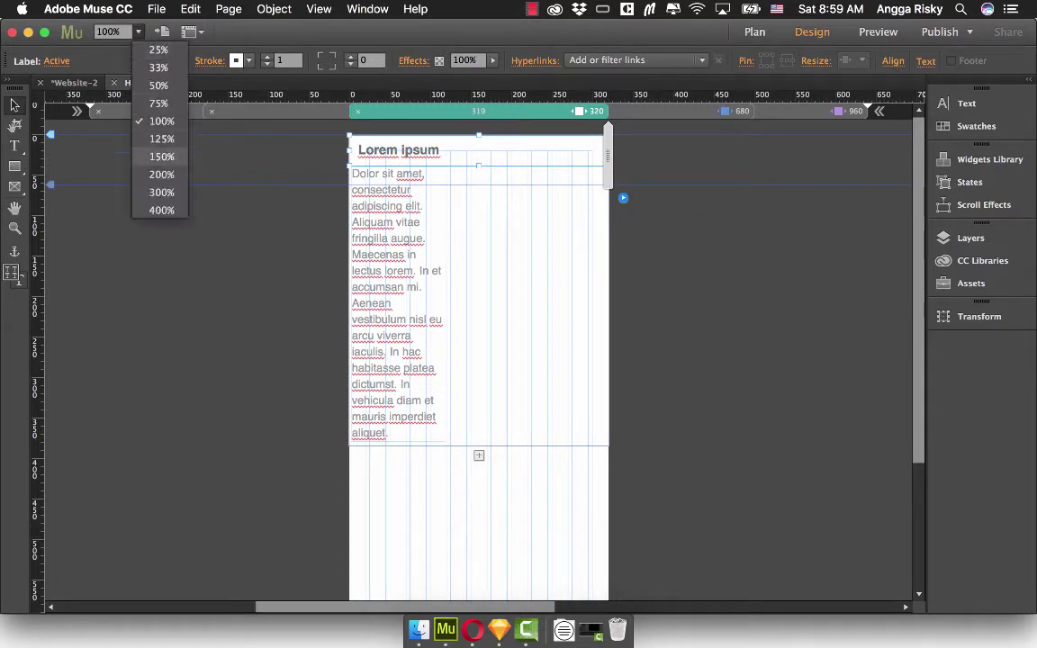
left_click(163, 173)
scroll(192, 232, "up", 10)
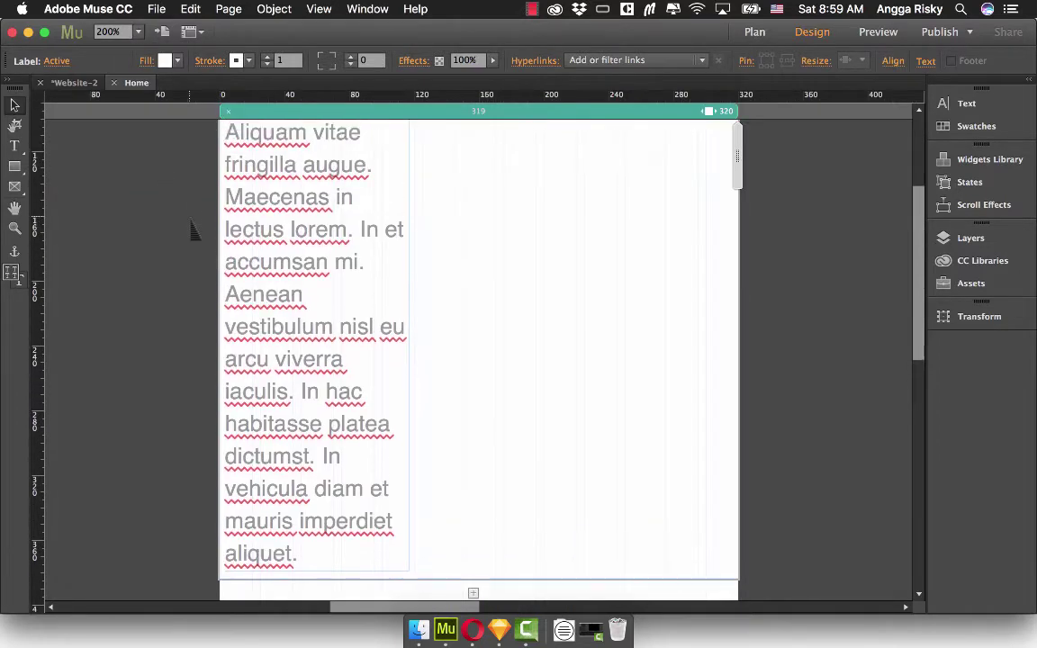
scroll(192, 232, "up", 3)
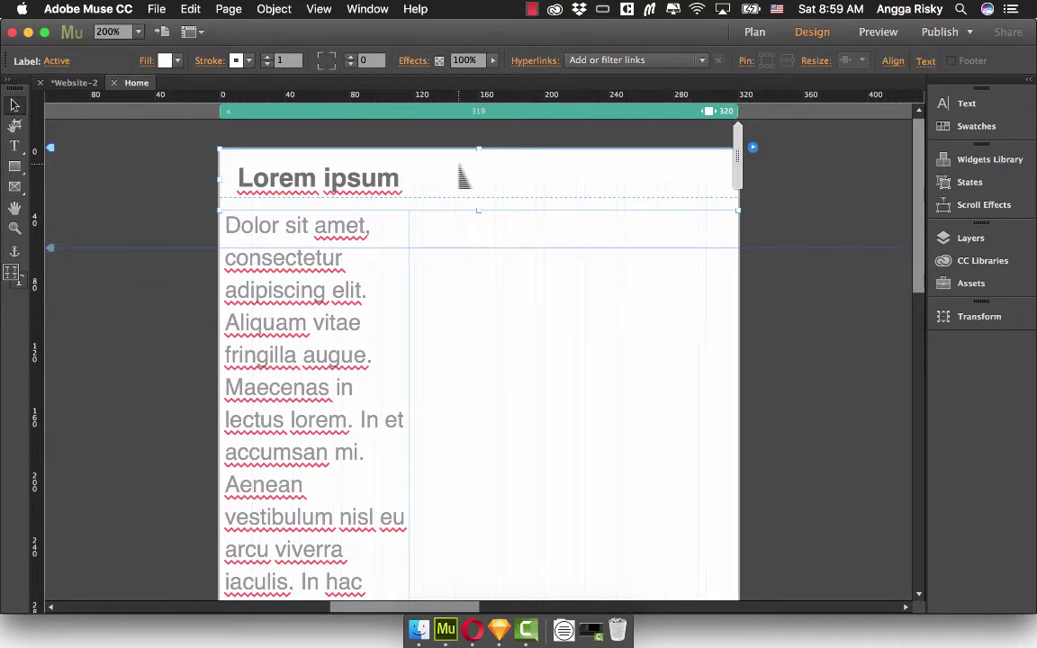
mouse_move(460, 176)
left_mouse_down()
mouse_move(464, 220)
mouse_move(465, 178)
mouse_move(454, 171)
left_mouse_up()
left_click(183, 205)
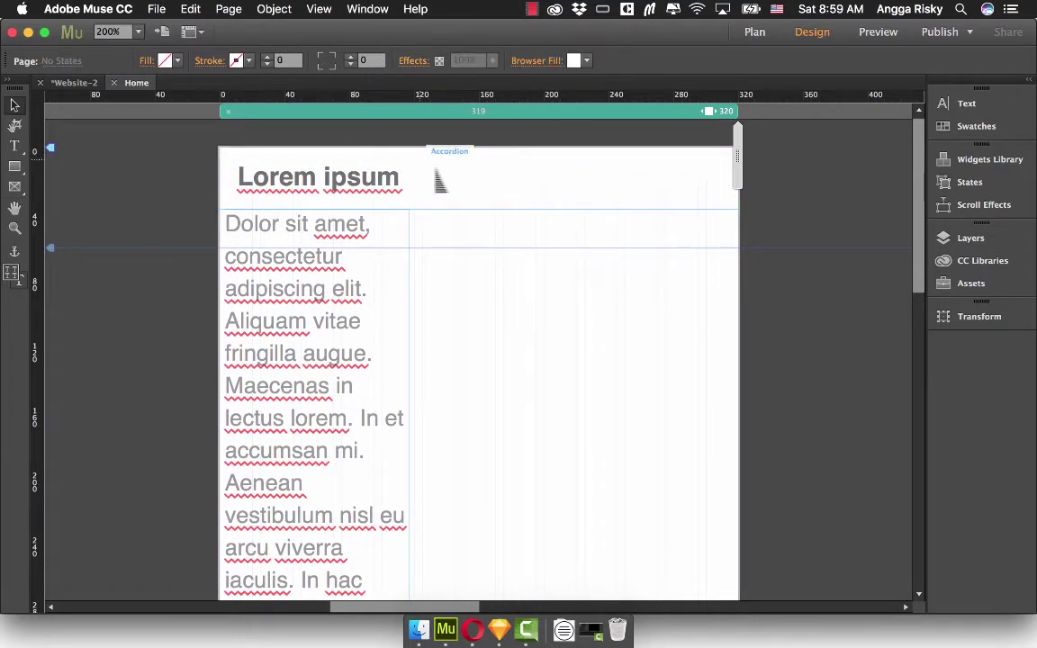
Compare the Normal and Active states of the accordion's "Lorem ipsum" label.
left_click(450, 177)
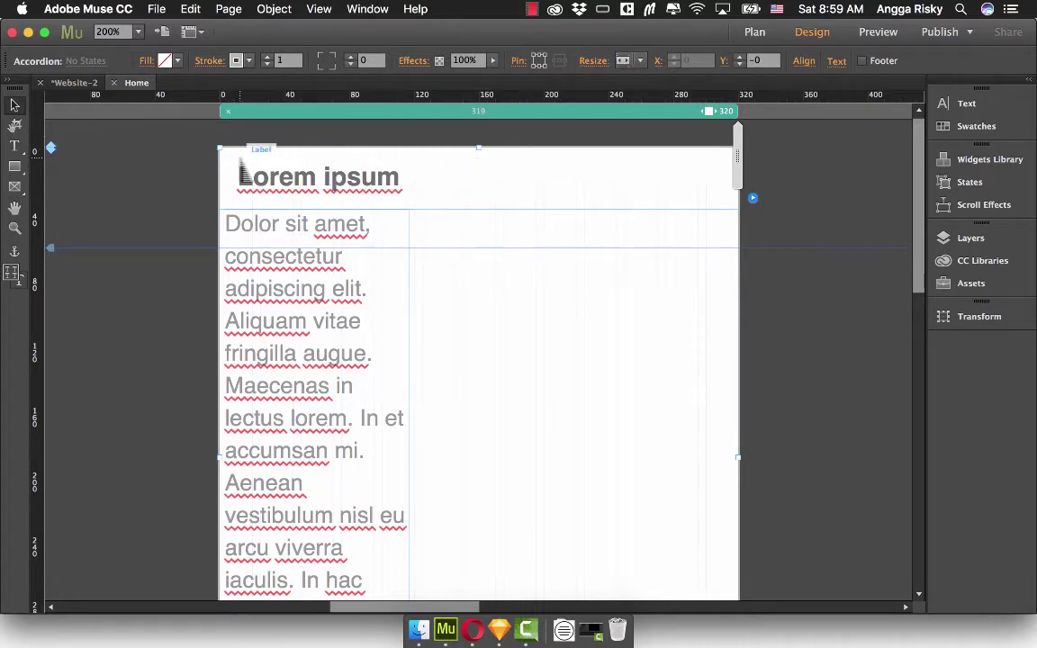
left_click(241, 171)
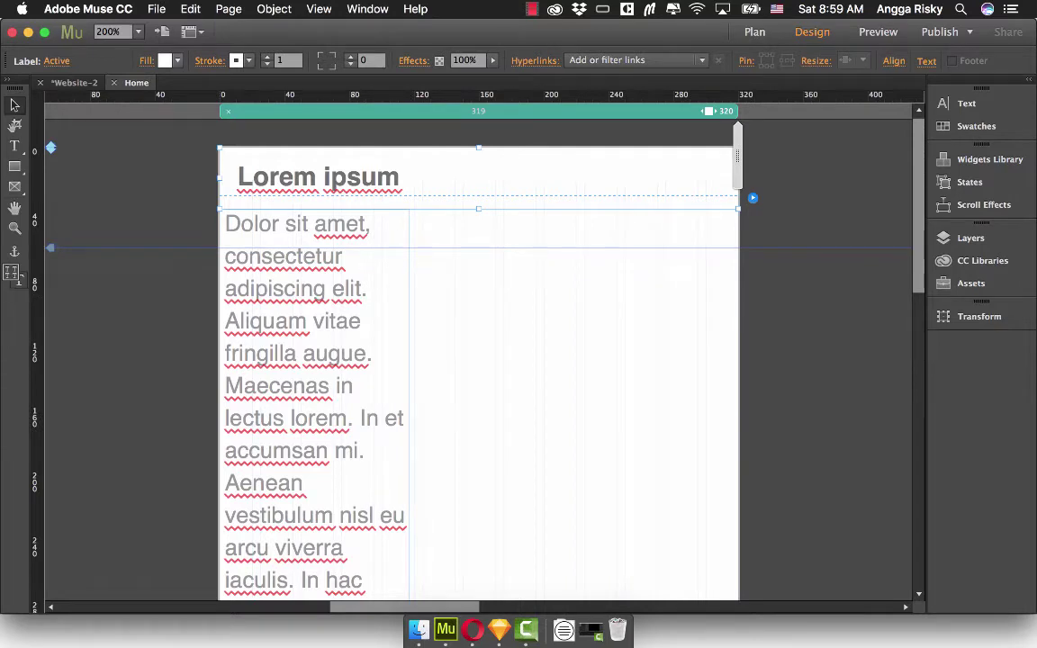
left_click(56, 60)
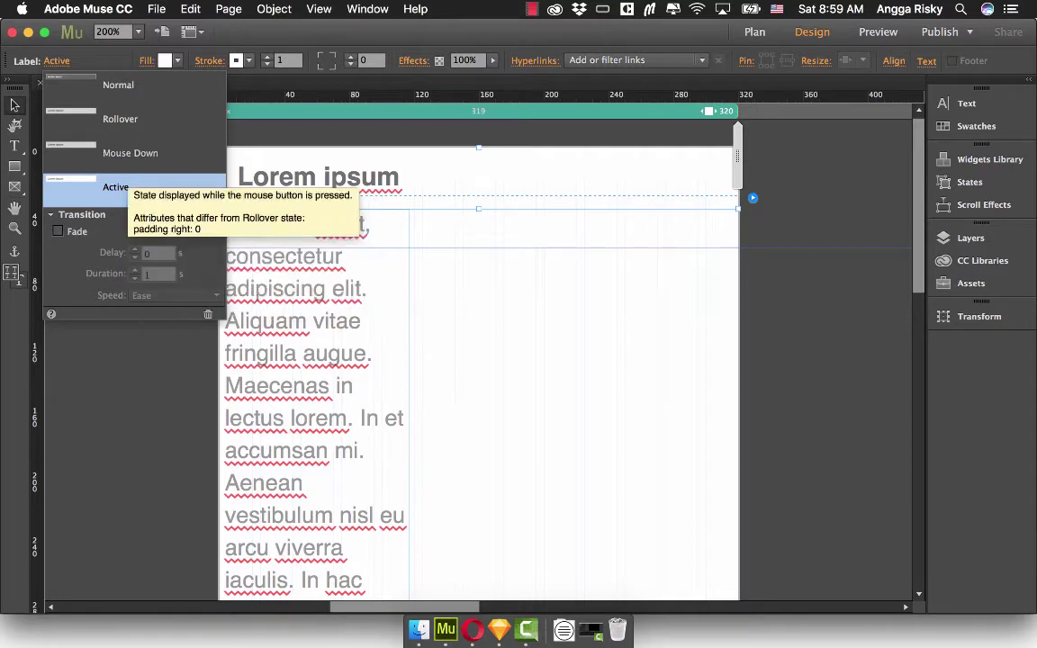
left_click(118, 85)
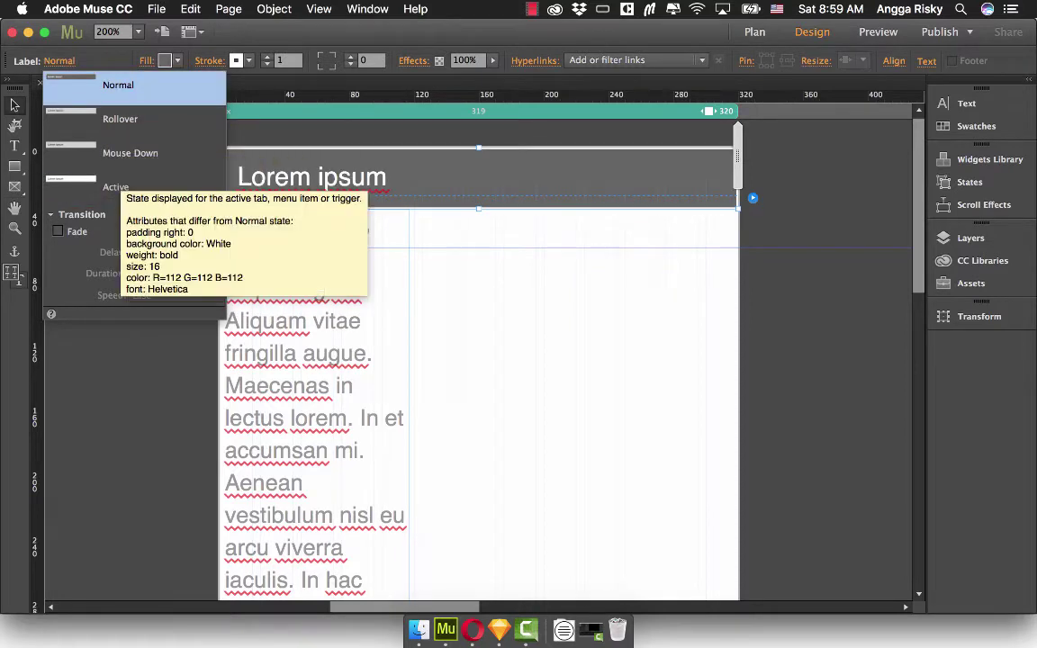
left_click(115, 186)
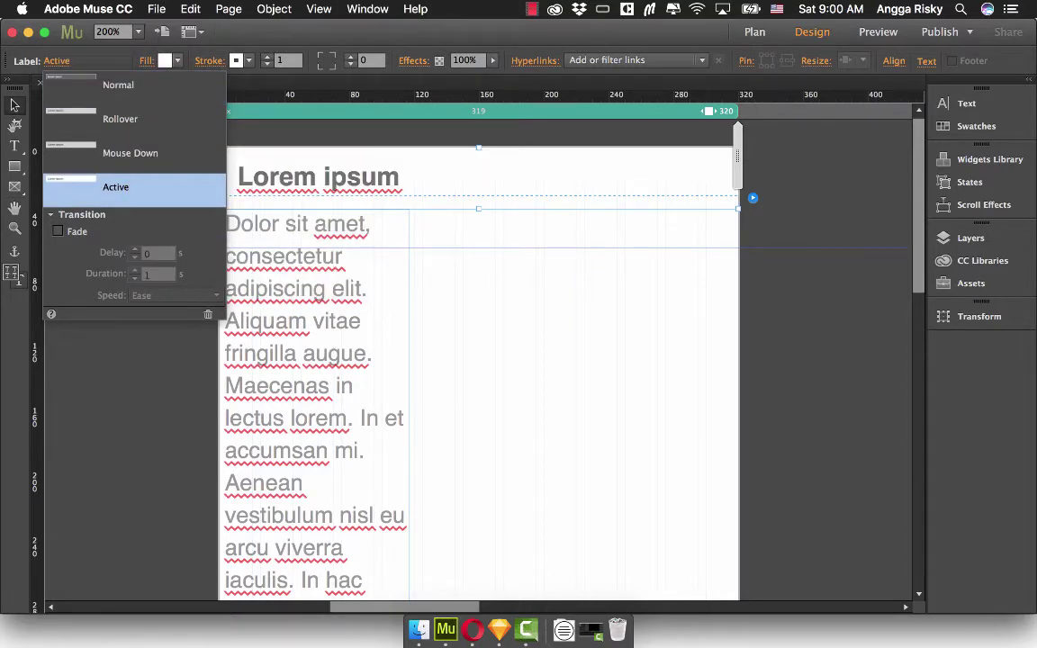
Set the fill of the accordion's content area to None in its Active state.
left_click(410, 361)
left_click(411, 361)
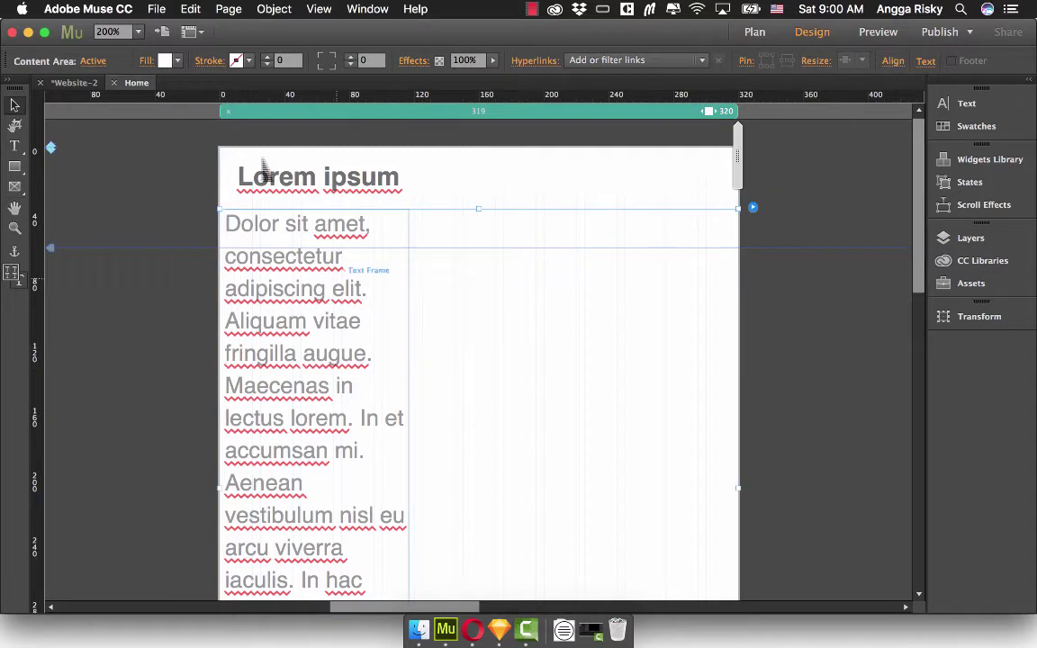
left_click(164, 61)
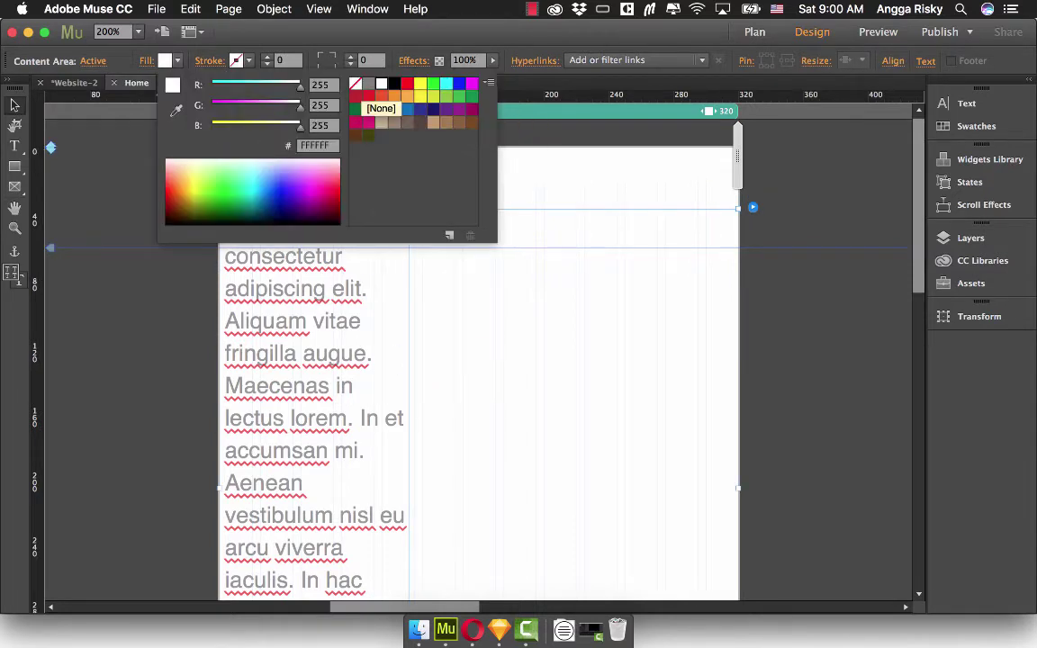
left_click(356, 84)
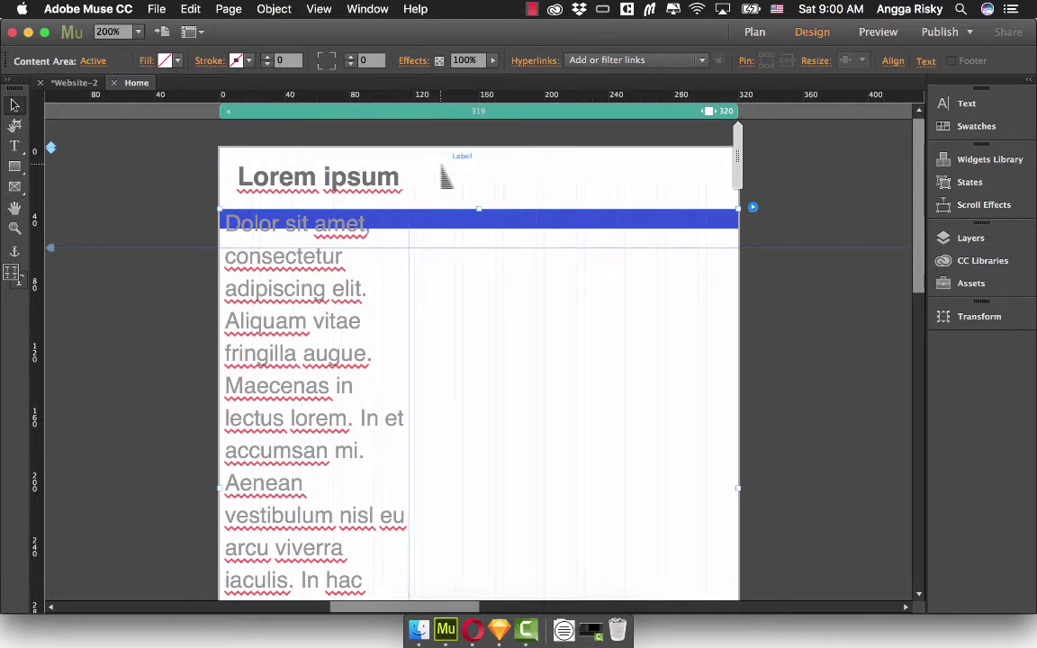
Set the fill of the "Lorem ipsum" label's Active state to None so the blue header shows through.
left_click(444, 178)
left_click(165, 60)
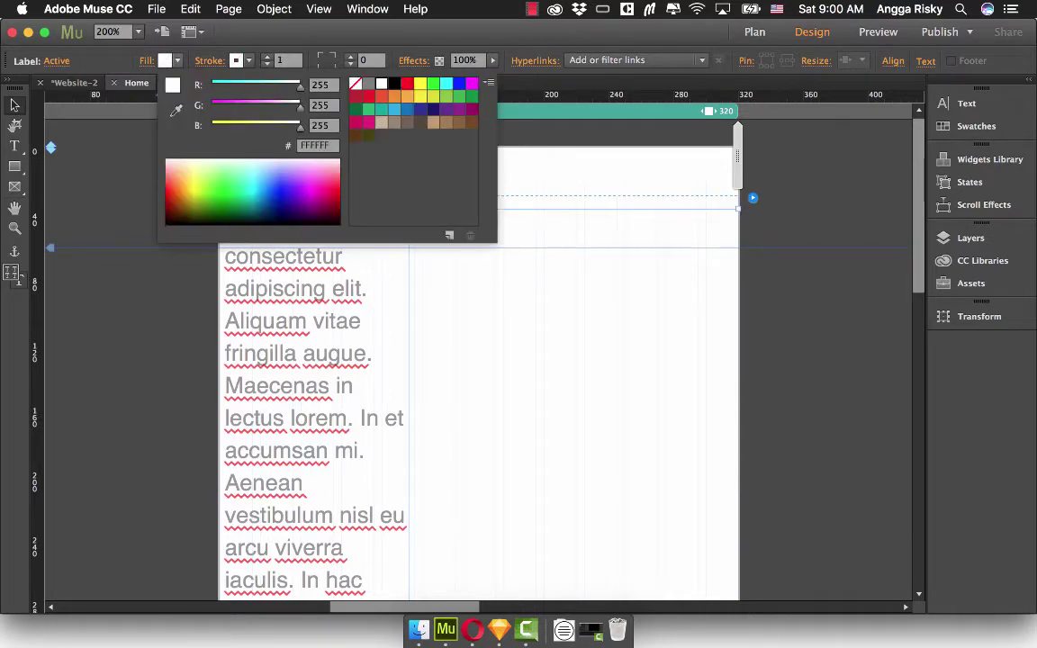
left_click(355, 84)
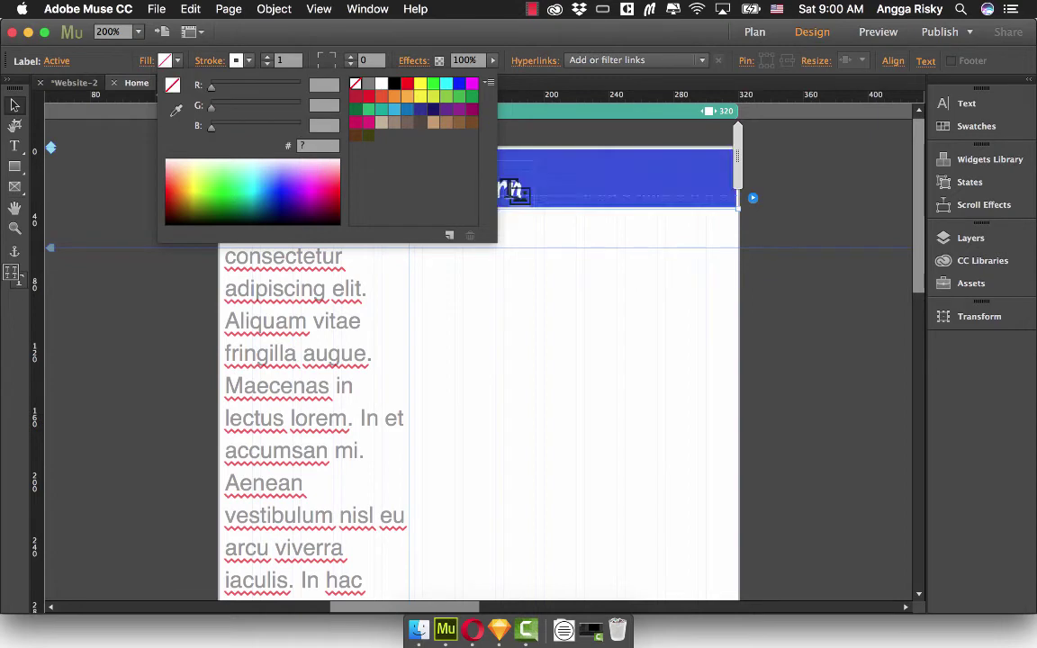
left_click(514, 191)
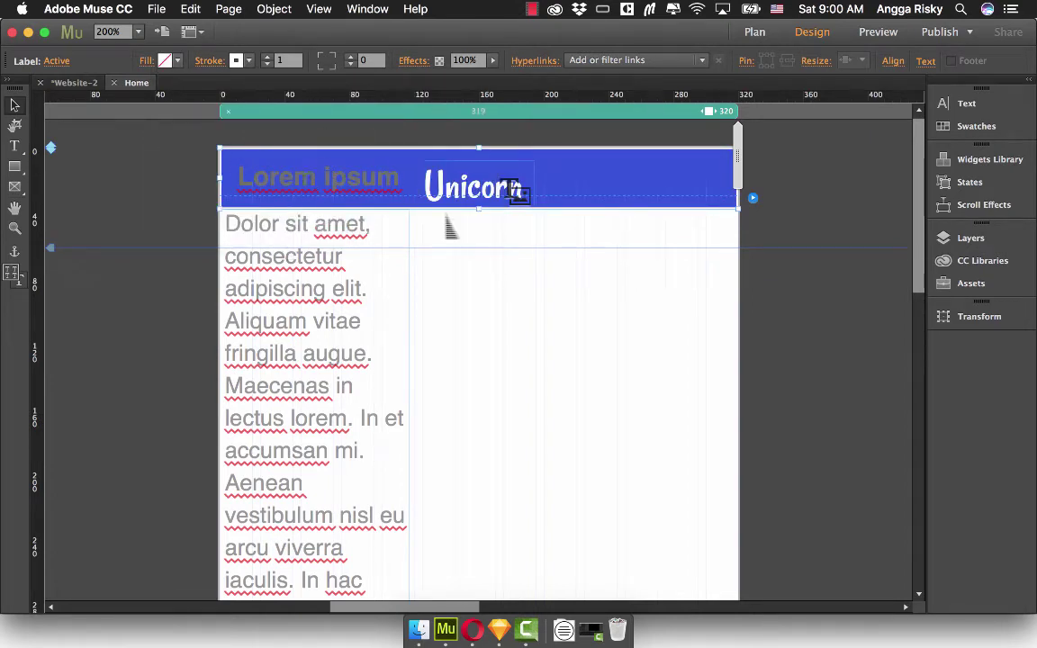
Fill the content area's Active state with the header's blue, #344FDB, by sampling it from the header.
left_click(433, 315)
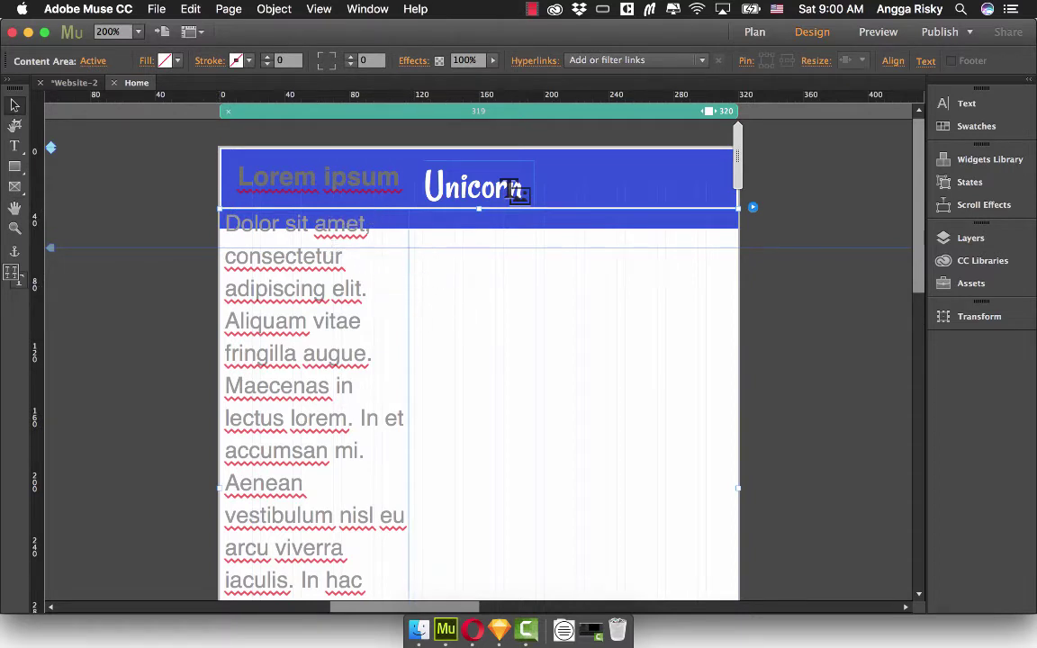
left_click(165, 60)
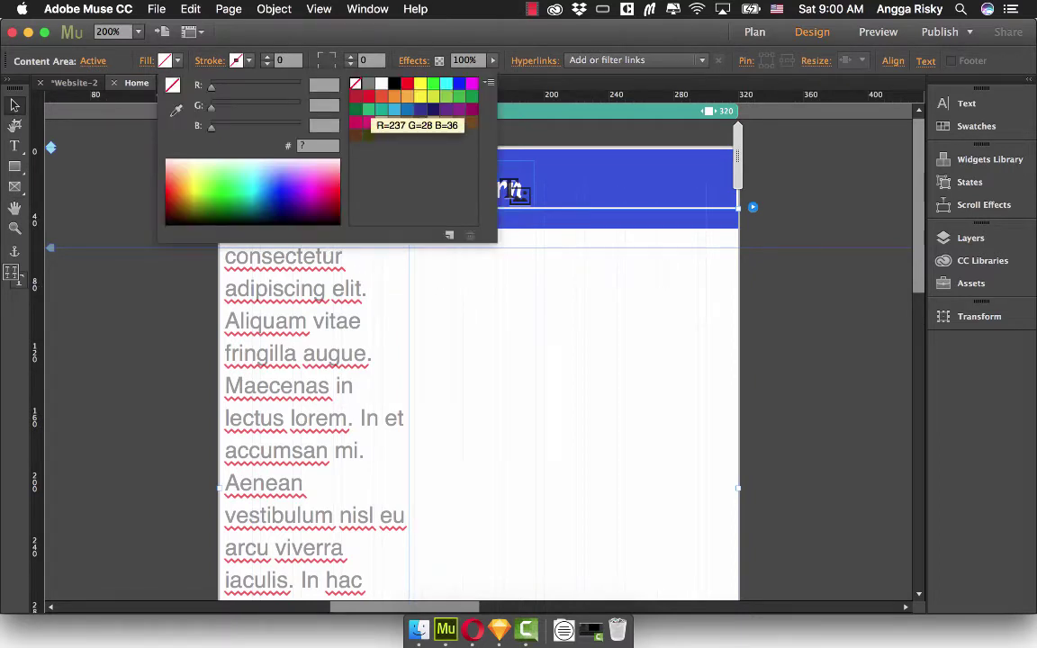
left_click(176, 109)
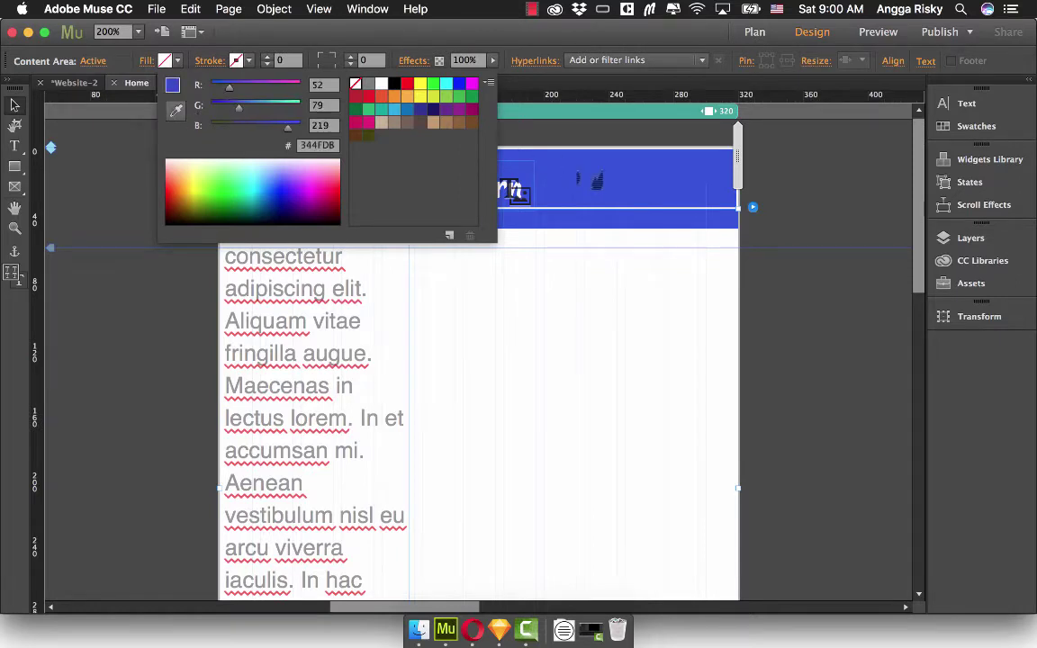
left_click(589, 180)
left_click(515, 191)
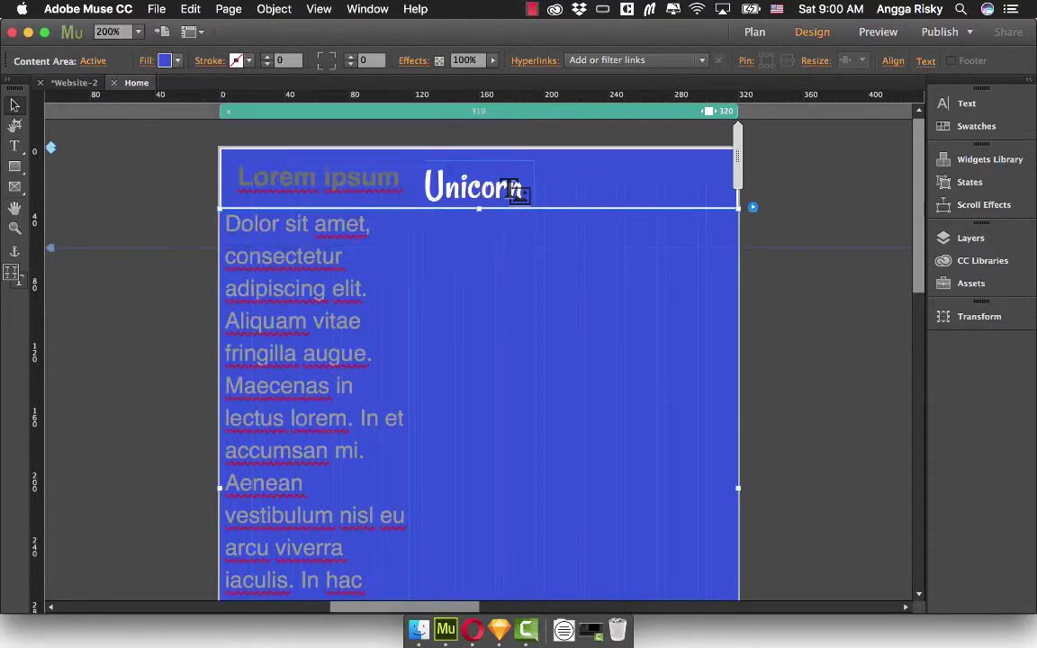
Replace all placeholder text in the accordion's text frame with "Sign In" and "Sign Up" on separate lines.
scroll(300, 216, "down", 1)
scroll(299, 216, "down", 5)
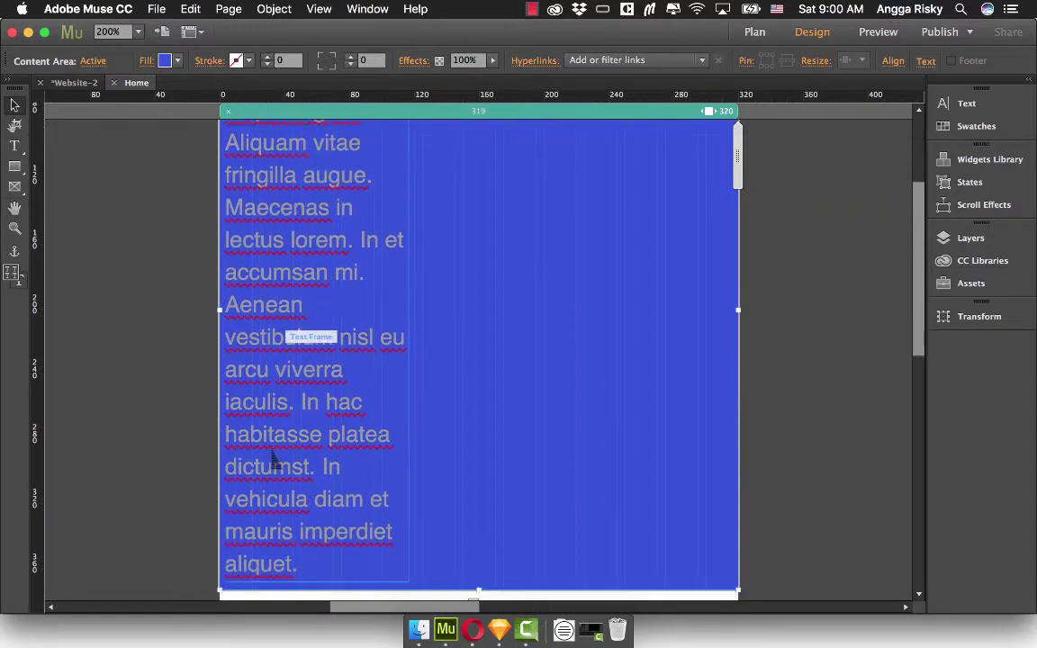
left_click(281, 480)
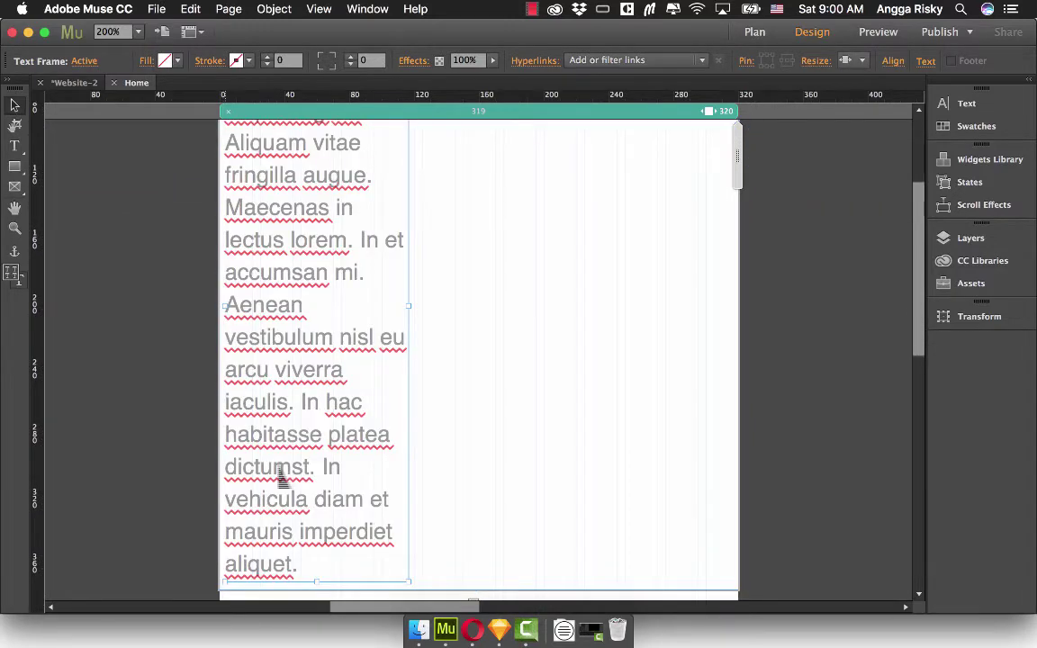
double_click(226, 369)
scroll(281, 482, "up", 6)
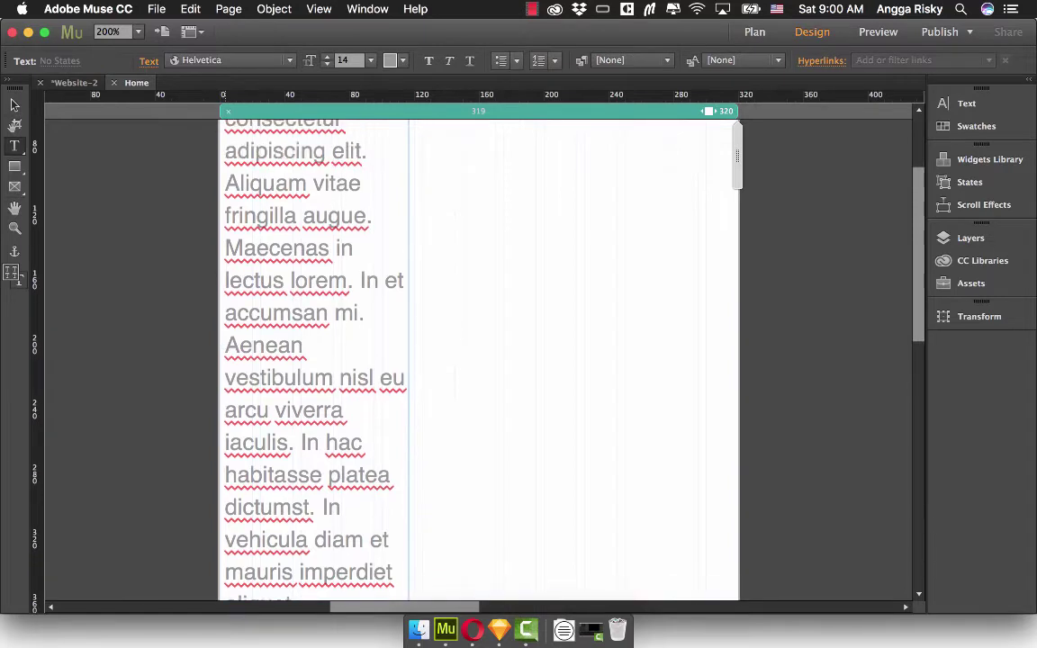
key("super+a")
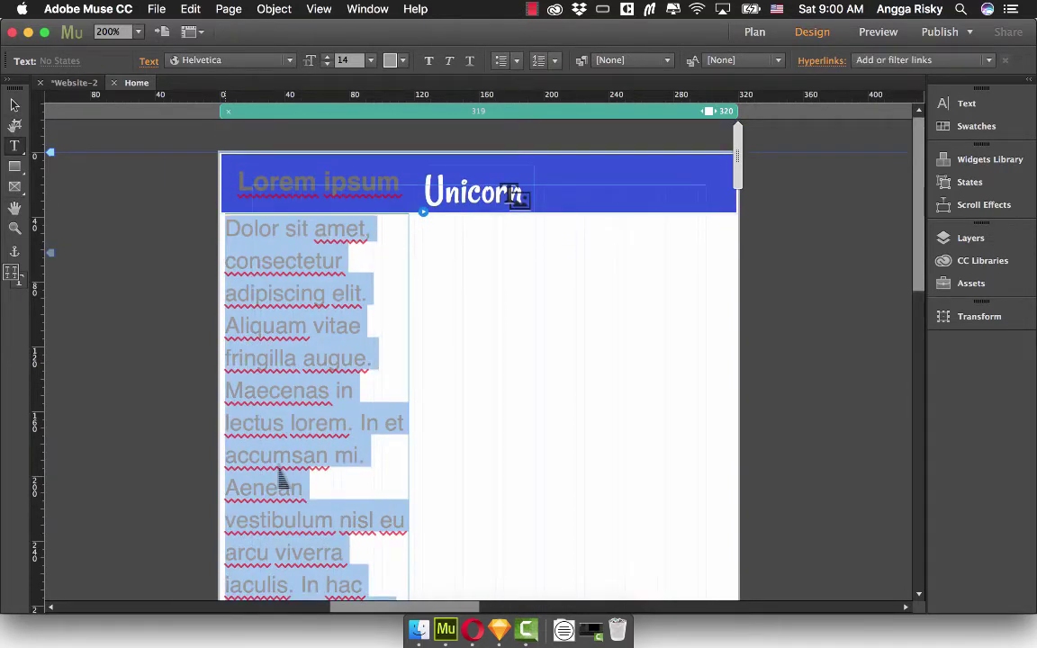
type("Sign")
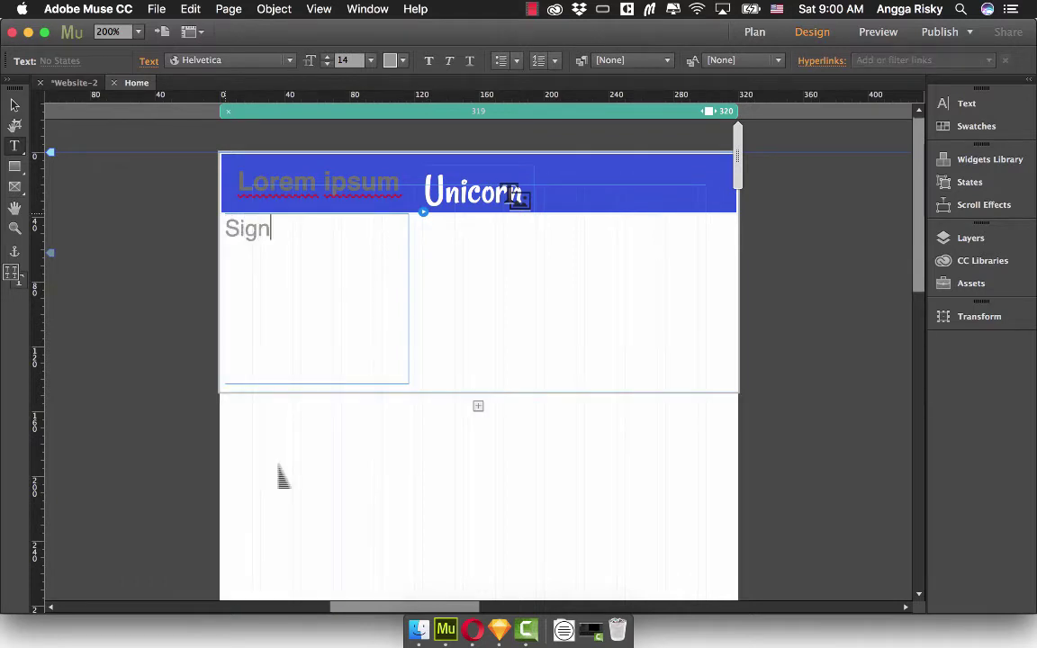
type(" In Sign Up")
key("Return")
Add "Features", "Downloads" and "About Us" as separate lines below "Sign Up" and finish editing the text.
type("Features")
key("Return")
type("Downlaod")
key("BackSpace")
key("BackSpace")
key("BackSpace")
type("oads")
key("Return")
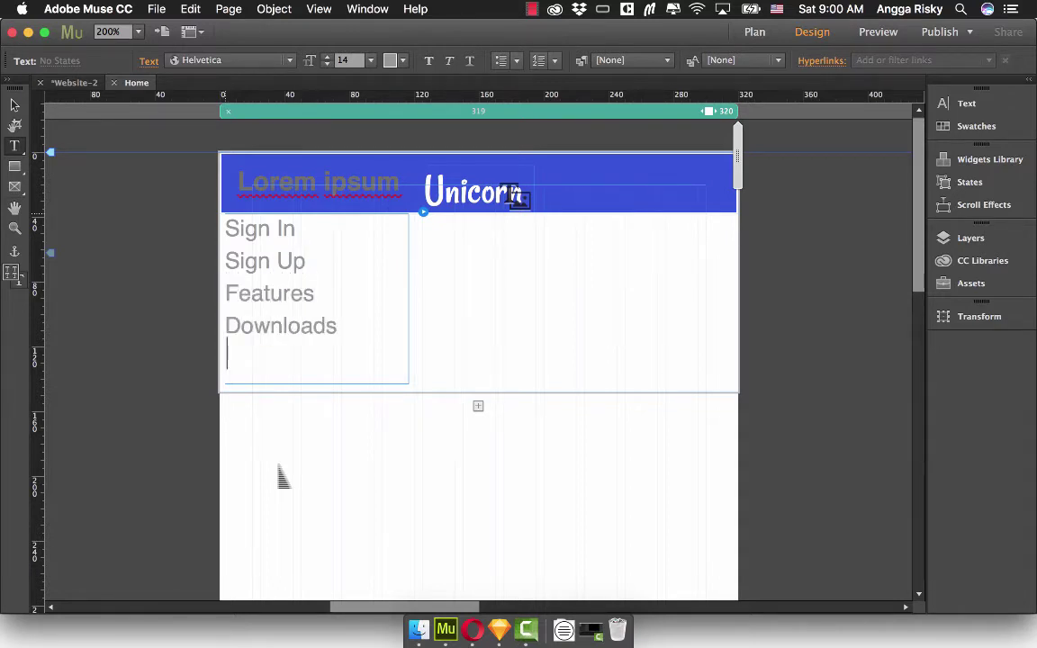
type("About Us")
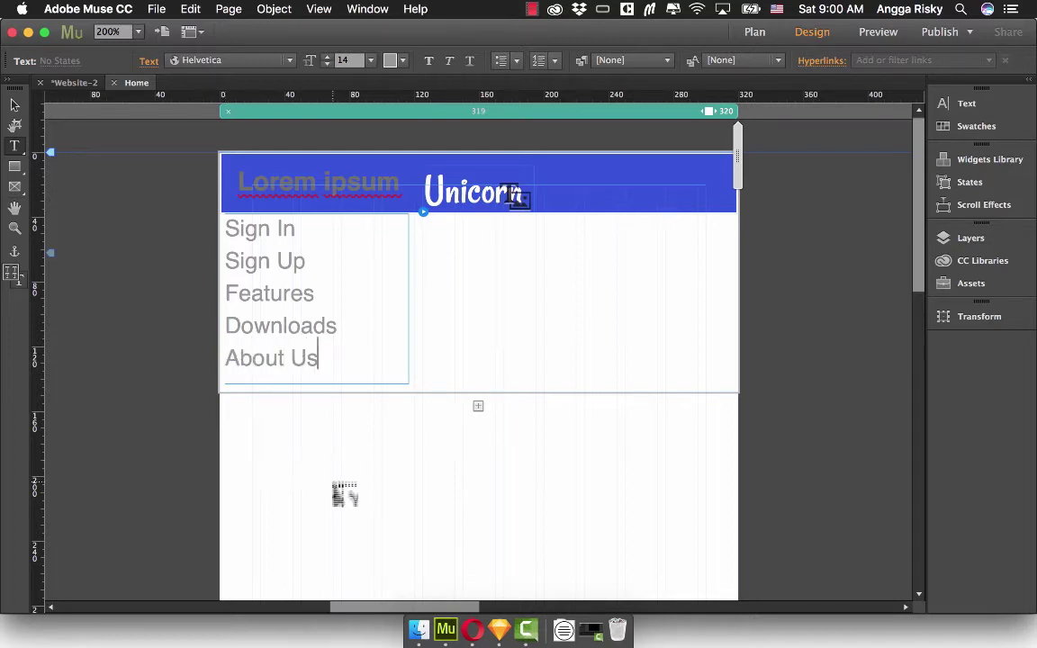
left_click(15, 104)
left_click(153, 330)
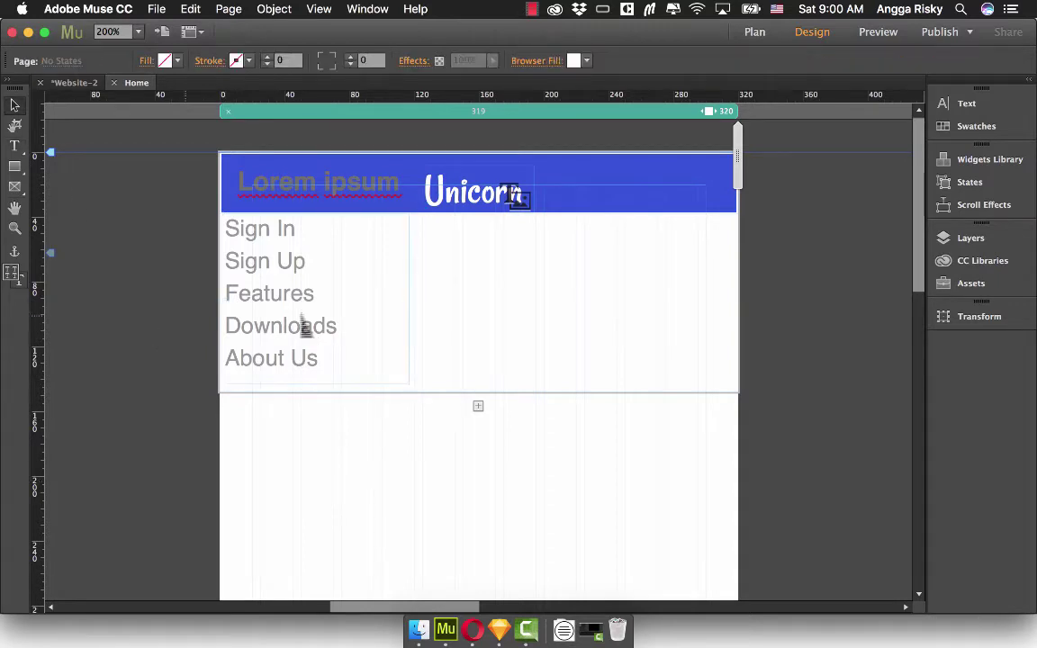
Widen the text frame holding the menu items so it spans the full width of the accordion's content area.
left_click(498, 358)
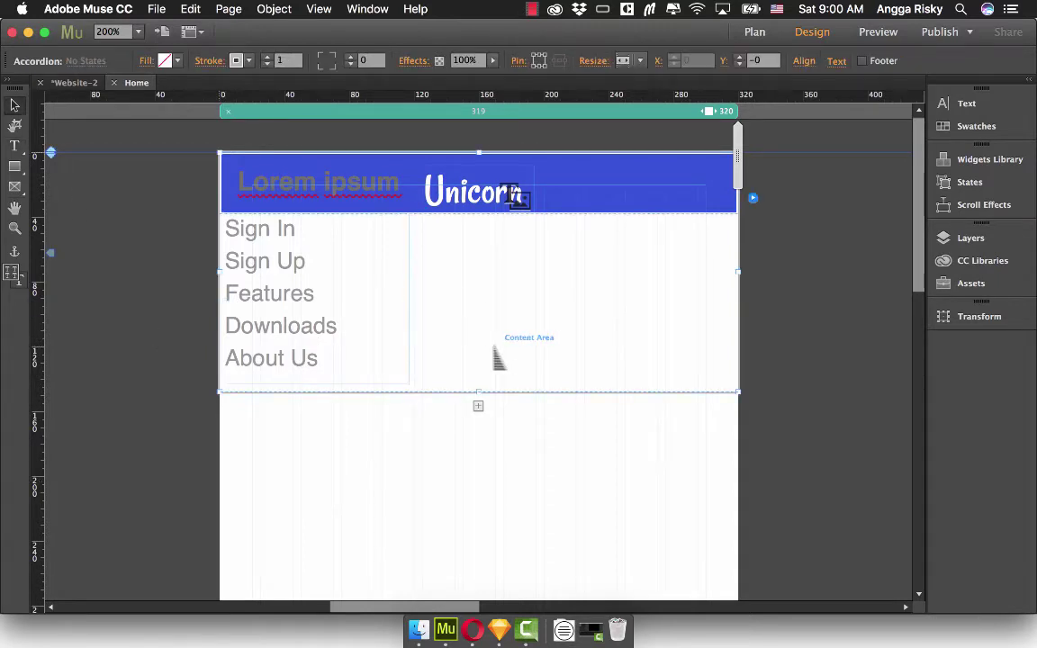
left_click(292, 335)
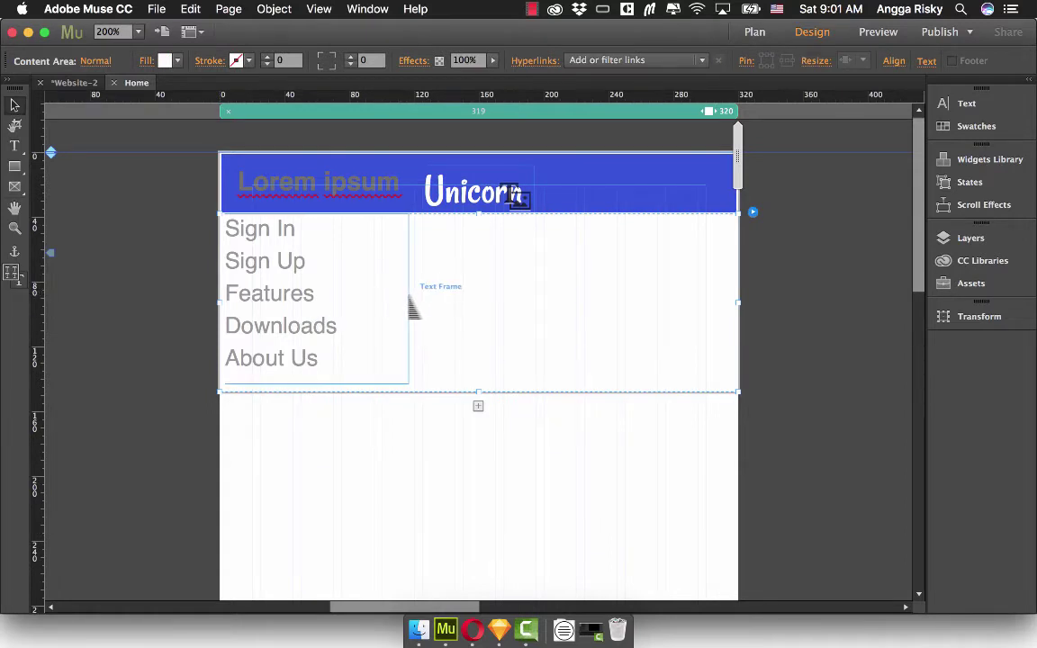
left_click(295, 309)
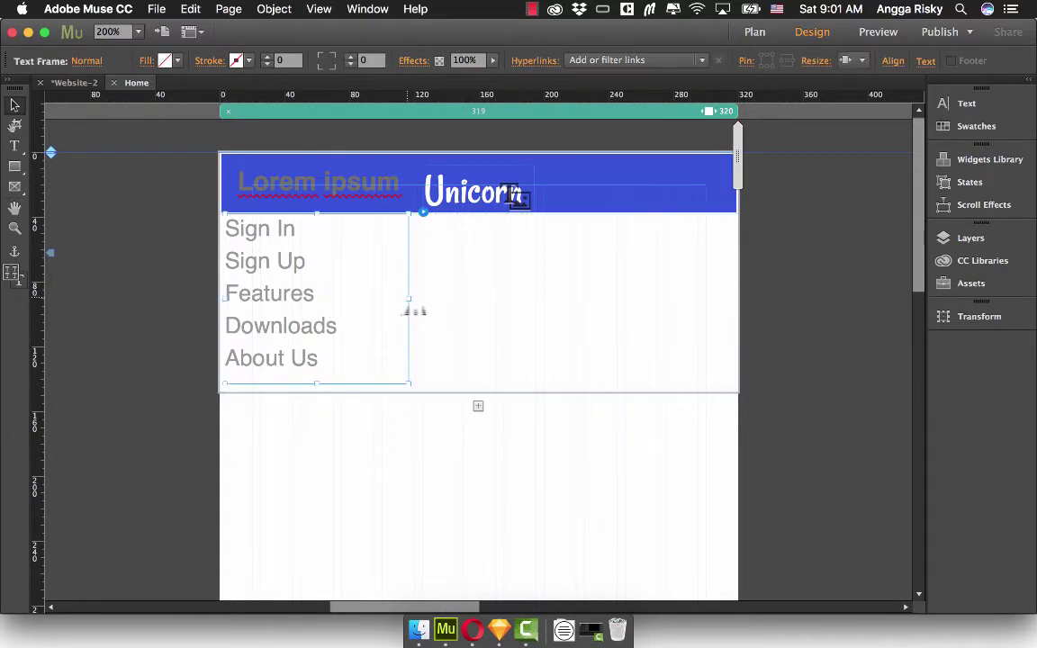
left_click_drag(411, 309, 744, 306)
Centre-align the menu items' text and set its leading to 200%.
left_click(15, 146)
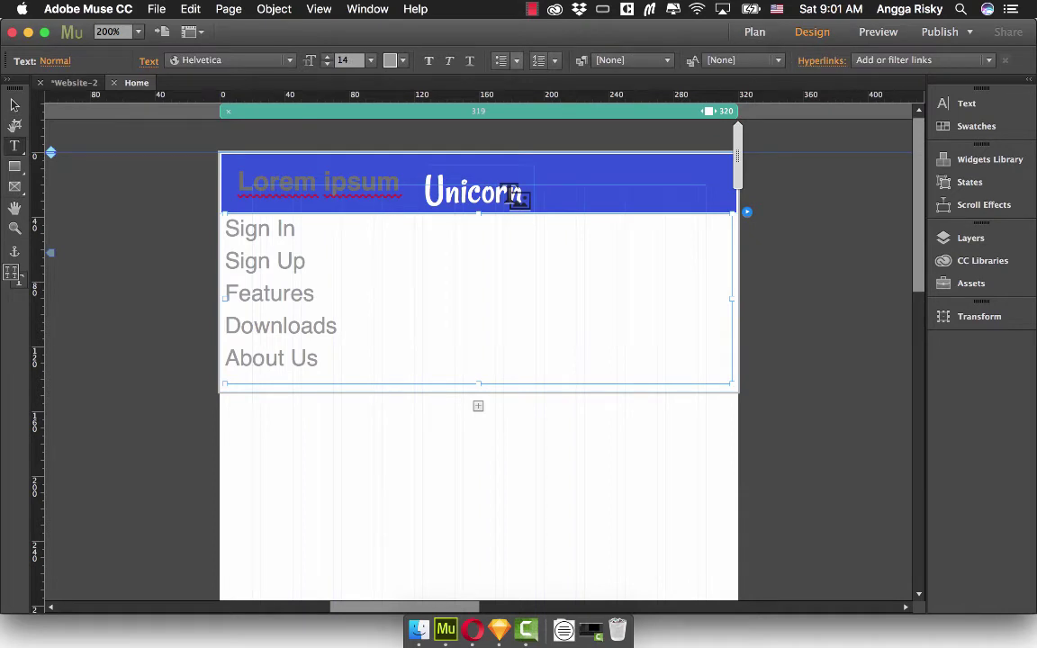
left_click(149, 60)
left_click(181, 147)
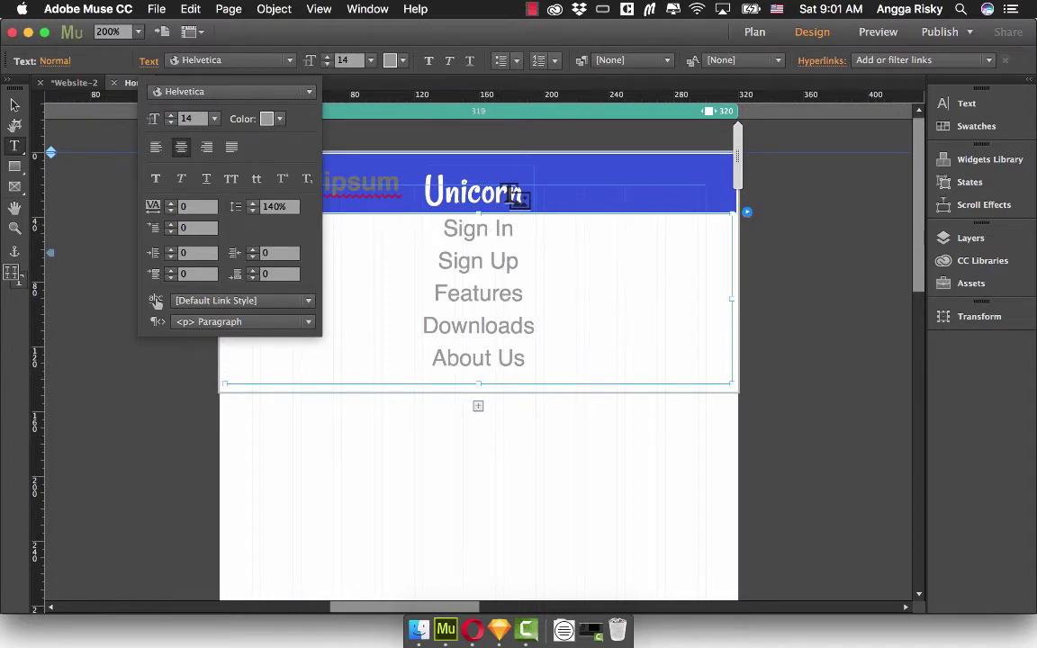
left_click(273, 207)
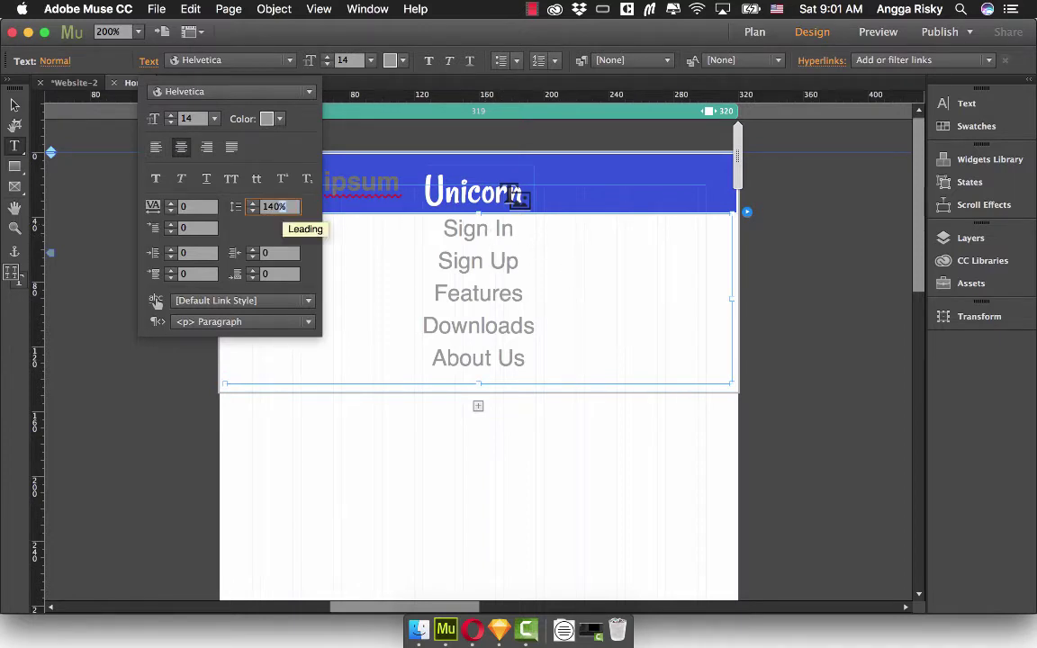
left_click_drag(279, 207, 255, 207)
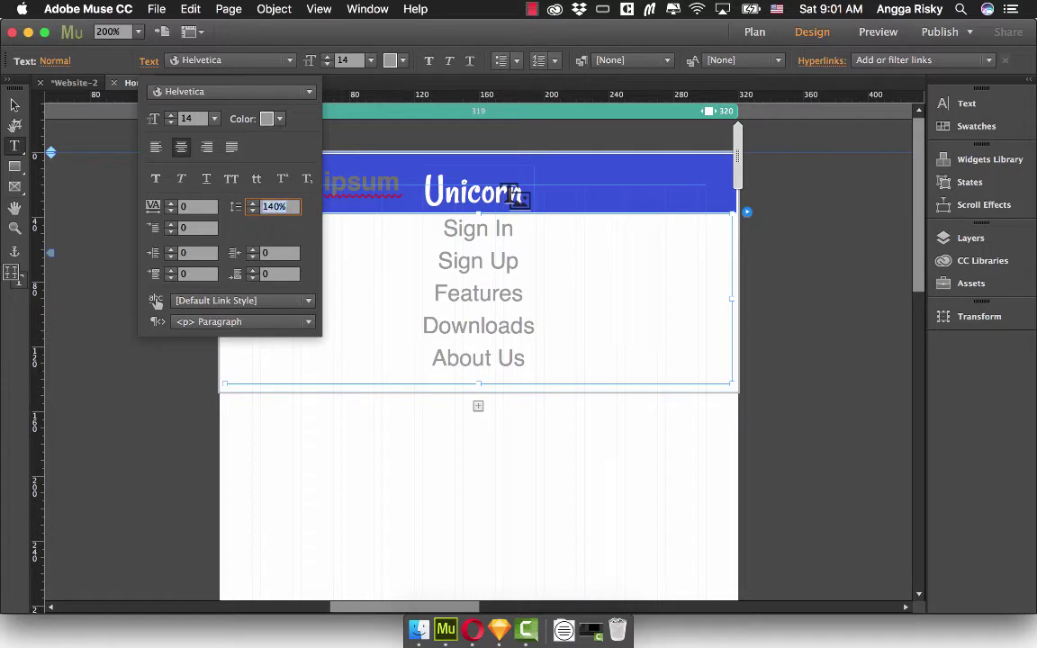
type("200")
key("Return")
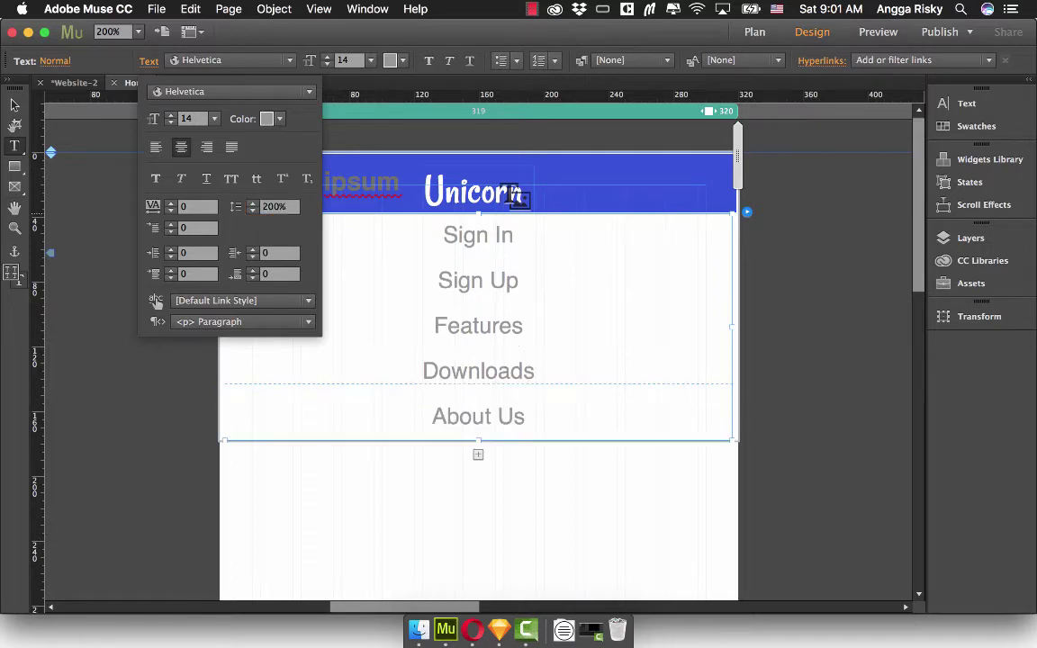
Examine the accordion's expand behaviour options and toggle its label to compare the closed and open states.
left_click(14, 105)
left_click(199, 215)
left_click(269, 186)
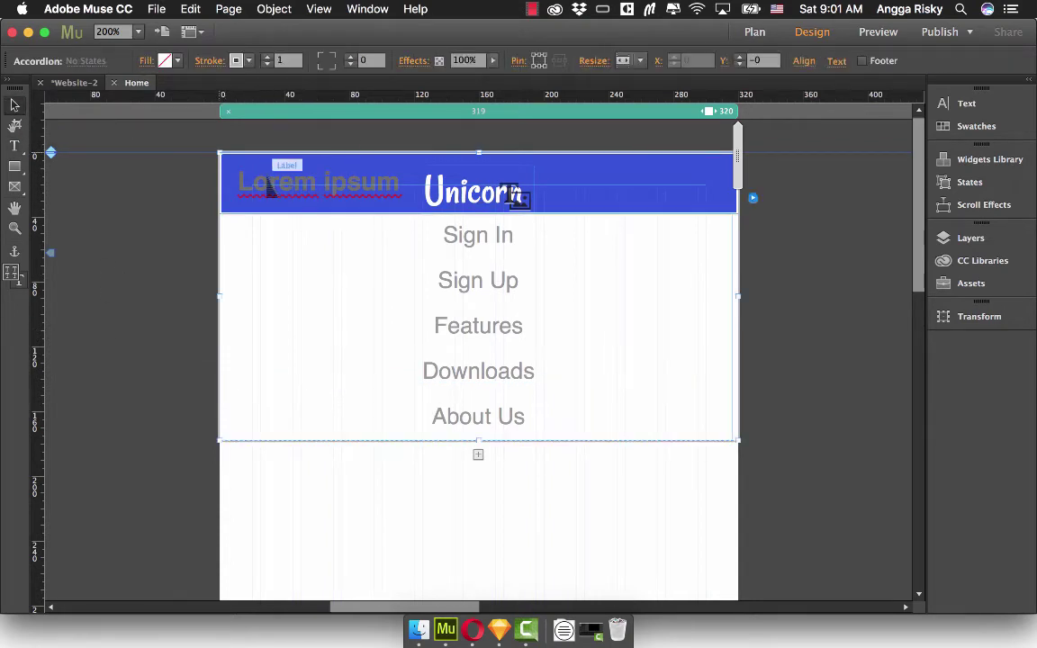
left_click(166, 239)
left_click(281, 183)
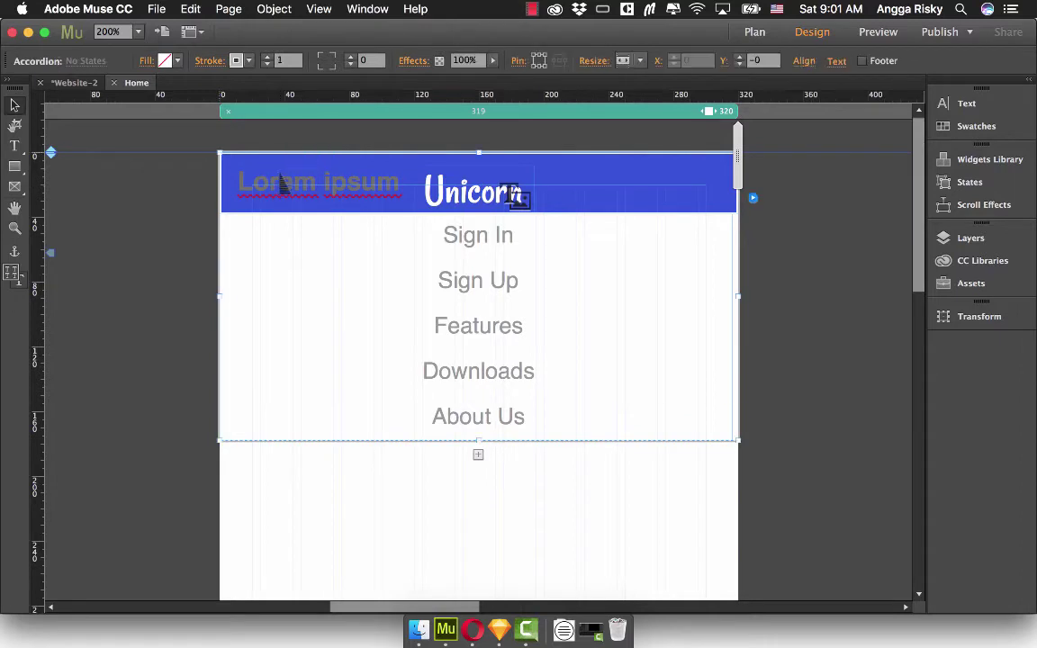
left_click(752, 197)
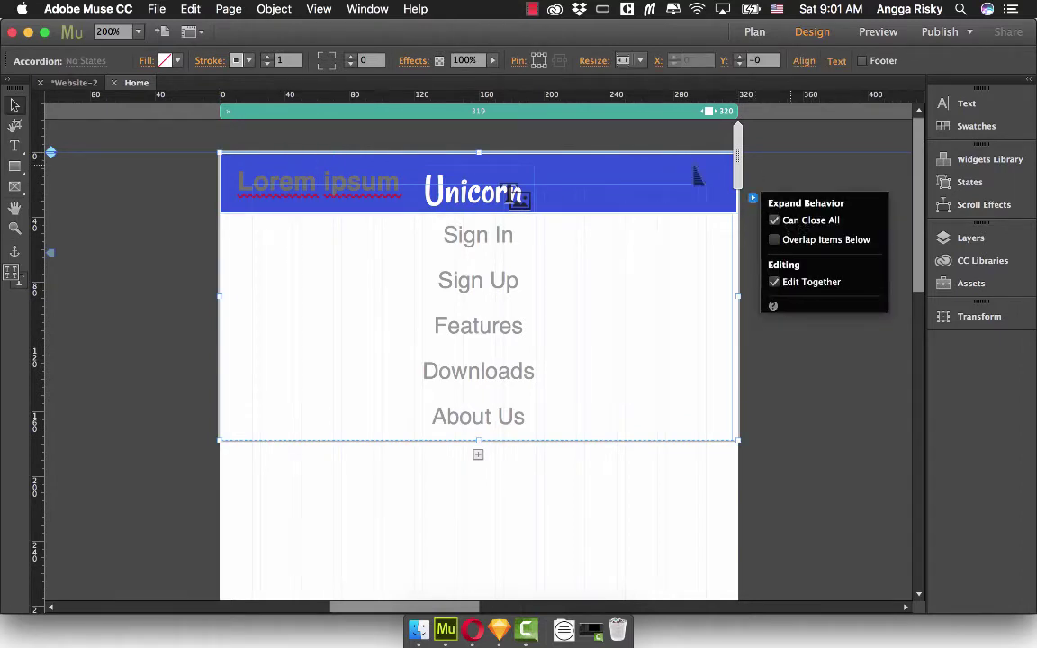
left_click(791, 165)
left_click(707, 185)
left_click(708, 186)
left_click(708, 185)
left_click(708, 186)
left_click(707, 185)
left_click(707, 185)
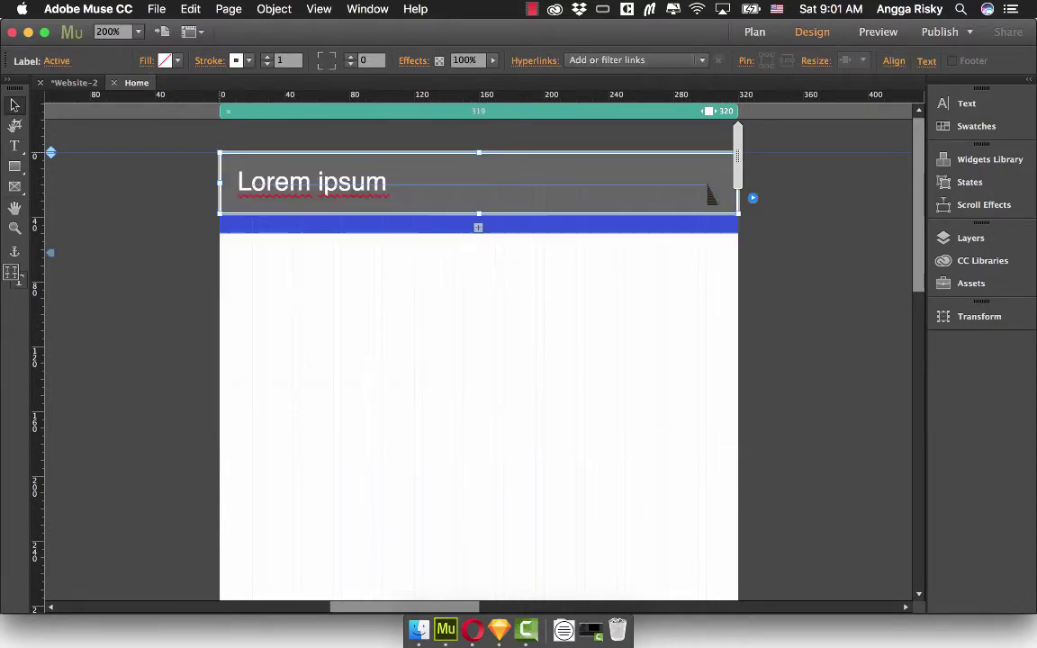
left_click(709, 195)
left_click(709, 194)
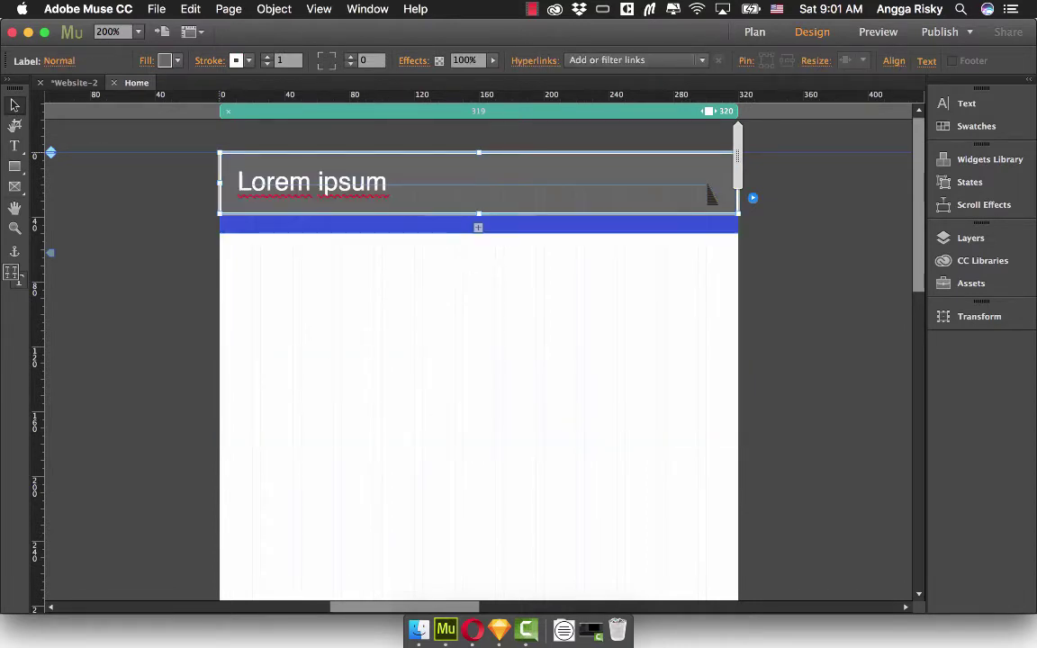
left_click(709, 195)
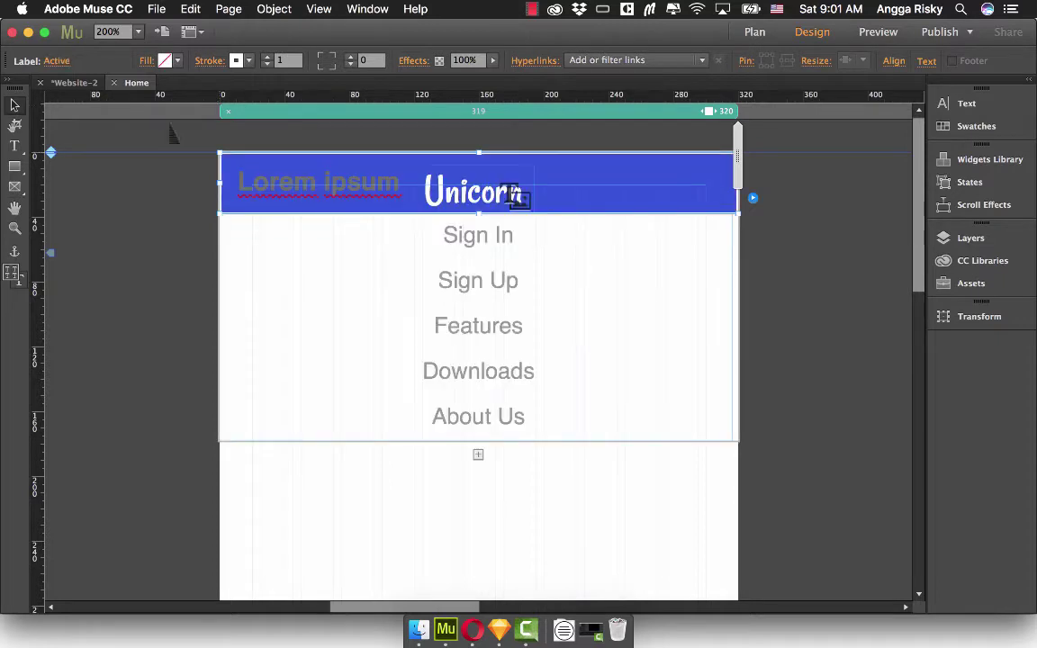
Set the text colour of the accordion label's Active state to white, #FFFFFF.
left_click(307, 189)
left_click(307, 188)
left_click(59, 62)
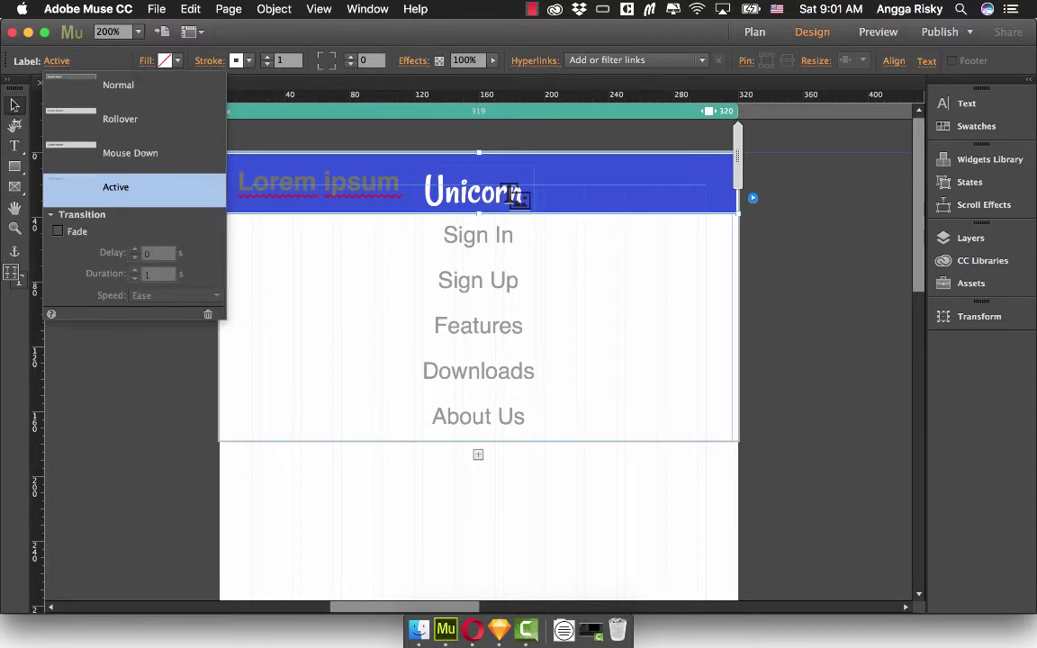
left_click(92, 183)
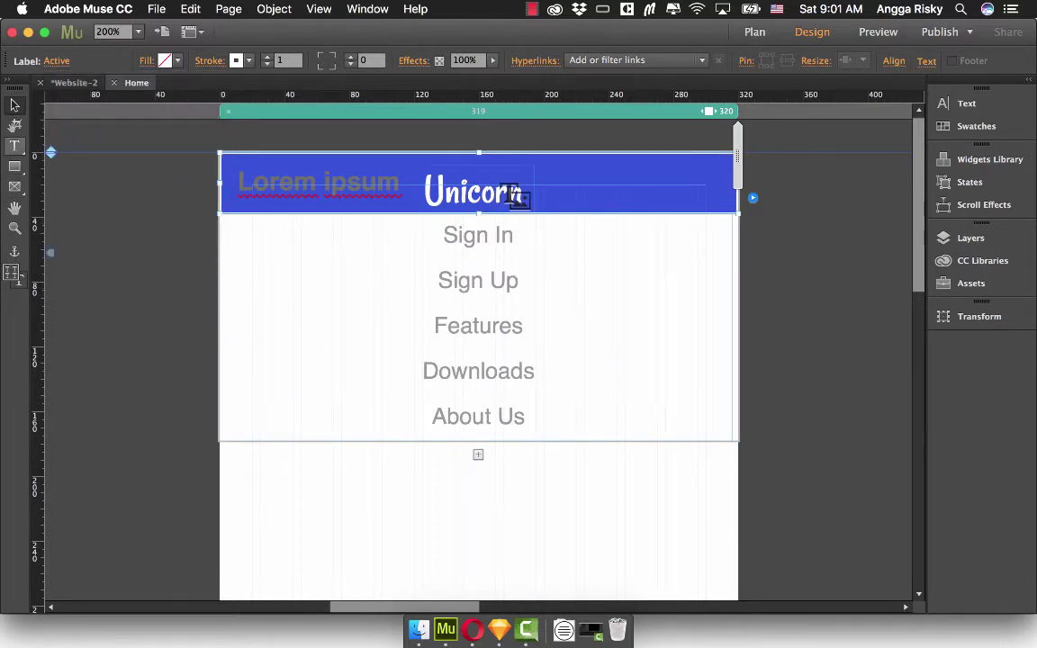
key("t")
left_click(390, 59)
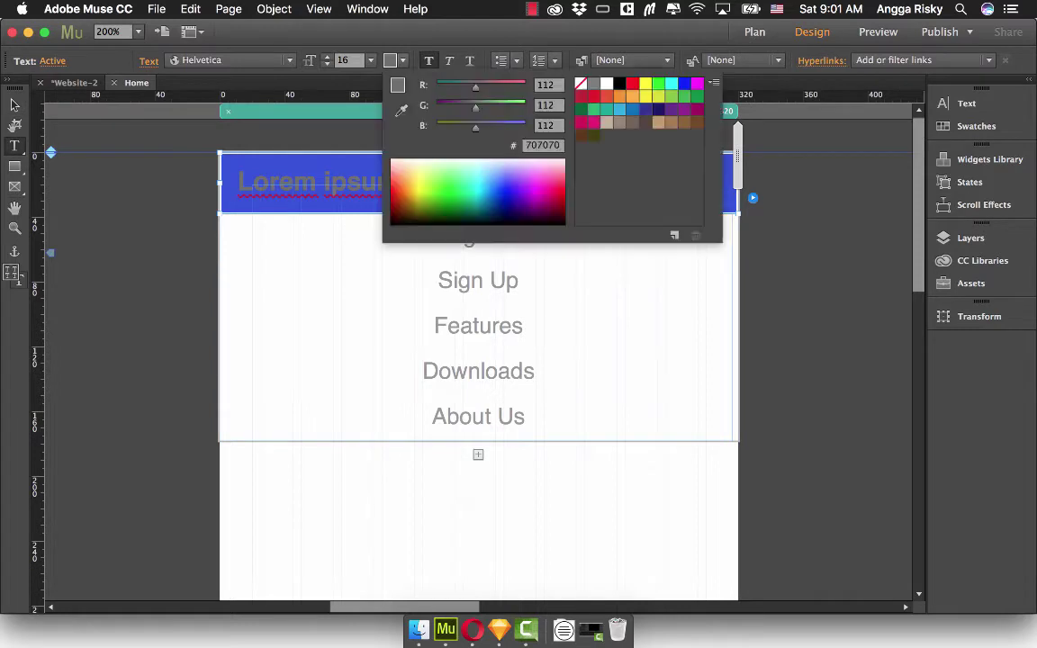
left_click(606, 84)
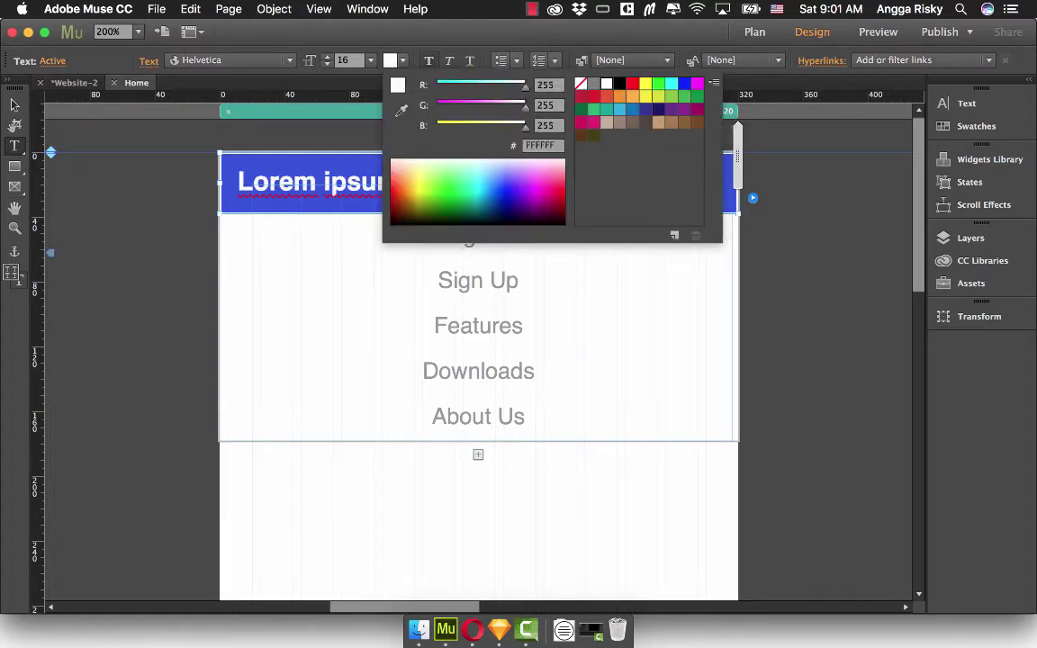
Replace the accordion label's placeholder text with "MENU" and finish editing it.
left_click(355, 186)
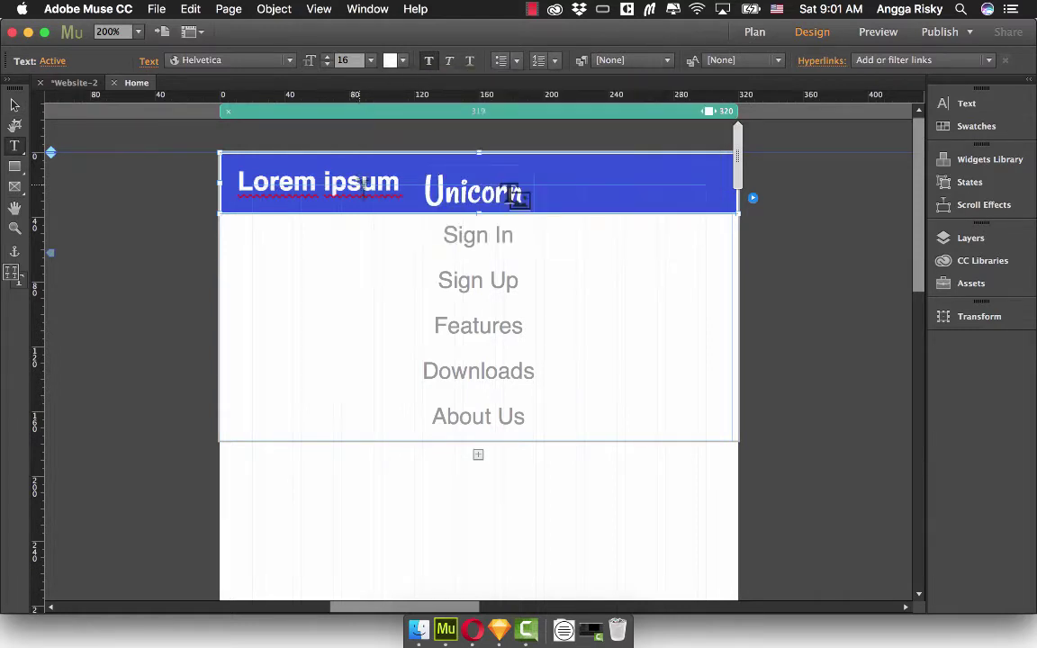
double_click(356, 185)
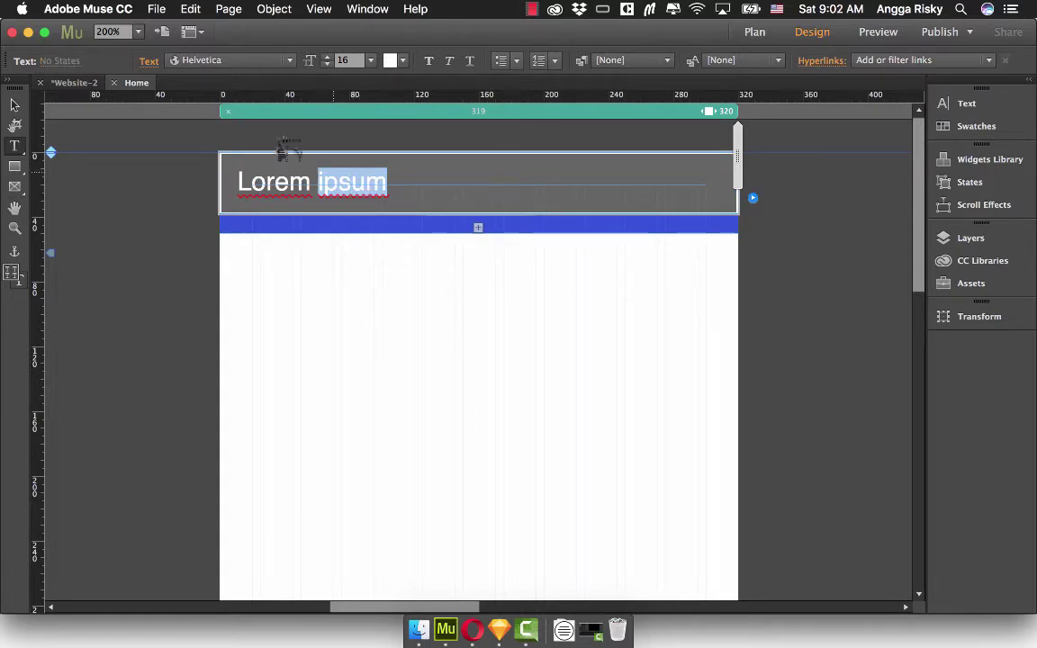
key("super+a")
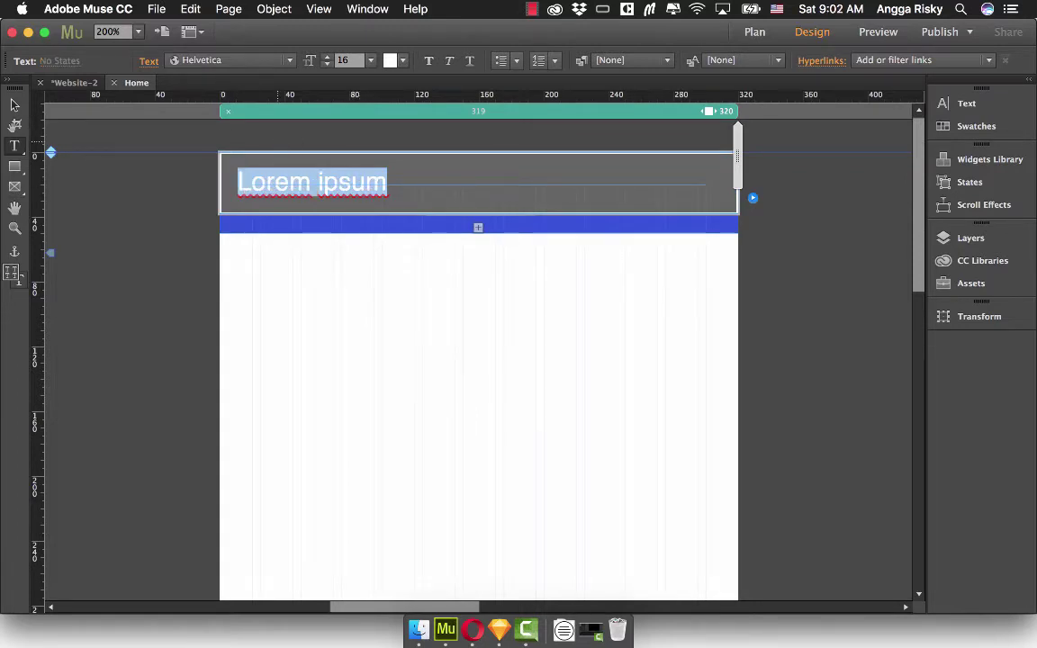
type("MENU")
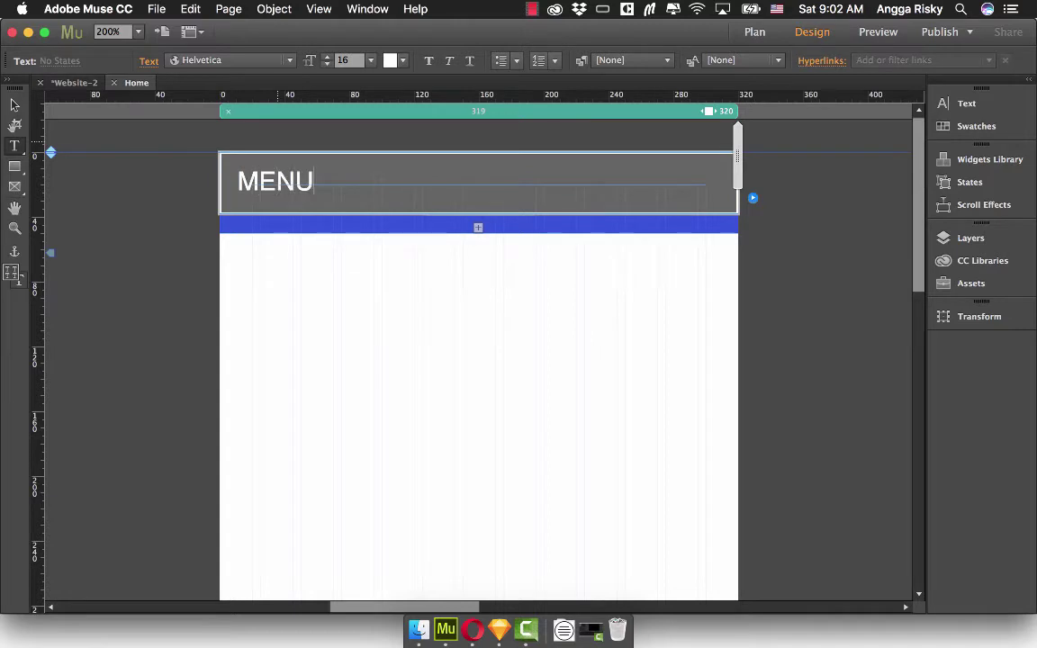
left_click(14, 106)
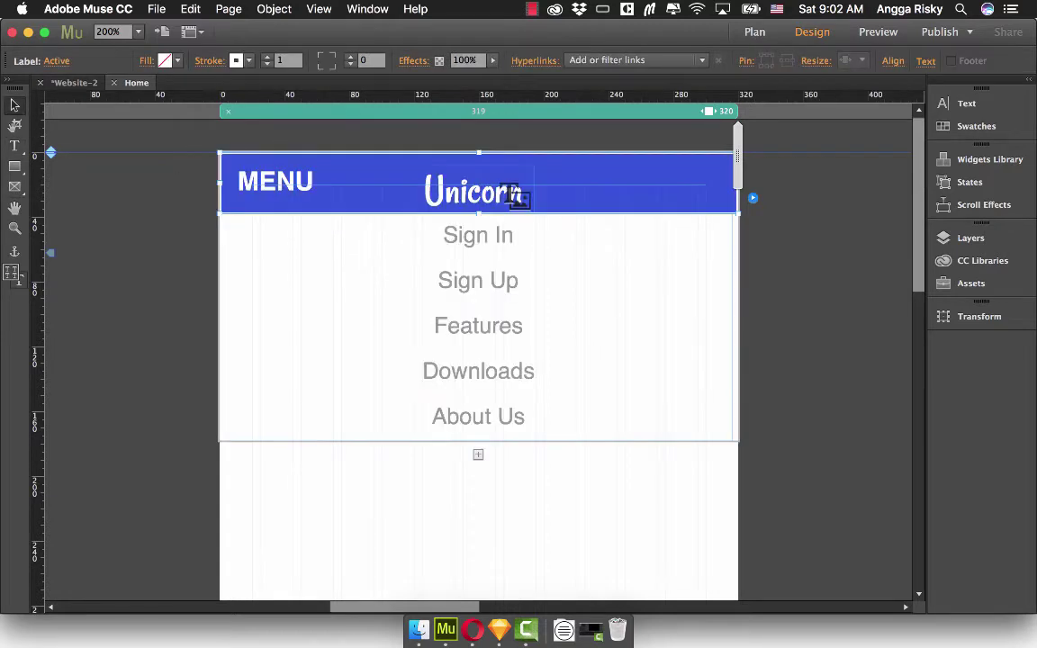
left_click(185, 222)
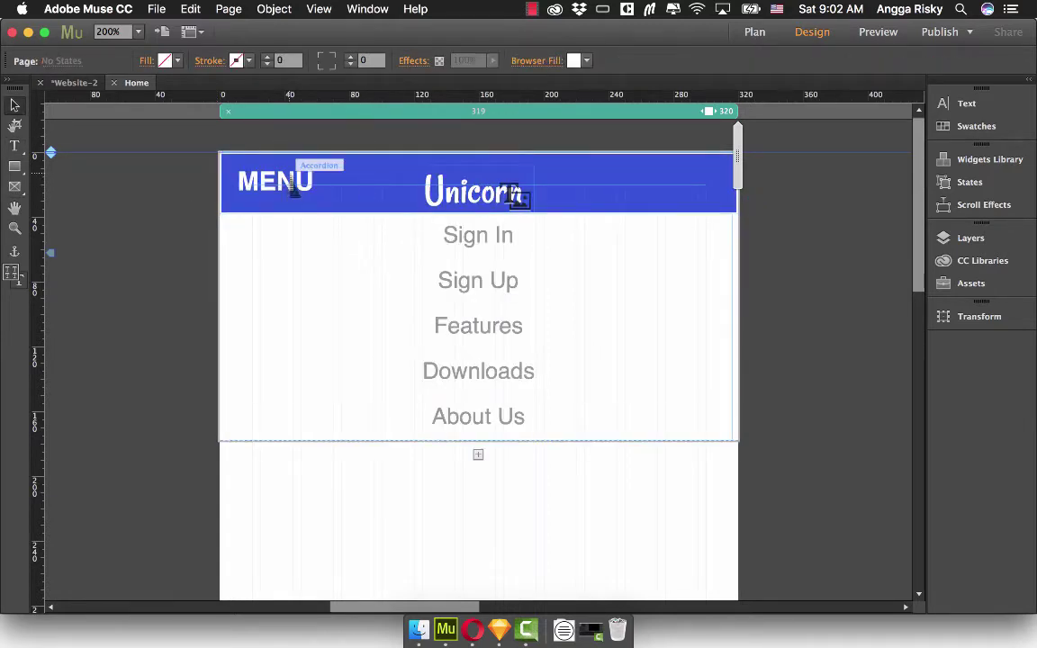
Set both the fill and the stroke of the accordion label's Normal state to None.
left_click(293, 185)
left_click(291, 183)
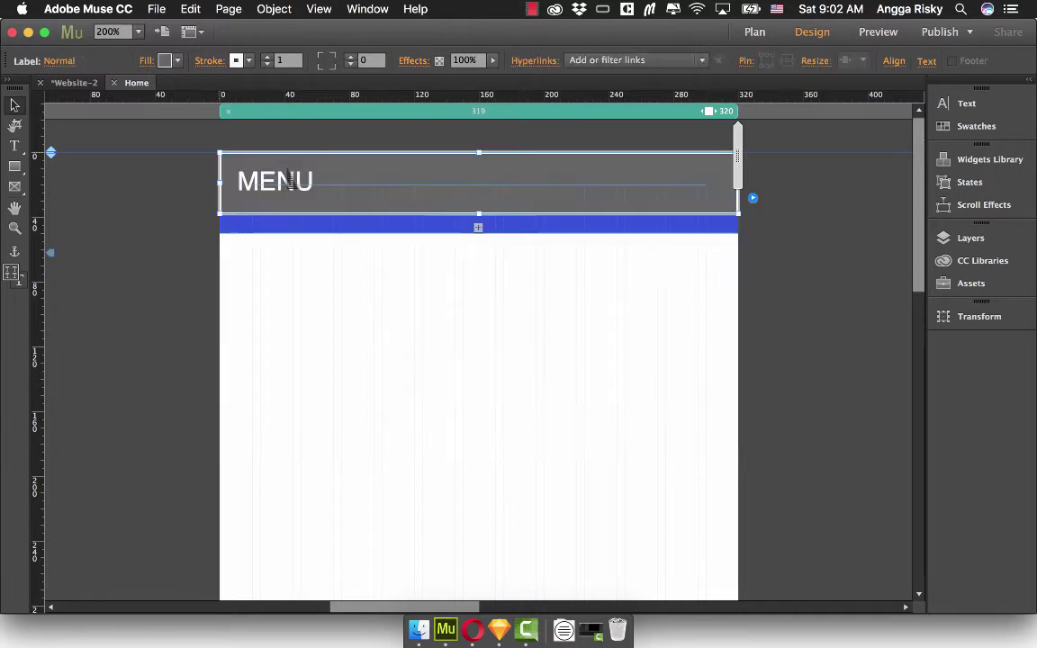
left_click(164, 61)
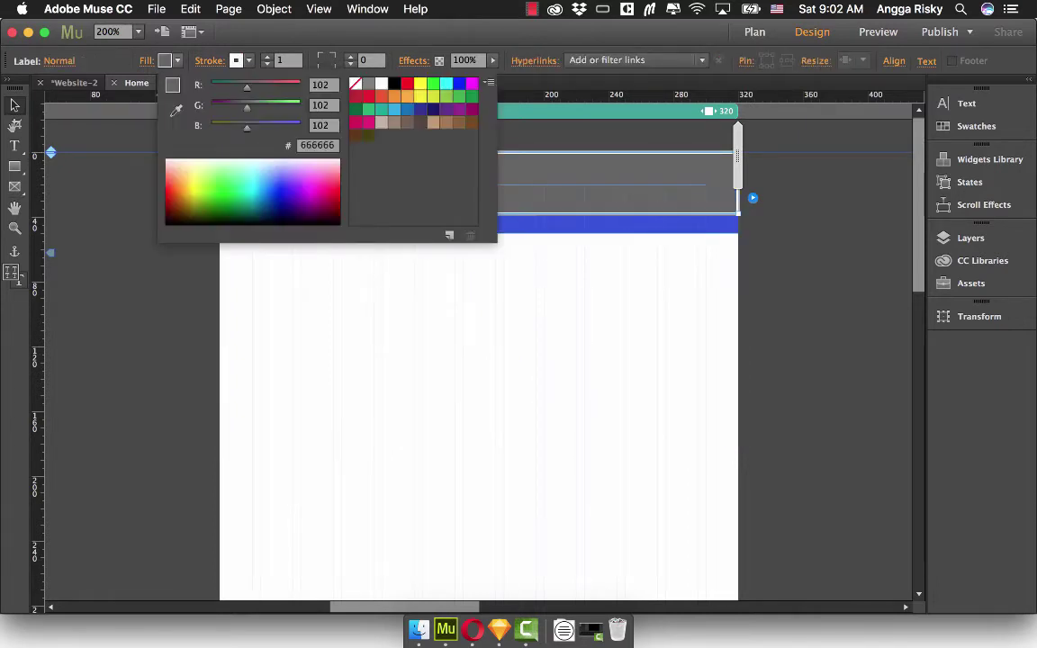
left_click(356, 84)
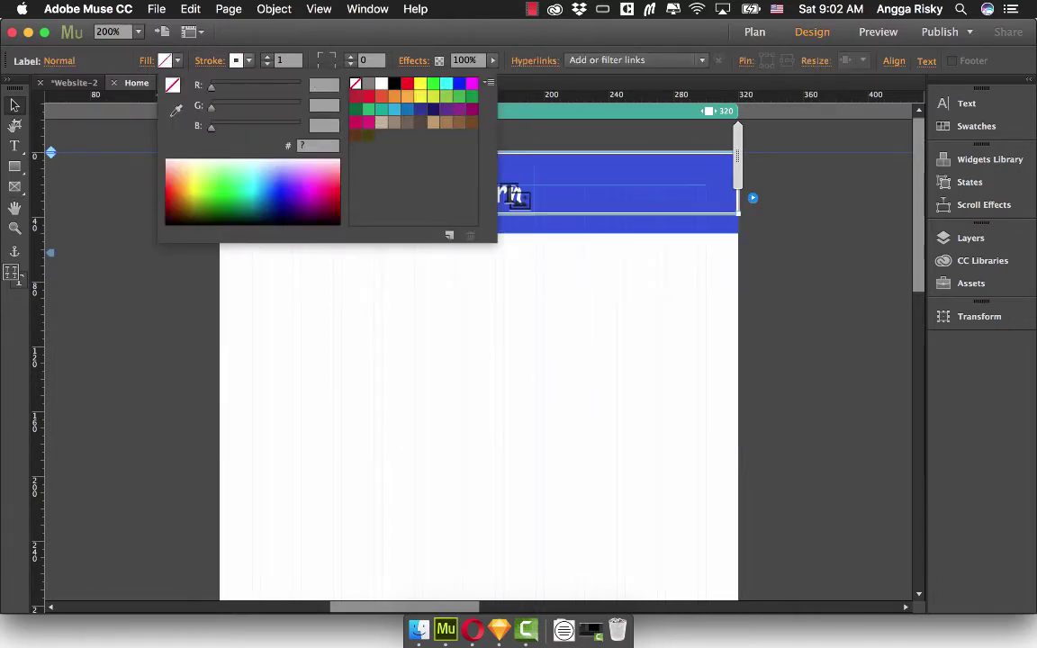
left_click(514, 197)
left_click(235, 60)
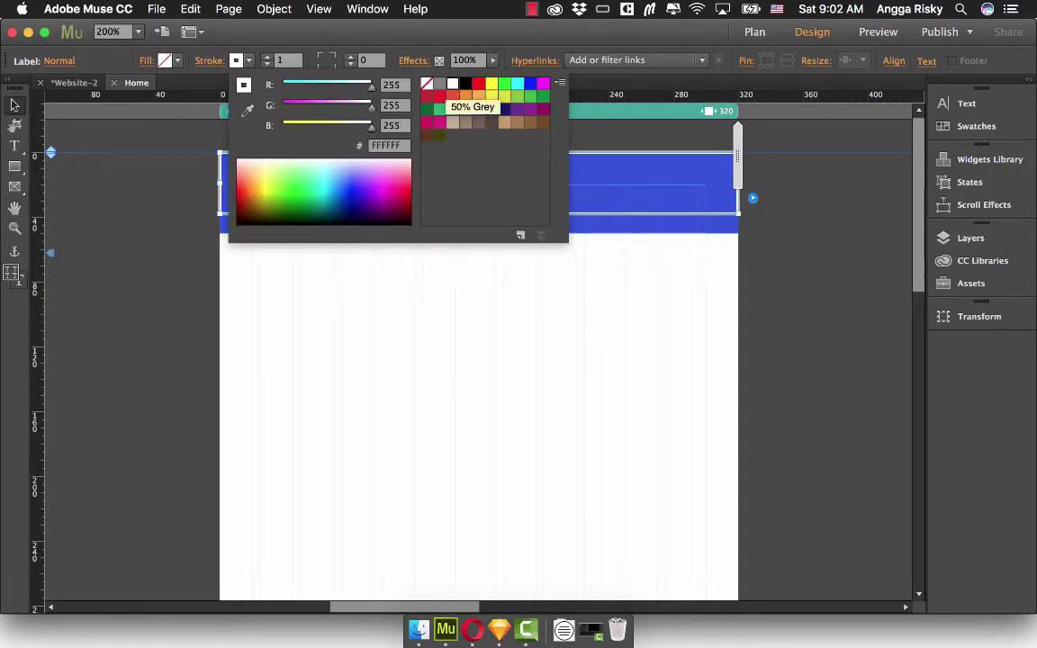
left_click(427, 84)
left_click(517, 196)
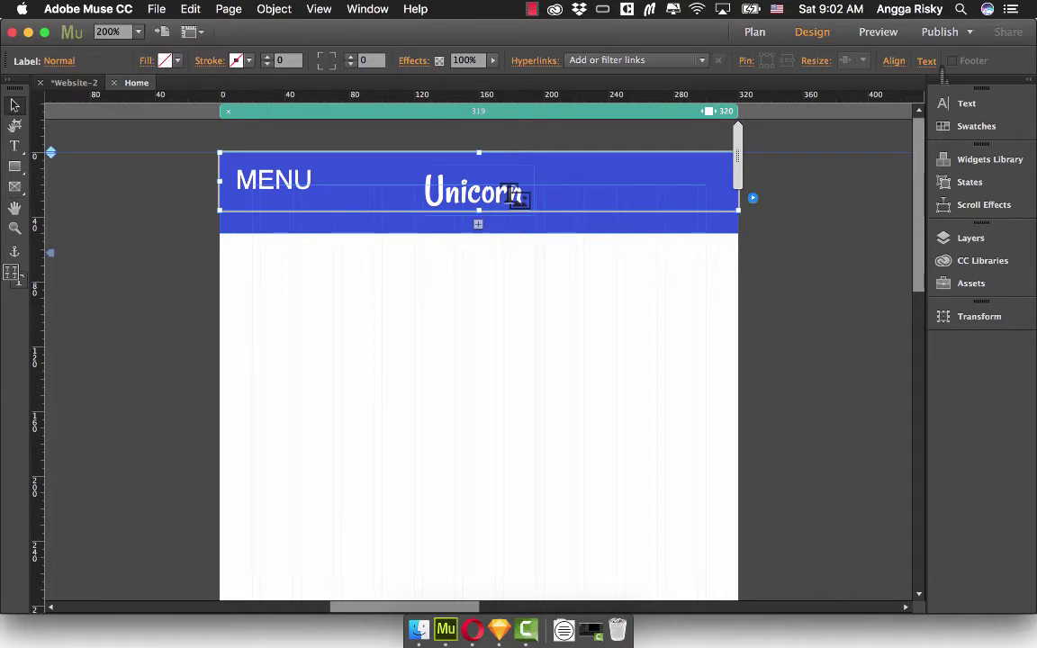
Right-align the "MENU" text in the accordion label and deselect it.
left_click(927, 61)
left_click(921, 146)
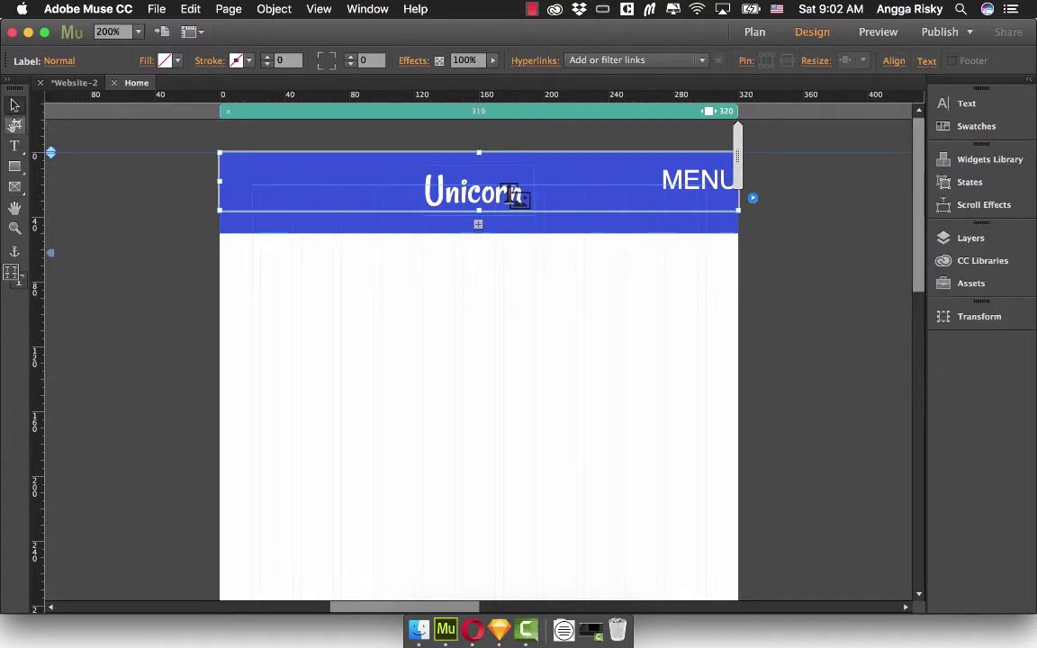
left_click(113, 190)
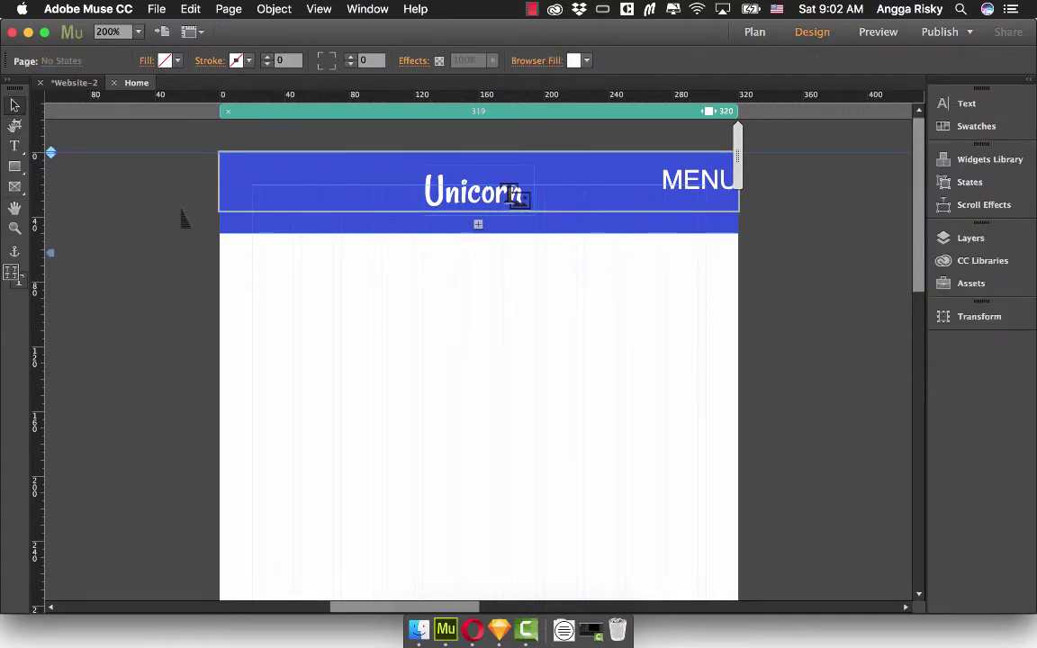
Remove the grey outline around the whole accordion by setting its stroke to None.
left_click(261, 185)
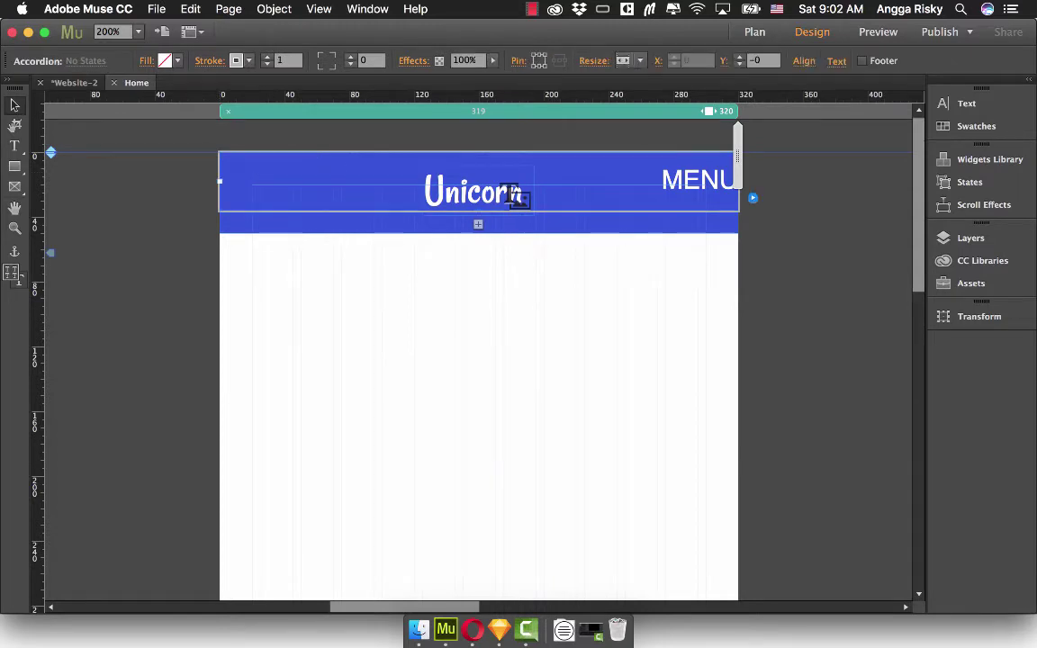
left_click(236, 61)
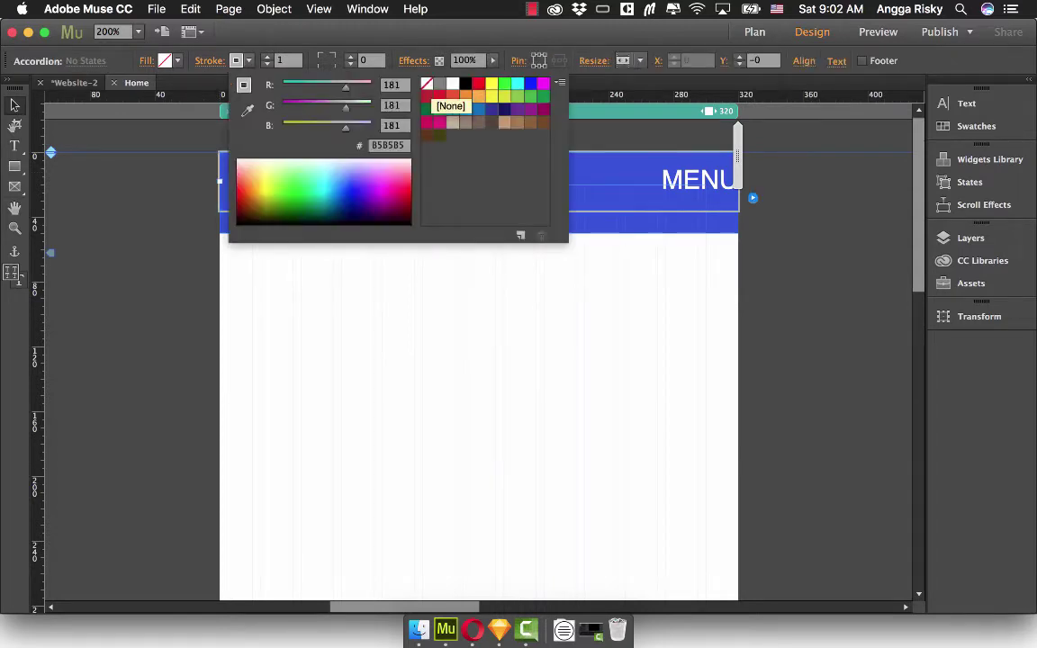
left_click(427, 84)
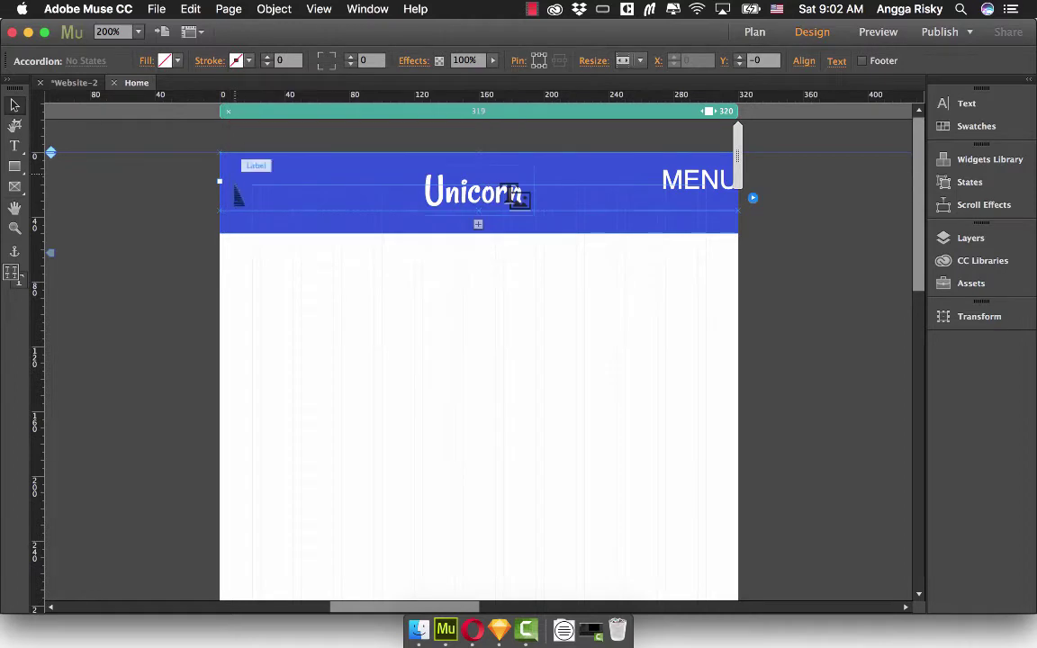
Expand the accordion and fill its content area's Normal state with the header's blue, #344FDB, by sampling it from the header.
left_click(516, 195)
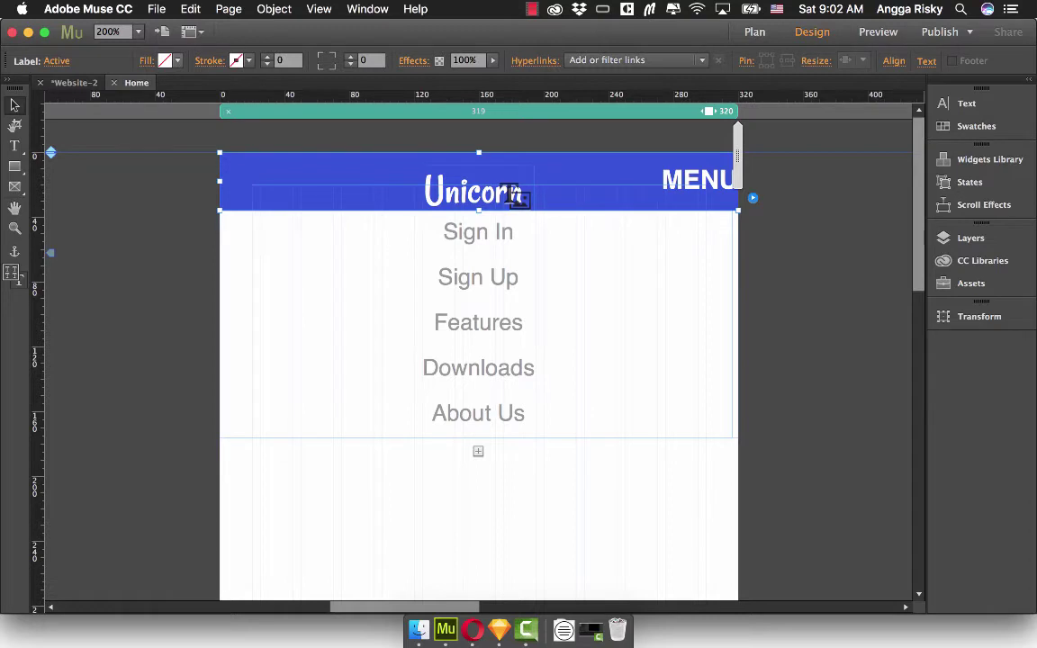
left_click(360, 241)
left_click(167, 62)
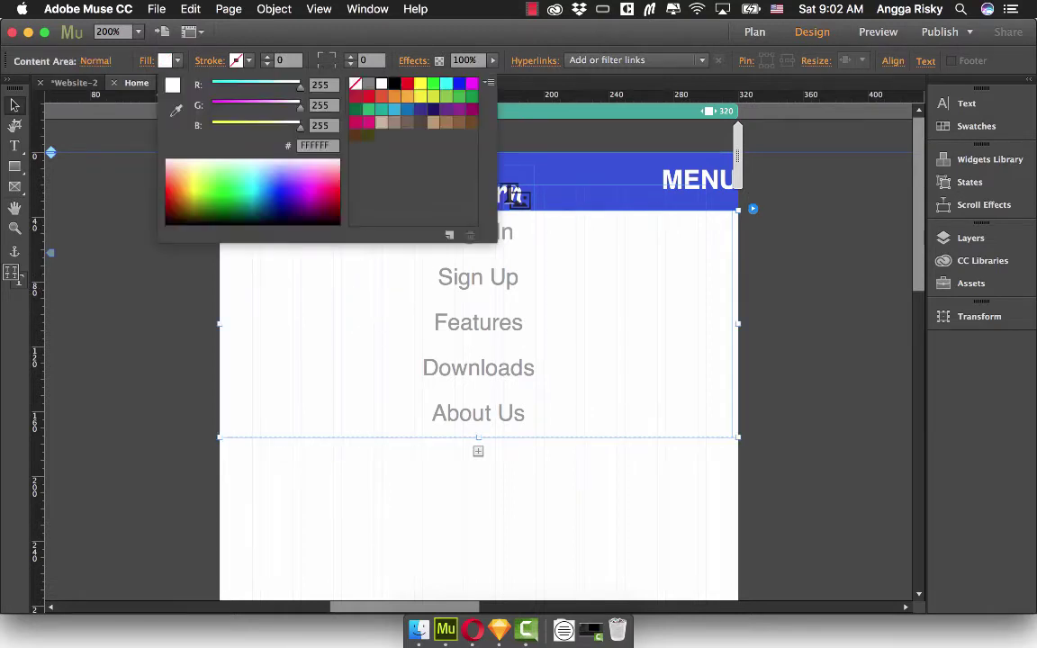
left_click(176, 109)
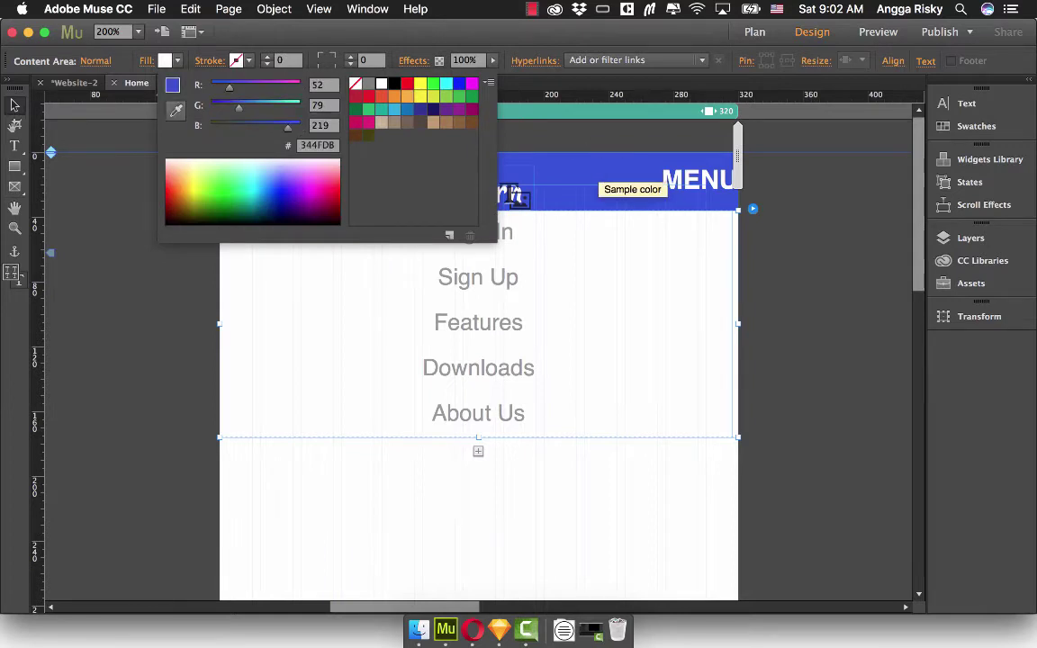
left_click(589, 179)
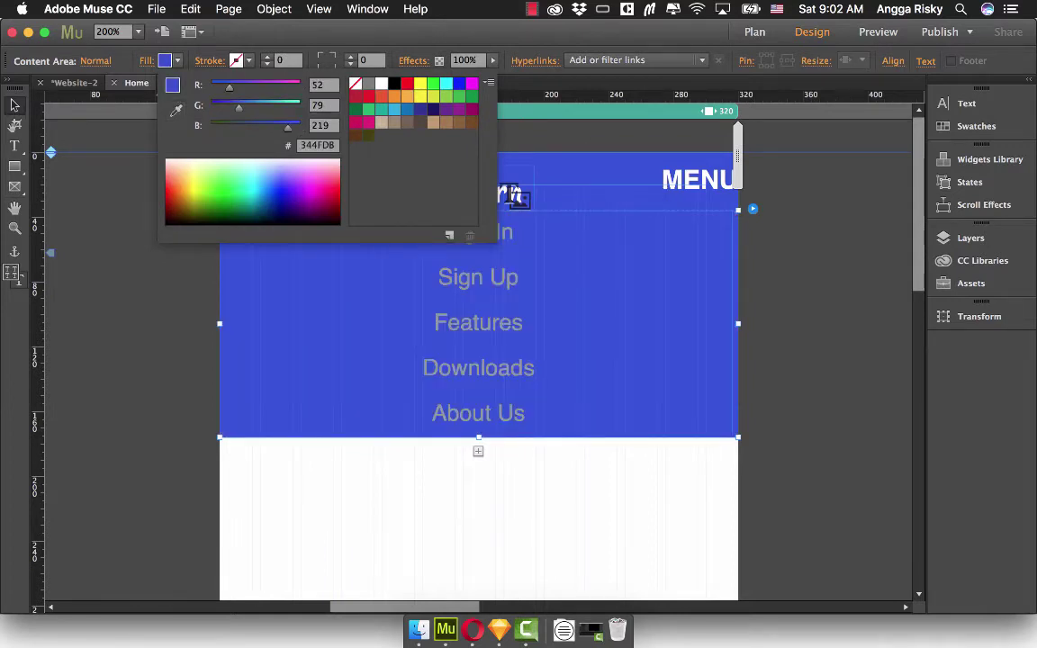
left_click(15, 146)
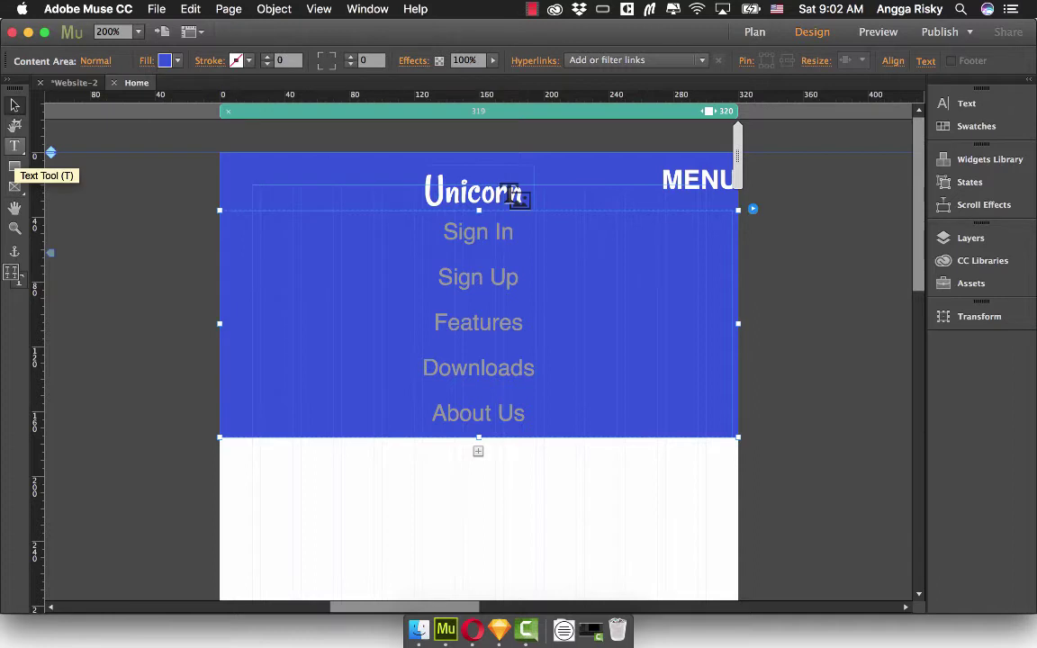
left_click(14, 146)
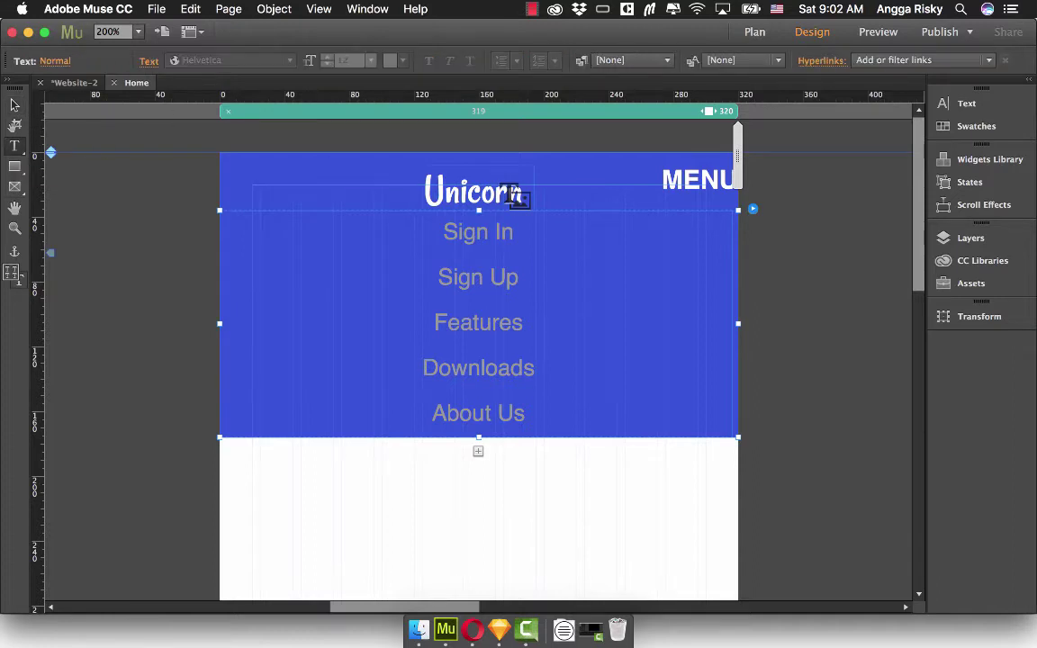
left_click(149, 60)
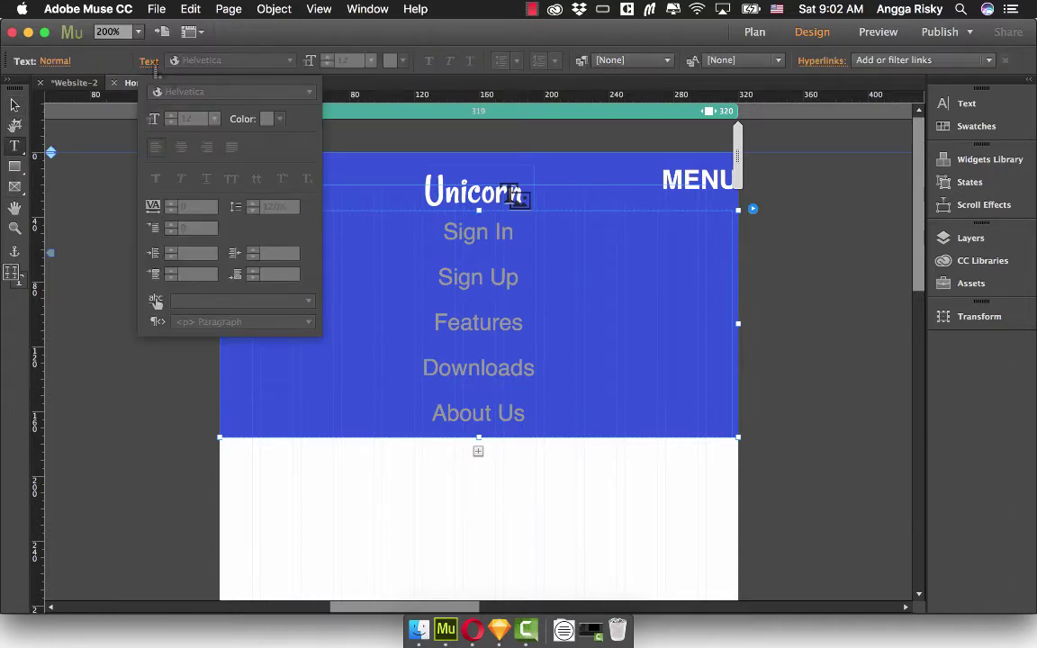
left_click(151, 63)
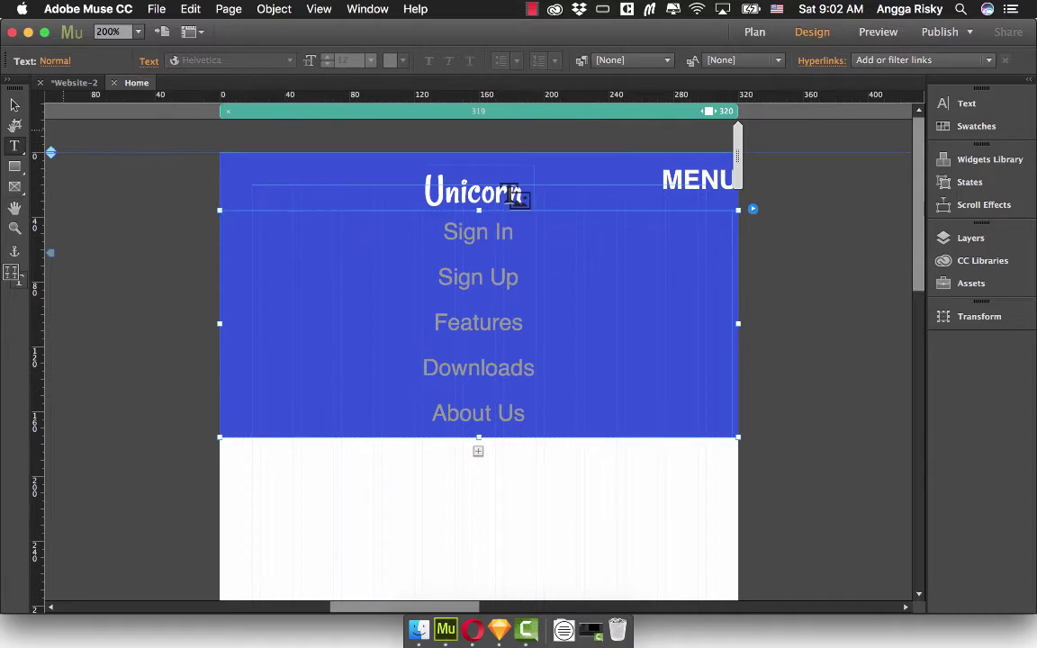
Set the text colour of the menu items from Sign In to About Us to white and deselect the frame.
left_click(14, 106)
left_click(446, 237)
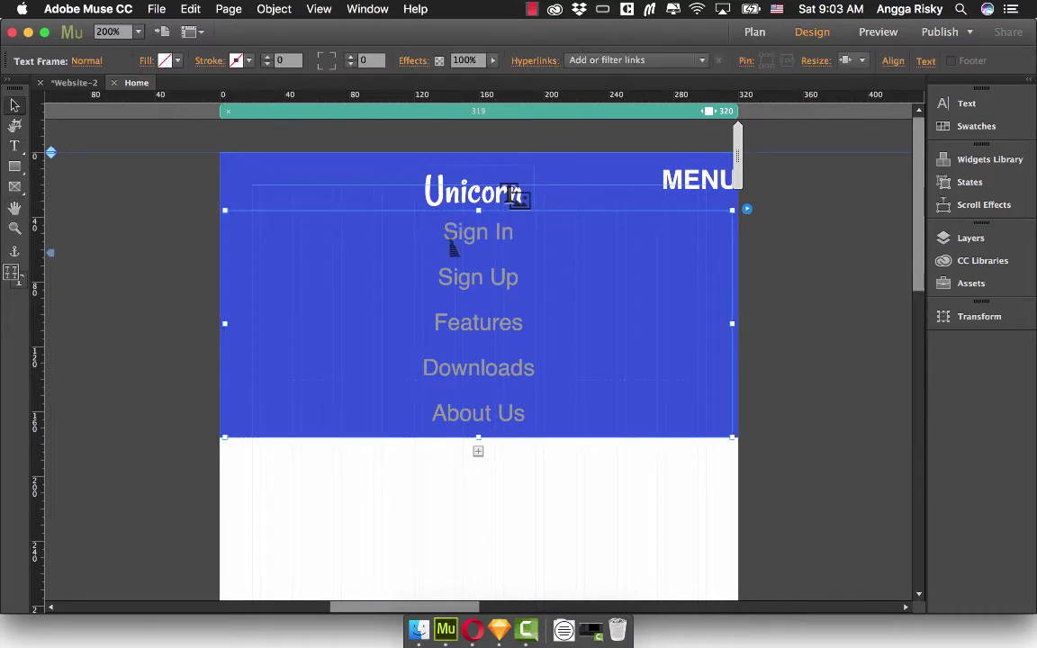
key("t")
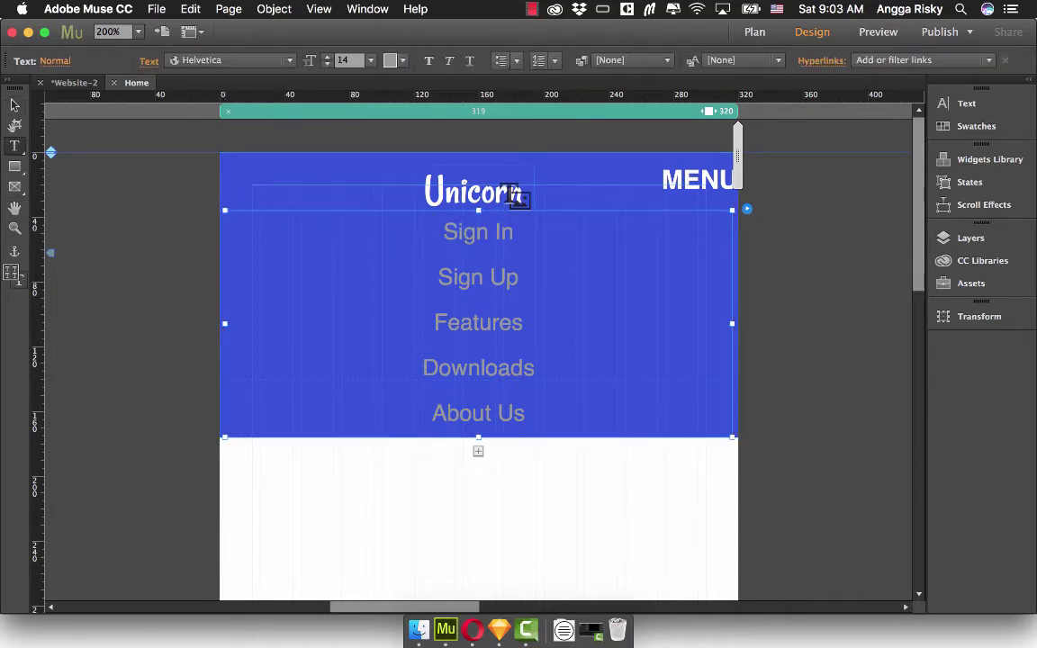
left_click(389, 59)
left_click(605, 84)
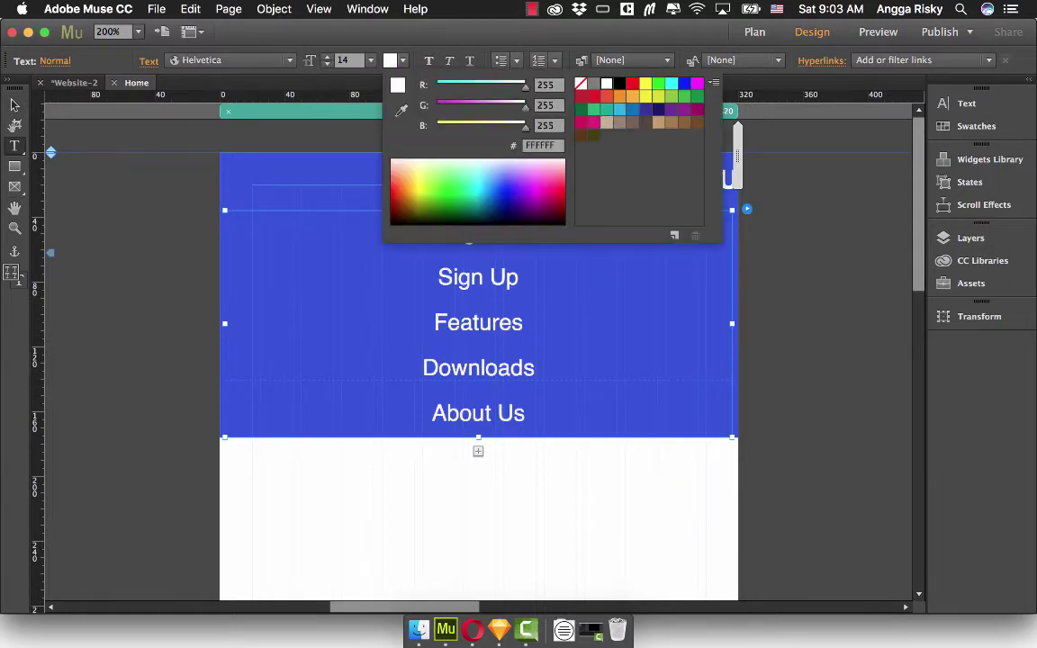
left_click(390, 60)
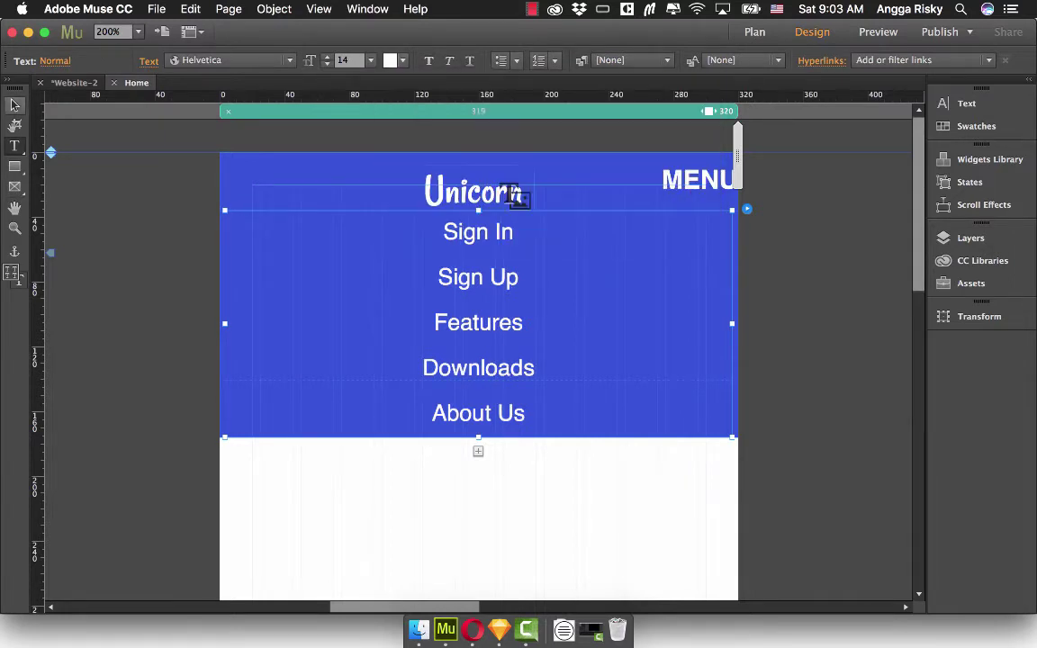
left_click(14, 105)
left_click(139, 210)
Collapse and expand the accordion repeatedly through its "MENU" label to test how the menu opens.
left_click(701, 200)
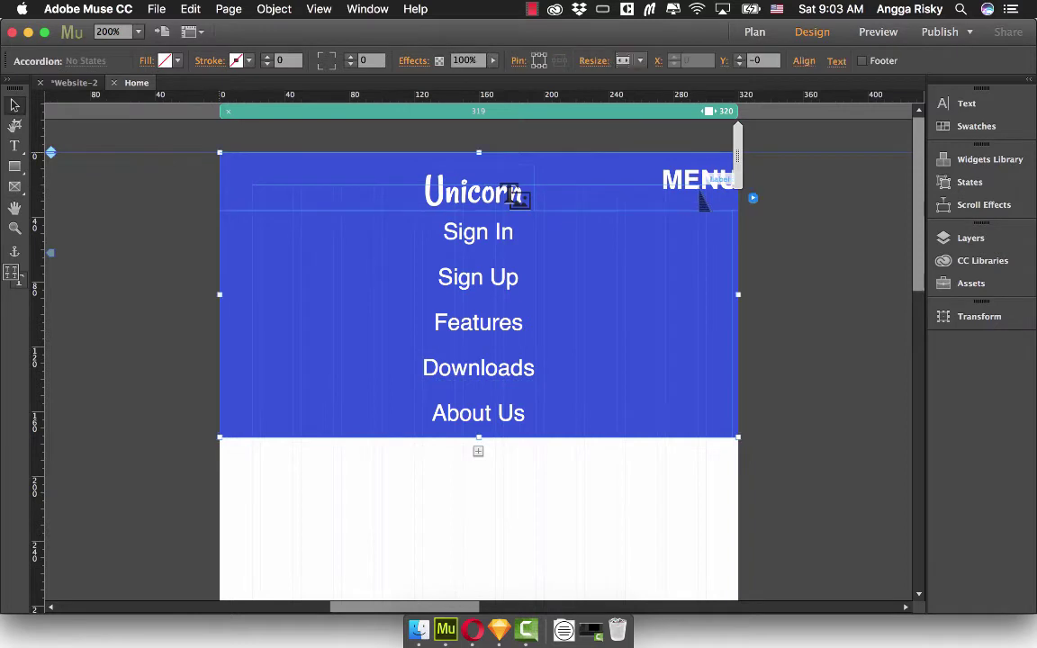
left_click(709, 182)
left_click(709, 182)
left_click(708, 182)
left_click(708, 182)
left_click(708, 182)
left_click(708, 181)
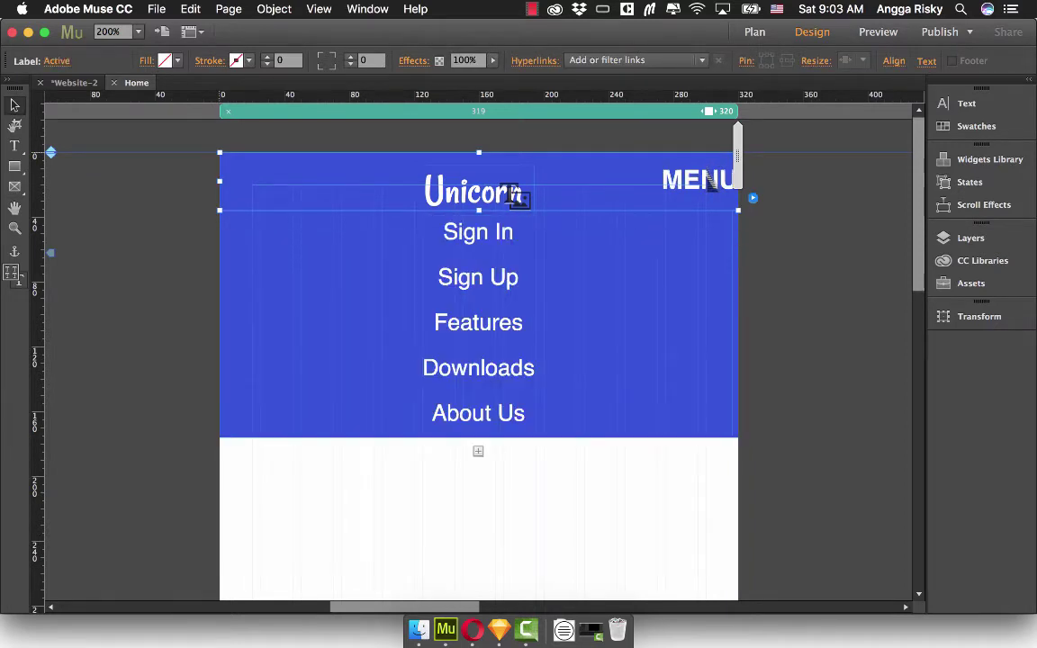
left_click(709, 182)
left_click(708, 182)
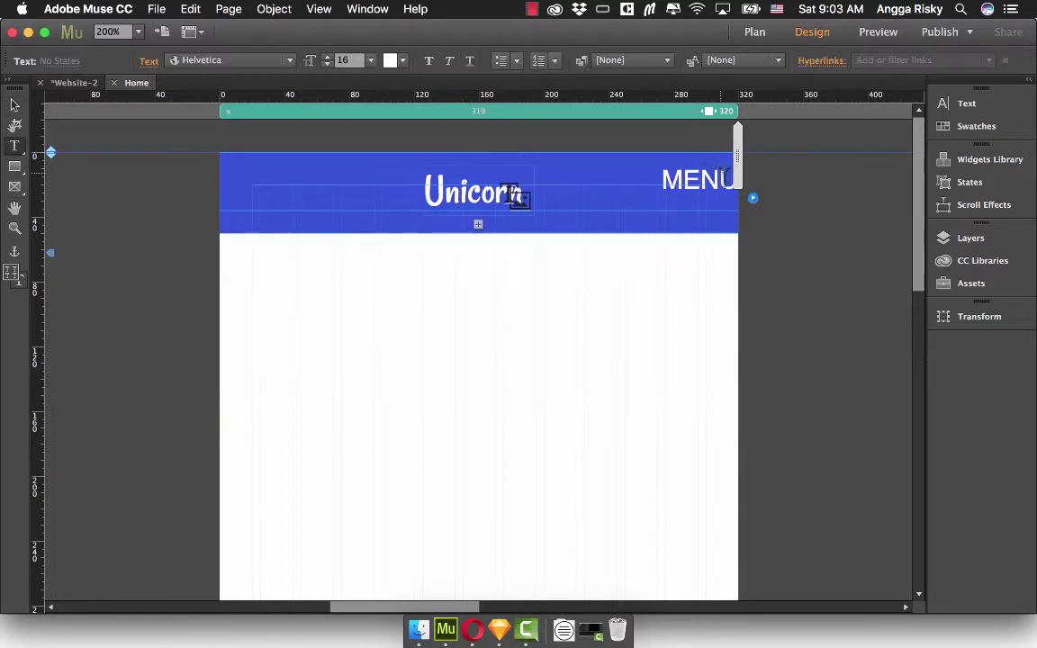
left_click(14, 105)
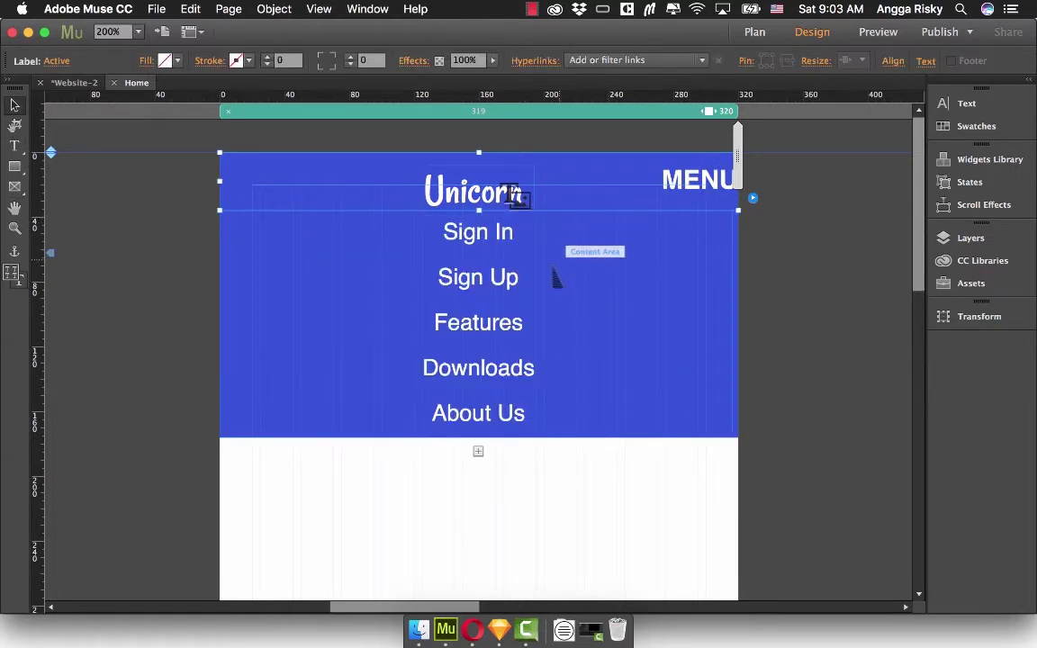
In the content area's Active state, enlarge it to about 172 px high and stretch the menu text frame down to its lower edge.
left_click(336, 281)
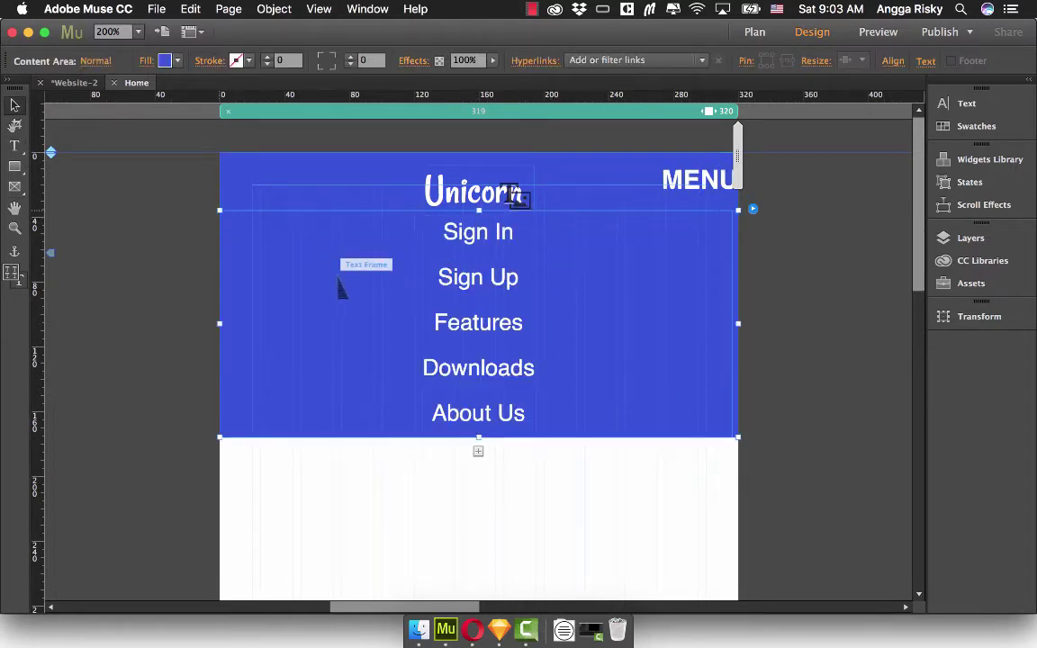
left_click(95, 61)
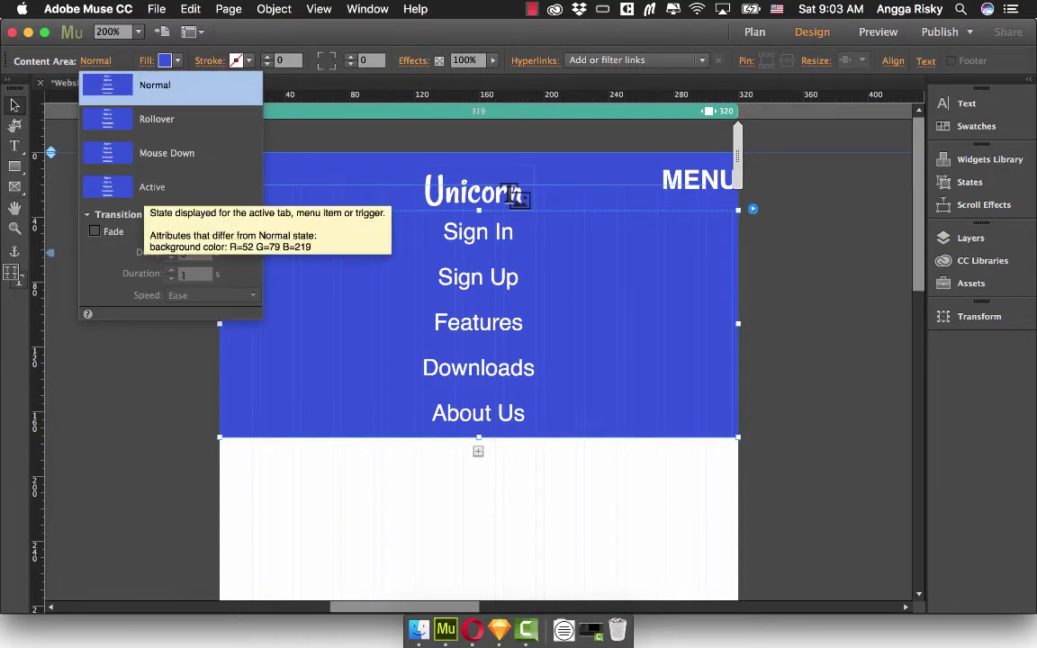
left_click(144, 186)
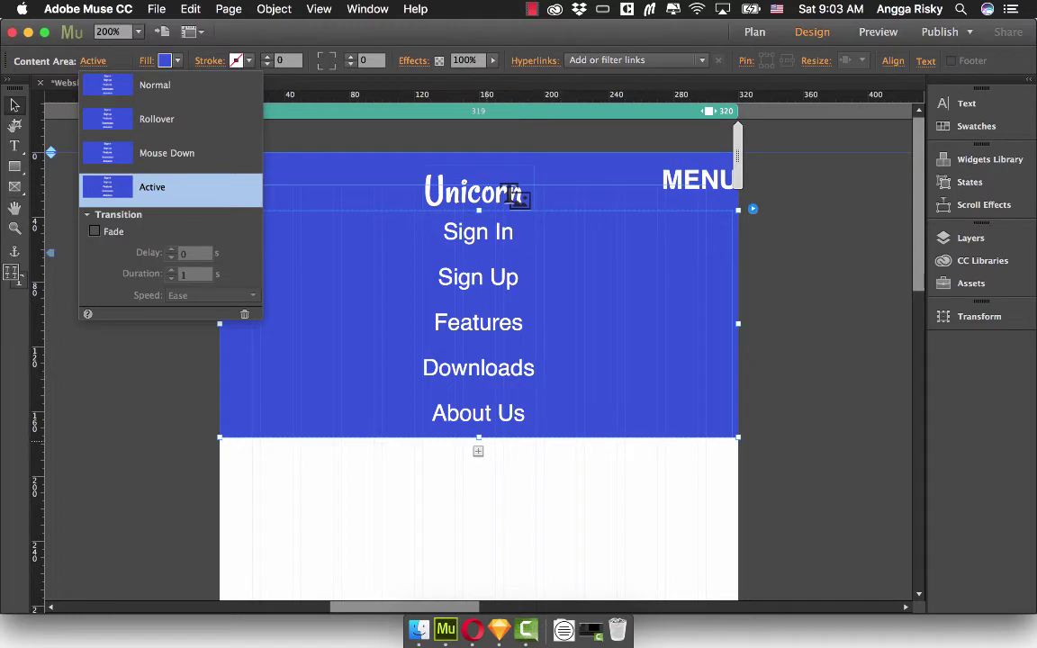
left_click_drag(481, 441, 481, 500)
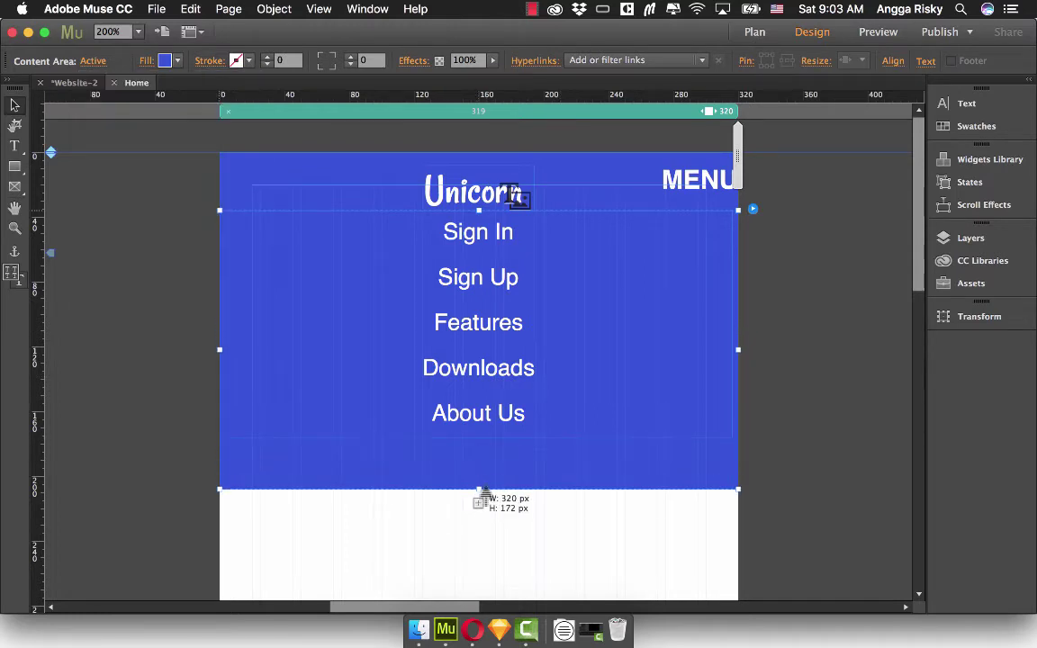
left_click(485, 423)
left_click_drag(485, 441, 483, 493)
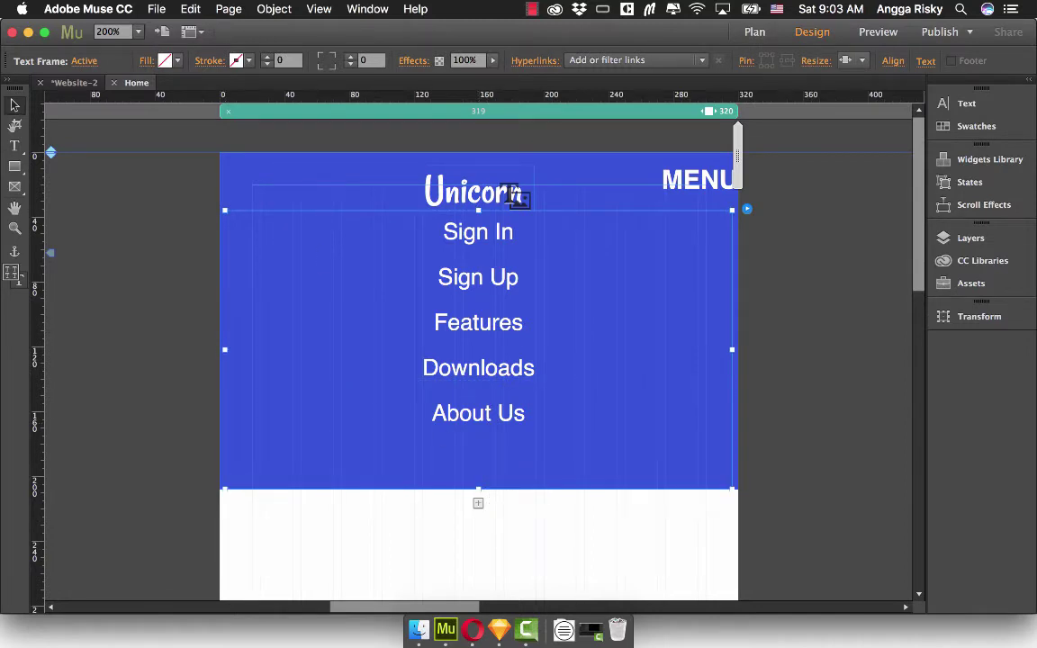
Set the leading of the menu items' text to 250%.
left_click(929, 63)
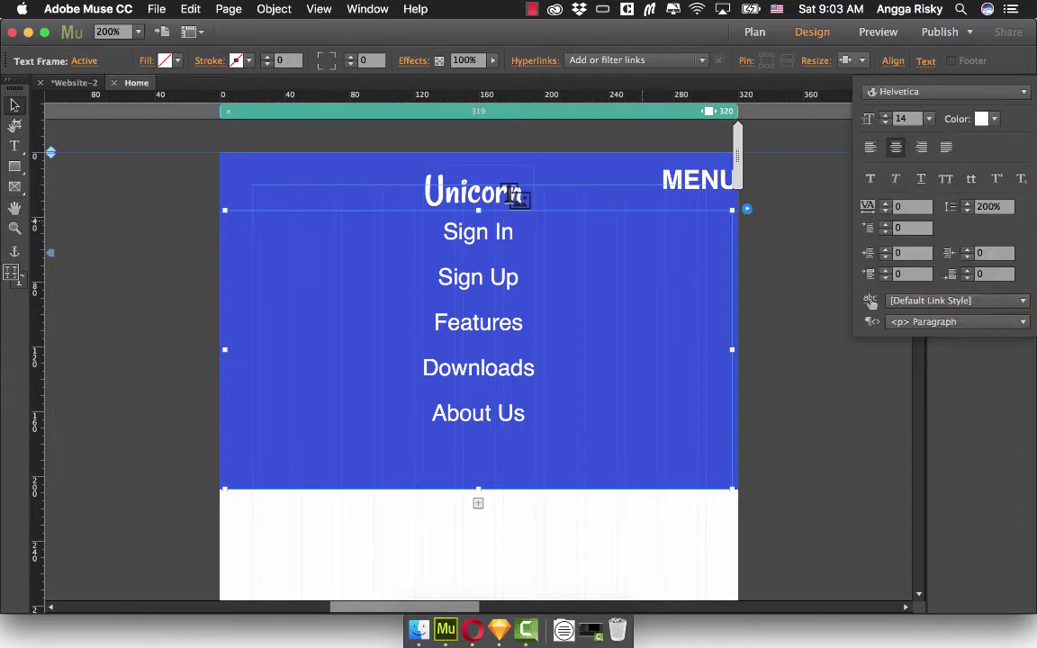
double_click(986, 207)
type("250")
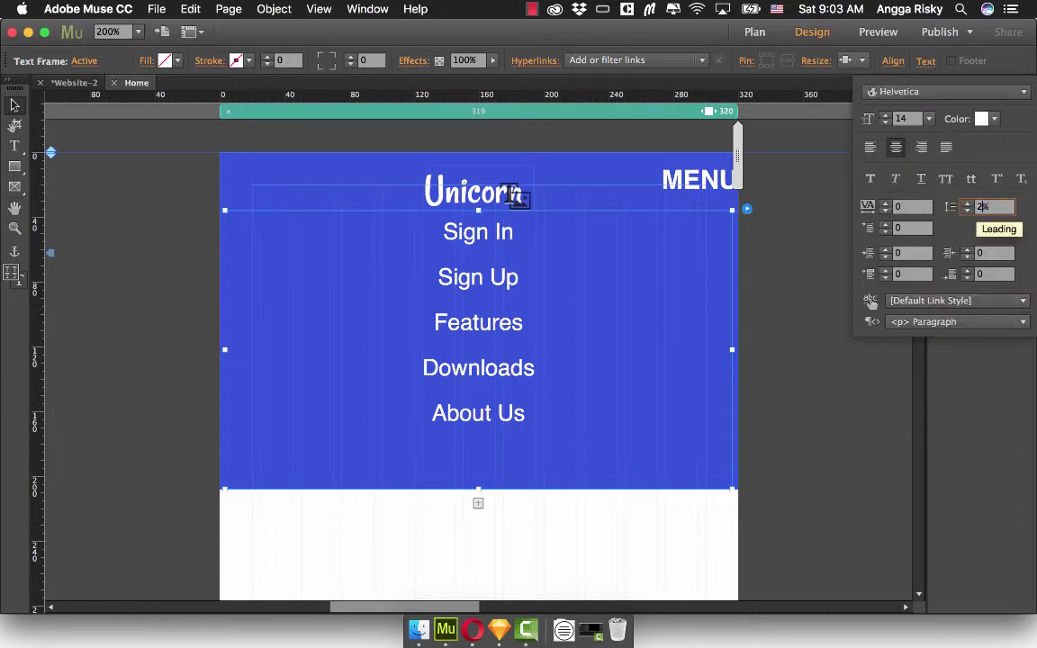
key("Return")
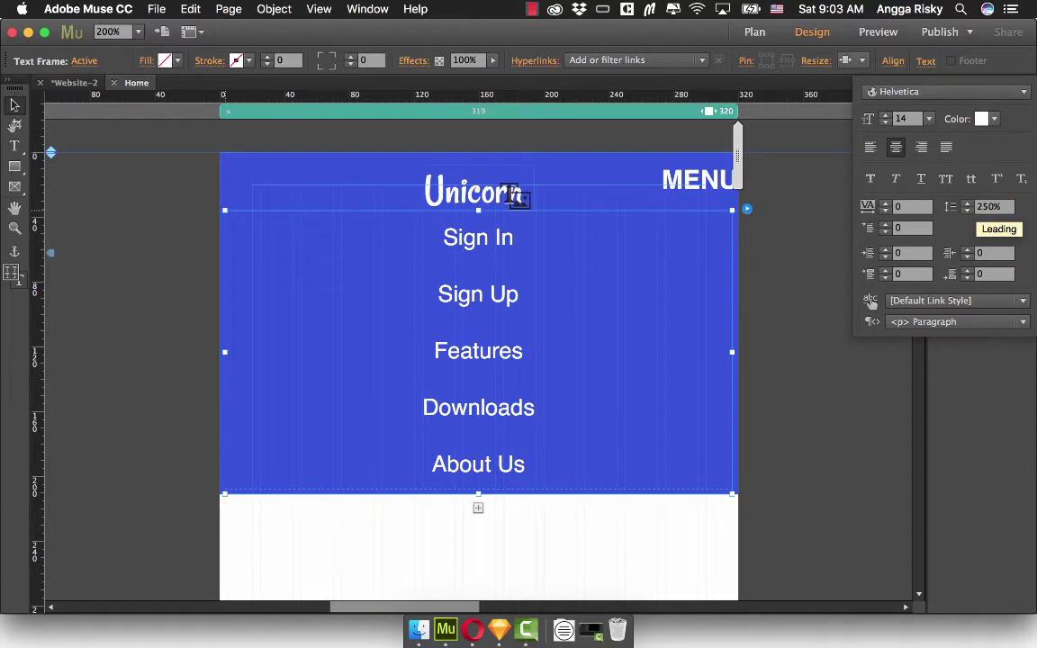
Set the menu items' leading to 220% and lower the text frame's upper edge slightly below the label.
double_click(985, 207)
type("22")
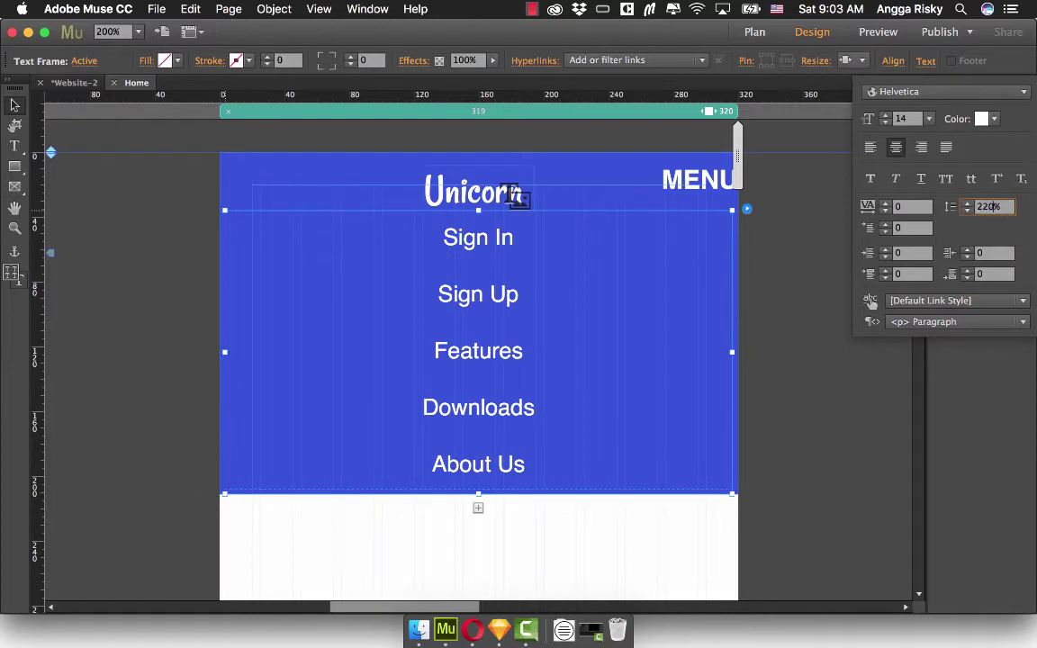
key("Return")
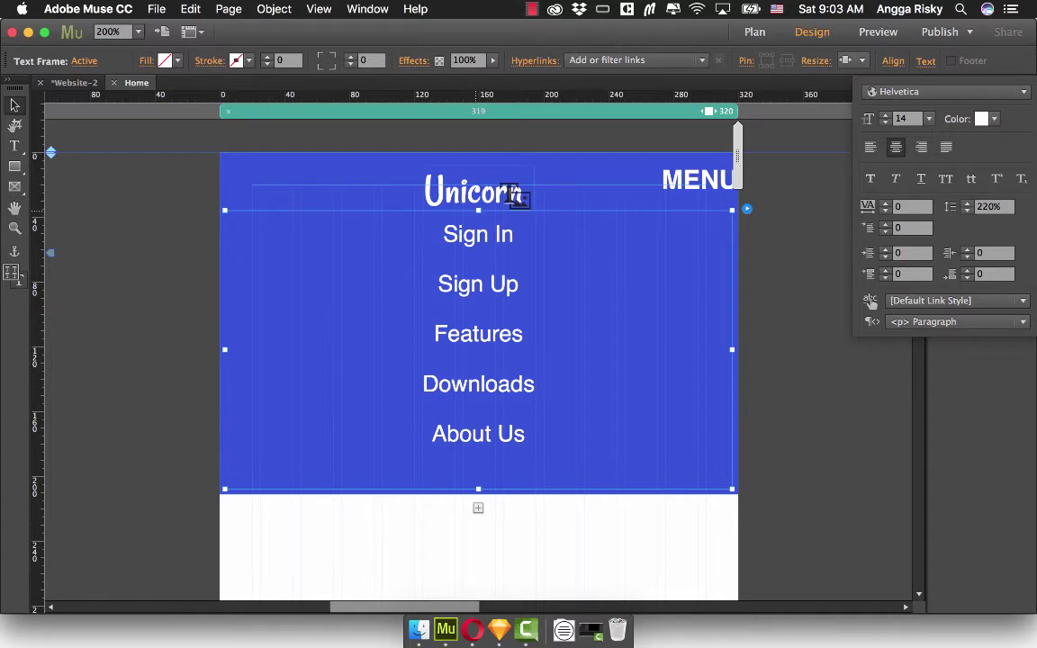
left_click_drag(481, 221, 480, 232)
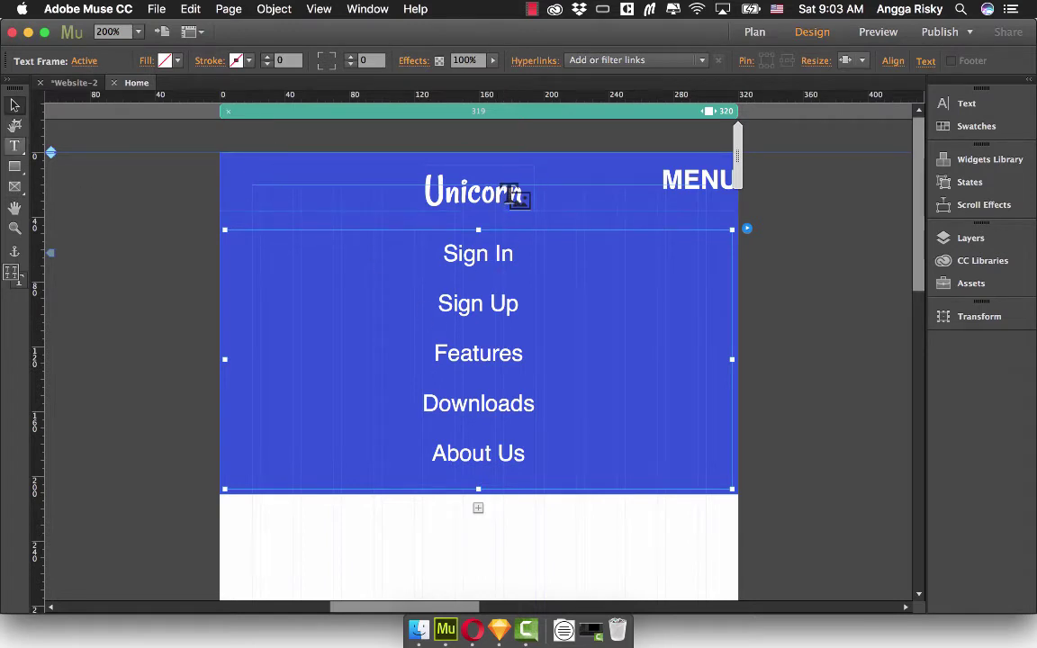
left_click(142, 201)
Toggle the accordion through its "MENU" label to check the menu spacing when open and closed.
left_click(699, 193)
left_click(699, 194)
left_click(700, 194)
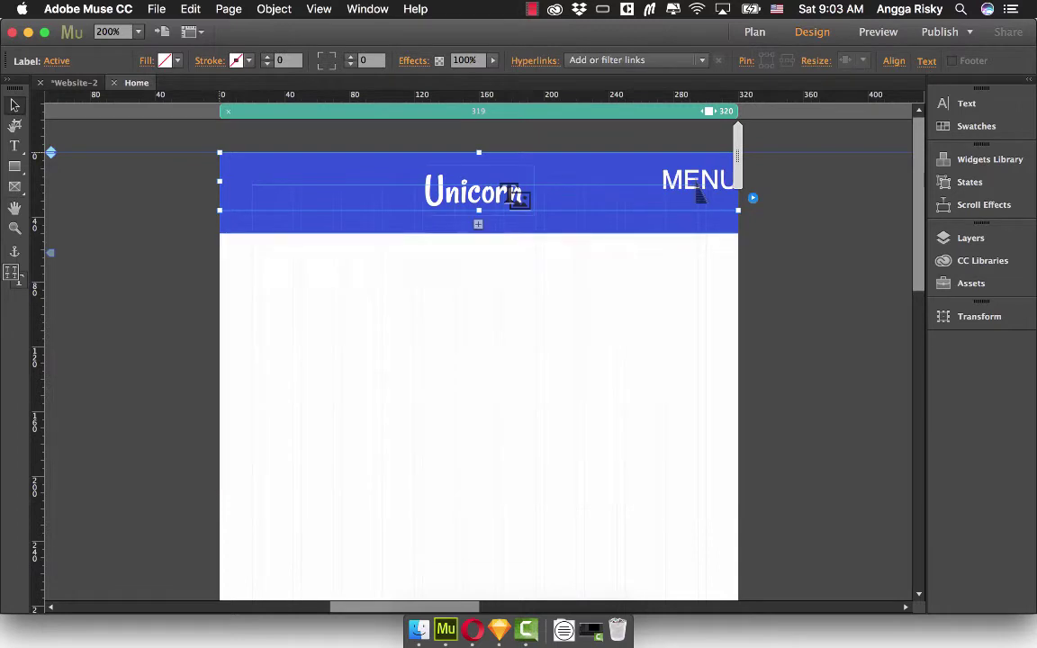
double_click(700, 182)
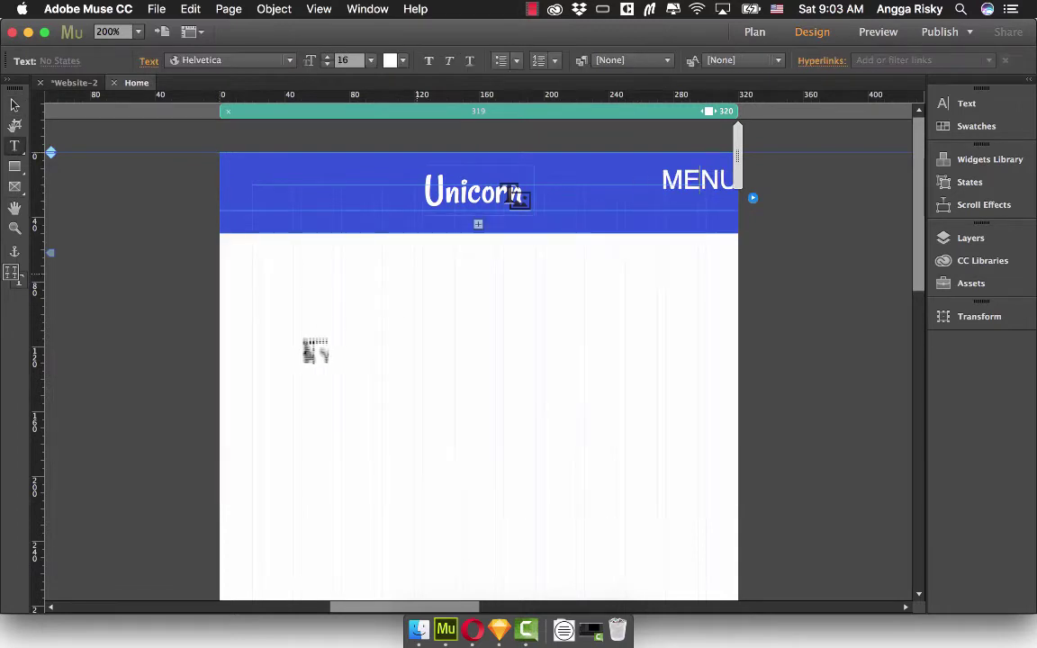
left_click(14, 105)
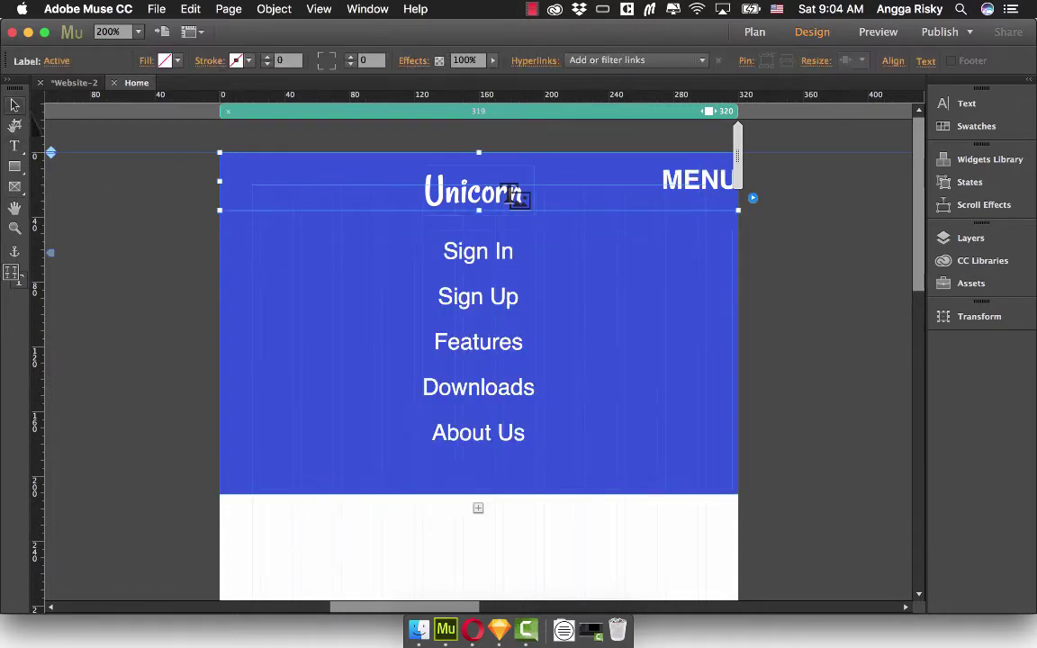
Set the fade transition speed of the accordion label's Normal state to Ease In.
left_click(178, 205)
left_click(518, 197)
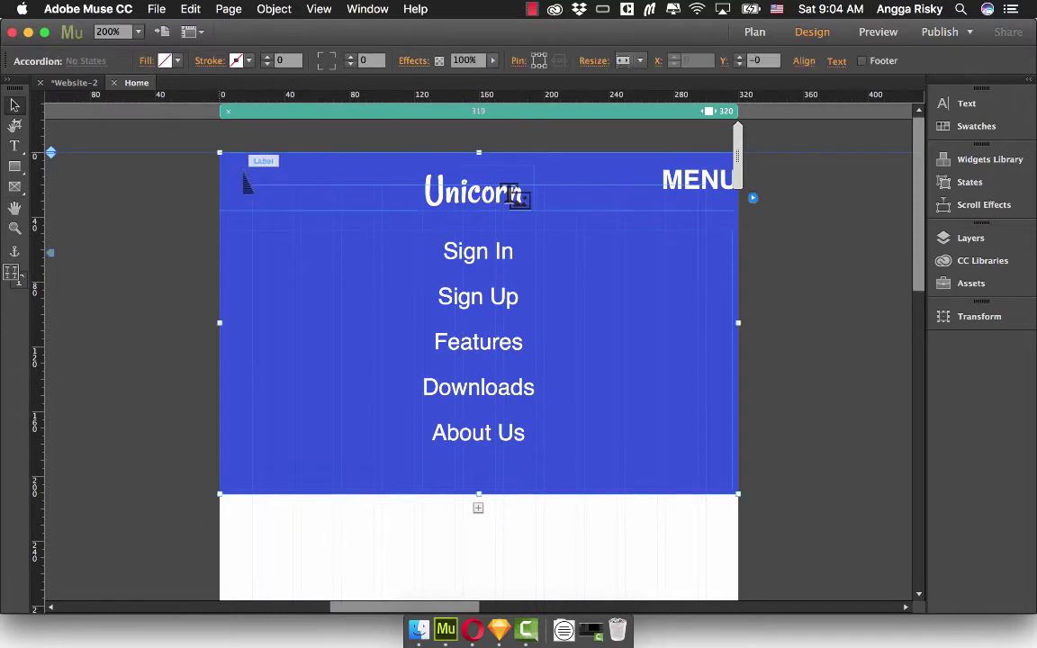
left_click(518, 197)
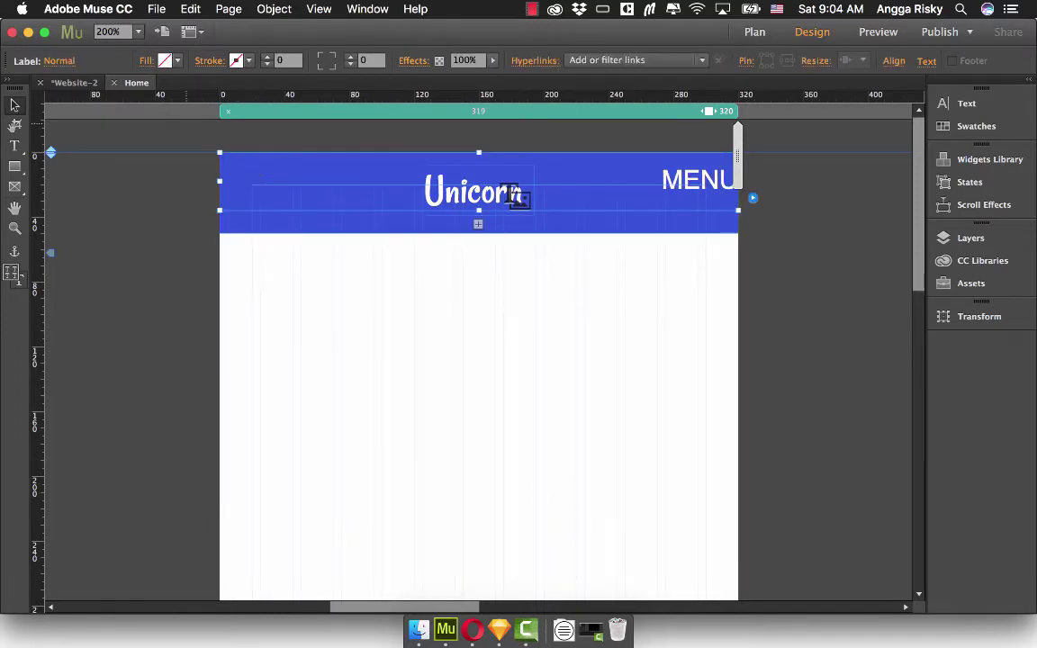
left_click(61, 63)
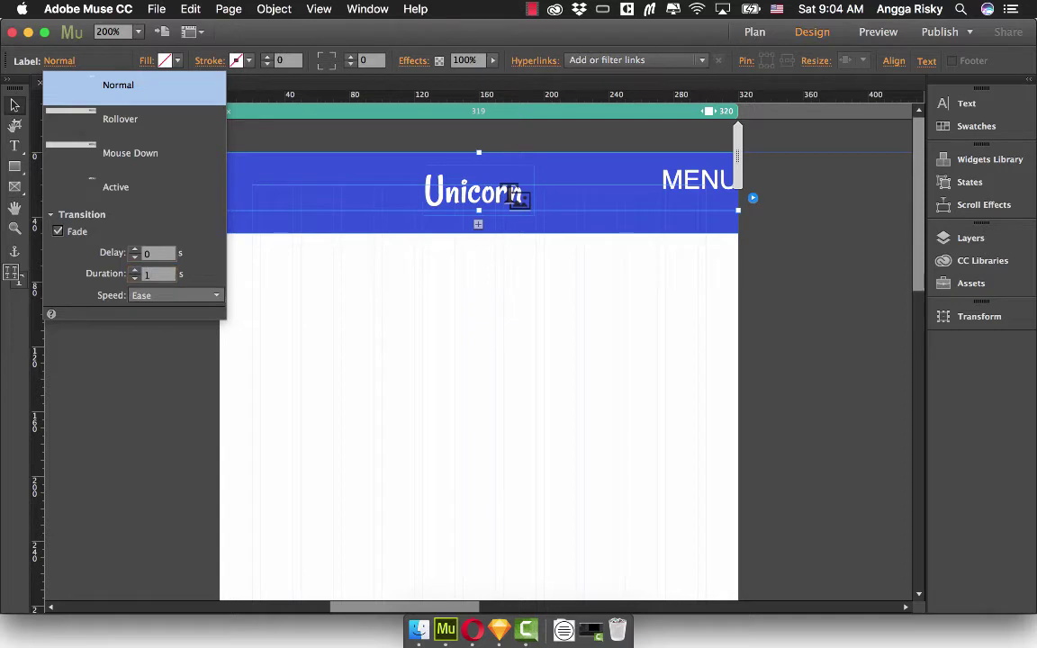
left_click(175, 295)
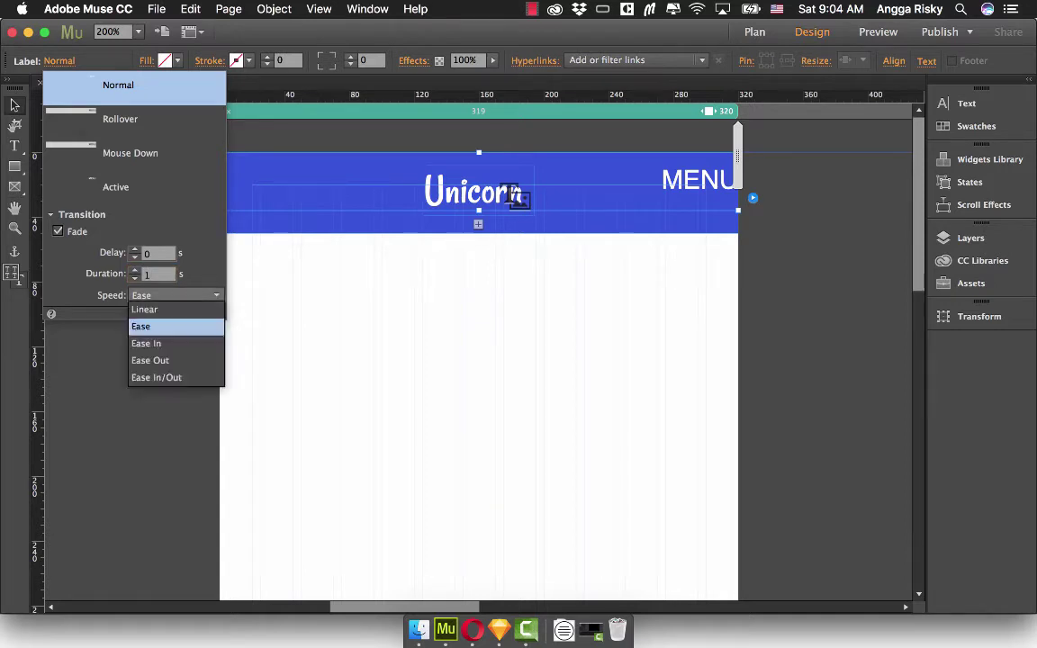
left_click(162, 343)
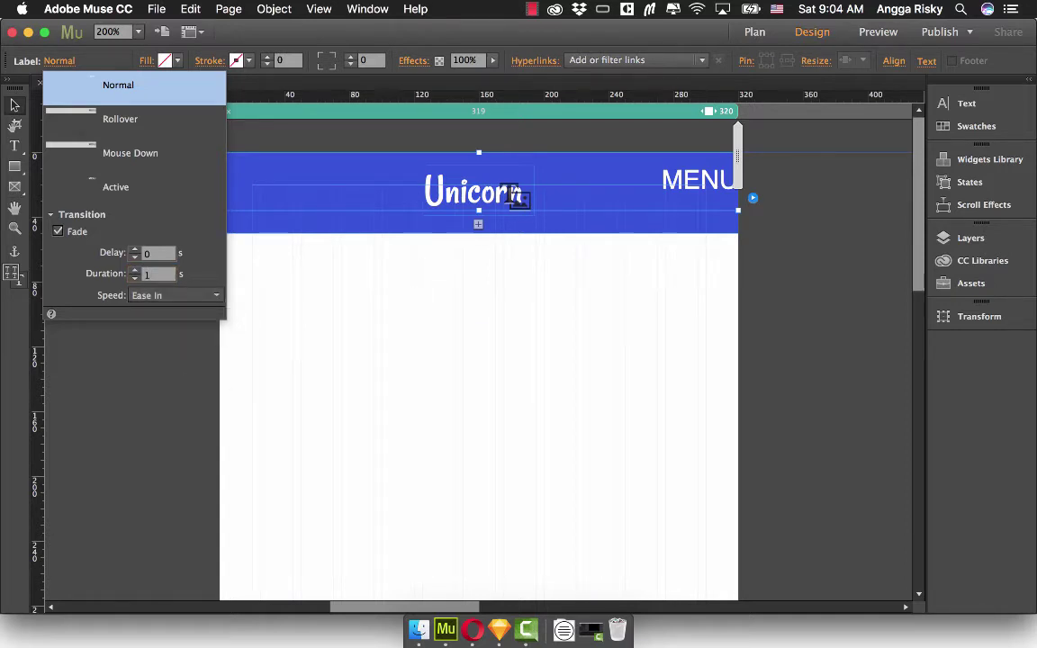
left_click(228, 137)
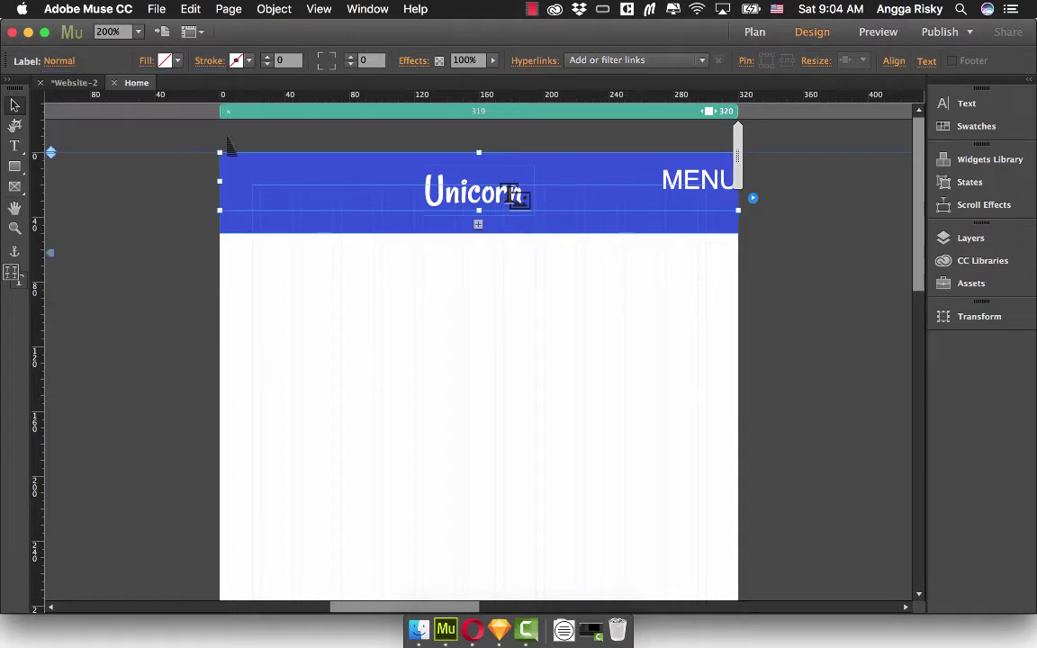
Deselect the label and expand the accordion again to review the open menu.
left_click(275, 147)
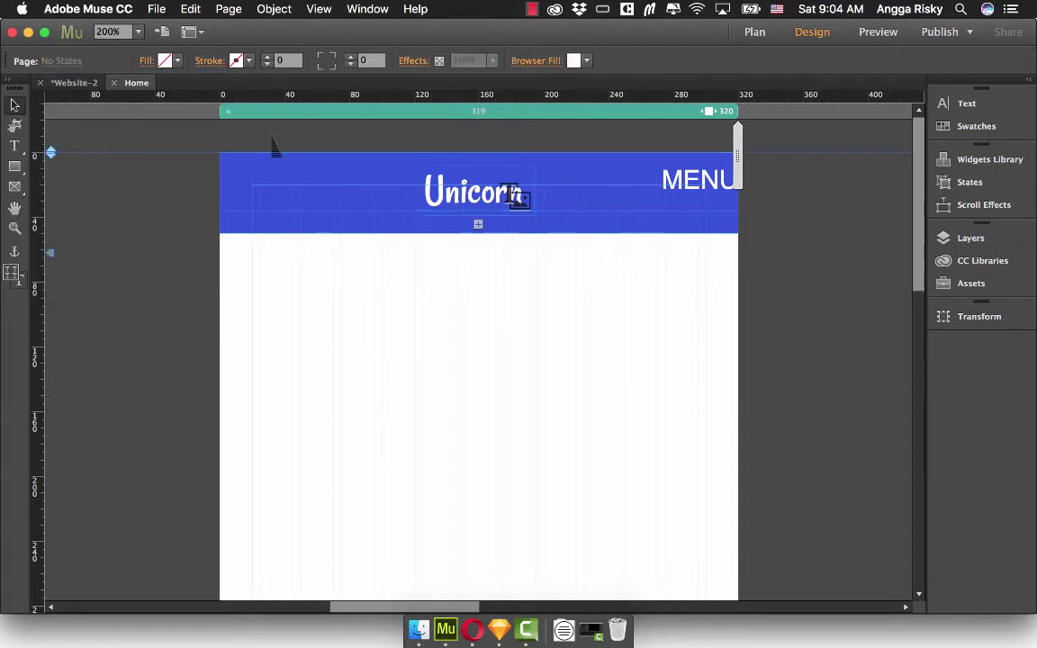
left_click(720, 180)
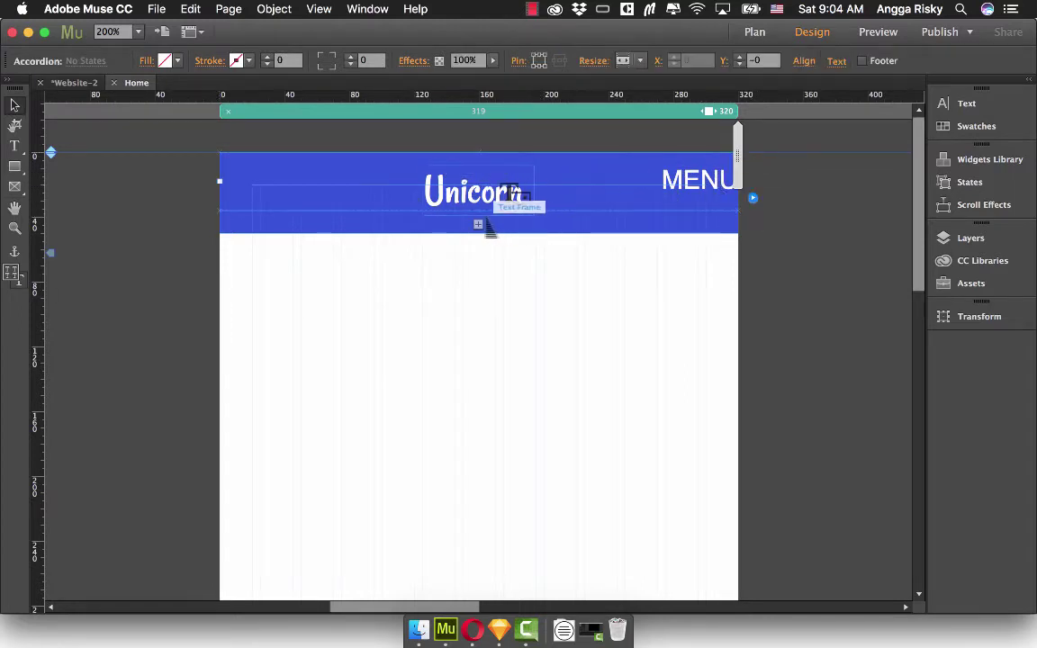
left_click(576, 180)
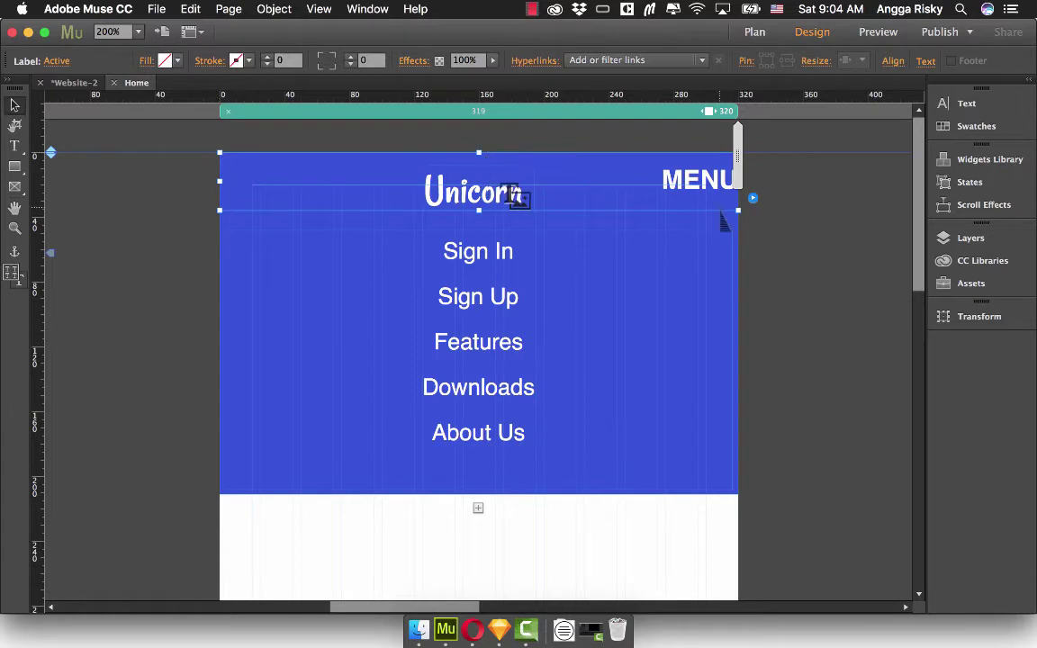
Collapse the open accordion through its "MENU" label.
left_click(810, 287)
left_click(712, 181)
left_click(711, 181)
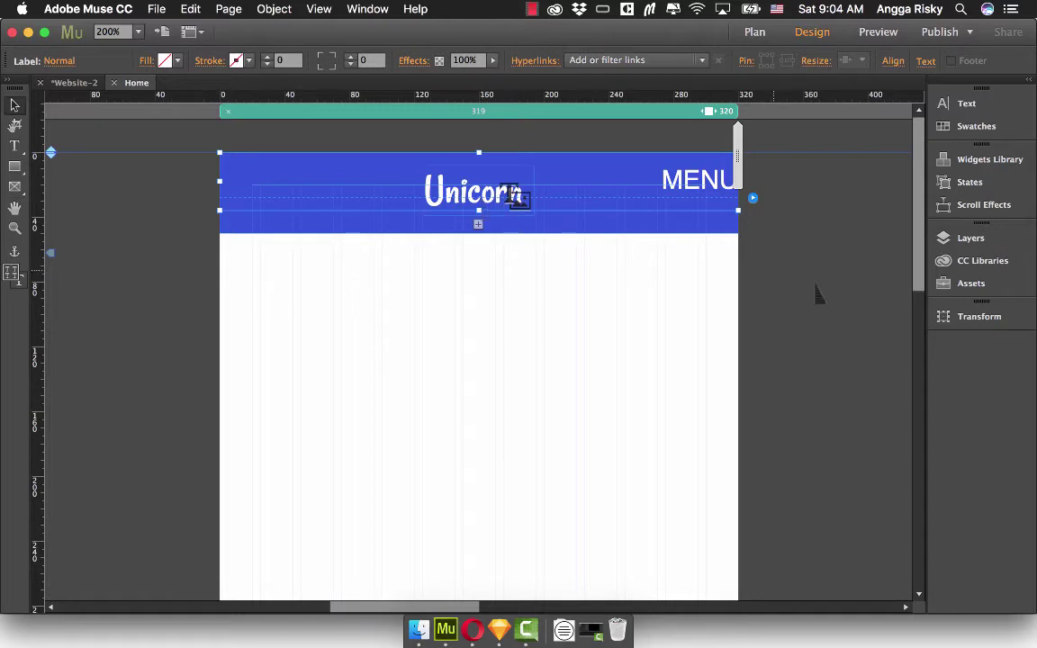
Nudge the whole collapsed accordion down to Y 9 and deselect it.
left_click(770, 244)
left_click(717, 198)
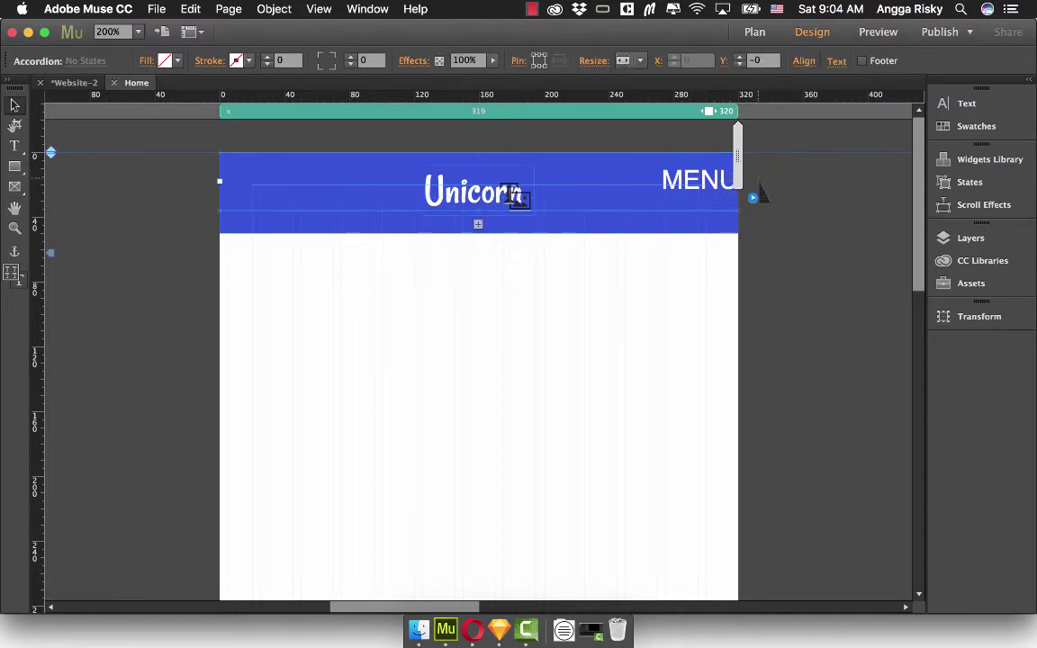
key("Down")
key("Down")
key("Down")
key("Down")
key("Down")
key("Down")
key("Down")
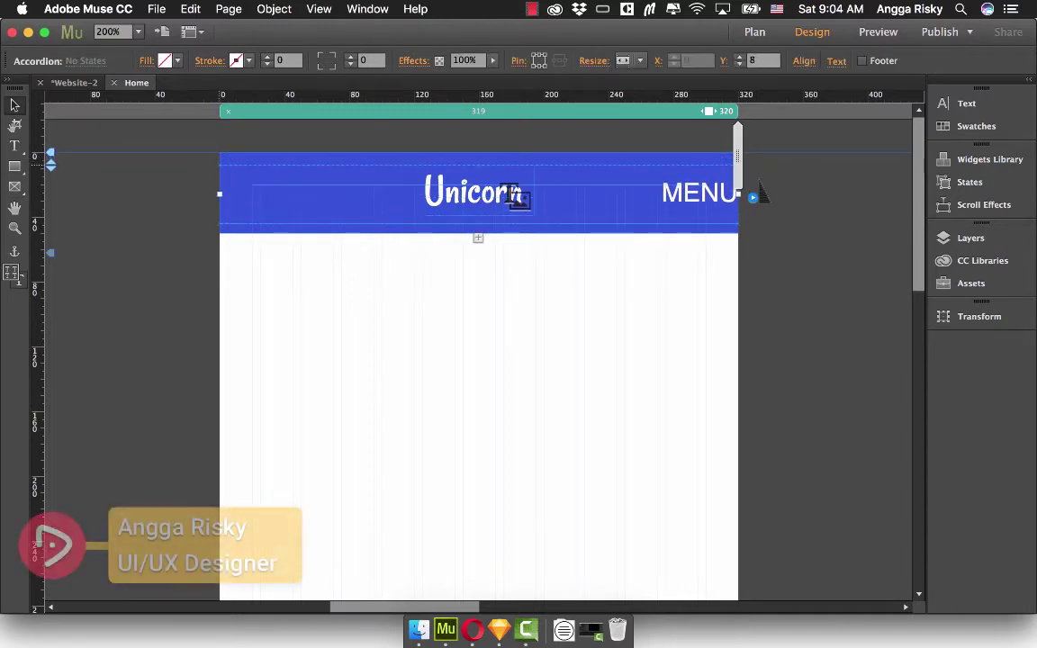
key("Down")
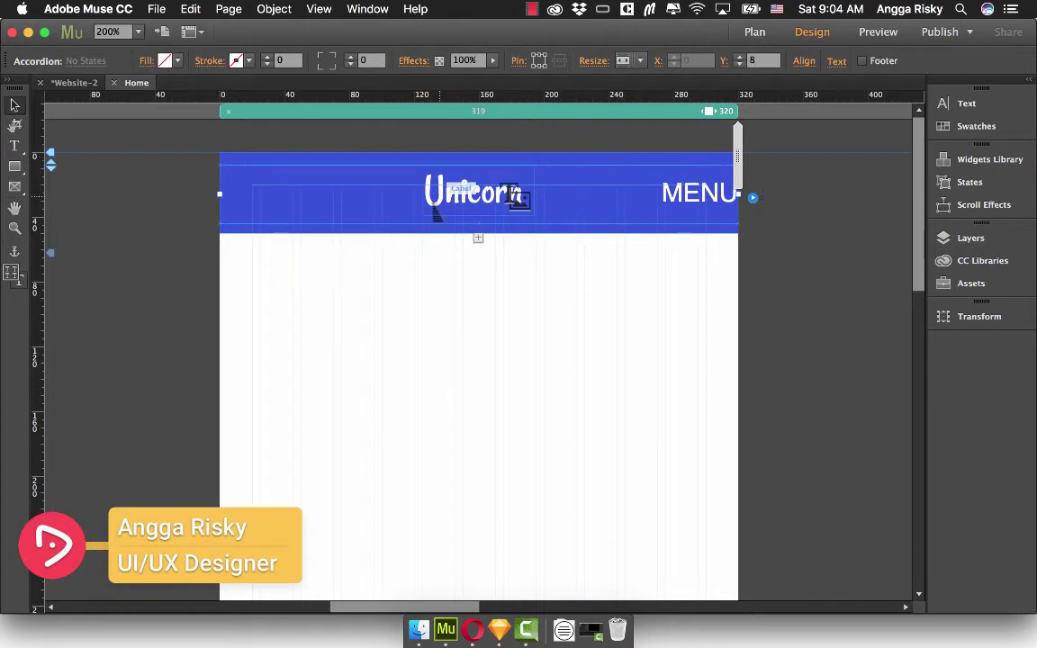
key("Down")
left_click(831, 201)
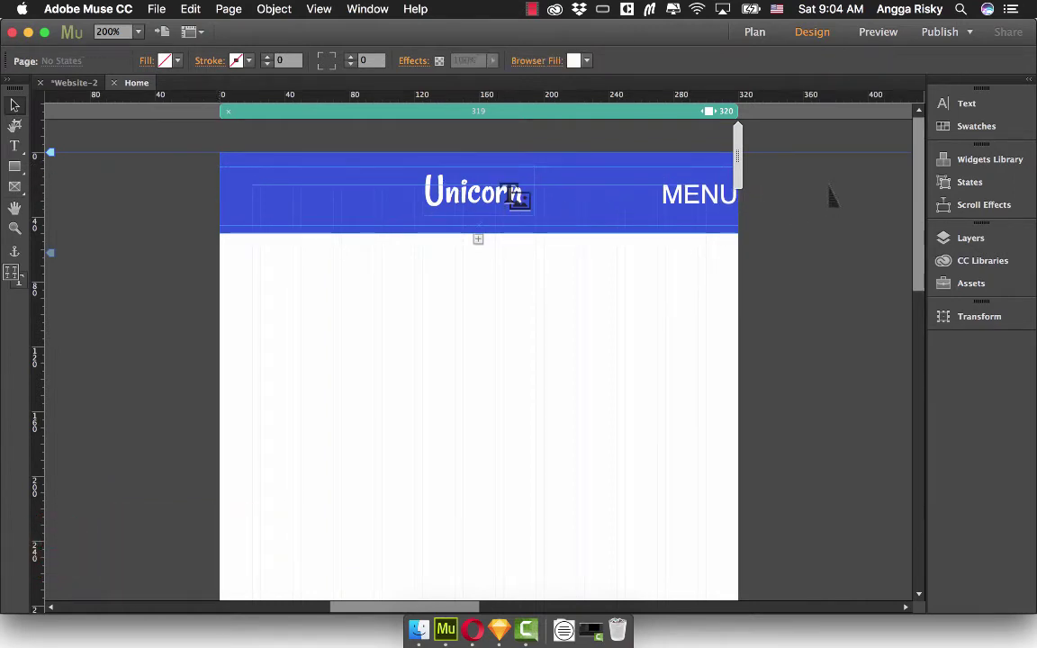
Preview the whole site in the browser, dismissing the web font warning, and return to Adobe Muse.
left_click(156, 8)
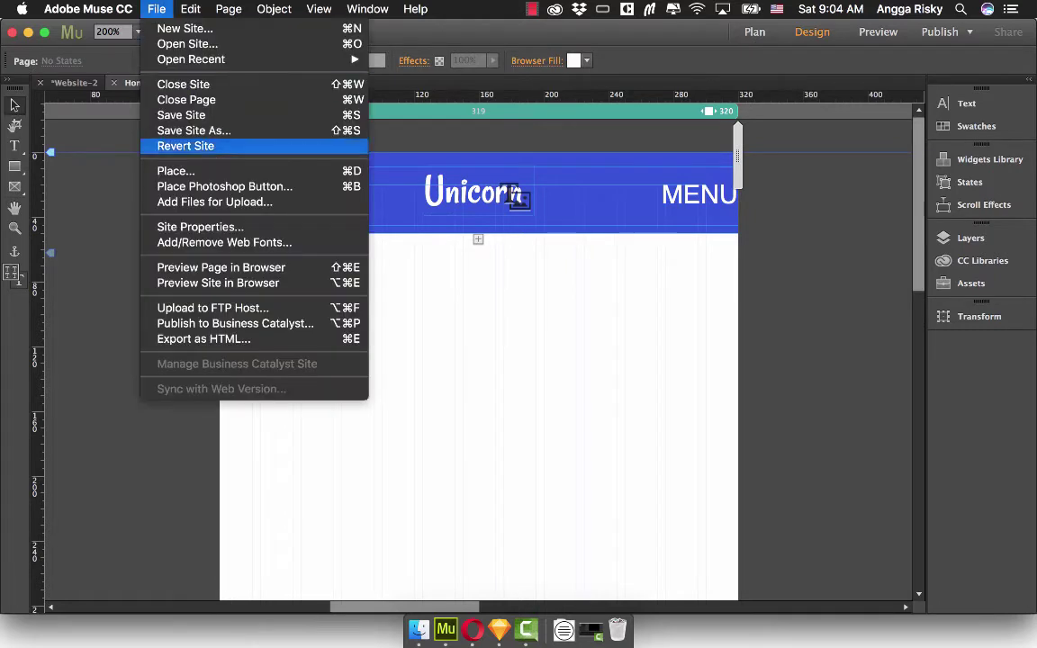
left_click(218, 283)
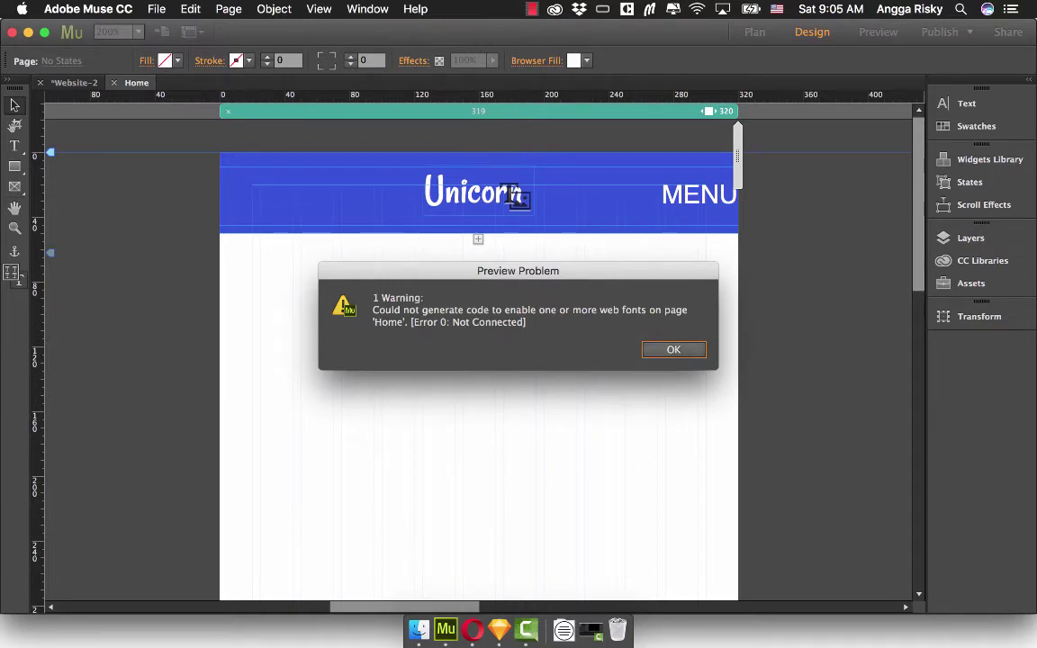
key("Return")
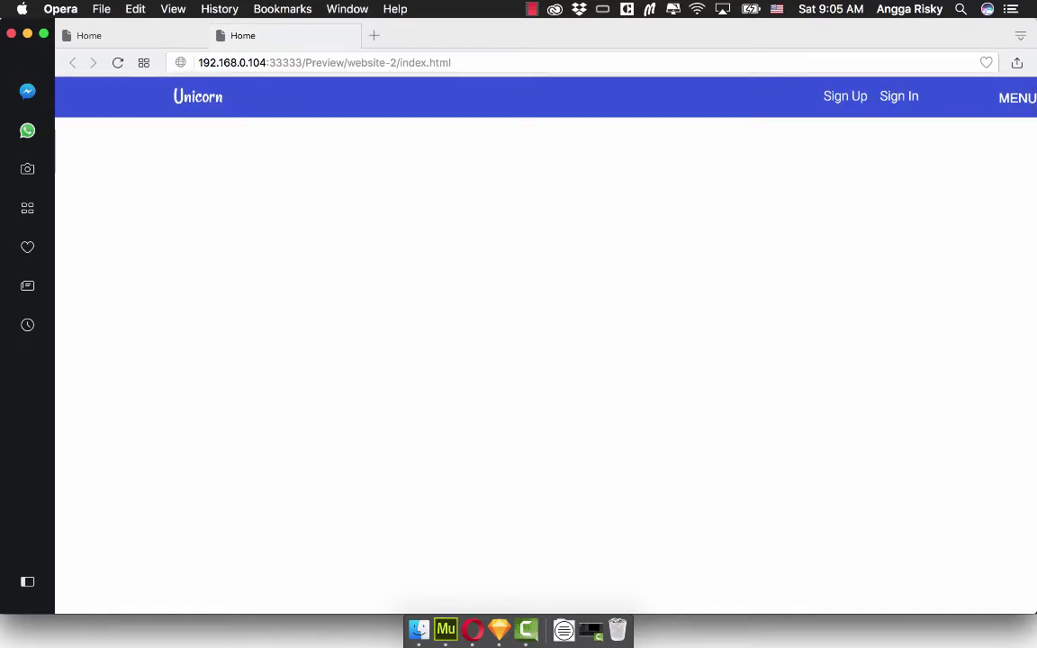
left_click(446, 629)
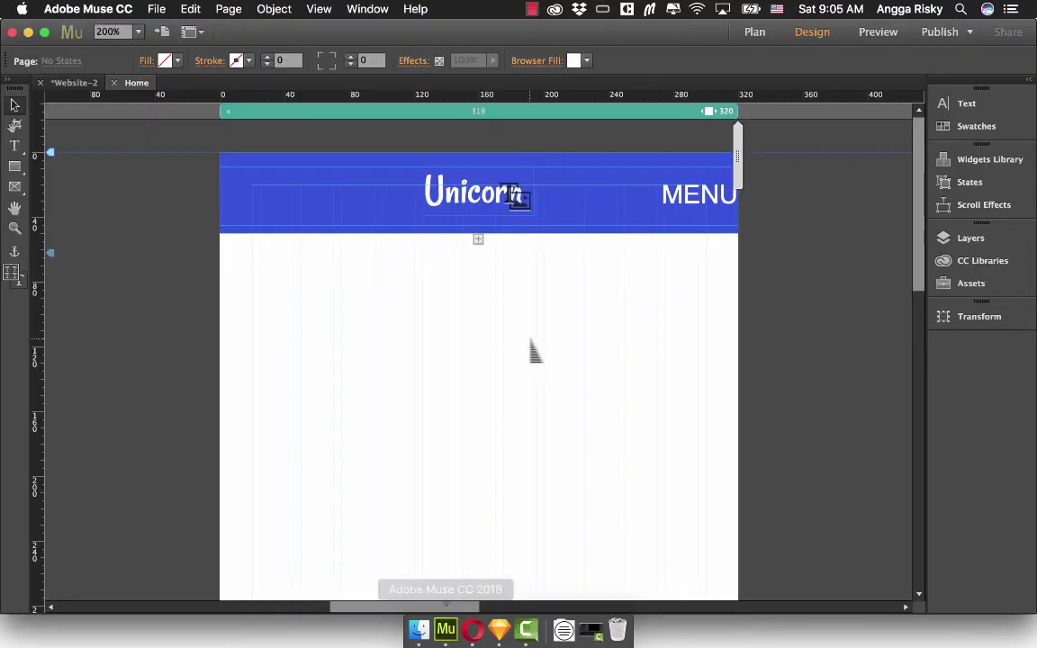
Set the page zoom to 100% and compare the header at the 680, 960 and 320 px breakpoints.
left_click(783, 108)
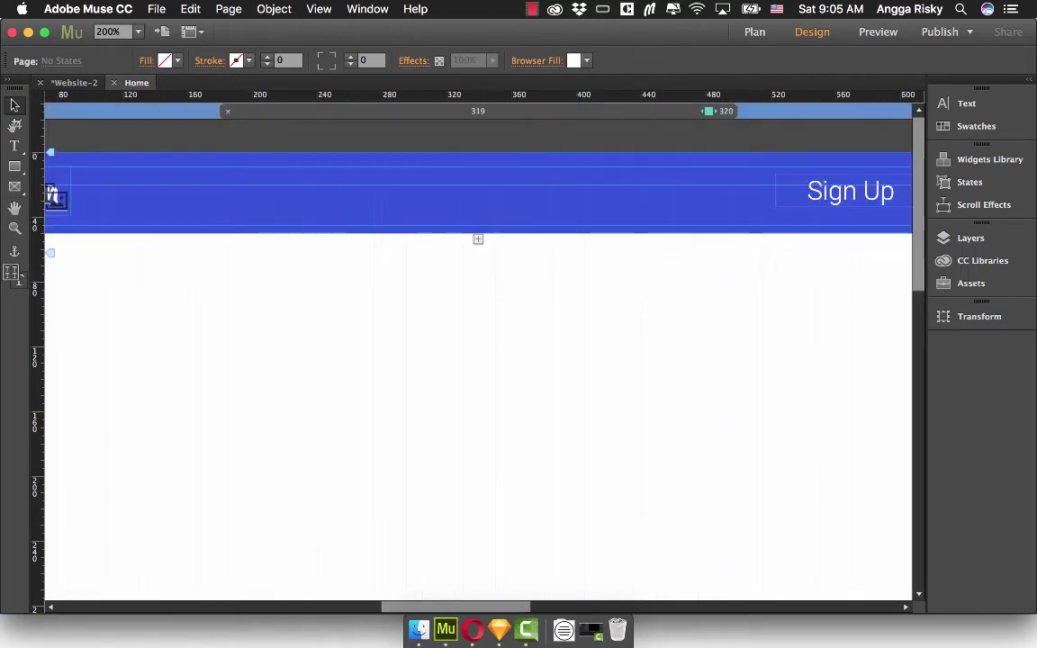
left_click(138, 31)
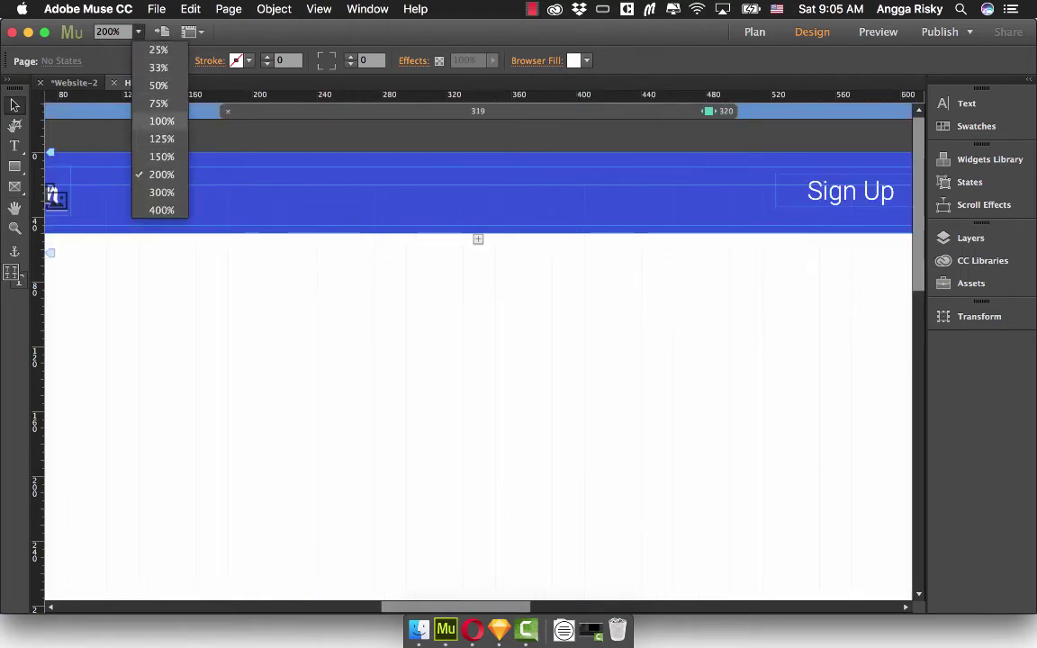
left_click(144, 109)
left_click(832, 110)
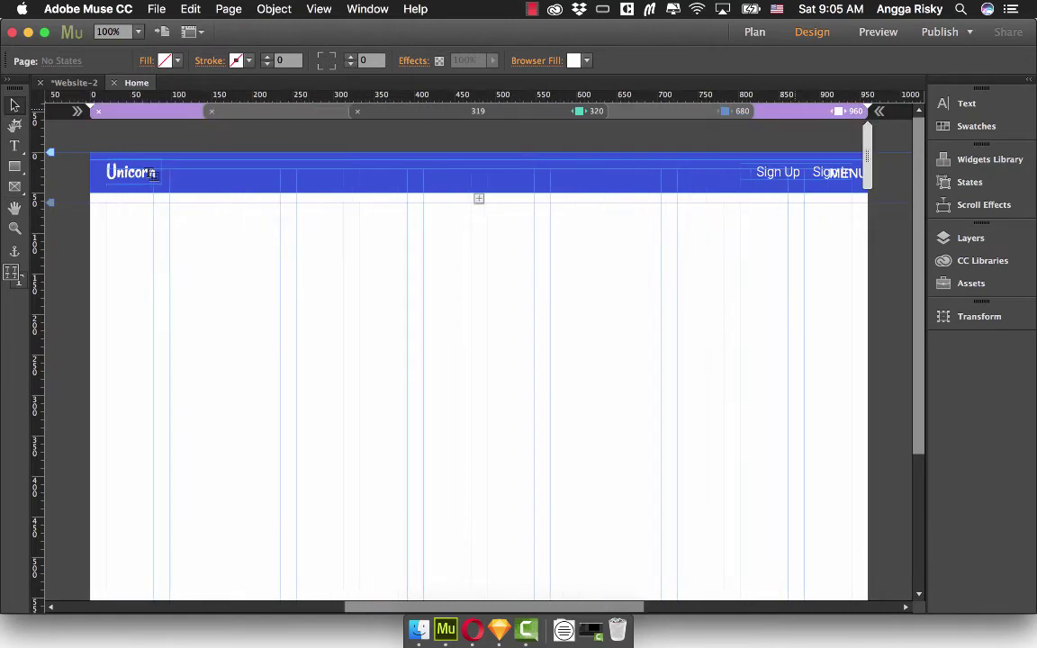
left_click(578, 111)
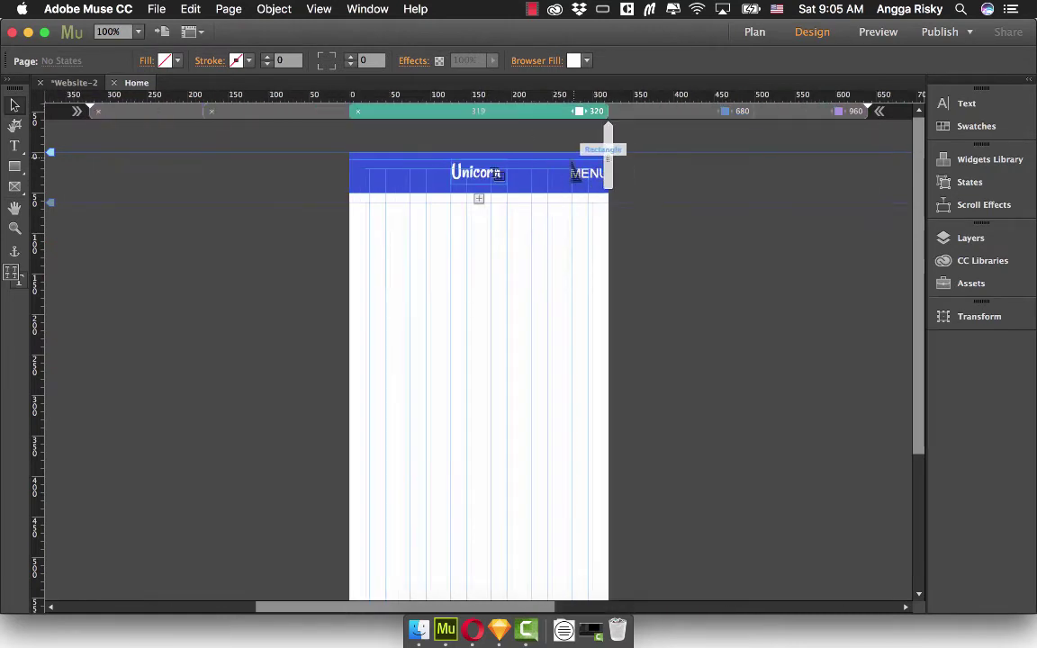
left_click(570, 178)
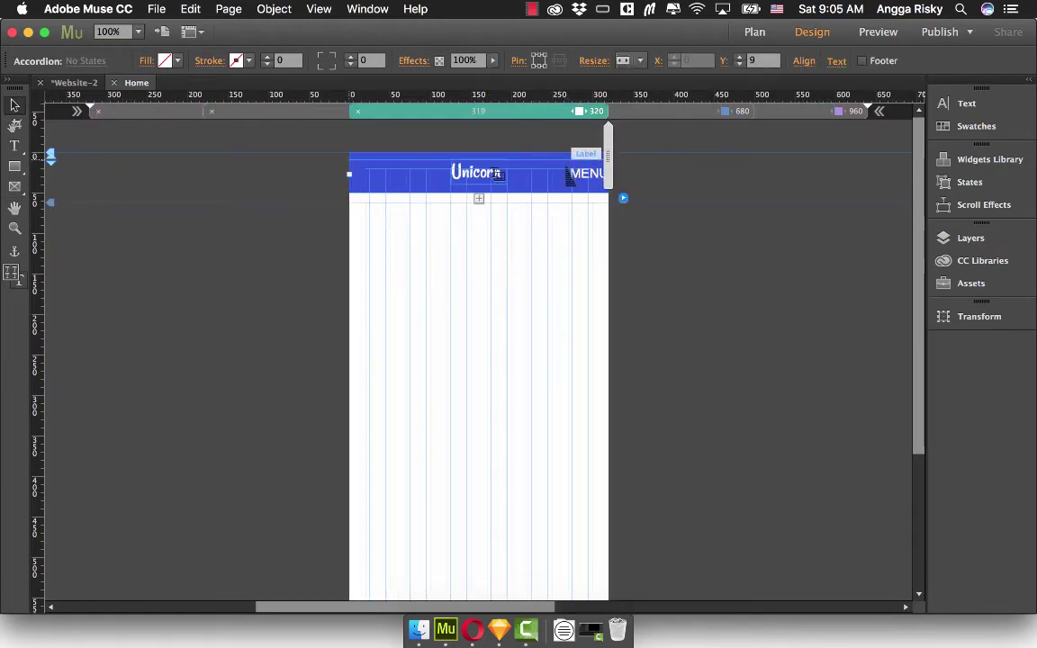
left_click(570, 177)
left_click(568, 174)
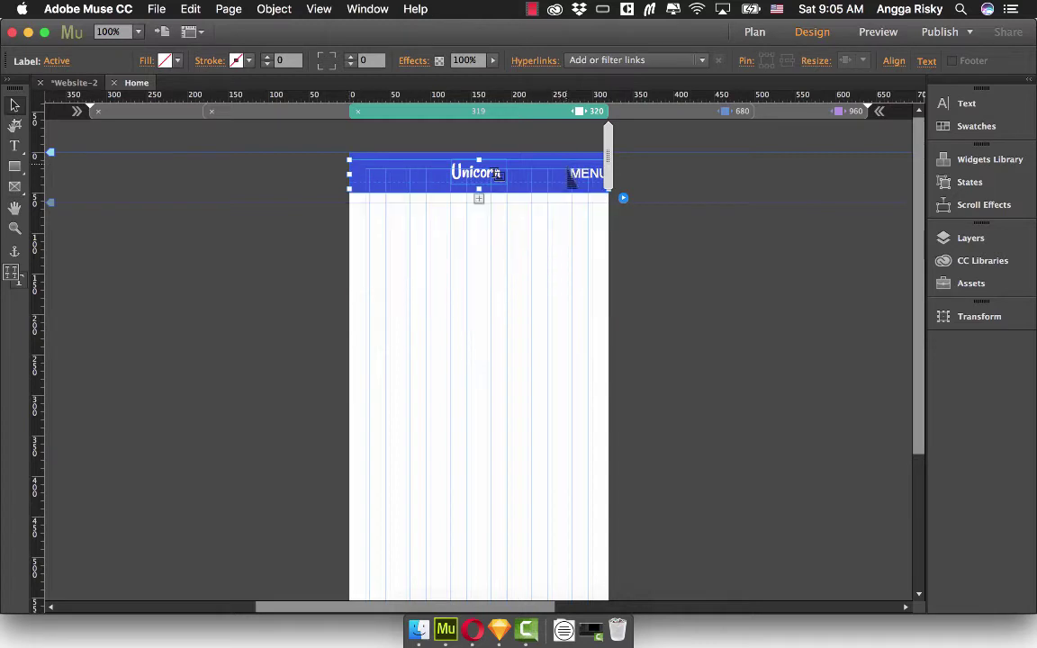
right_click(565, 173)
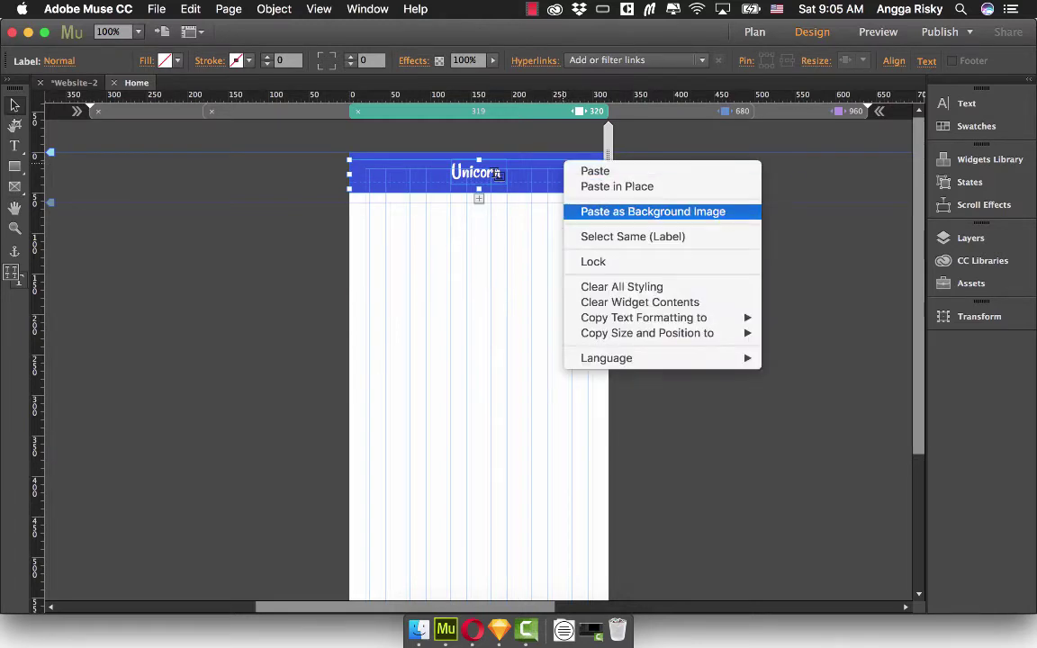
left_click(803, 288)
left_click(804, 288)
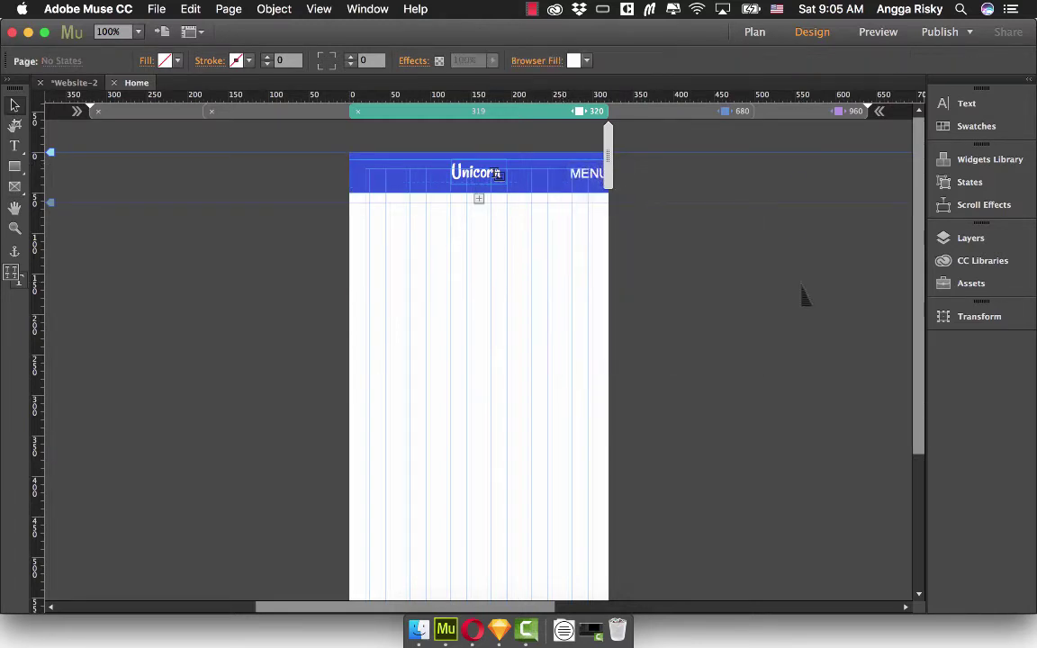
Hide the "MENU" accordion in all breakpoints other than 320 px and check the 680 px layout.
left_click(577, 179)
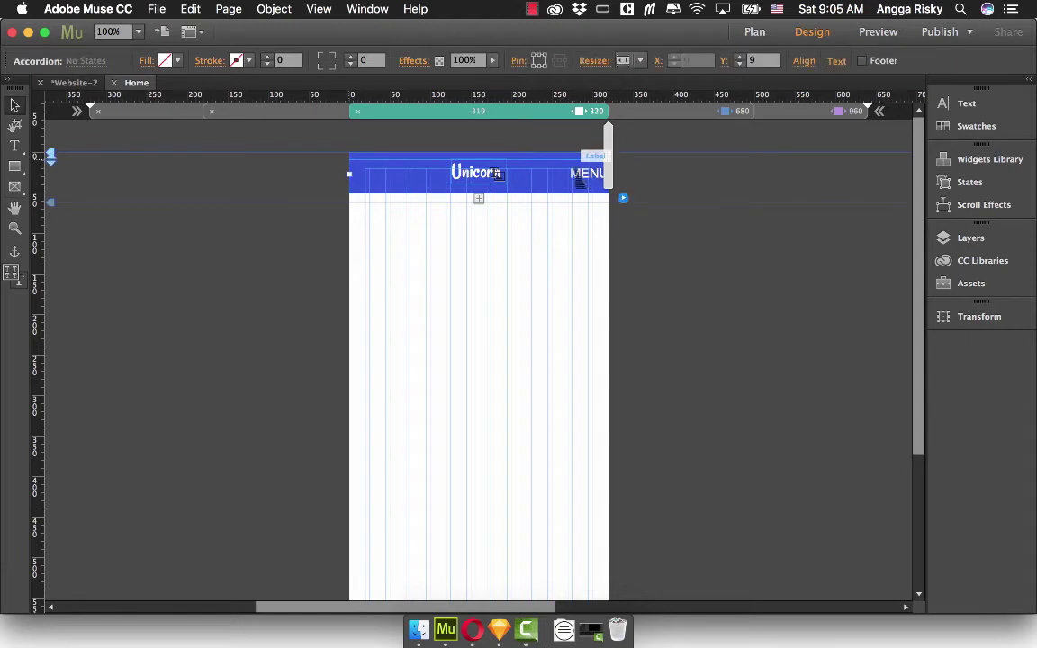
right_click(579, 181)
left_click(653, 398)
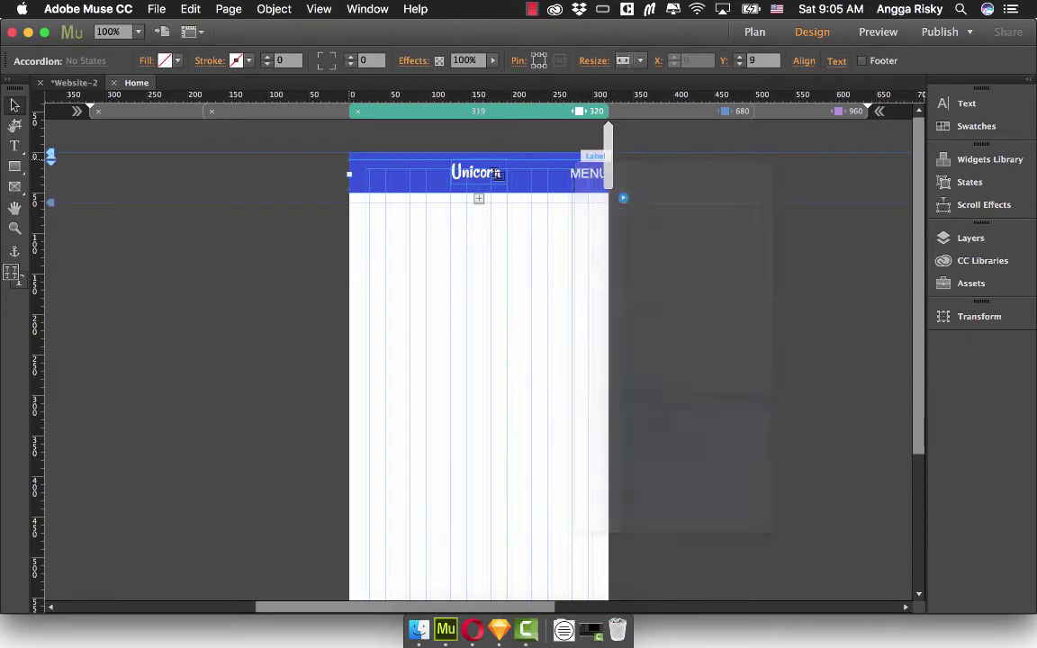
left_click(657, 137)
left_click(842, 111)
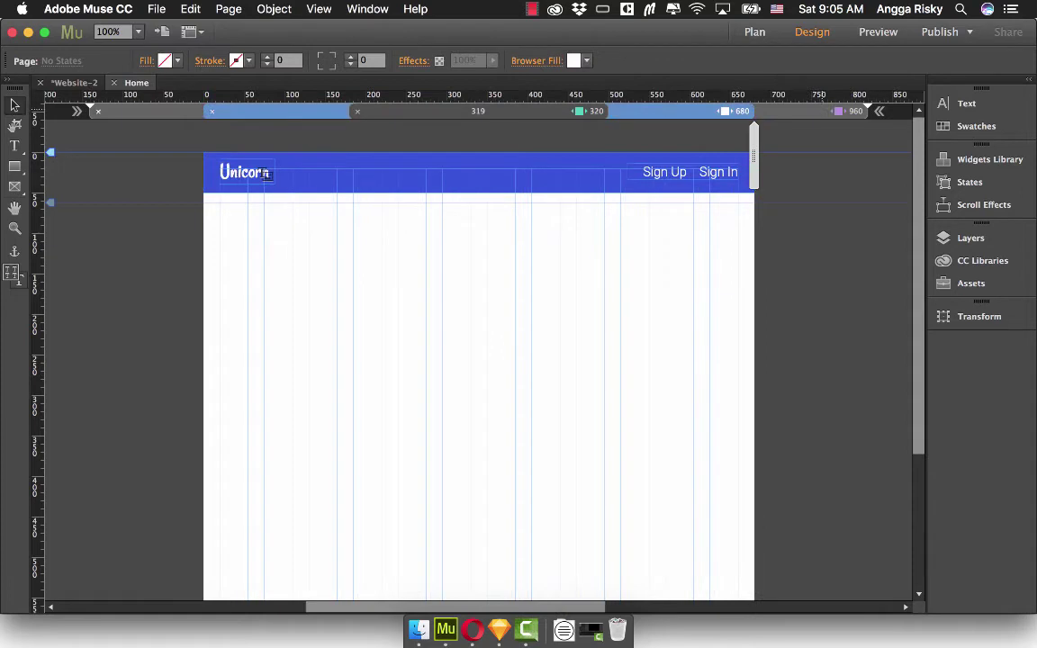
left_click(579, 111)
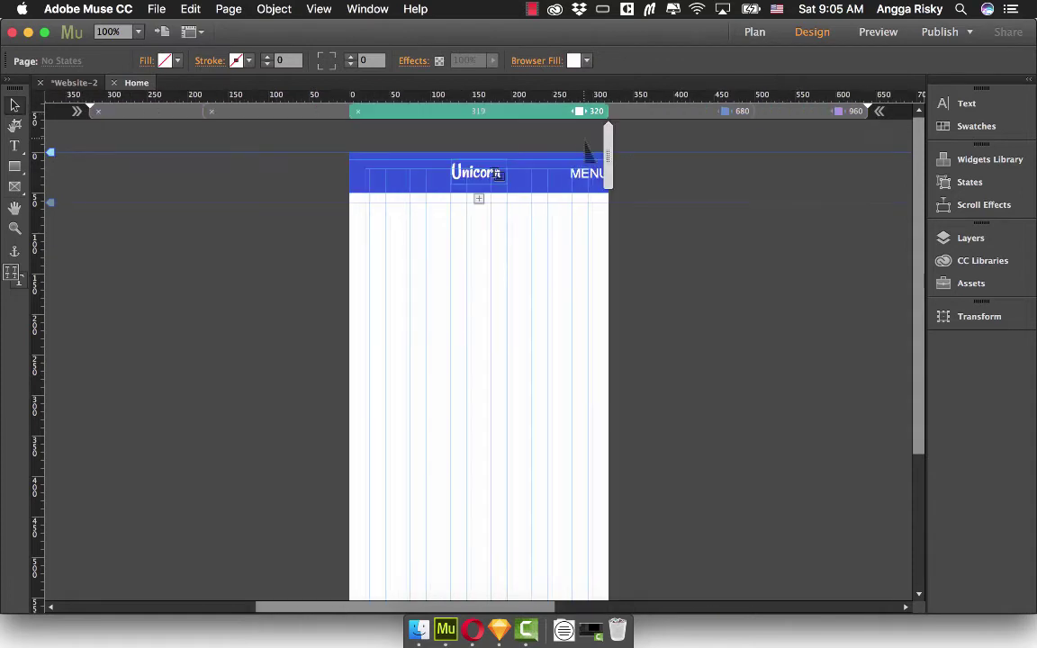
Preview the site in the browser again and close the surplus preview tabs.
left_click(156, 8)
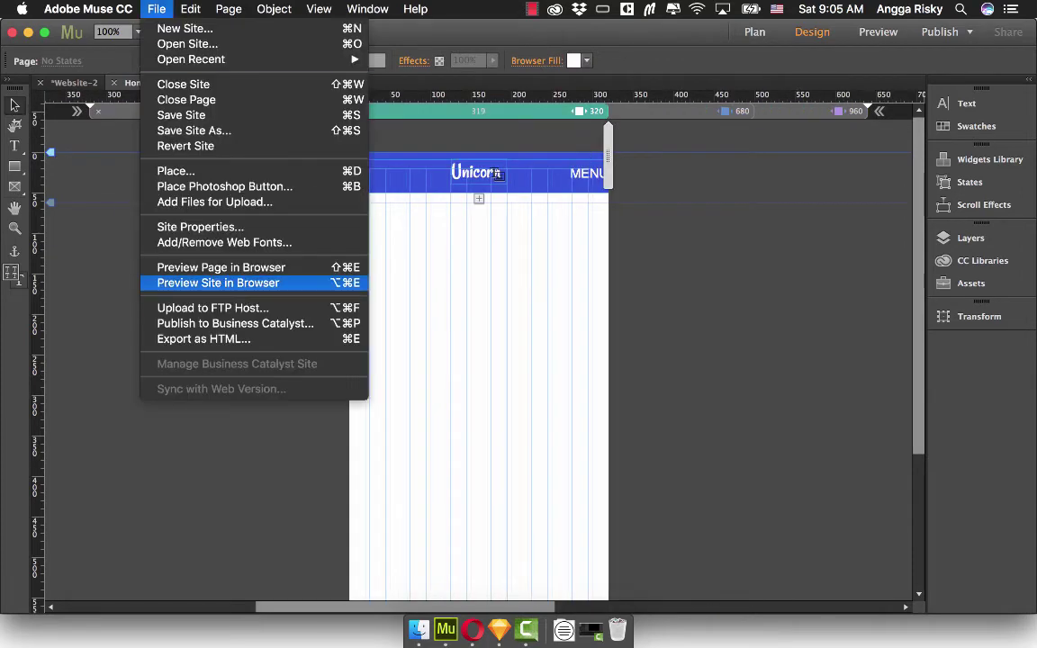
left_click(218, 282)
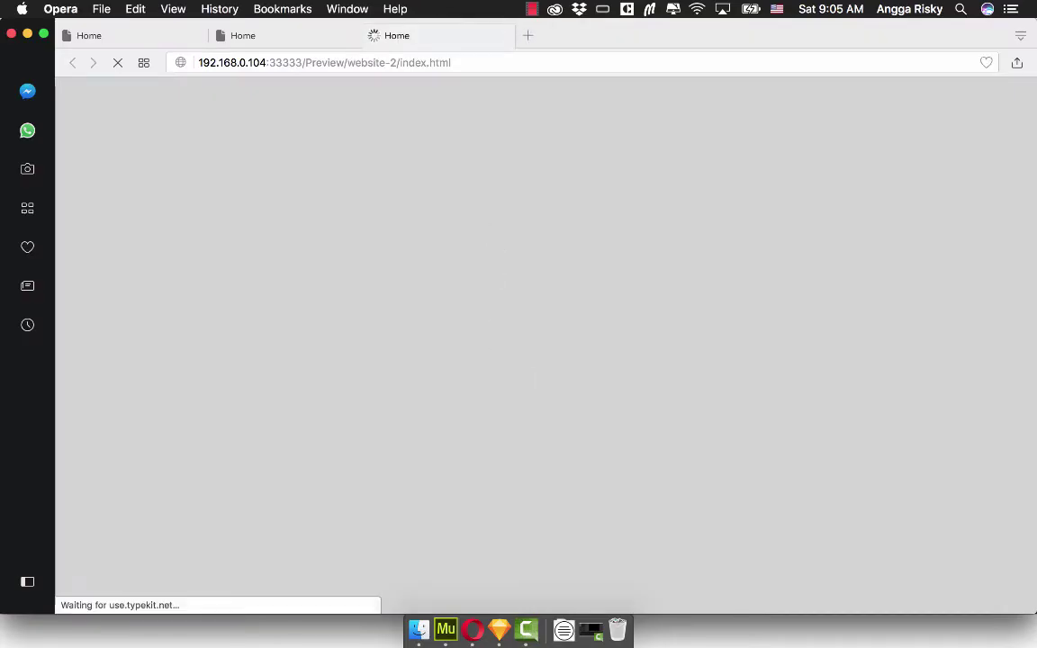
key("super+w")
key("super+w")
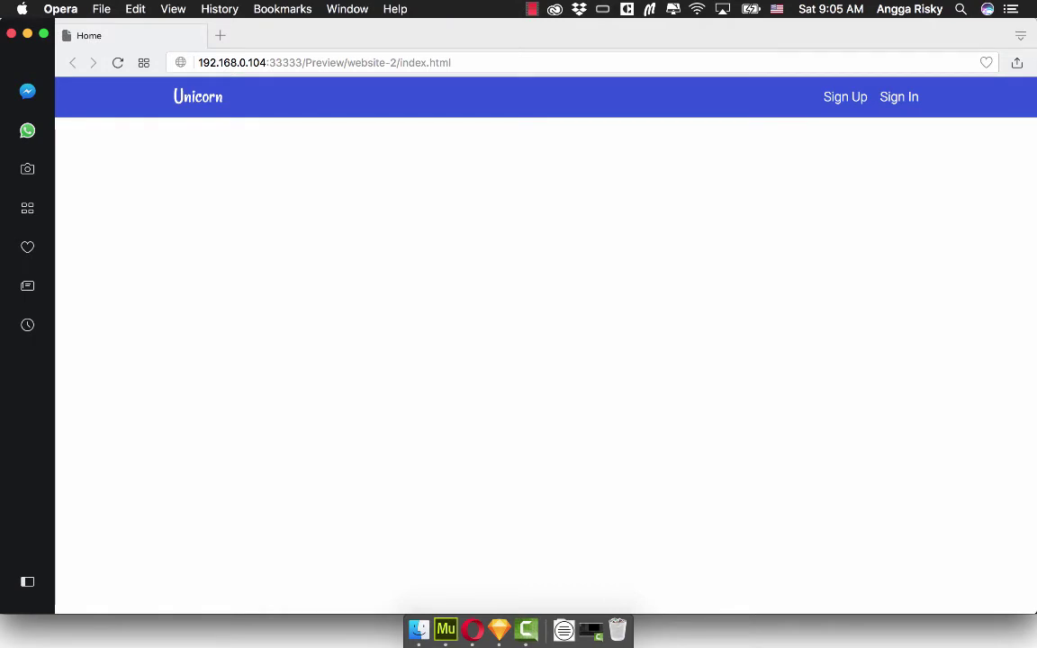
Inspect the preview at the responsive Mobile S width of 320 px and toggle the "MENU" accordion open and closed.
right_click(617, 208)
left_click(672, 421)
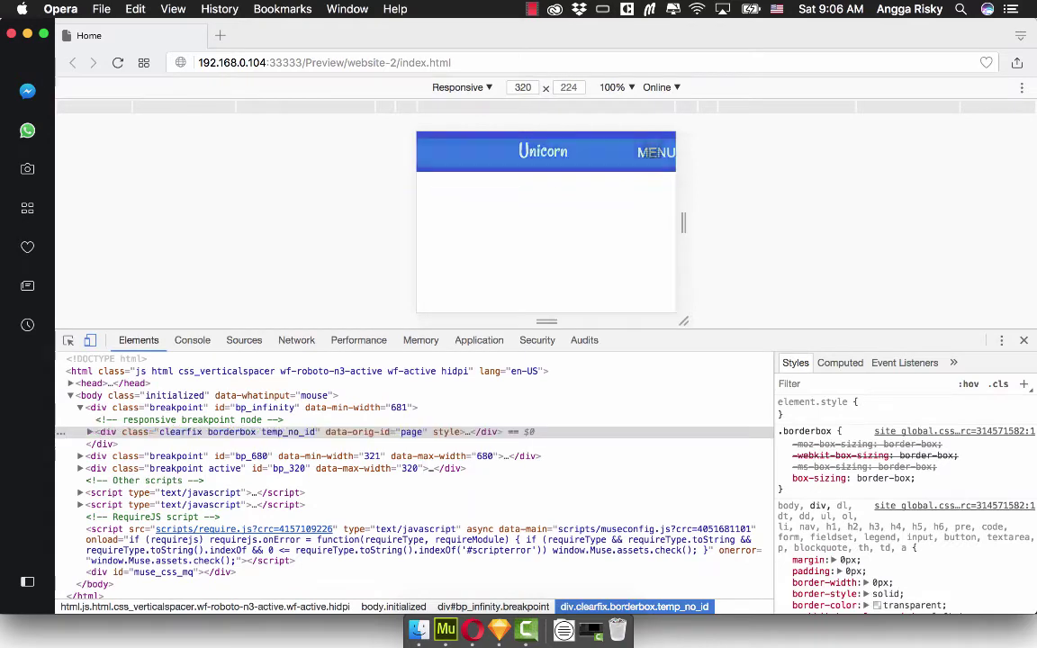
left_click(651, 153)
left_click(650, 153)
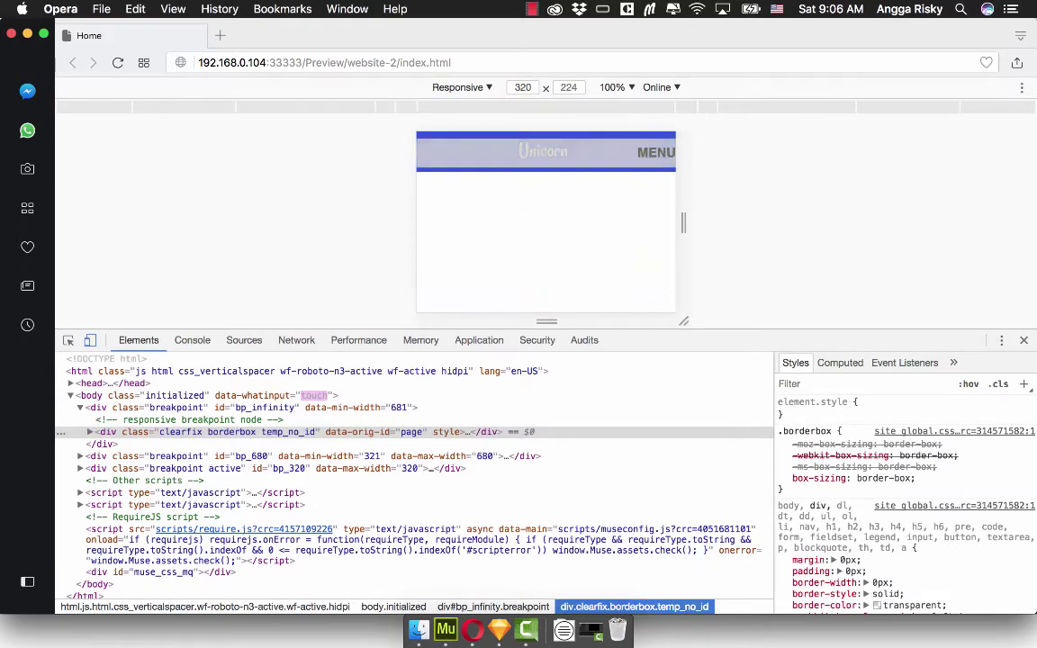
left_click(546, 106)
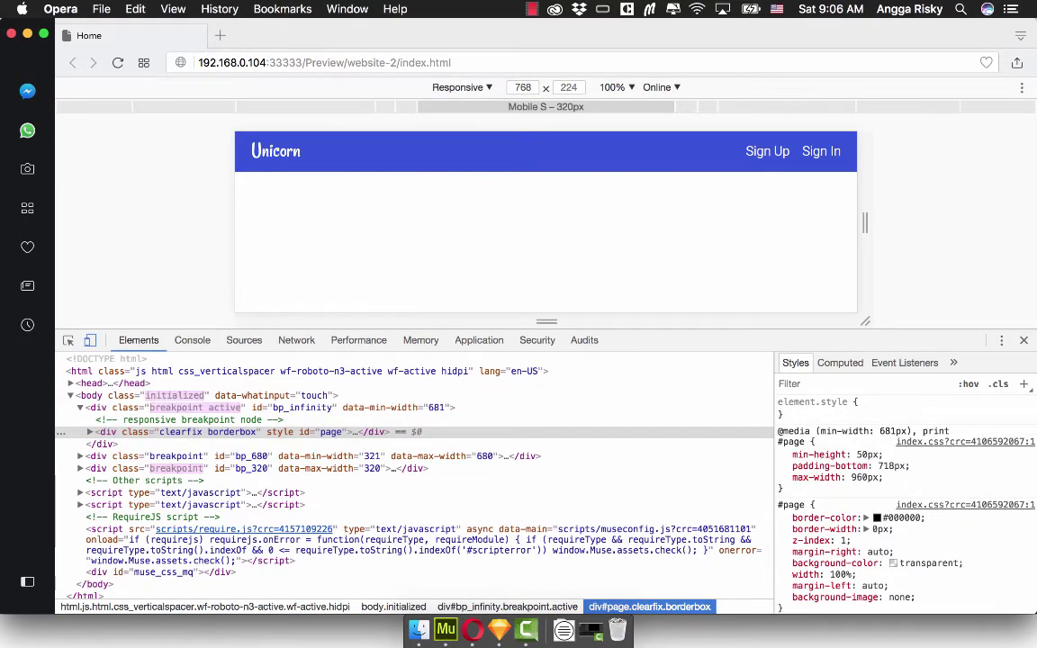
left_click(545, 106)
left_click(653, 153)
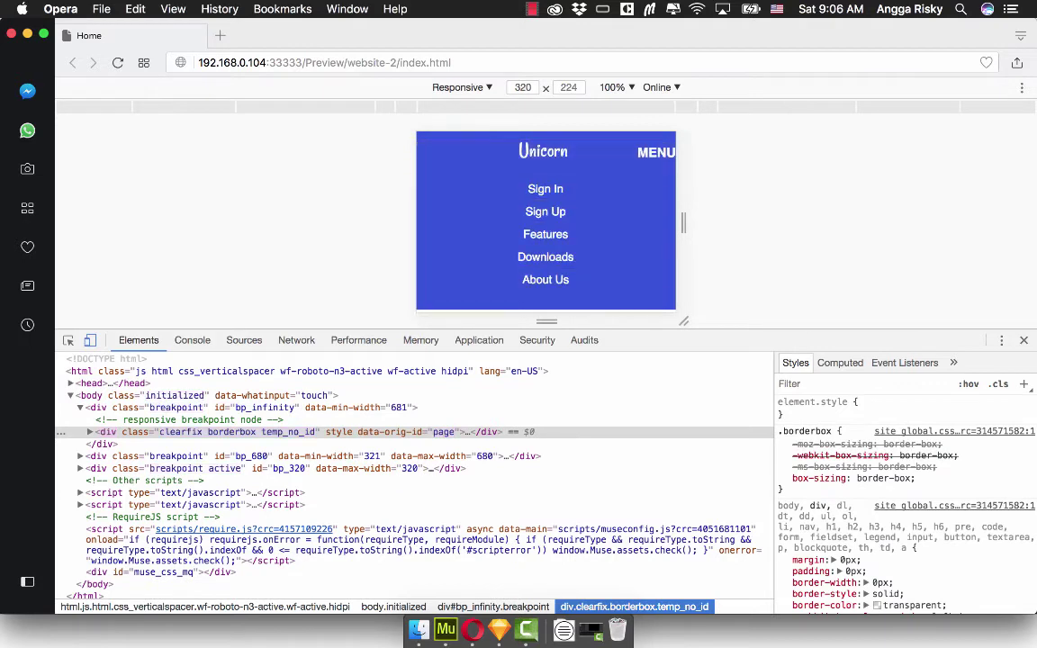
left_click(653, 153)
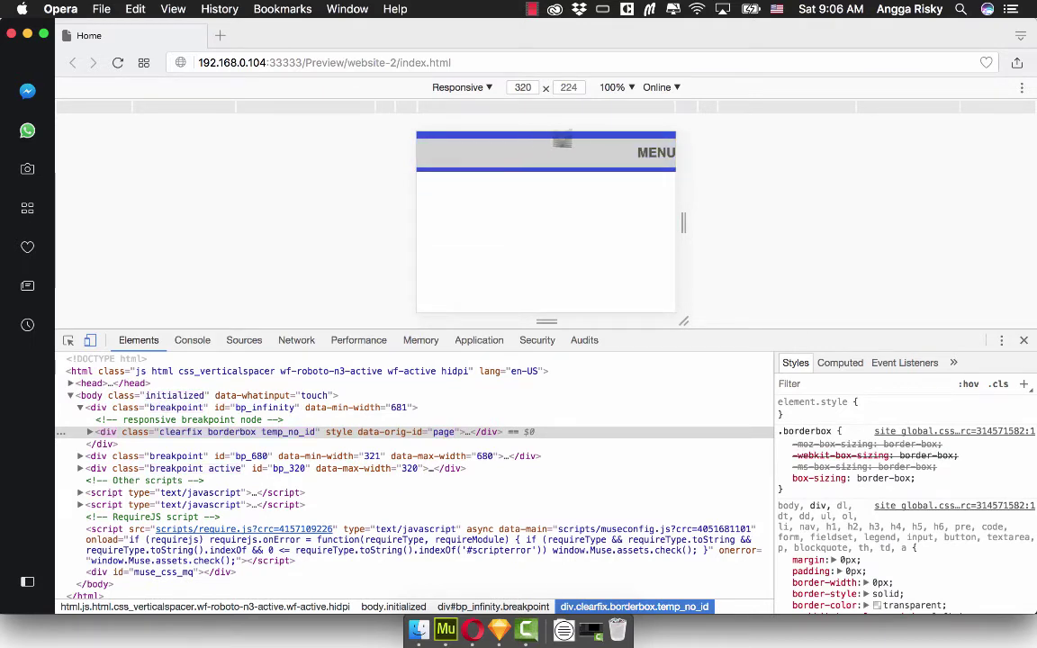
Switch to Adobe Muse and remove the fill from the "MENU" accordion label's Rollover state.
left_click(446, 629)
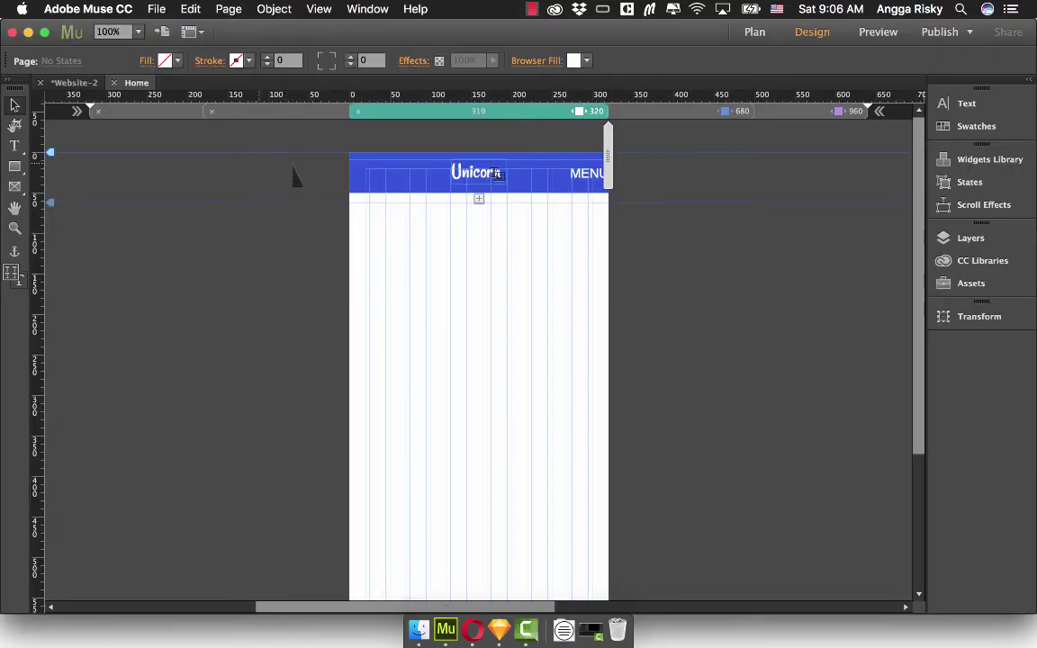
left_click(353, 175)
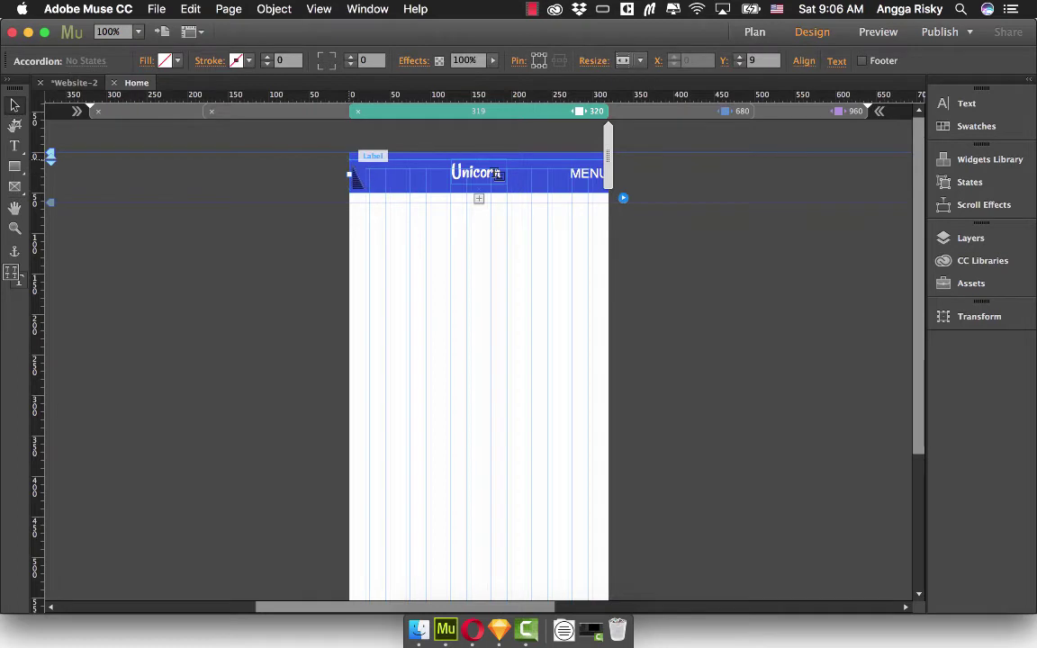
left_click(356, 179)
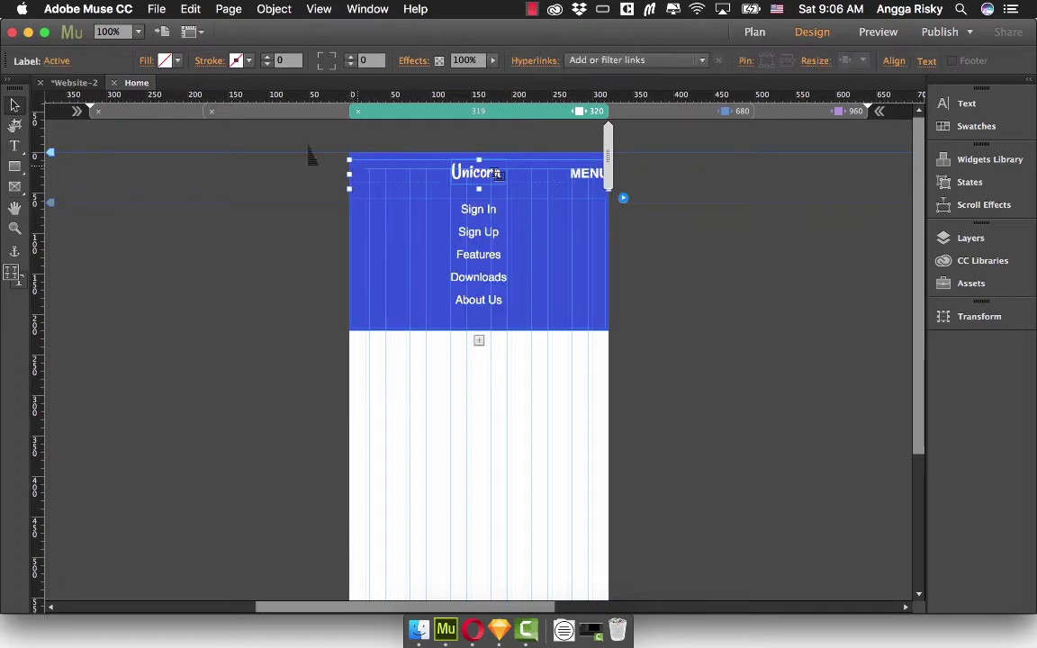
left_click(56, 60)
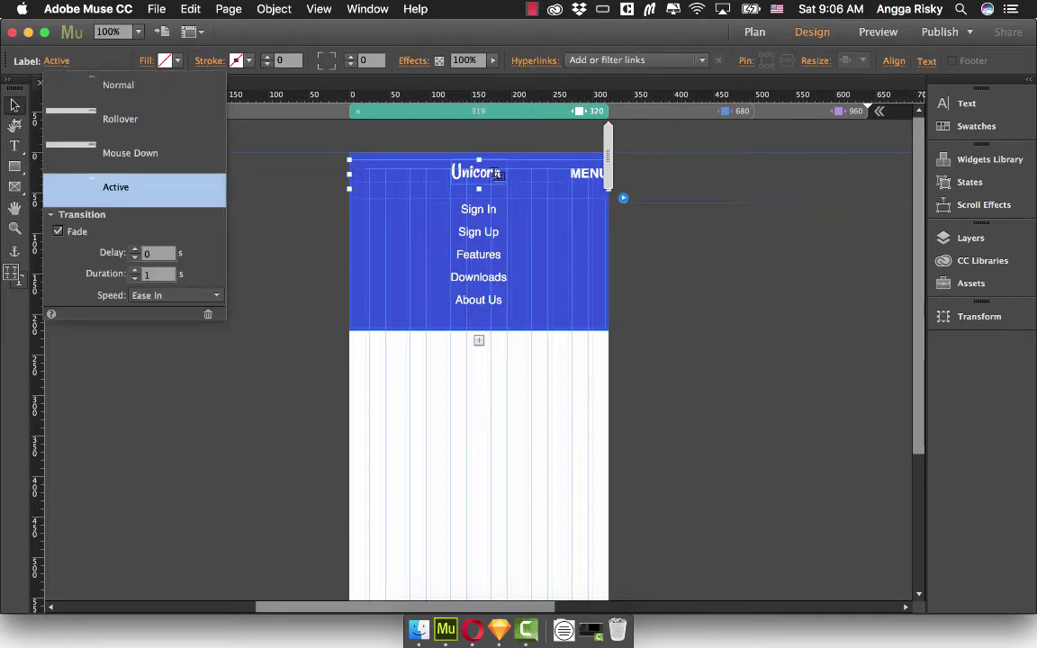
left_click(122, 122)
left_click(126, 154)
left_click(123, 121)
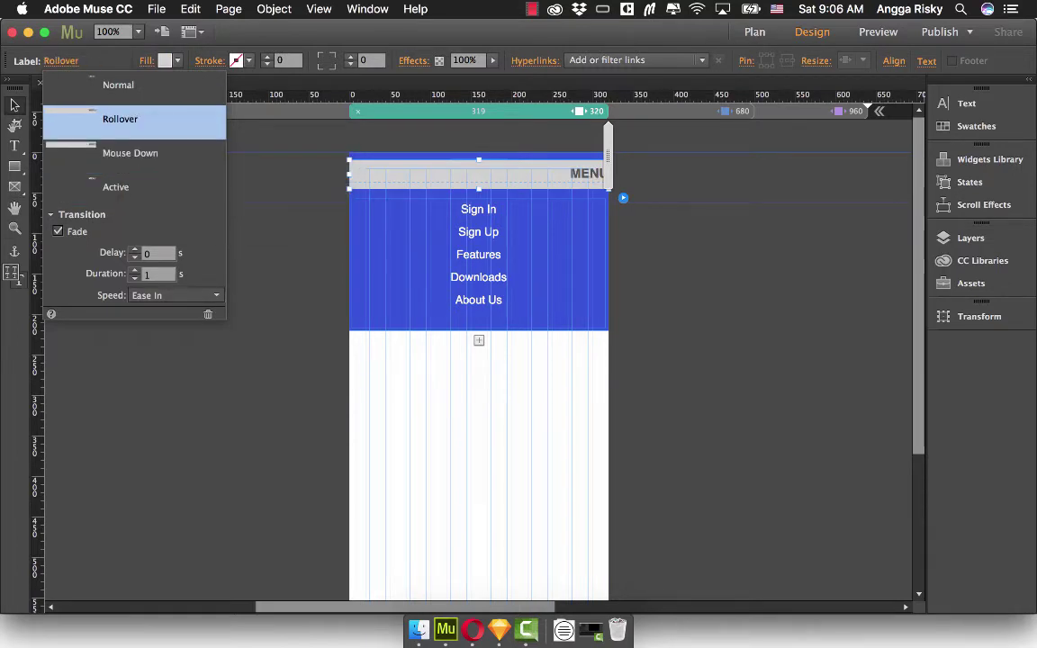
left_click(164, 60)
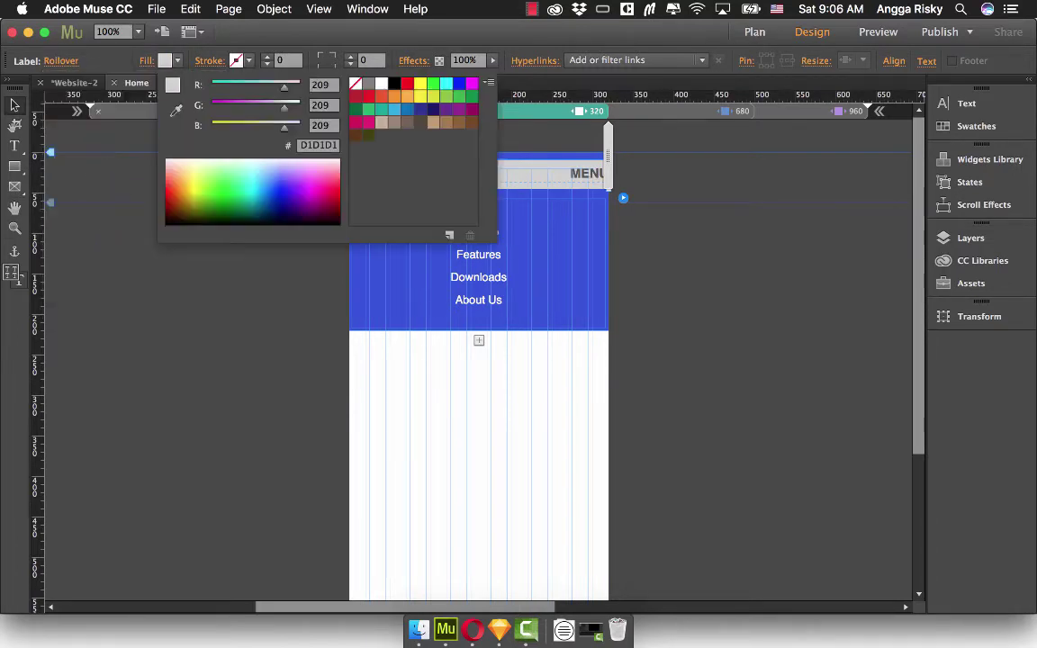
left_click(355, 84)
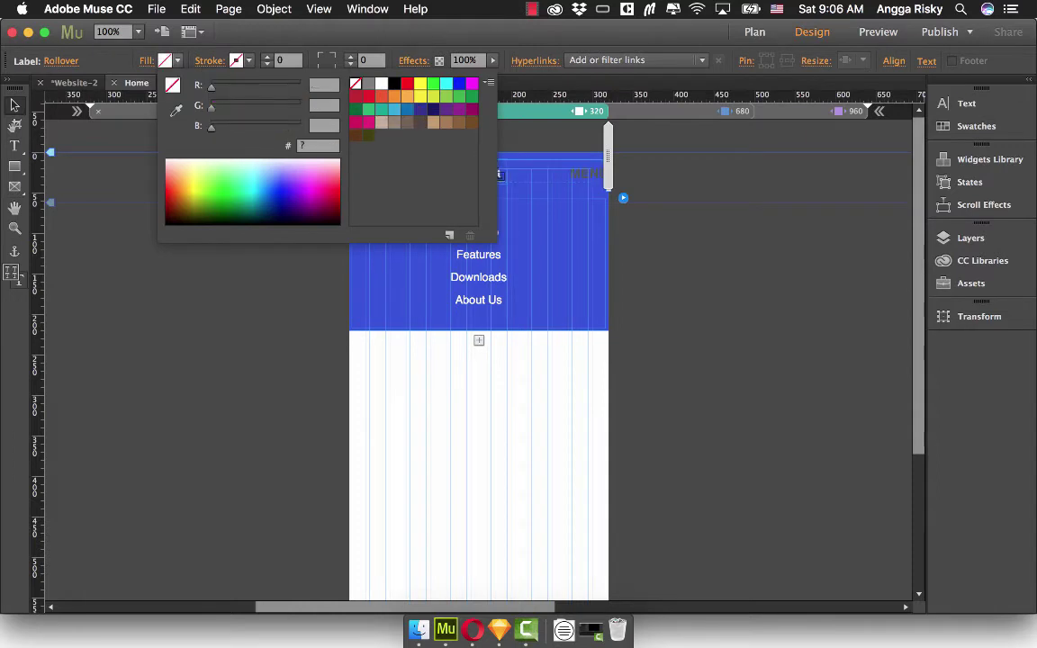
Color the "MENU" label text white in the Rollover state and return the label to its Normal state.
left_click(61, 60)
left_click(15, 146)
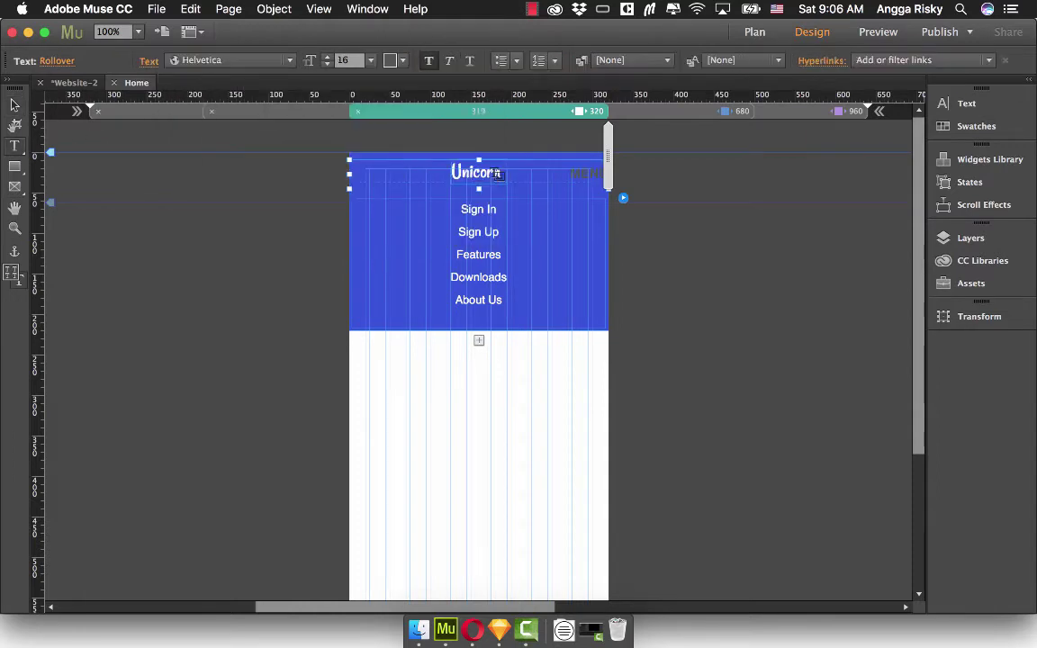
left_click(389, 59)
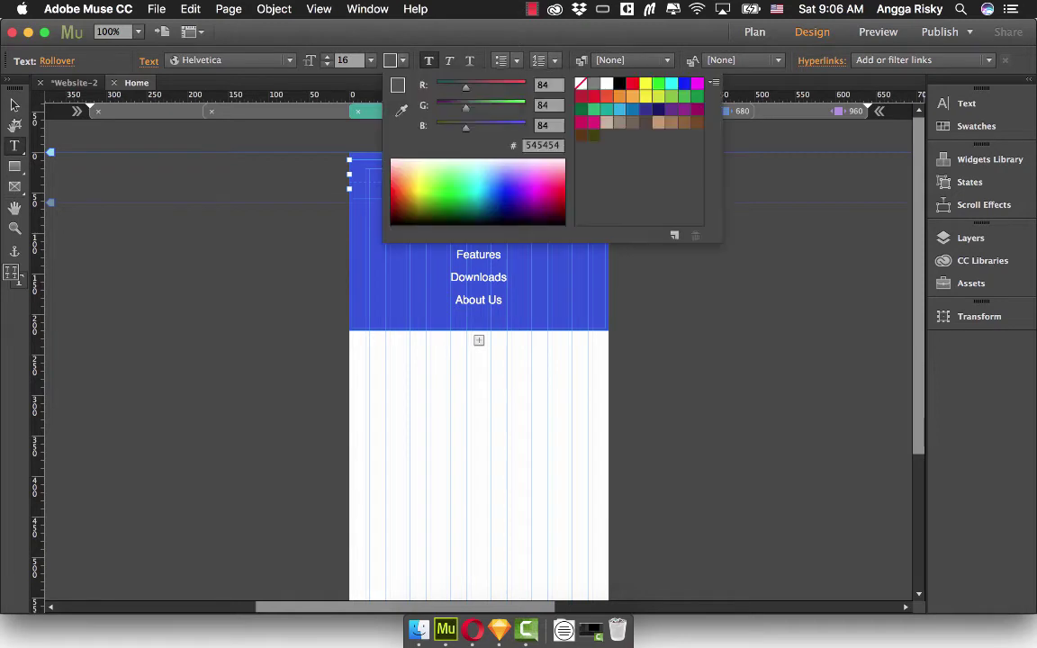
left_click(606, 83)
key("Escape")
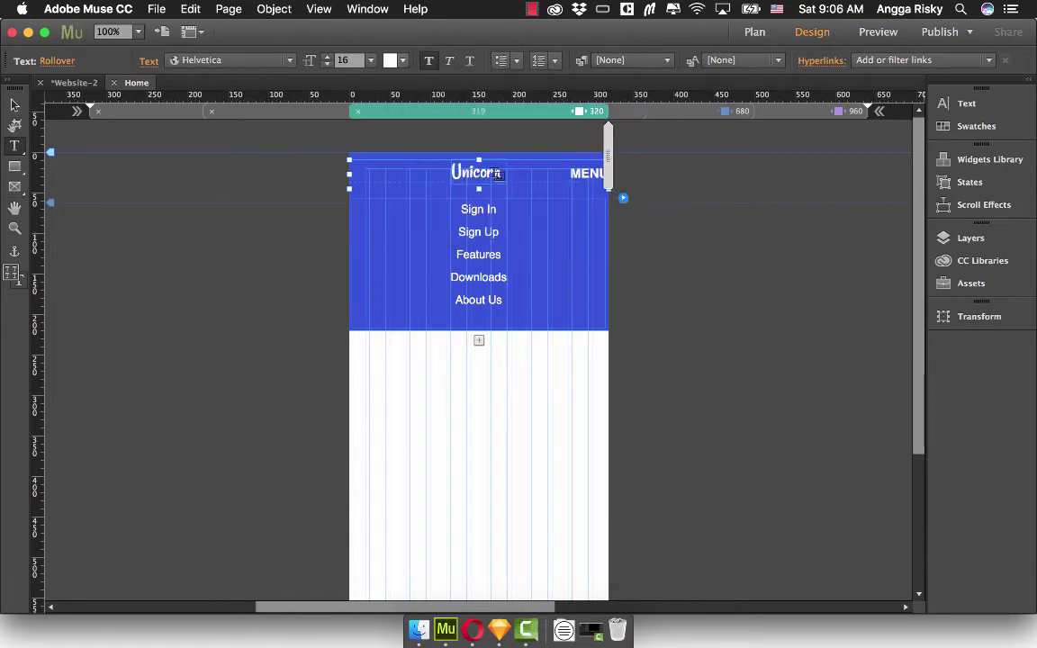
left_click(69, 76)
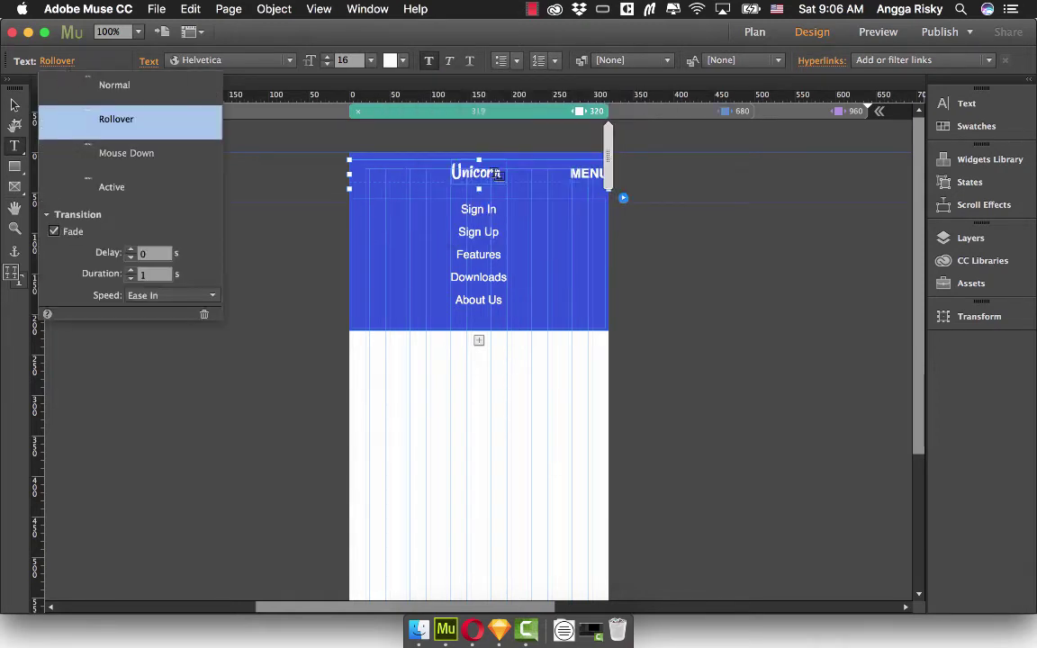
left_click(114, 85)
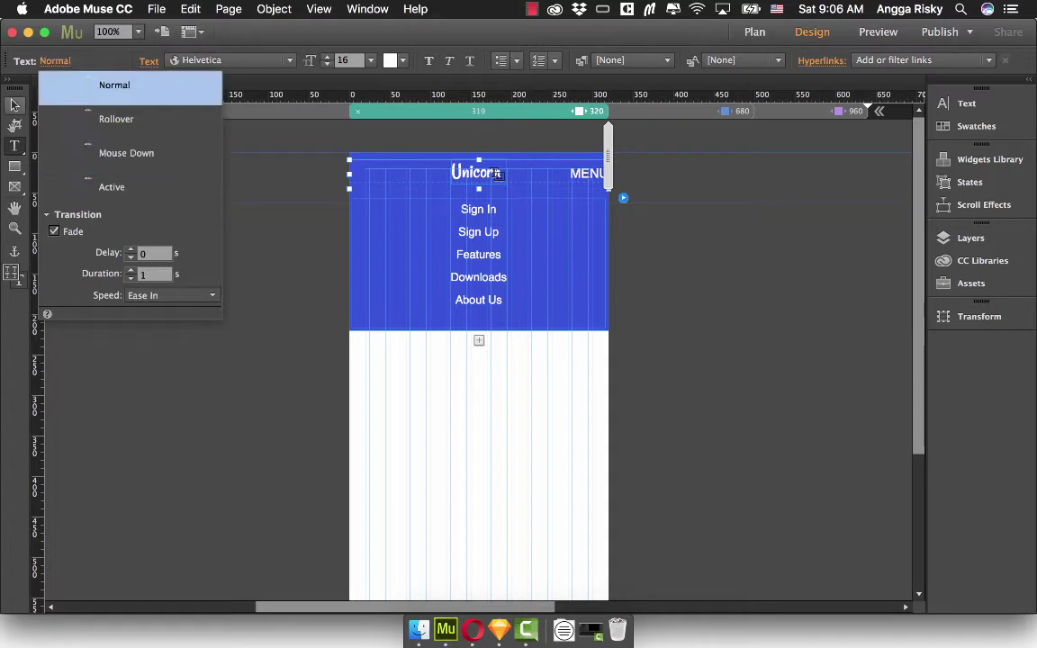
Preview the site in the browser, inspect it at the 320 px responsive width and toggle the "MENU" accordion.
left_click(156, 8)
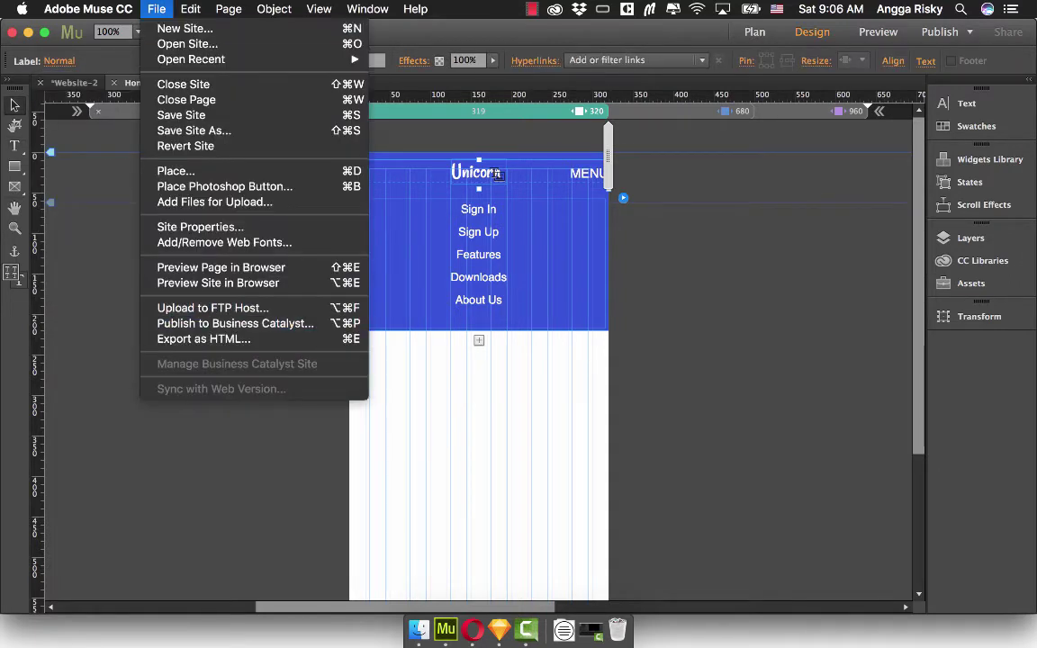
left_click(218, 283)
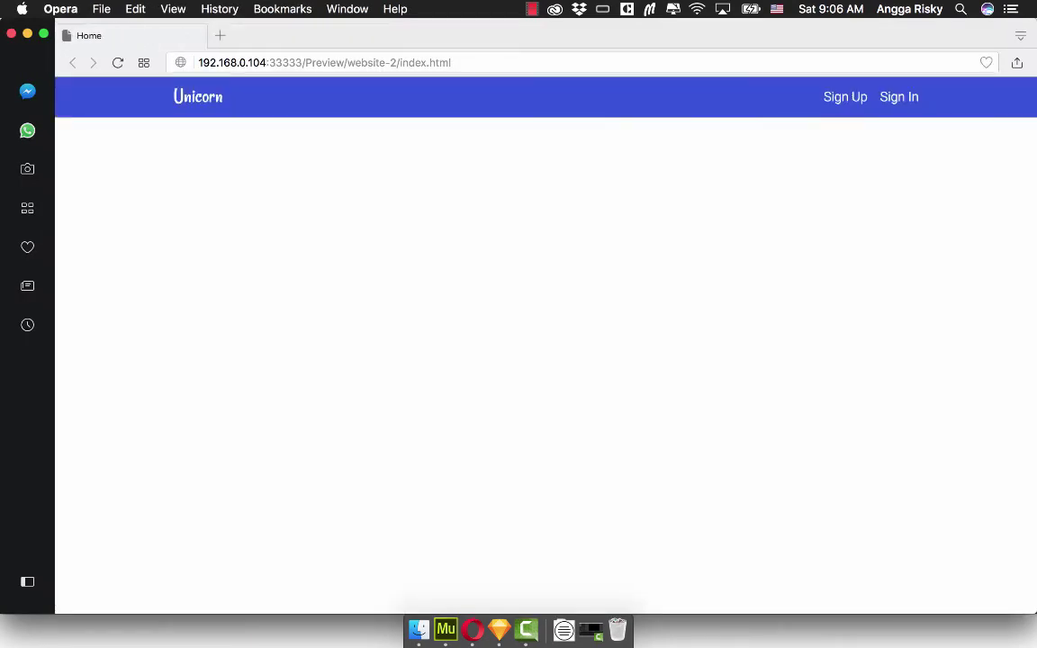
right_click(538, 314)
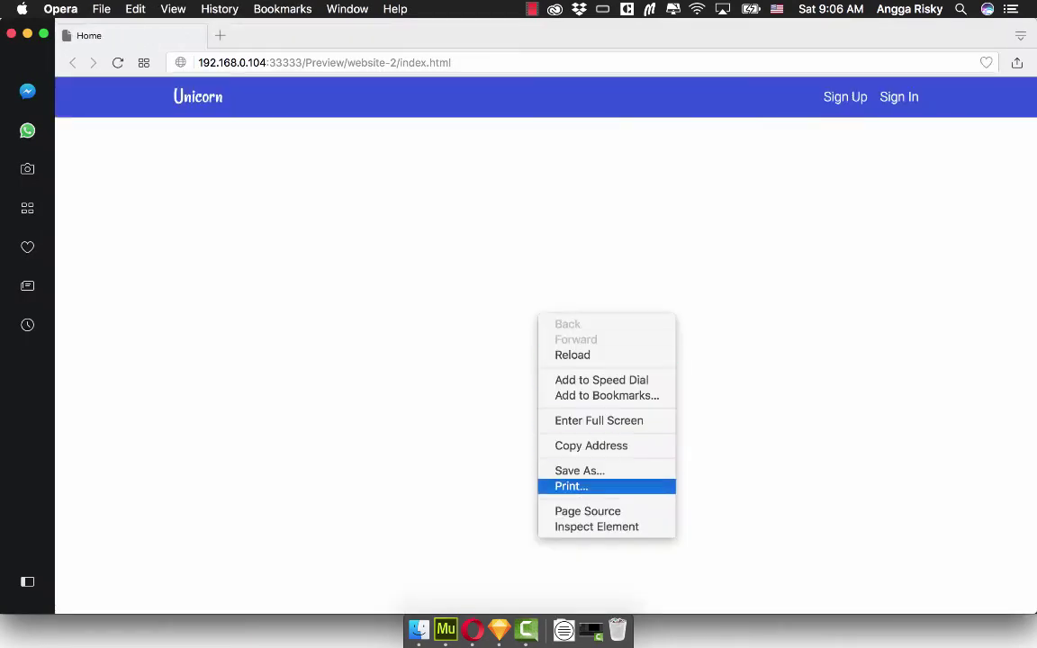
left_click(596, 527)
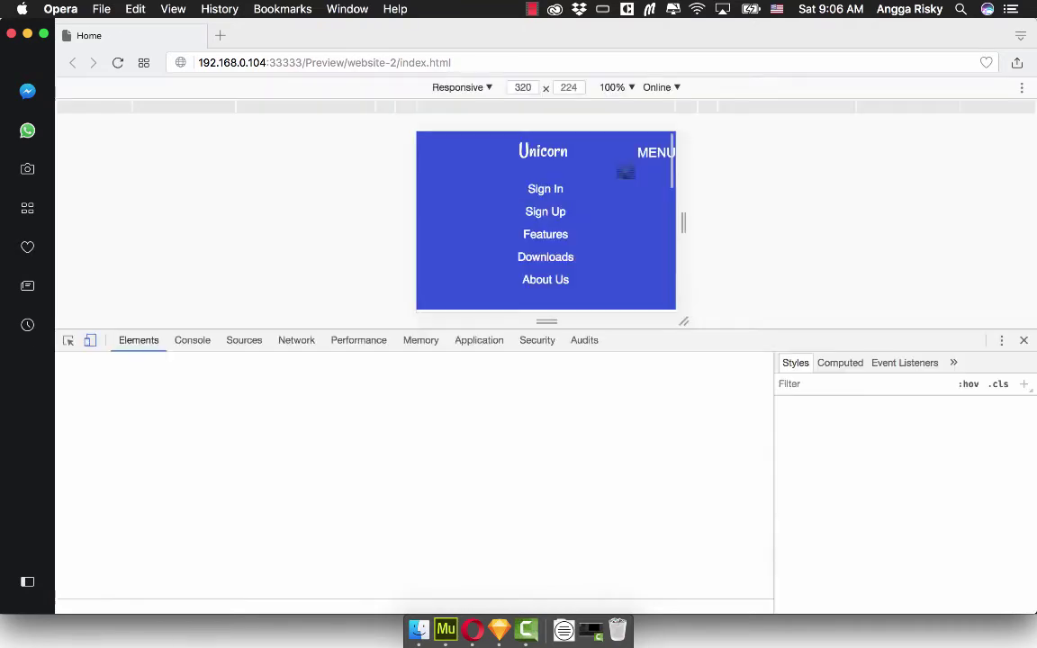
left_click(650, 153)
left_click(650, 153)
left_click(650, 153)
Check the header at the 768, 1024 and 1440 px responsive widths and return to 320 px.
left_click(781, 106)
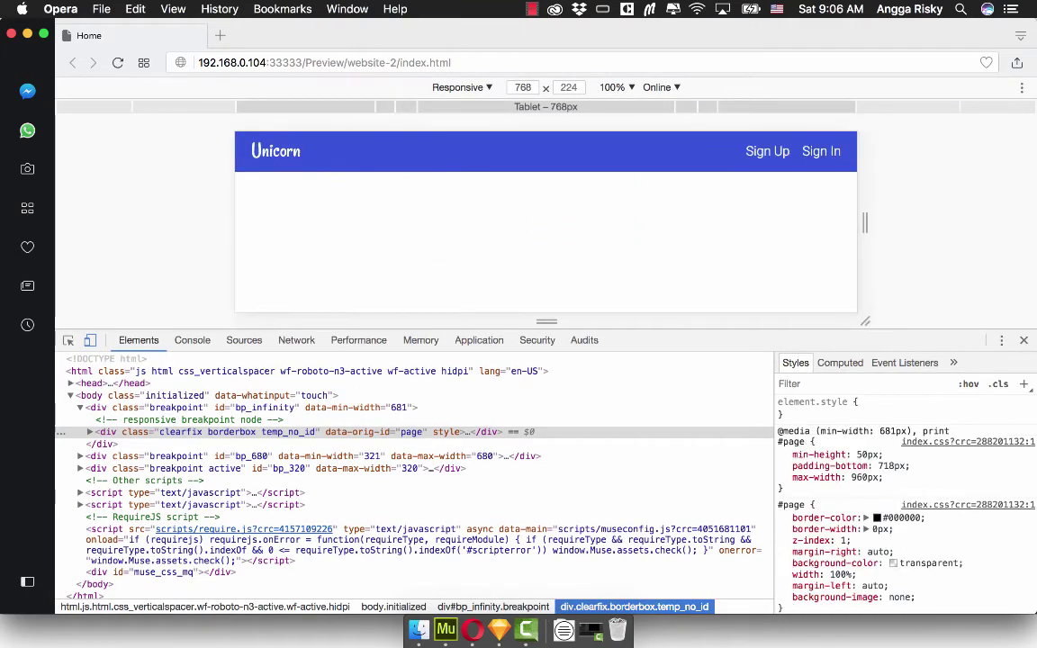
left_click(896, 106)
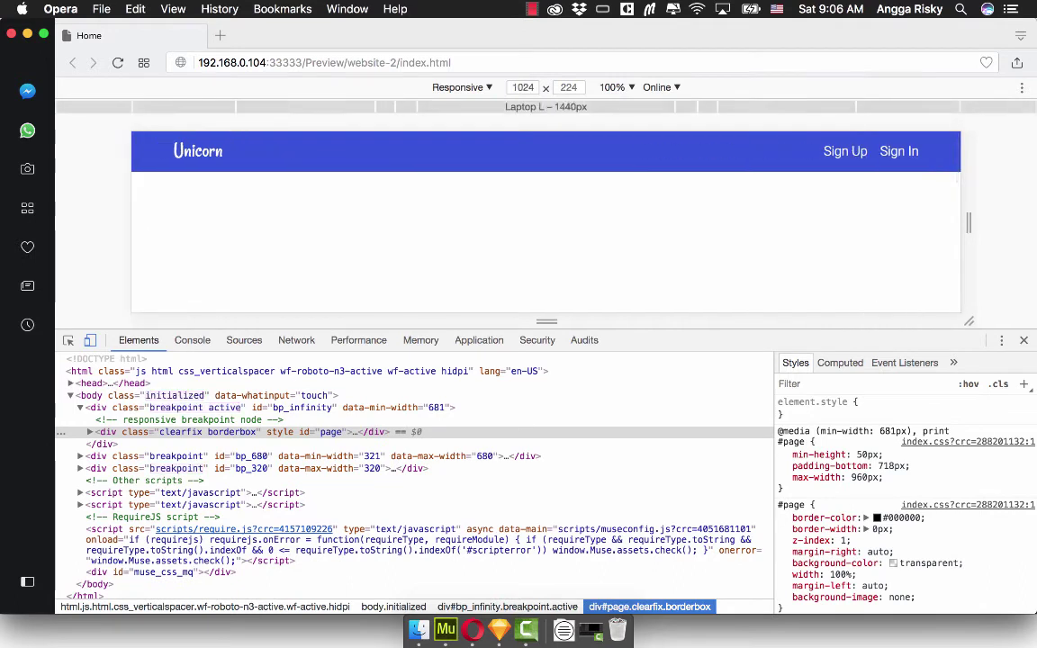
left_click(989, 107)
left_click(644, 106)
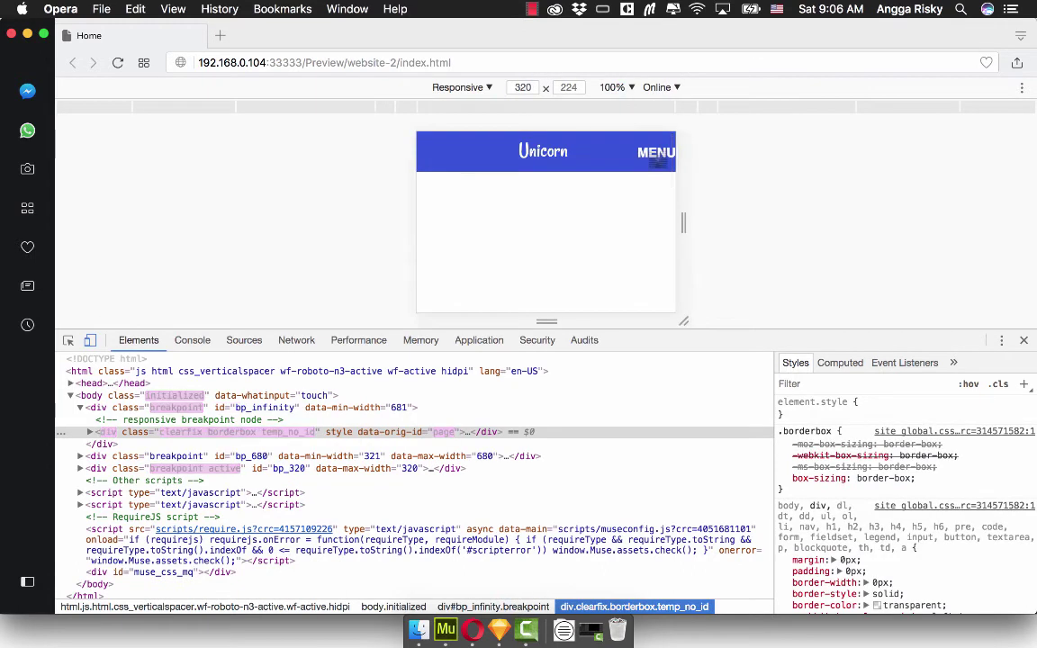
Open and close the "MENU" accordion repeatedly at 320 px to check its label and the expanding links.
left_click(658, 160)
left_click(658, 162)
left_click(656, 153)
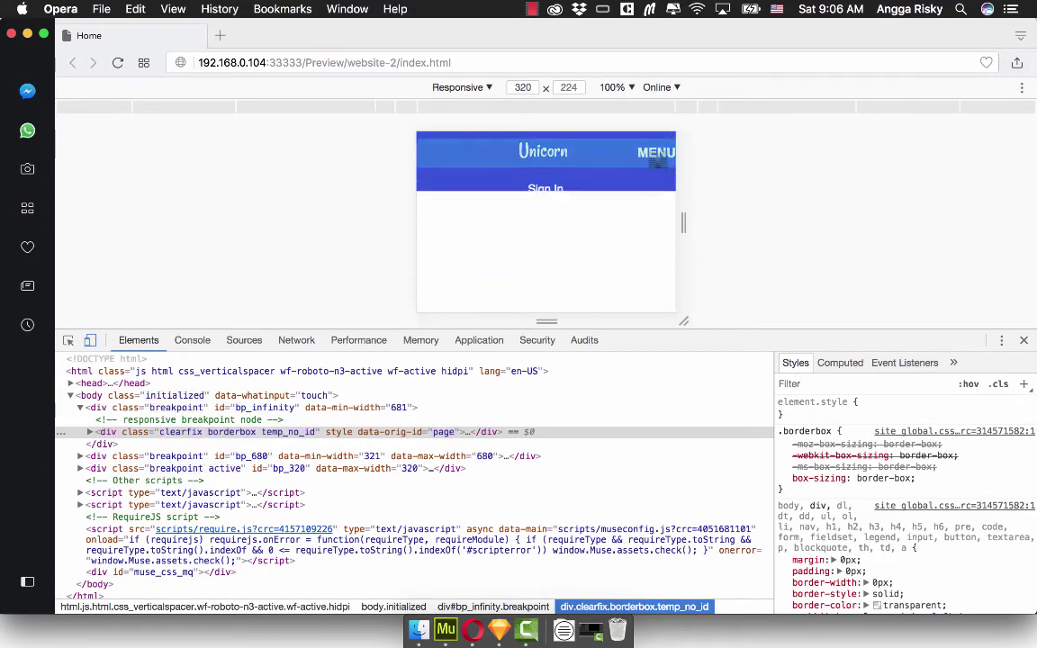
left_click(656, 153)
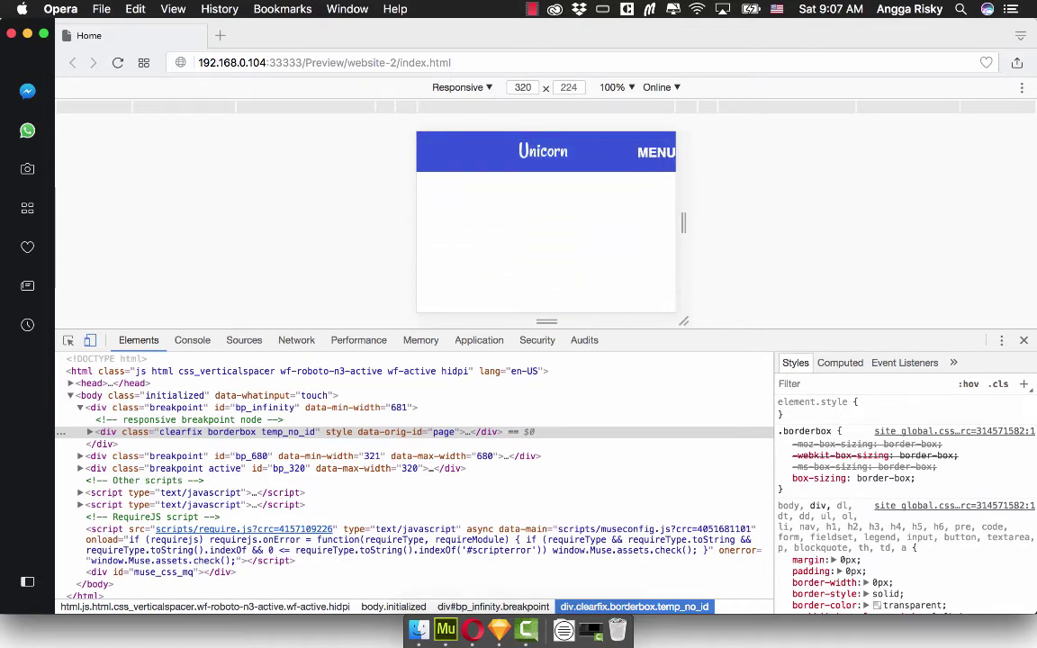
left_click(656, 153)
left_click(656, 153)
left_click(656, 153)
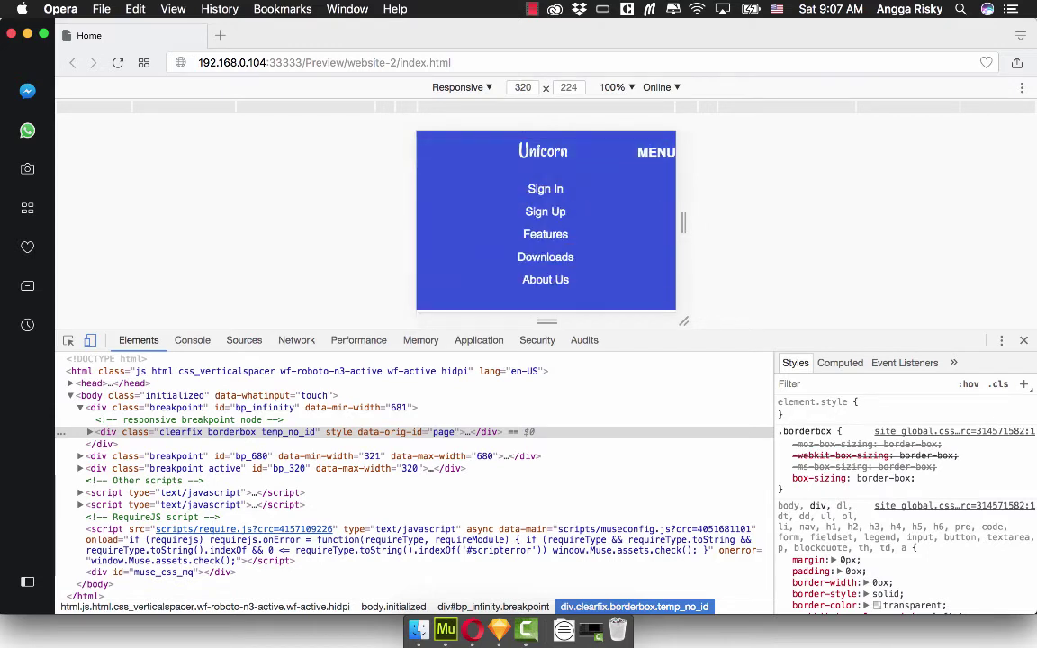
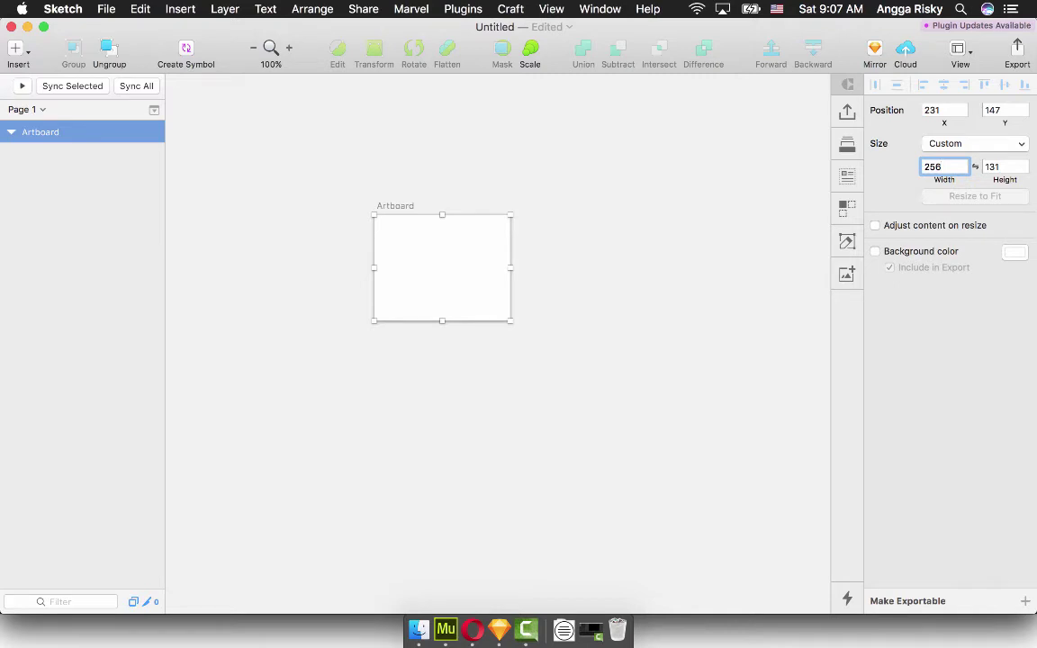
In Sketch, size the new artboard to 256 × 256.
key("Tab")
type("256")
key("Return")
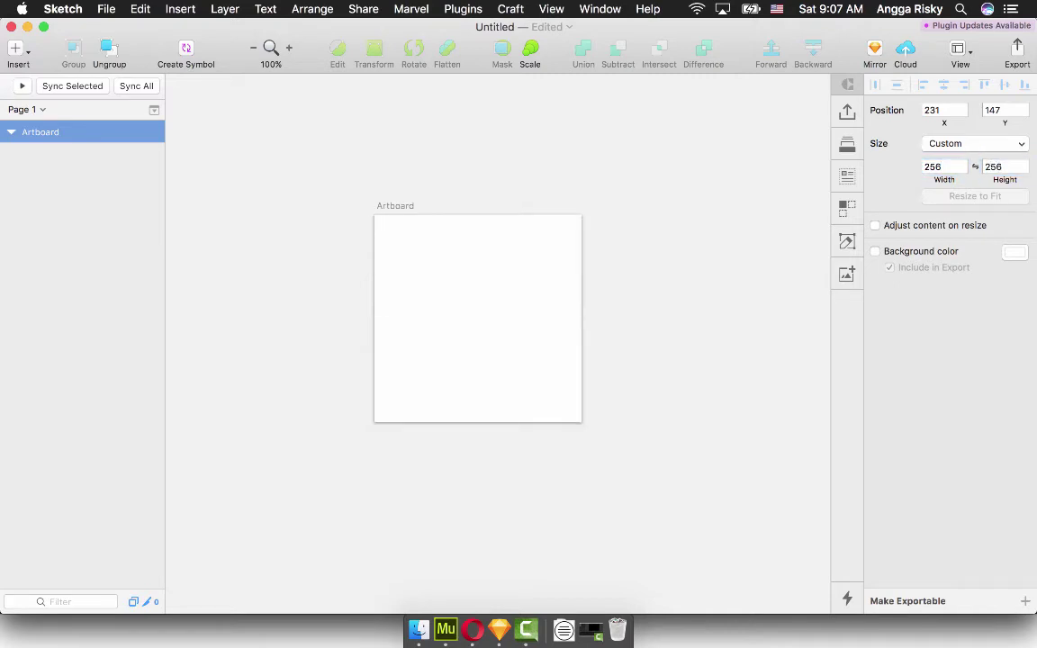
Draw a rounded rectangle about 223 × 27 near the artboard's upper edge and raise its corner radius to the maximum.
key("u")
left_click_drag(389, 248, 570, 269)
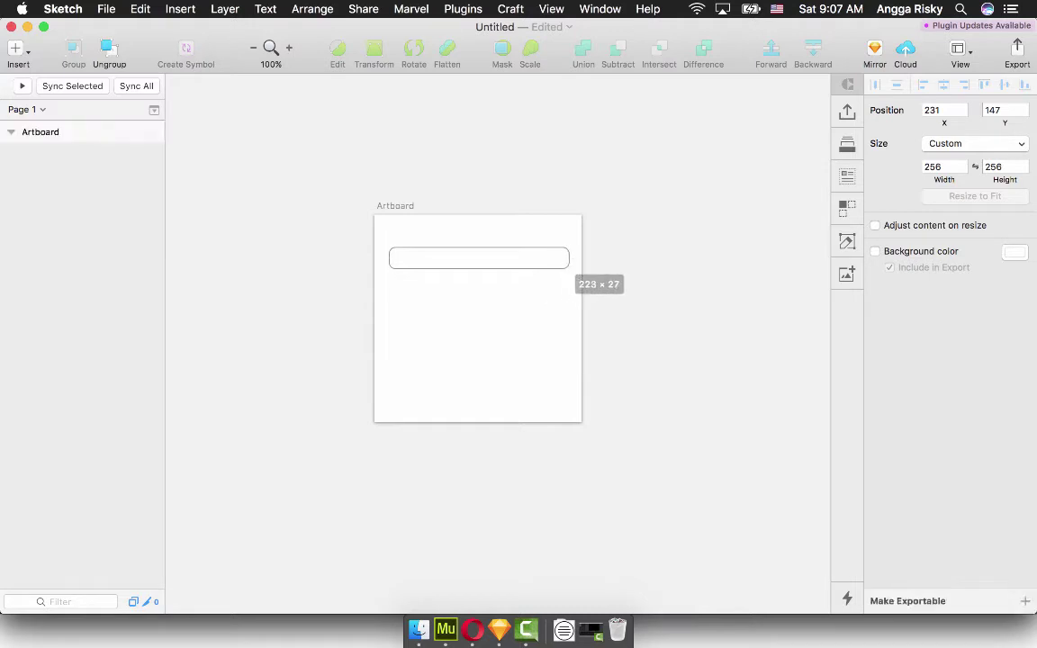
left_click_drag(943, 259, 983, 259)
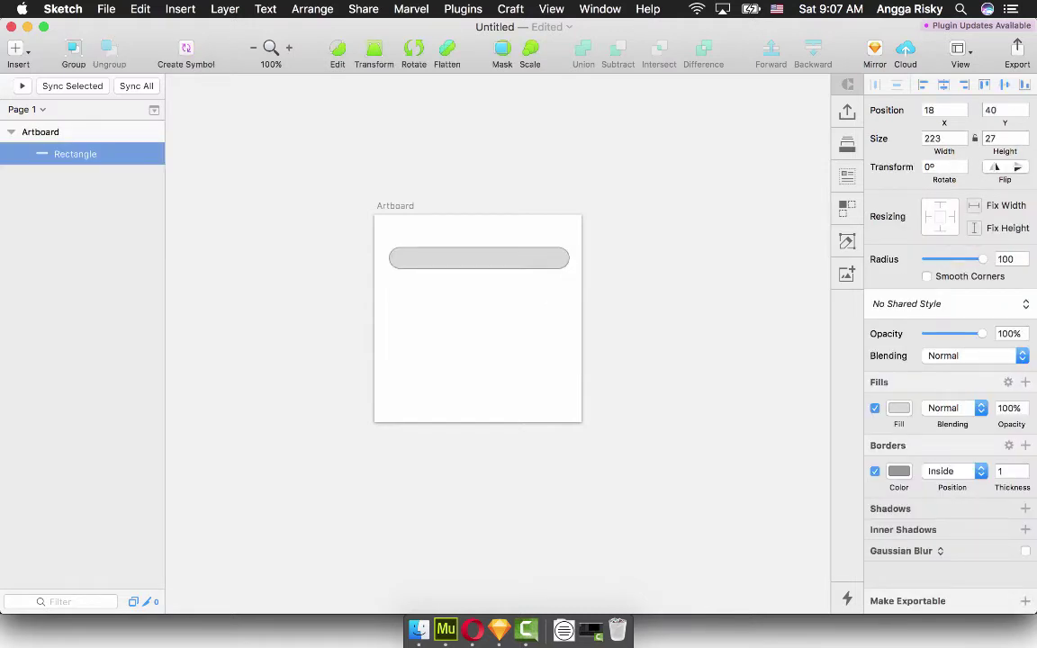
Remove the rounded bar's border and set its fill to white, FFFFFF.
key("b")
left_click(898, 408)
type("FFFFFF")
key("Return")
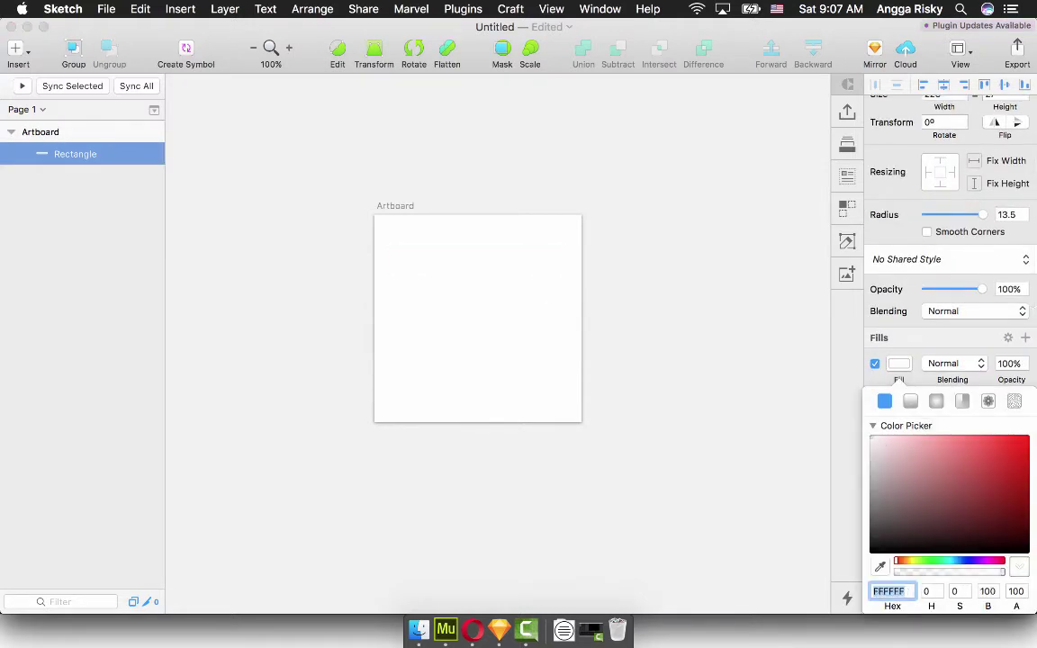
key("Escape")
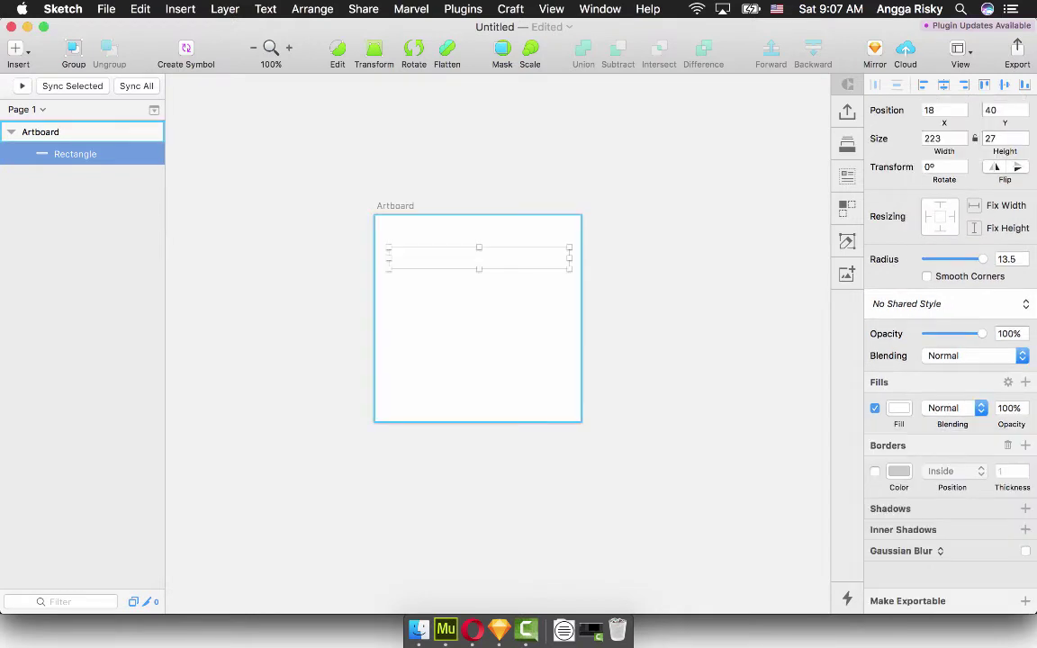
Give the artboard a blue background from the global colors and exclude the background from export.
left_click(40, 133)
left_click(875, 251)
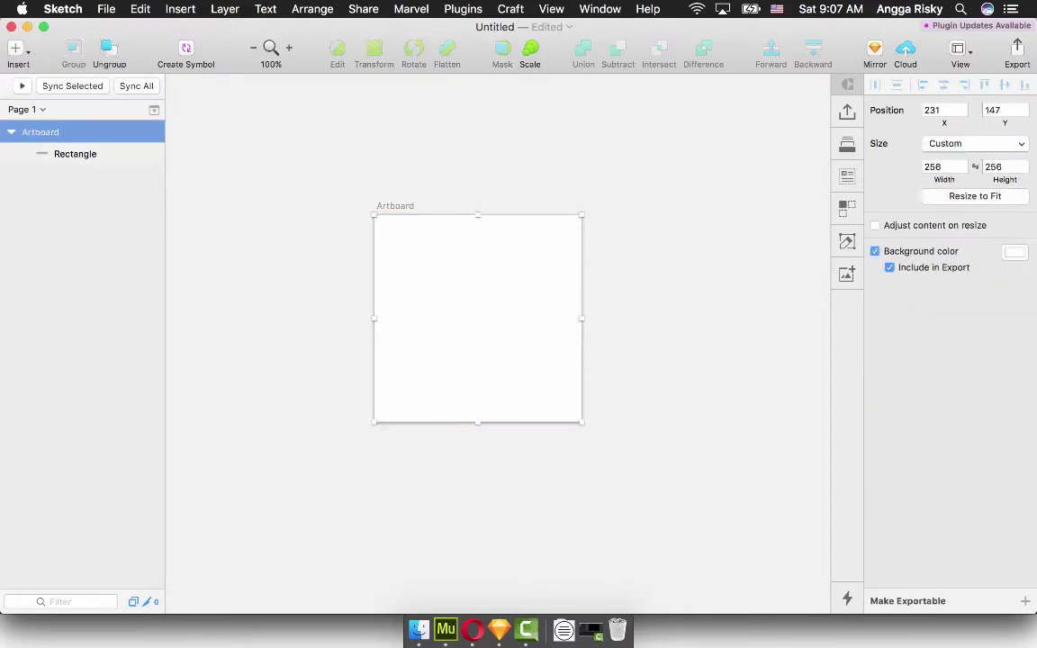
left_click(1014, 252)
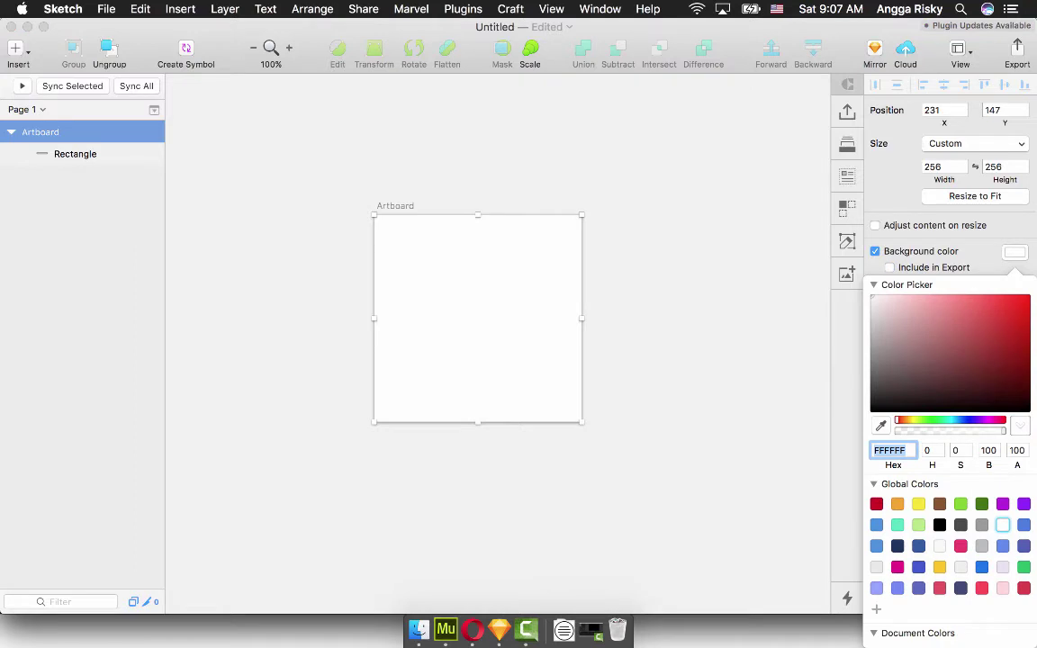
left_click(918, 567)
left_click(1015, 252)
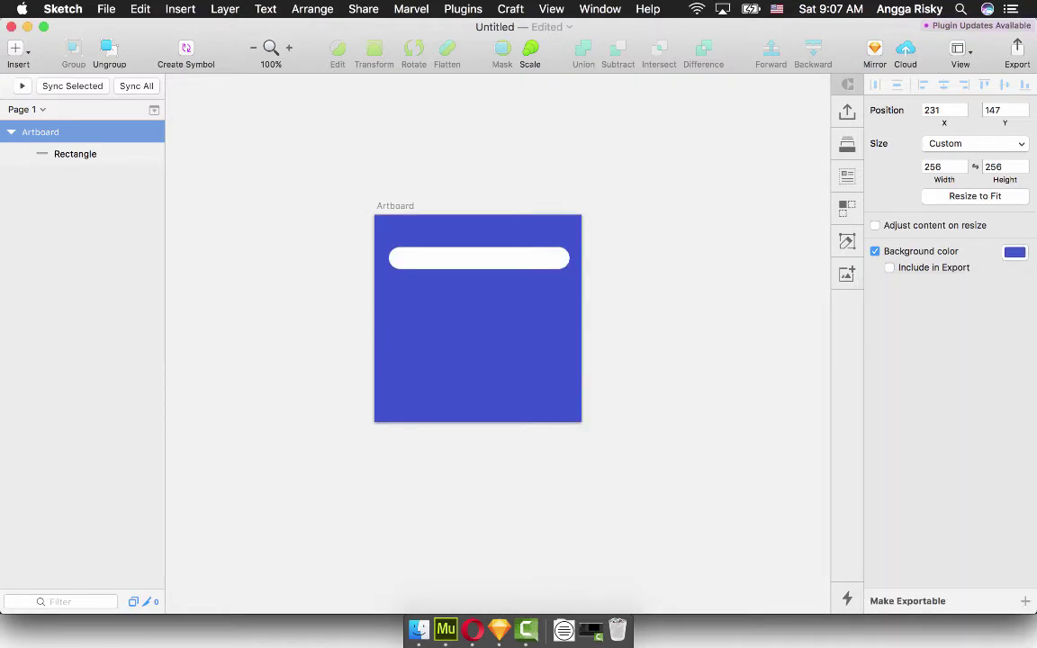
Shorten the white bar to a width of about 173 from its right end.
left_click(671, 270)
left_click(505, 258)
left_click_drag(569, 258, 524, 259)
Duplicate the white bar twice and place the copies below it to form a three-line burger icon.
key("super+d")
left_click_drag(457, 259, 458, 283)
key("super+d")
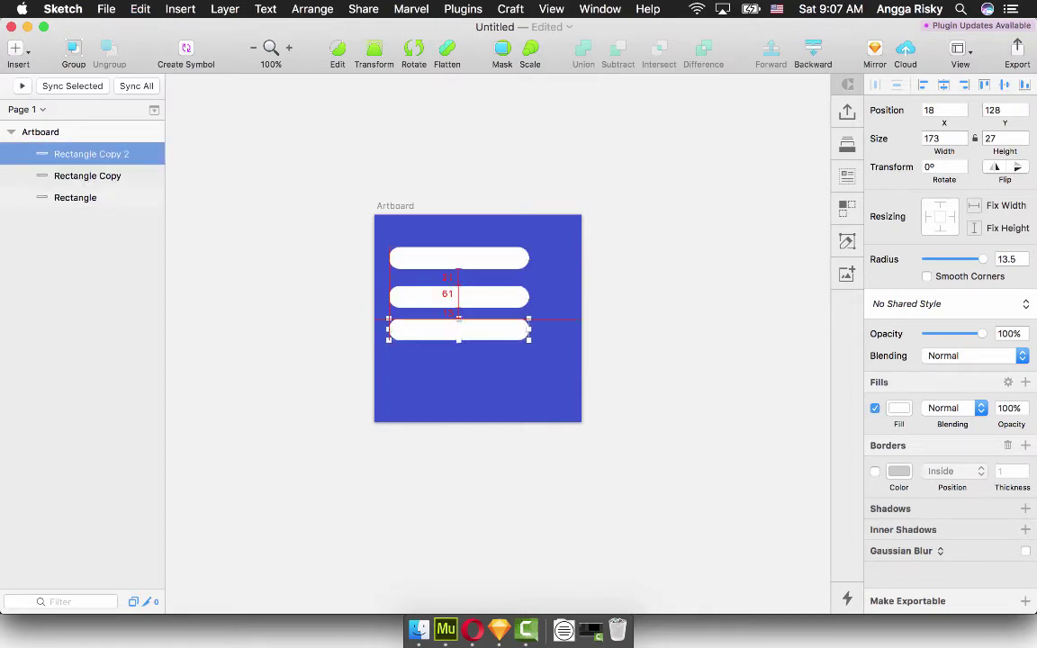
mouse_move(458, 329)
left_mouse_down()
mouse_move(457, 347)
mouse_move(458, 329)
left_mouse_up()
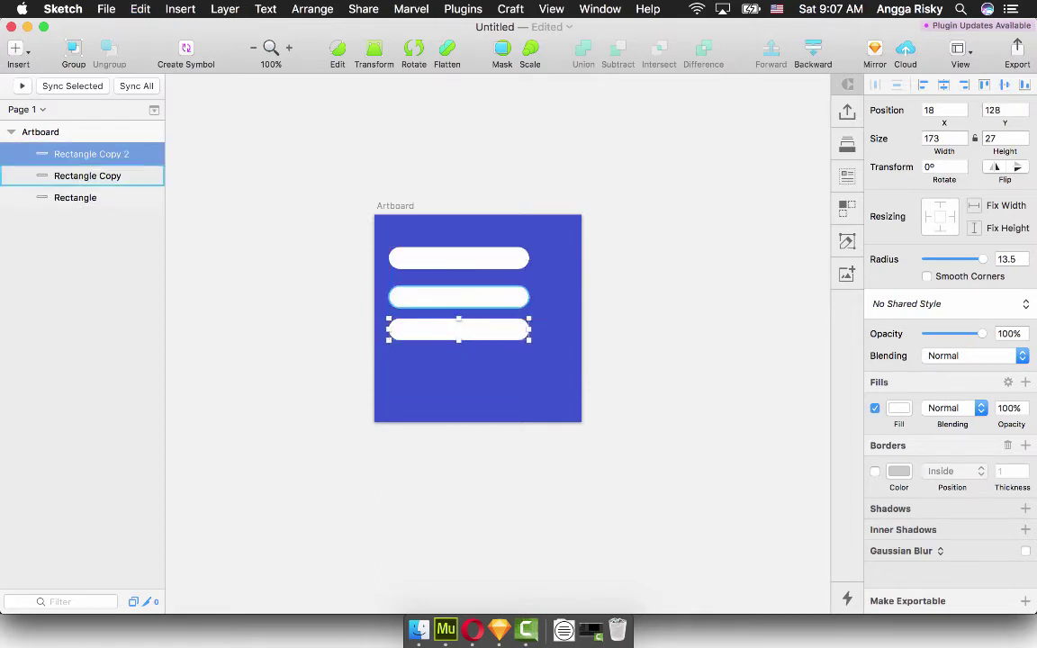
Space the three bars evenly by moving the middle bar to Y 87 and the lowest bar to Y 134.
left_click(458, 299)
key("Up")
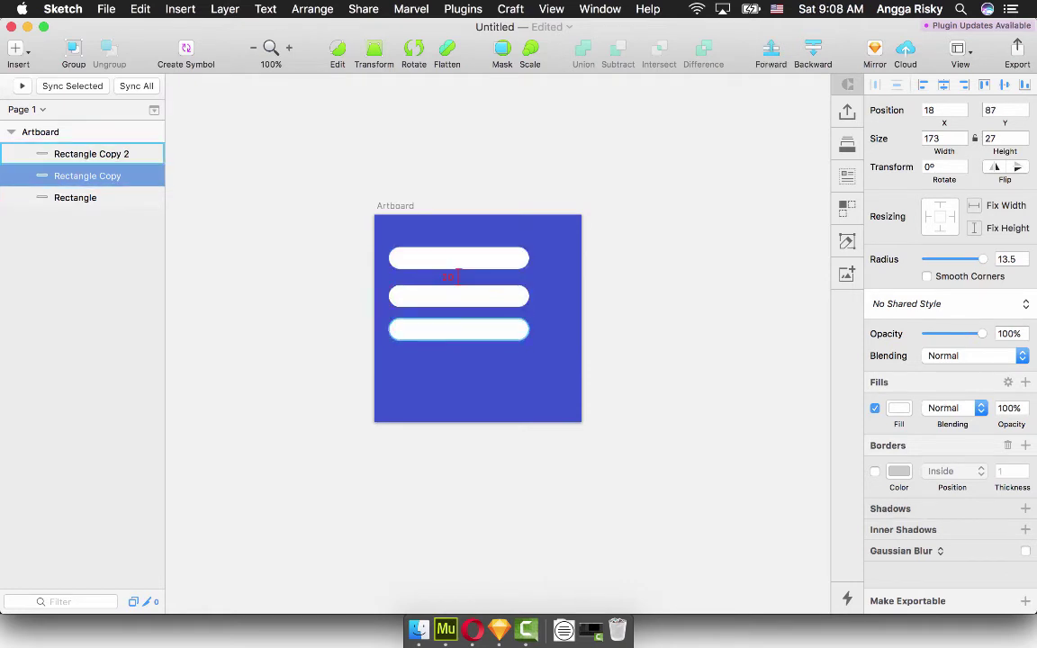
left_click(458, 326)
key("Down")
key("Down")
key("Down")
key("Down")
key("Down")
key("Down")
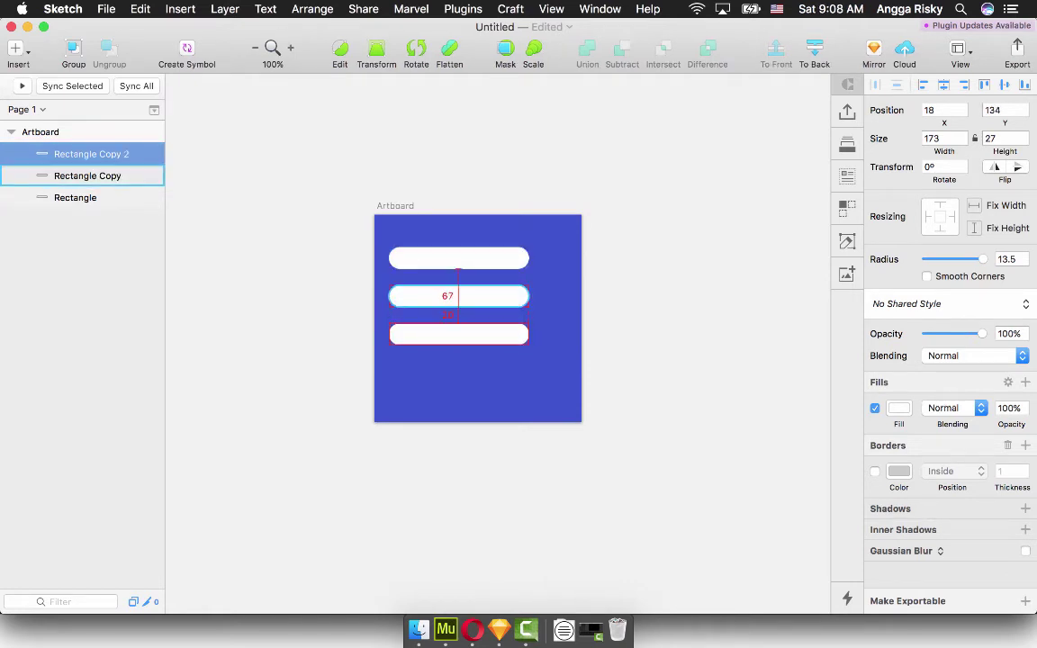
Group the three white bars and center the group horizontally and vertically on the artboard.
left_click(108, 198, "shift")
key("super+g")
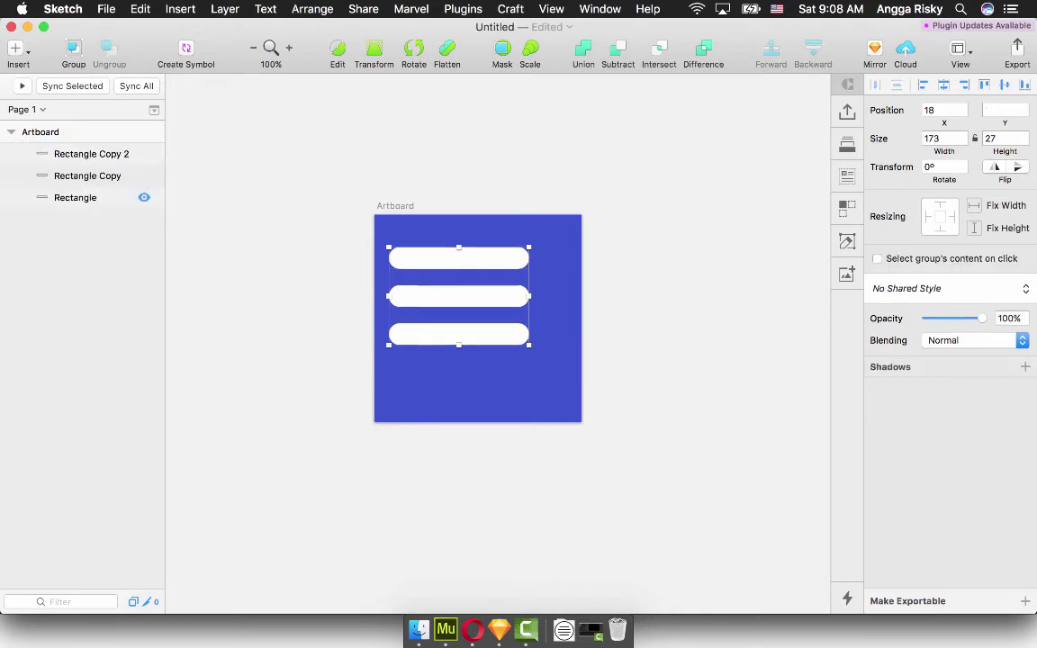
left_click(943, 84)
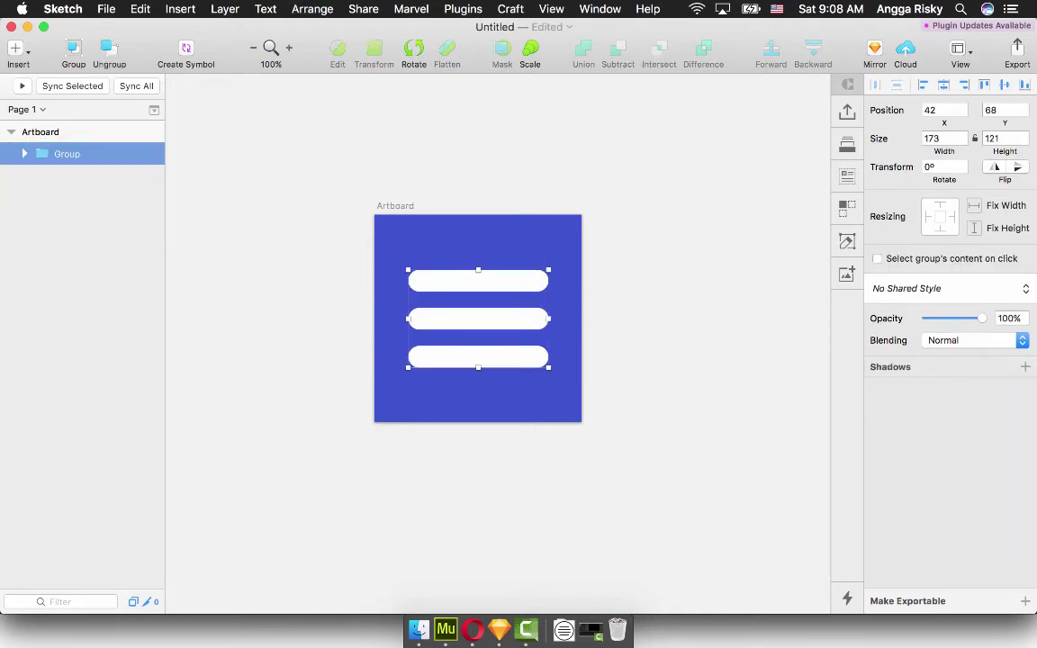
key("Escape")
Make the artboard exportable at 1x PNG and export it to the Desktop as menuburger.
scroll(498, 344, "left", 4)
scroll(515, 323, "left", 2)
scroll(515, 324, "right", 3)
scroll(504, 309, "left", 1)
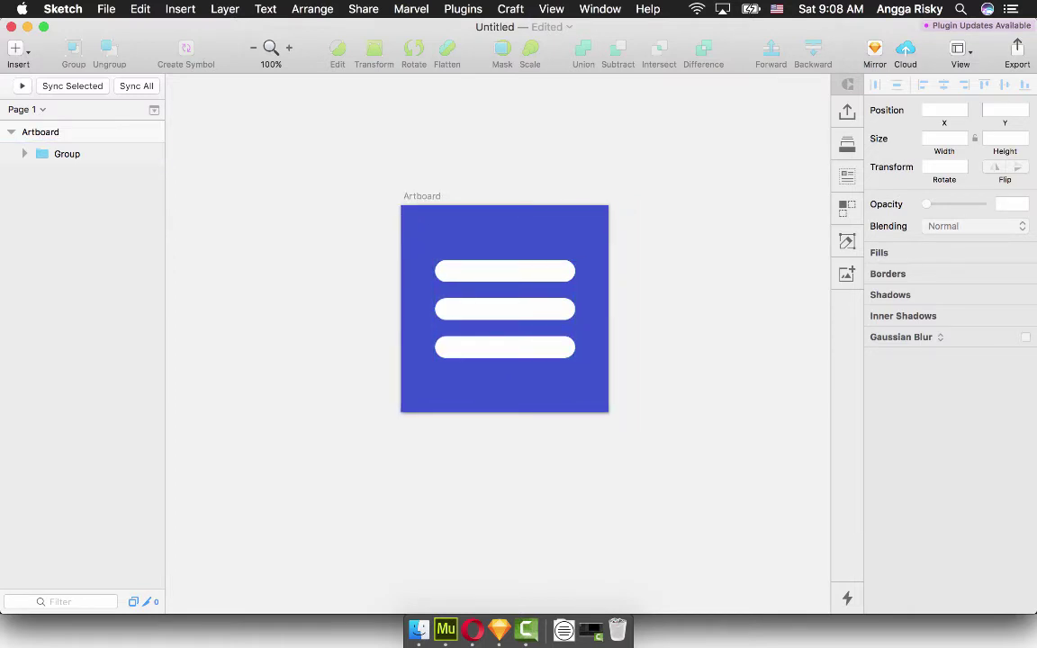
left_click(54, 133)
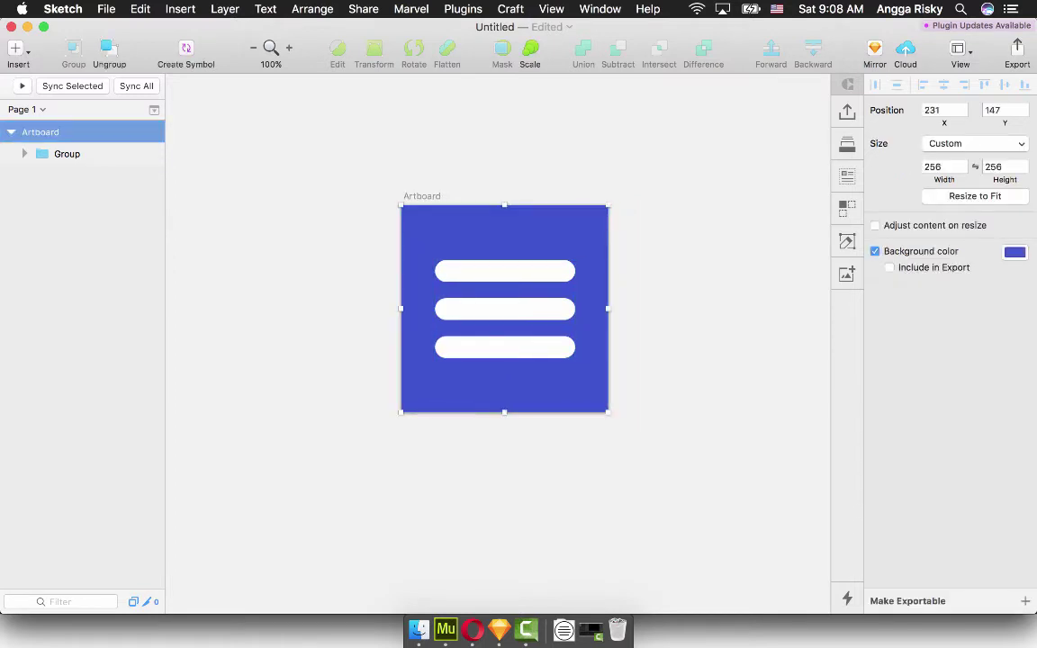
left_click(907, 600)
left_click(931, 601)
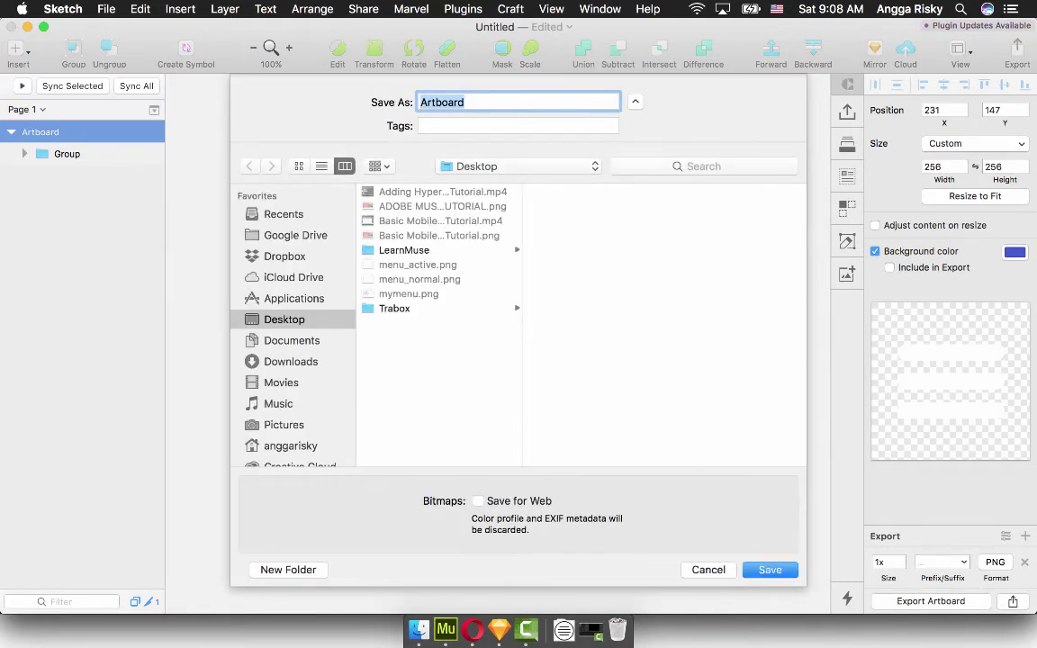
type("menuburger")
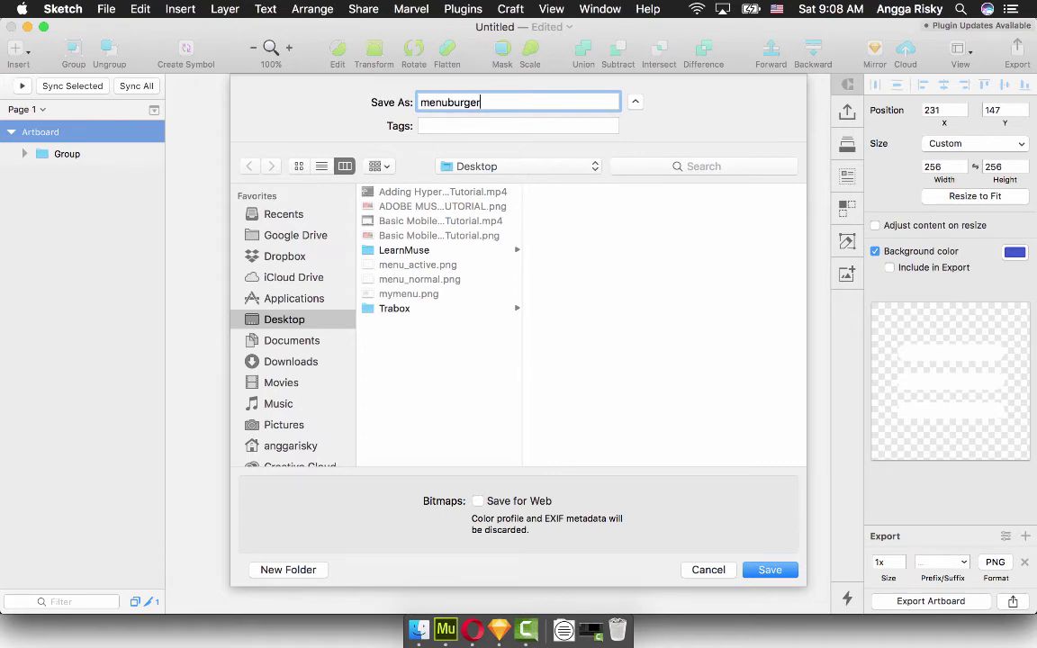
key("Return")
Switch to Adobe Muse and place menuburger.png from the Desktop on the white page area below the menu.
left_click(446, 630)
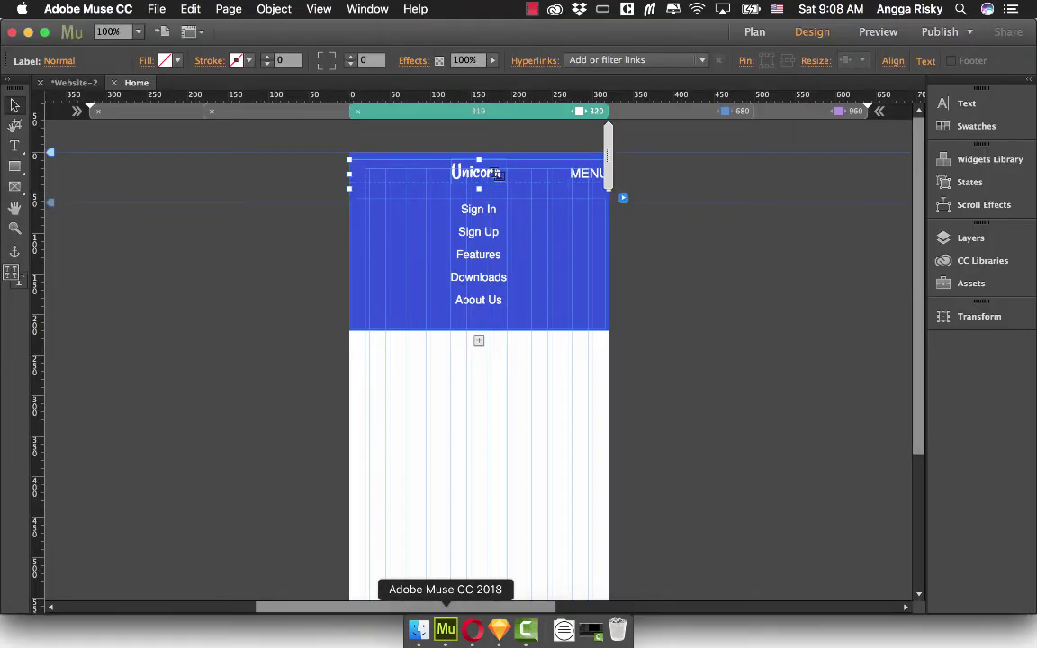
left_click(418, 630)
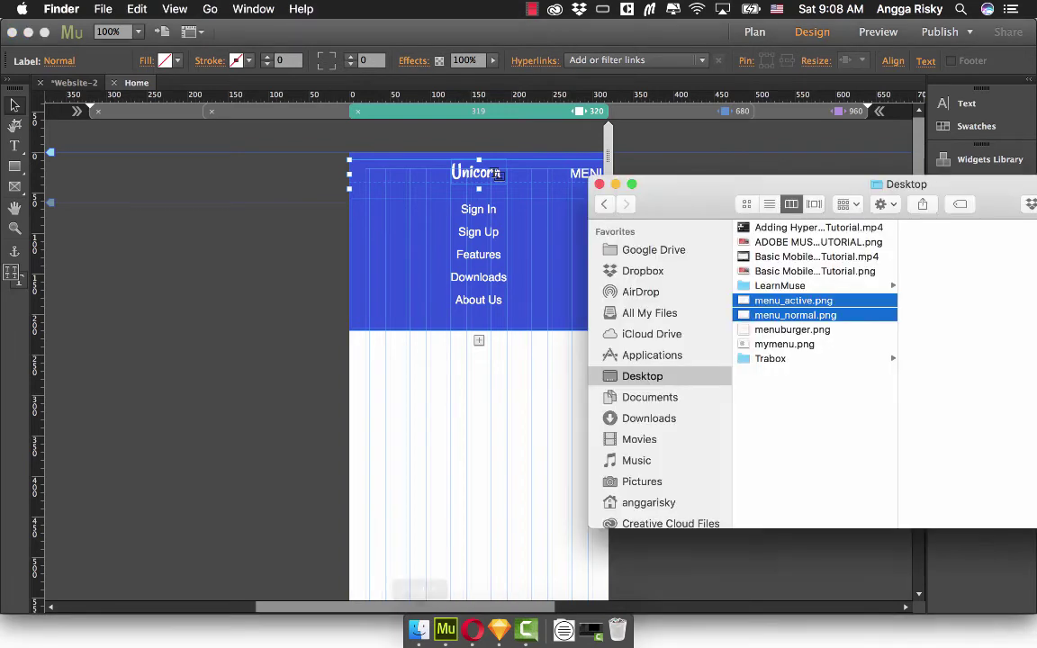
left_click(784, 343)
left_click(792, 329)
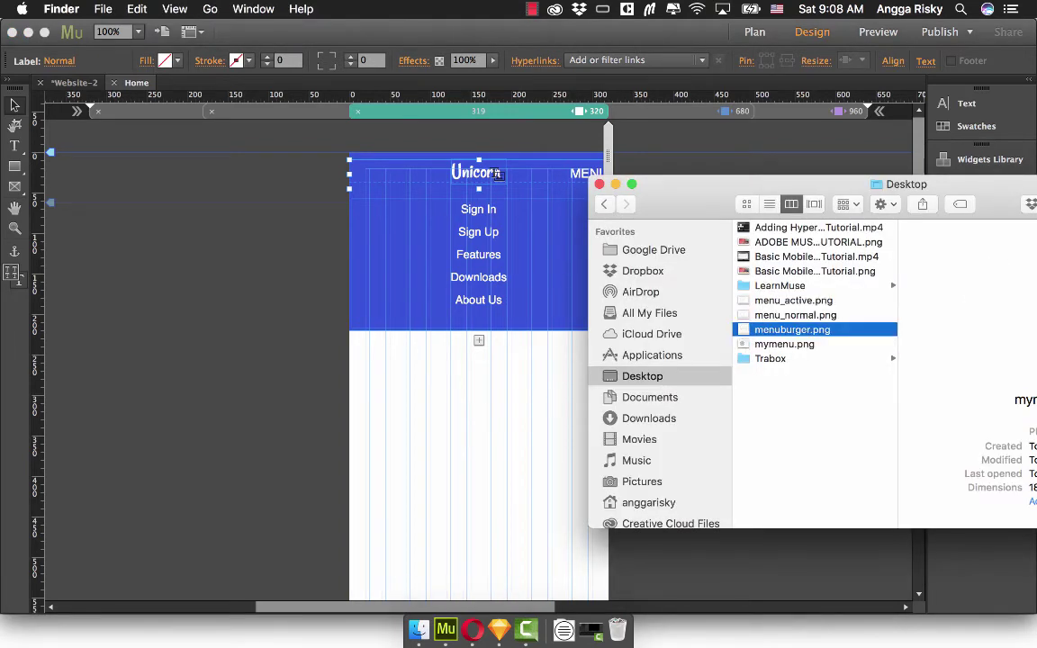
left_click_drag(792, 329, 498, 424)
left_click_drag(542, 473, 469, 416)
Copy the placed burger image and paste it as the background image of the Accordion label in its normal state.
right_click(467, 416)
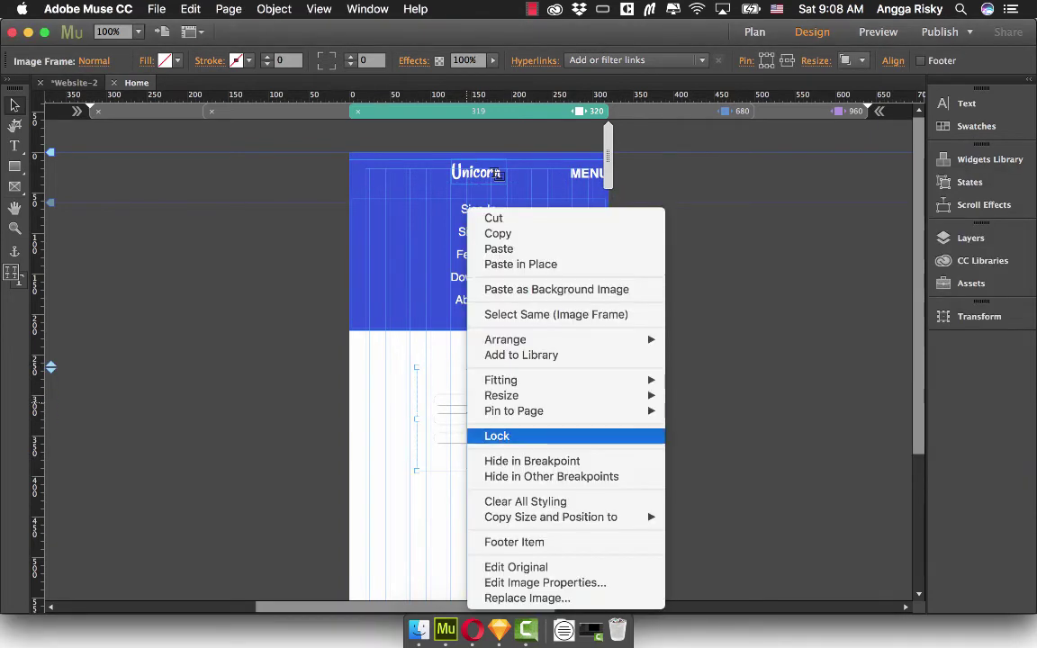
left_click(498, 234)
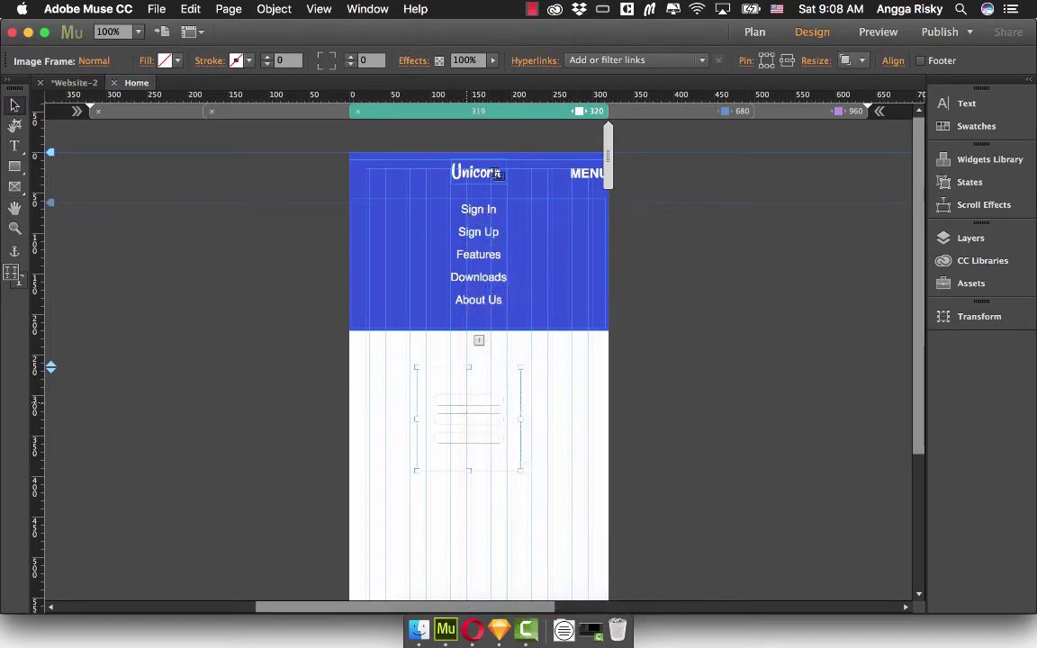
left_click(550, 175)
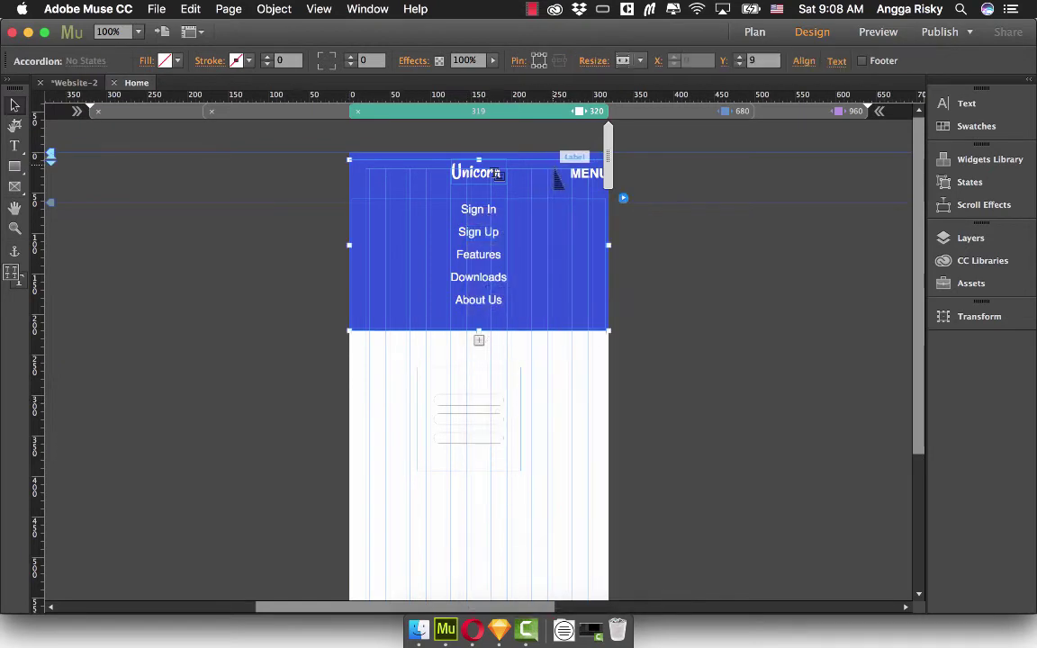
left_click(553, 176)
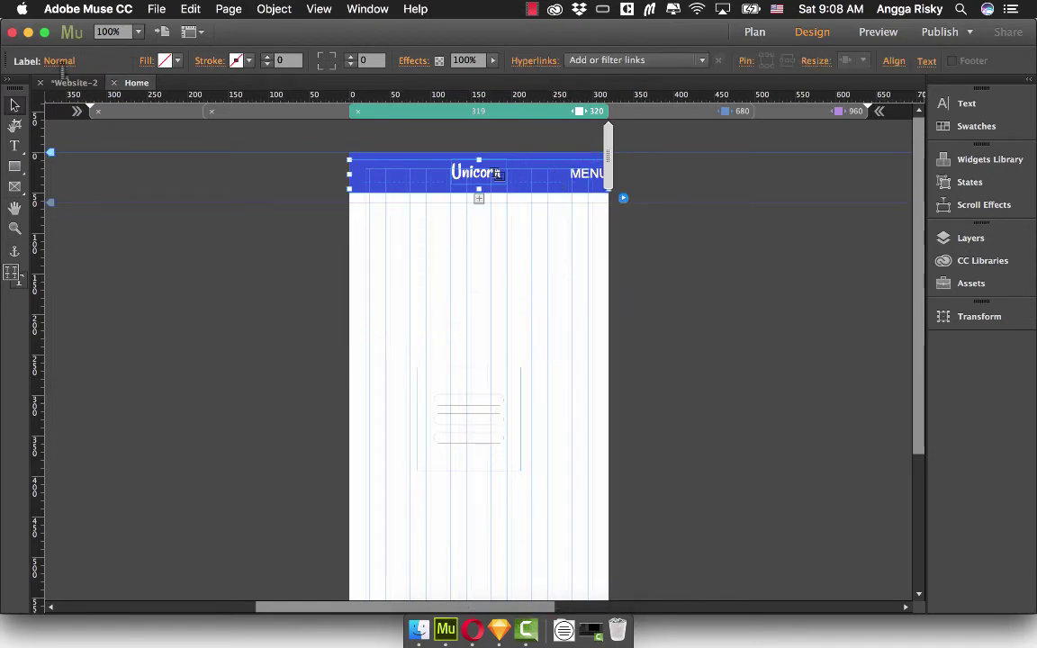
right_click(365, 171)
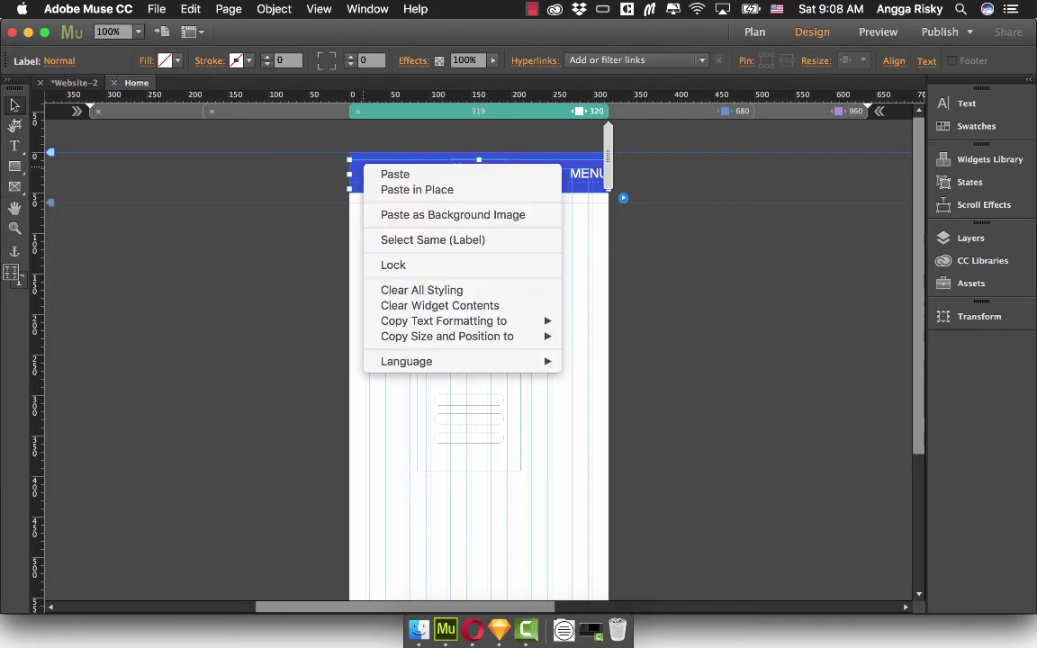
left_click(453, 214)
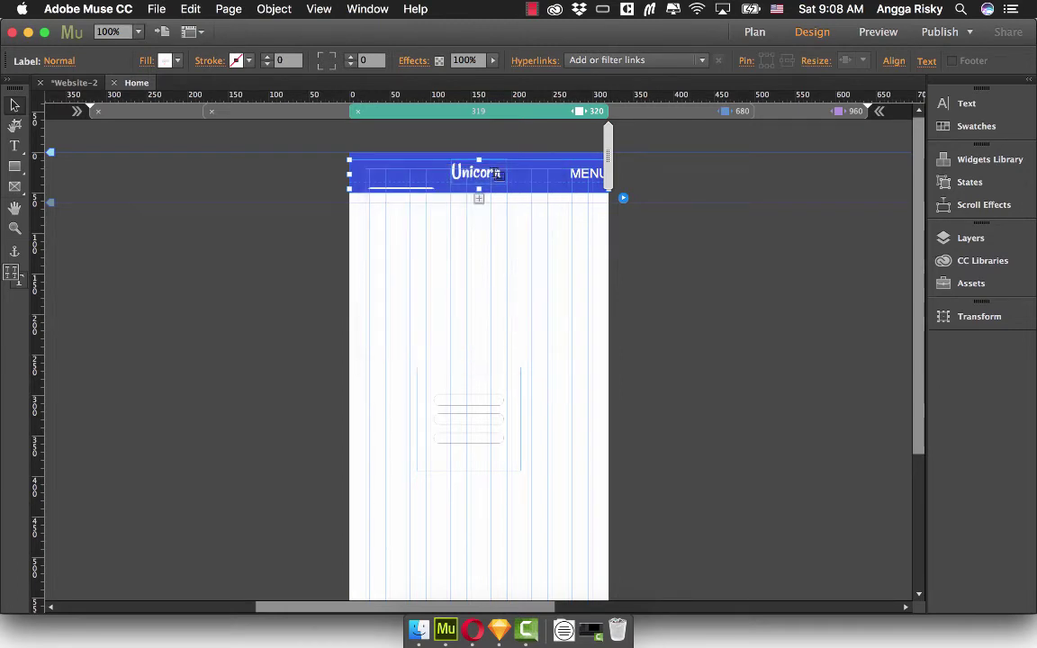
Set the label's background image fitting to Scale to Fit and align it to the middle right.
left_click(145, 61)
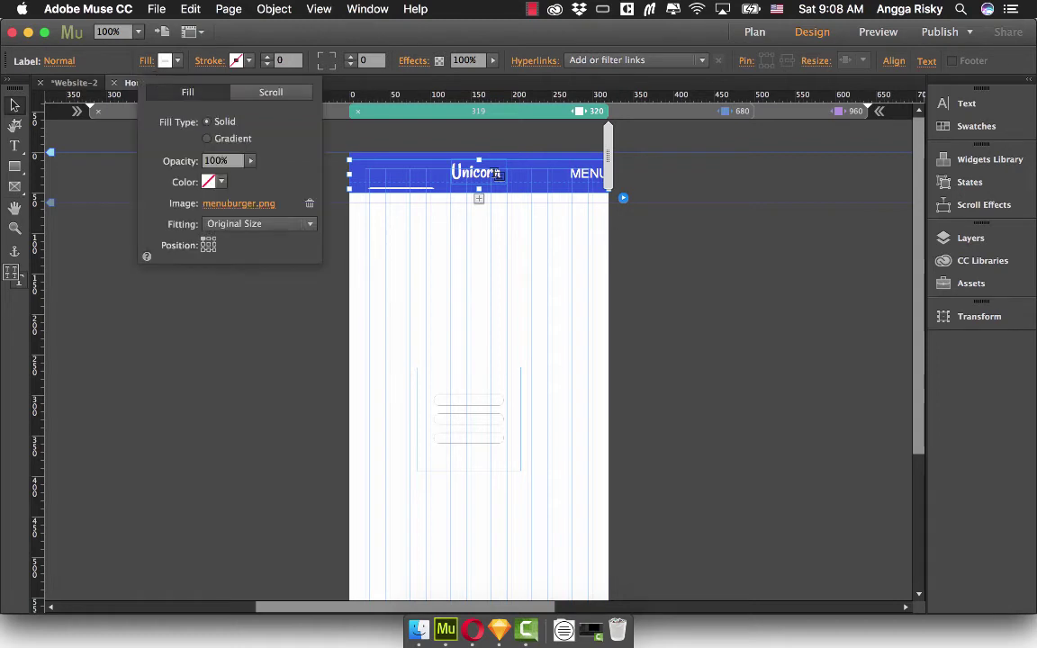
left_click(258, 224)
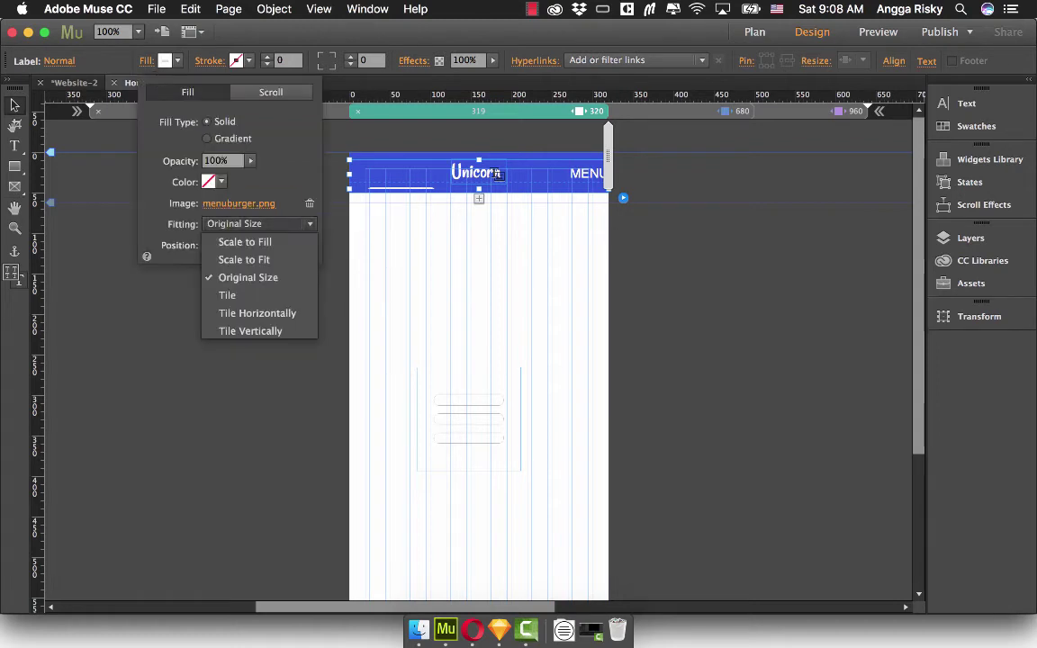
left_click(243, 259)
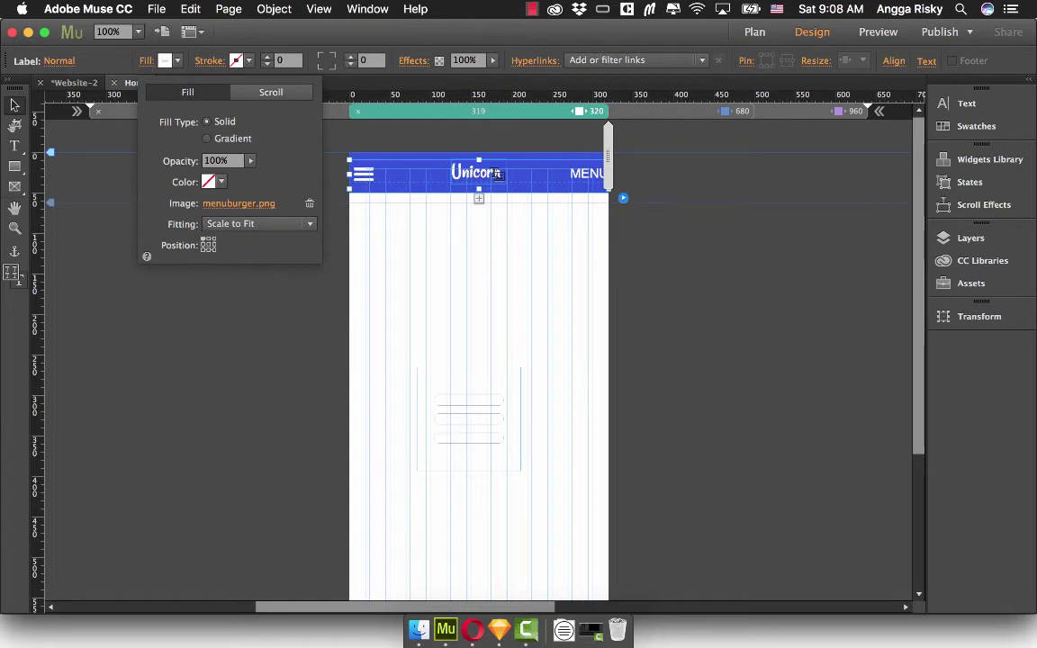
left_click(213, 245)
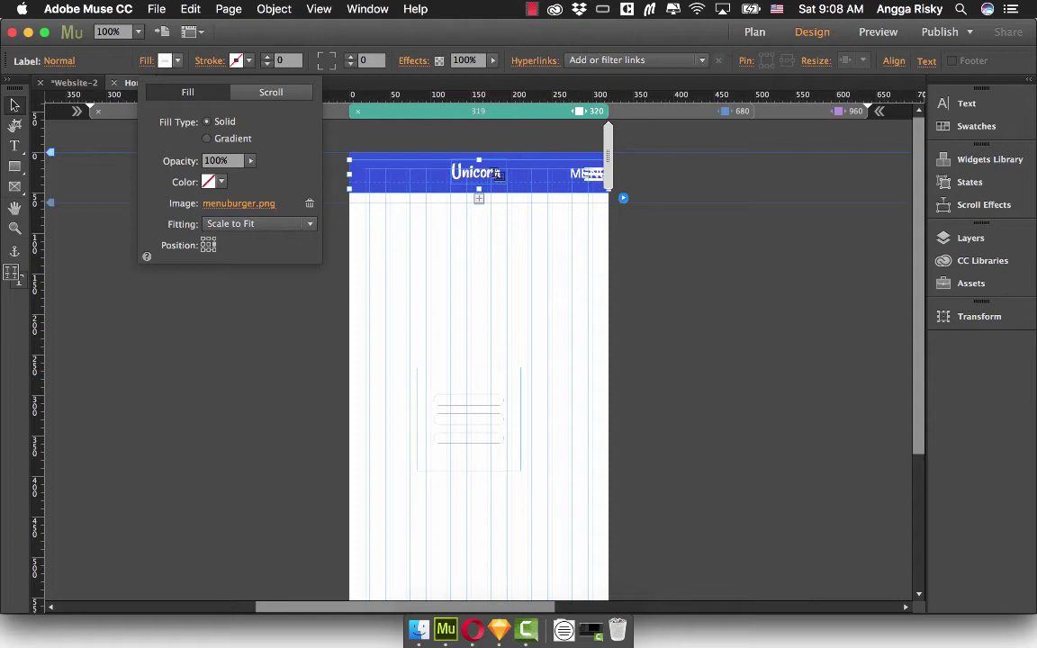
key("Escape")
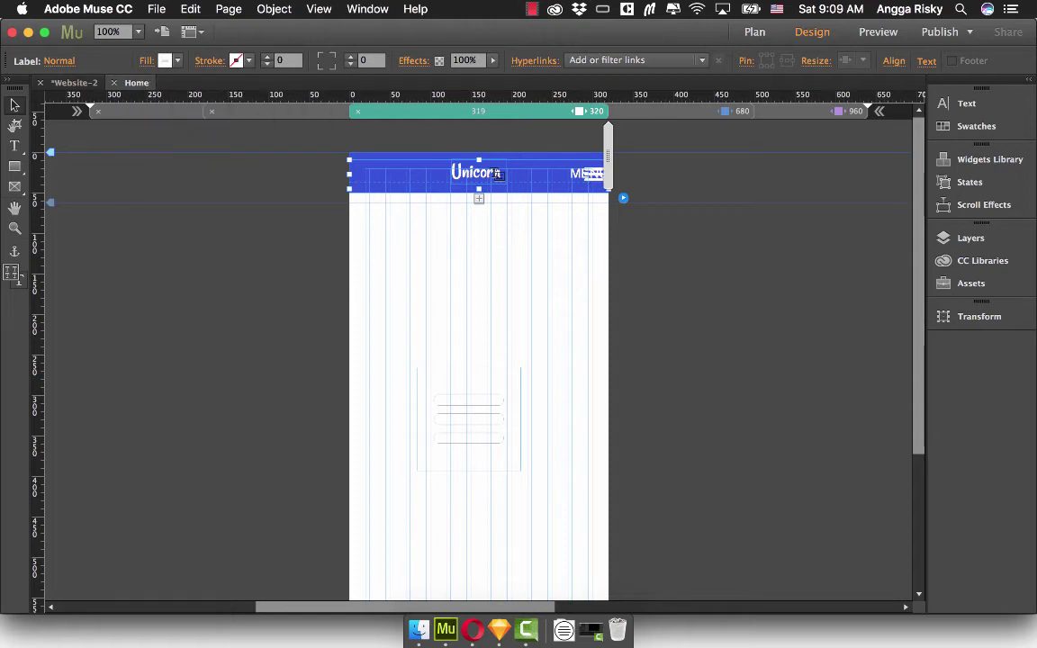
Set the font size of the label's MENU text to 1 in the normal state.
left_click(497, 174)
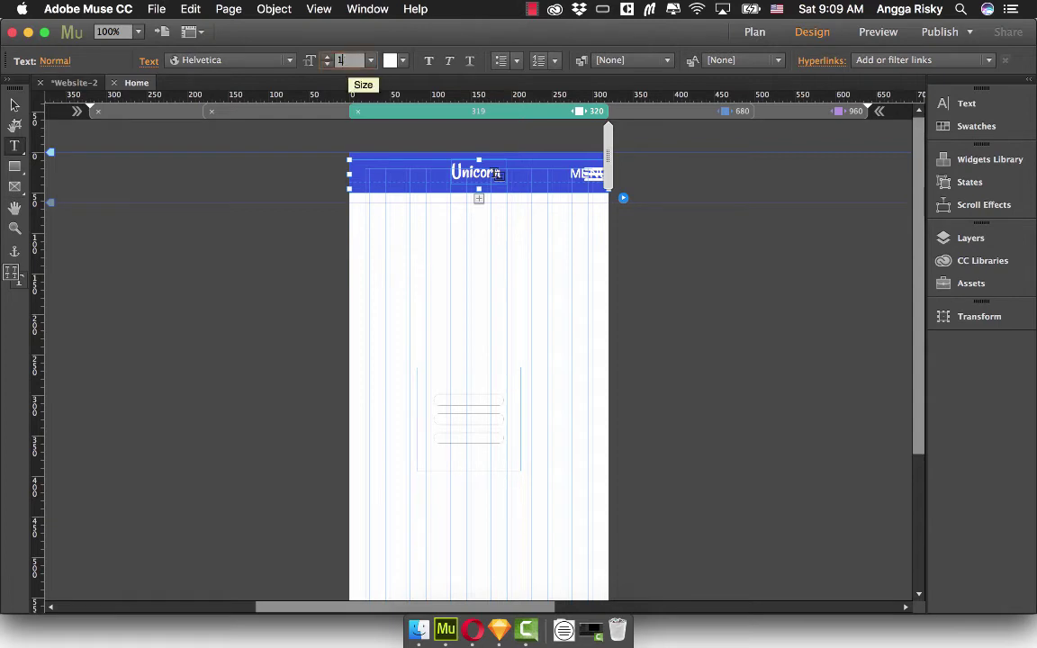
key("Return")
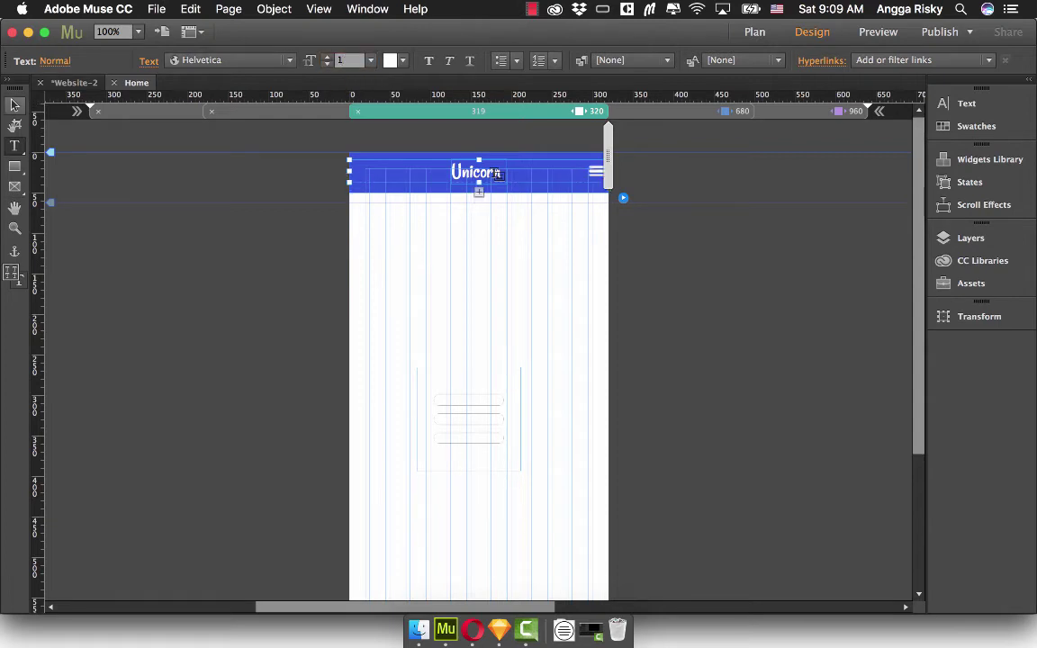
key("Escape")
left_click(173, 250)
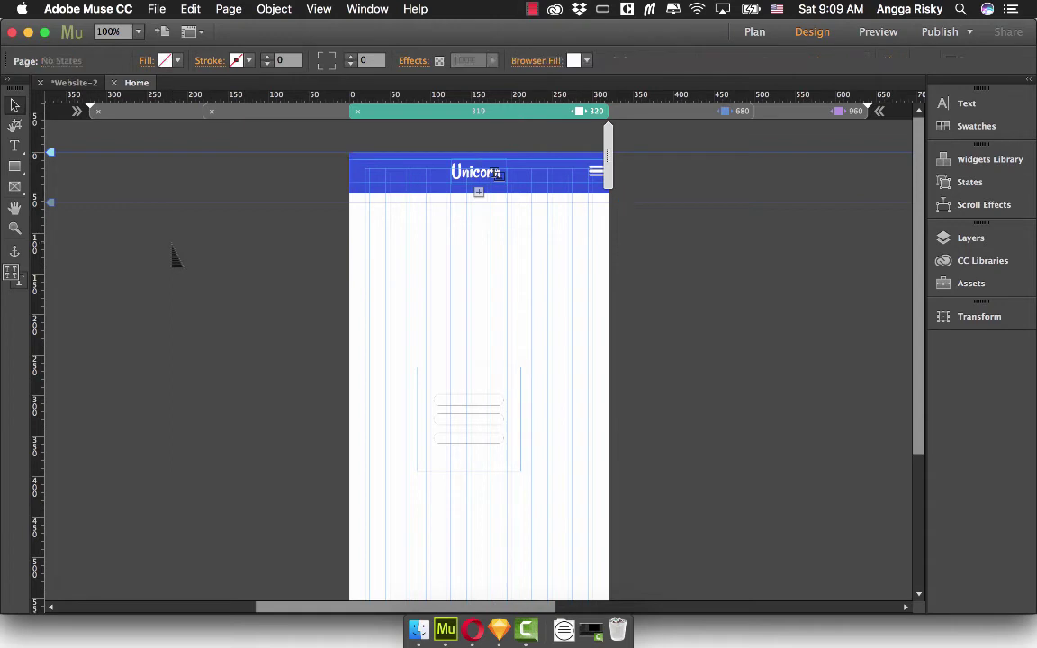
Preview the site in the browser and inspect the page in the responsive device view.
left_click(156, 8)
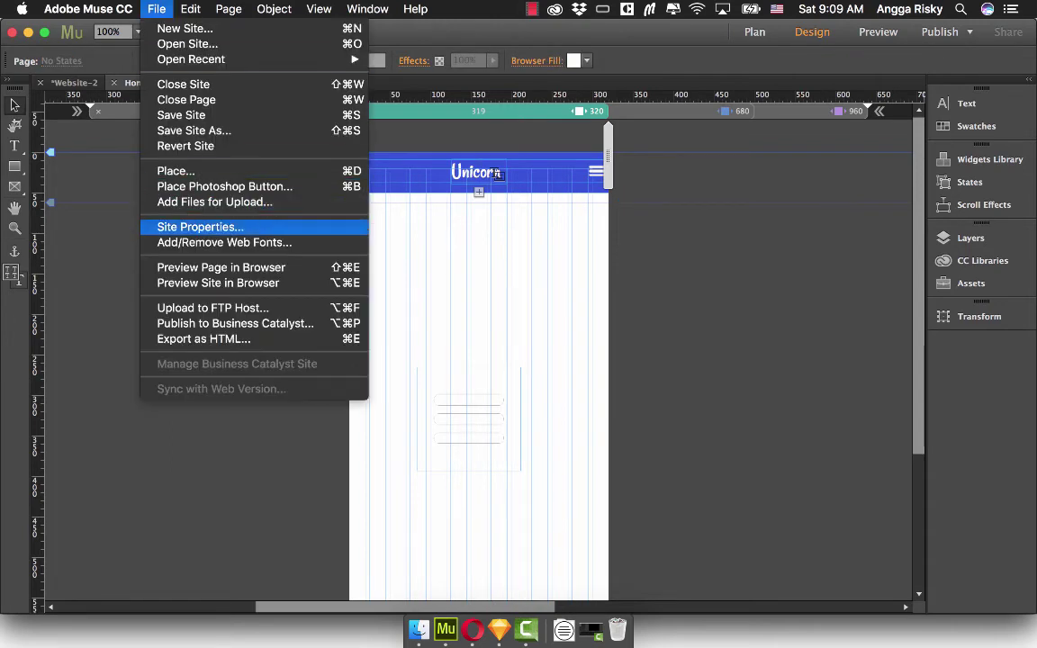
left_click(217, 282)
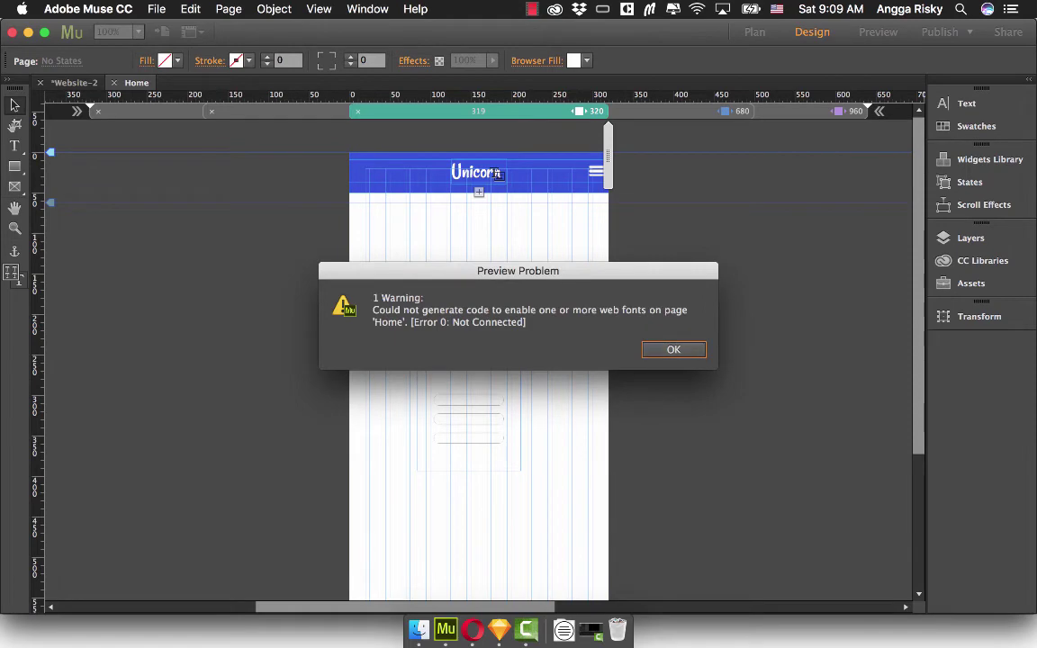
key("Return")
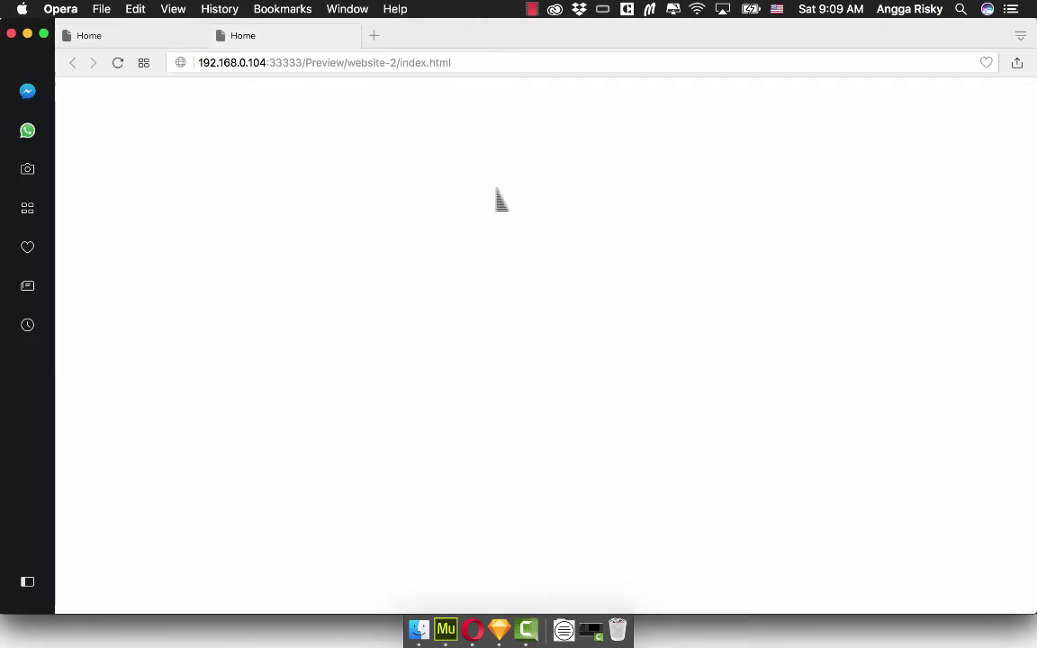
right_click(645, 163)
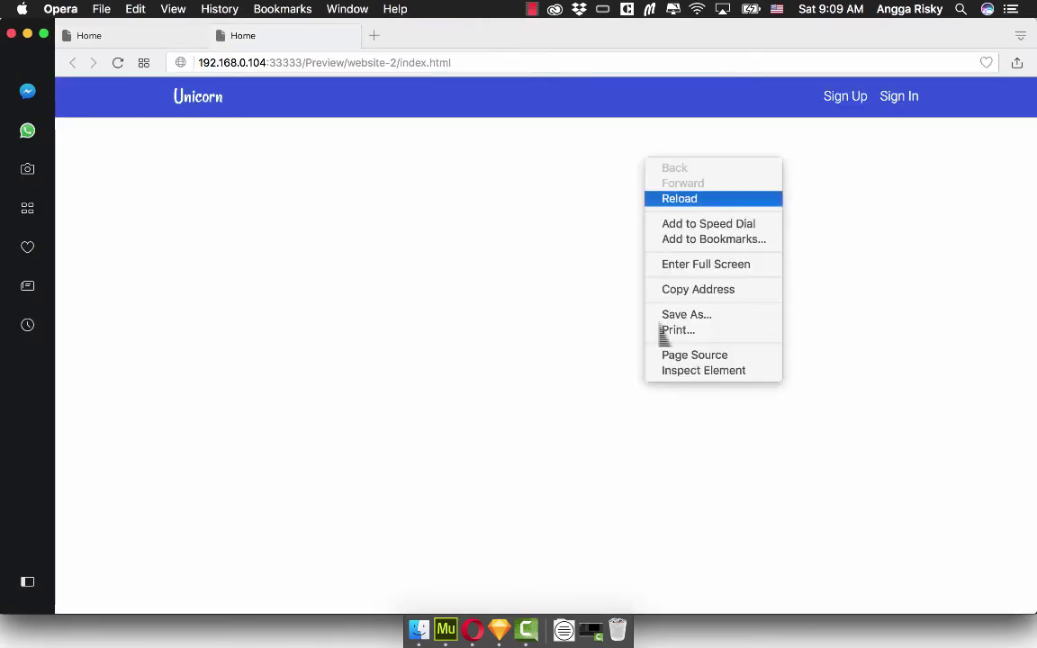
left_click(663, 370)
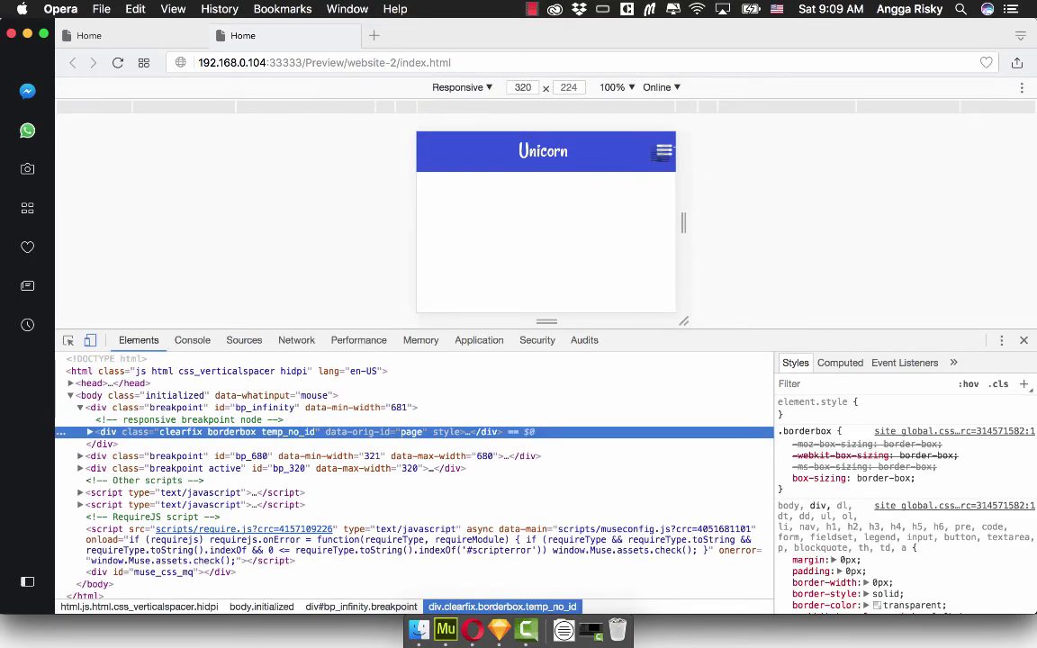
Test opening and closing the burger menu at 320 px, and check the header at the 768 px tablet width.
left_click(662, 150)
left_click(663, 150)
left_click(752, 107)
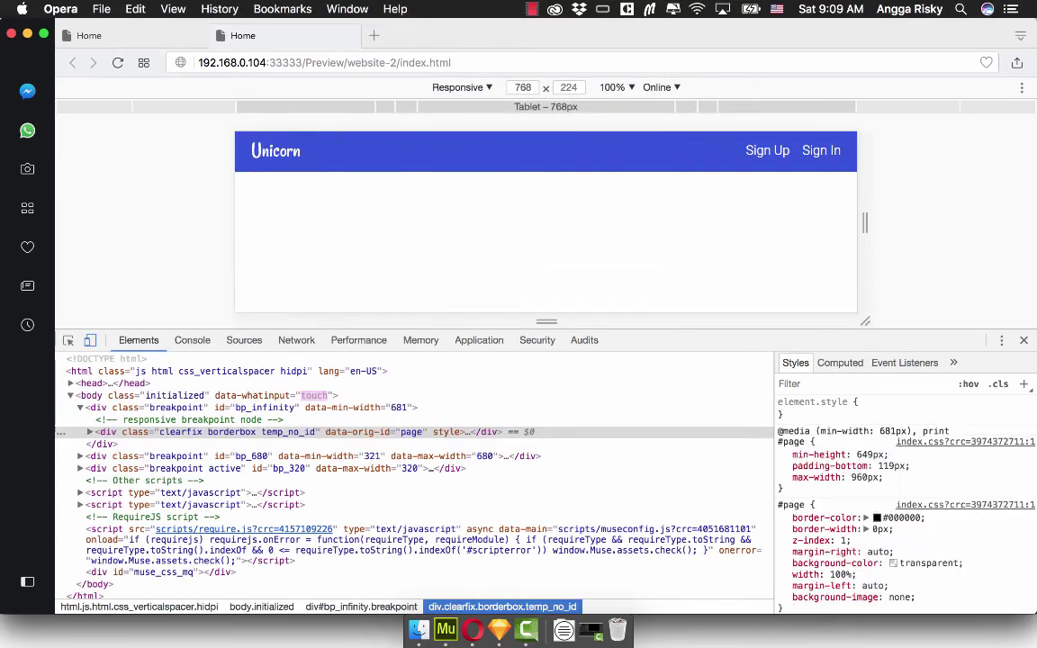
left_click(545, 106)
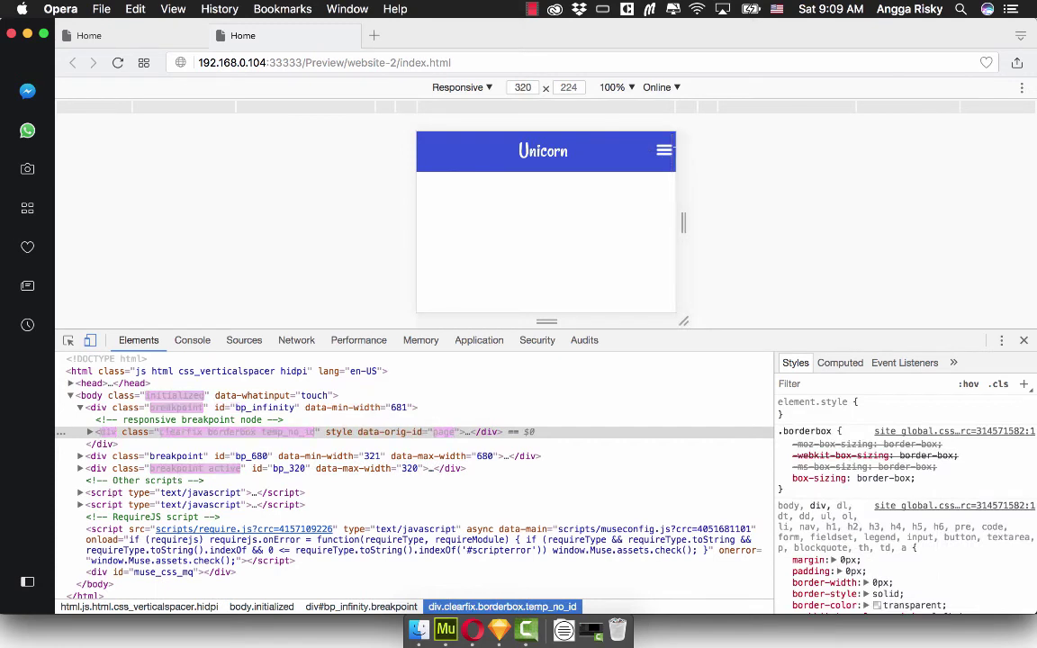
left_click(662, 150)
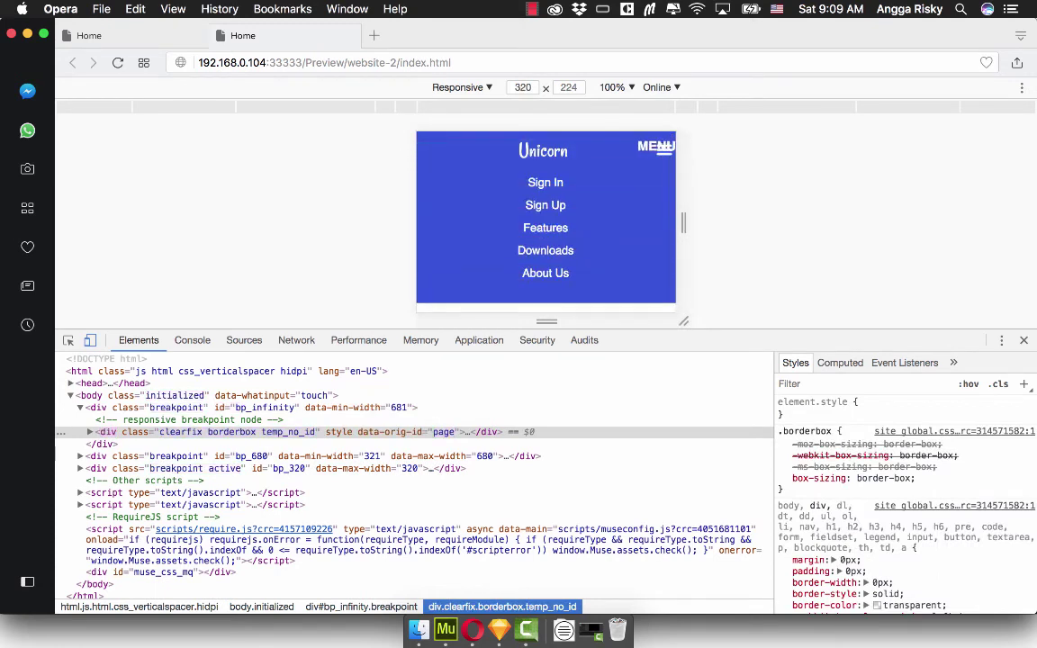
left_click(662, 150)
left_click(663, 151)
left_click(663, 150)
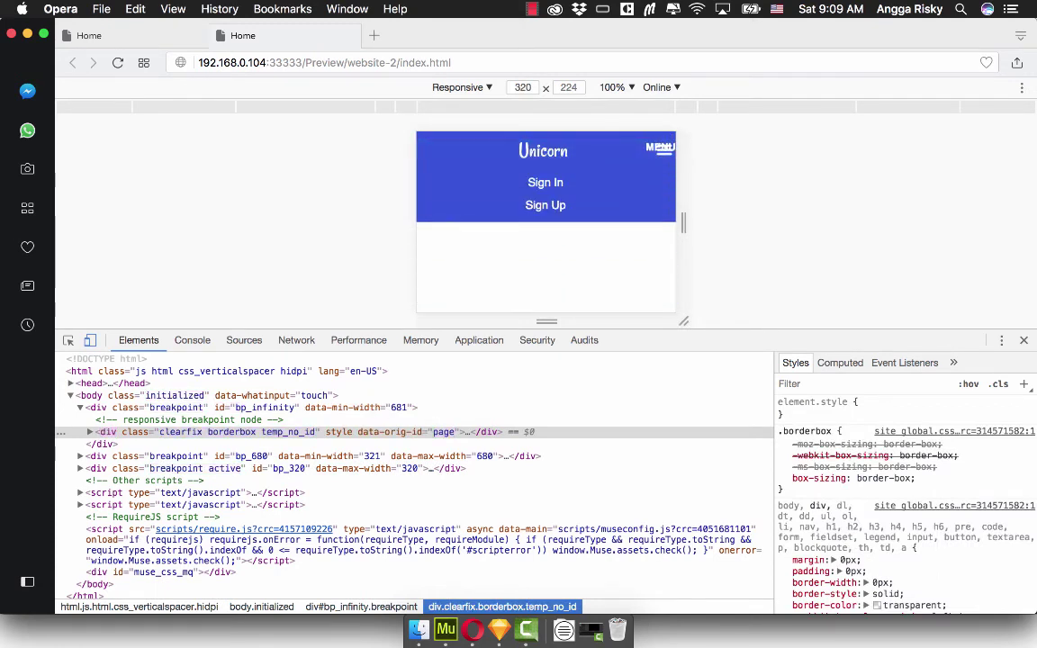
Switch to Adobe Muse and set the font size of the Accordion label's MENU text to 1 in the Active state.
left_click(446, 631)
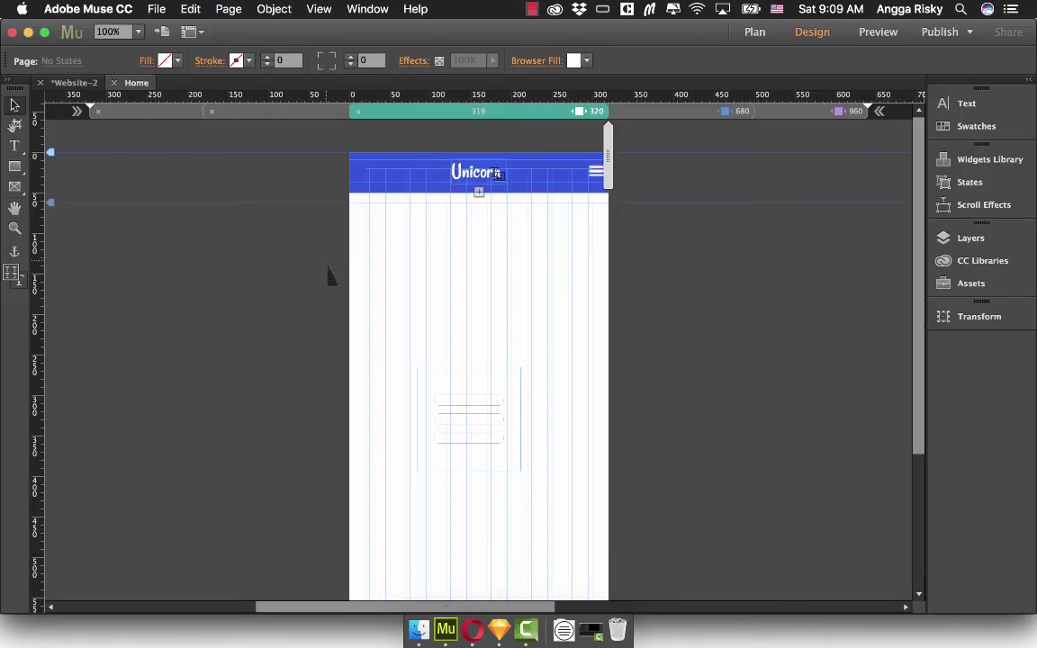
left_click(555, 171)
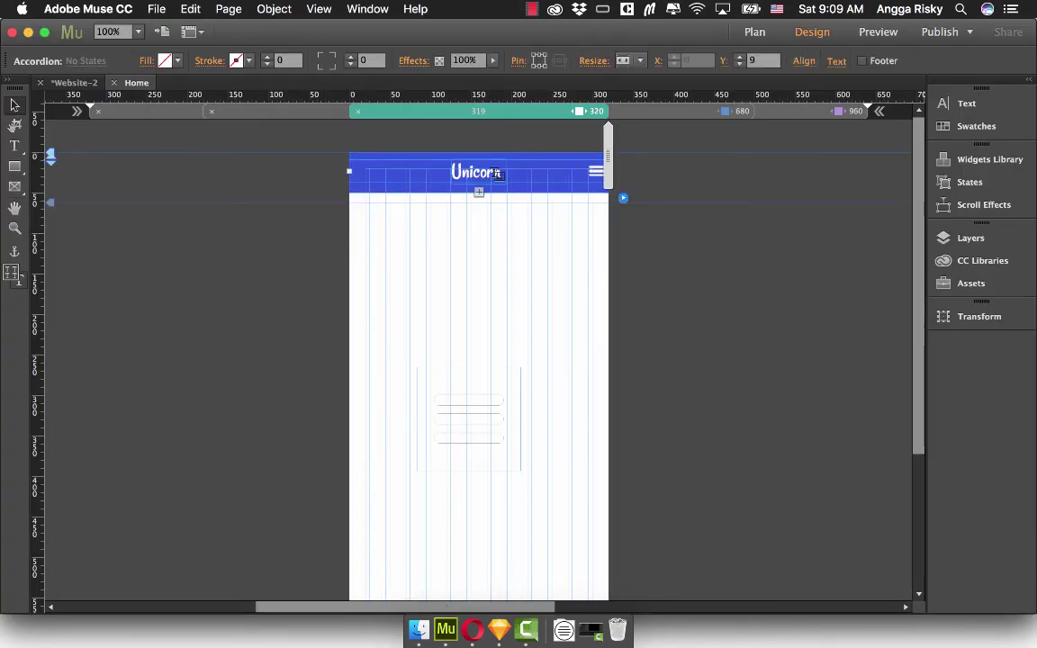
left_click(497, 174)
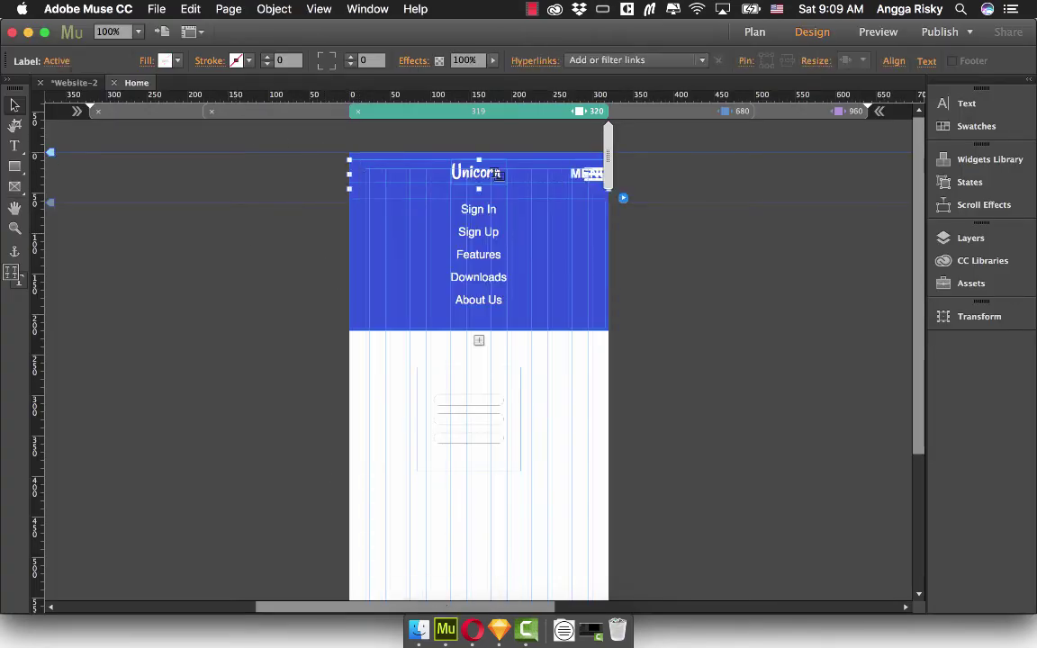
left_click(57, 60)
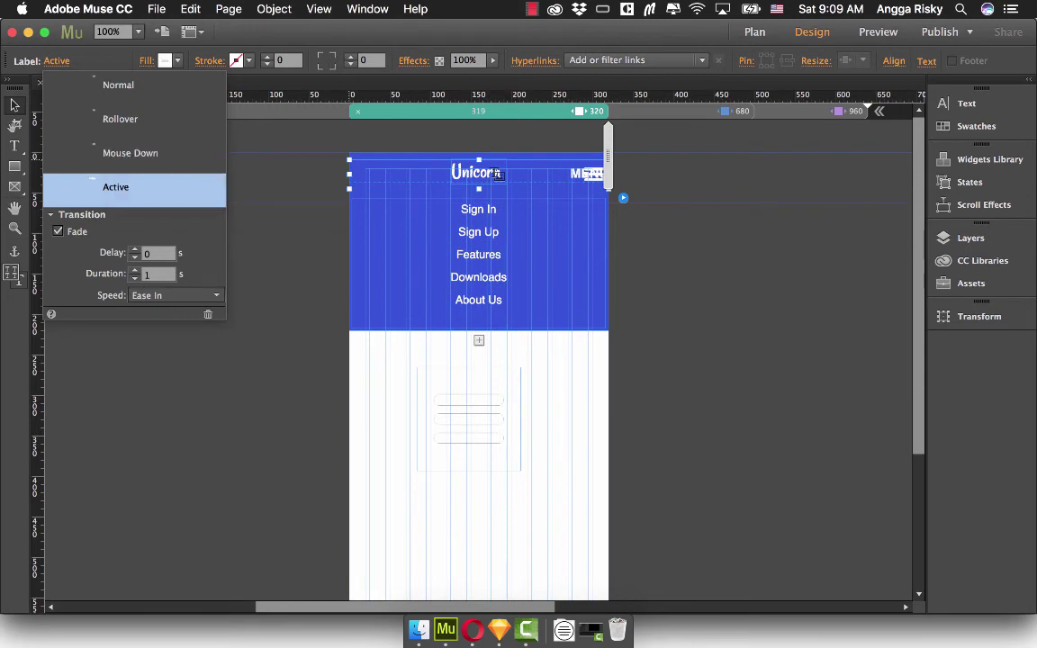
left_click(60, 62)
left_click(497, 174)
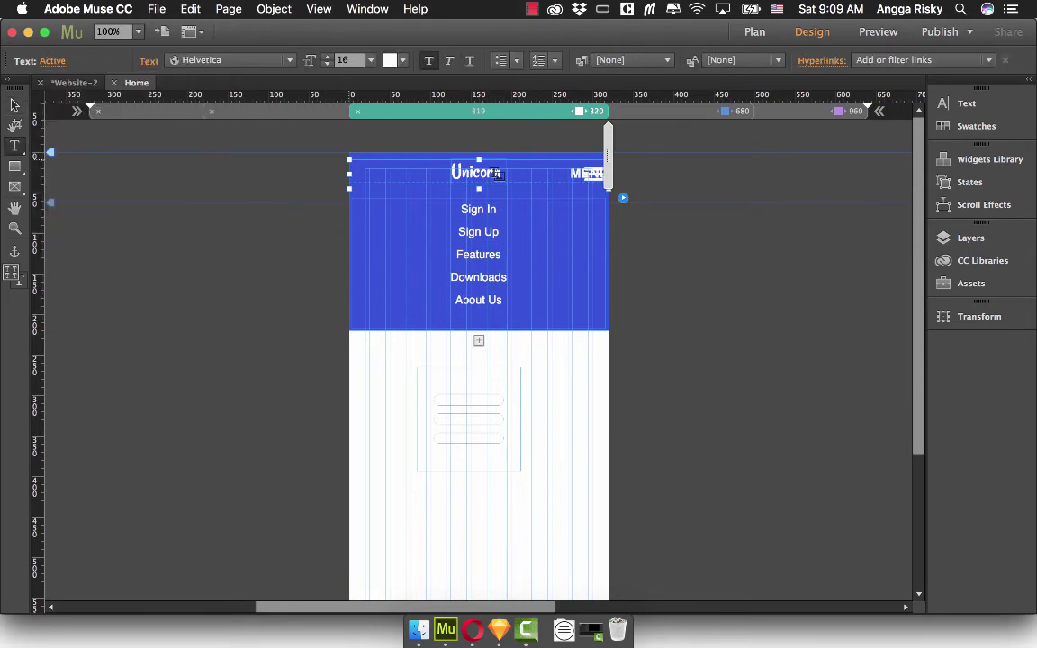
left_click(342, 61)
type("1")
key("Return")
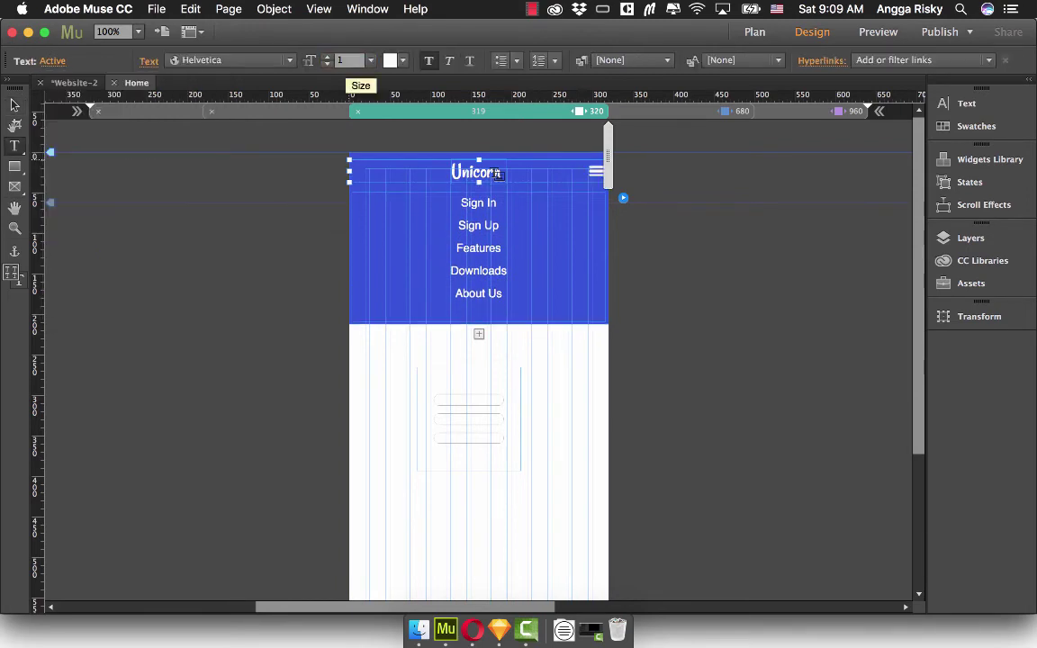
key("Escape")
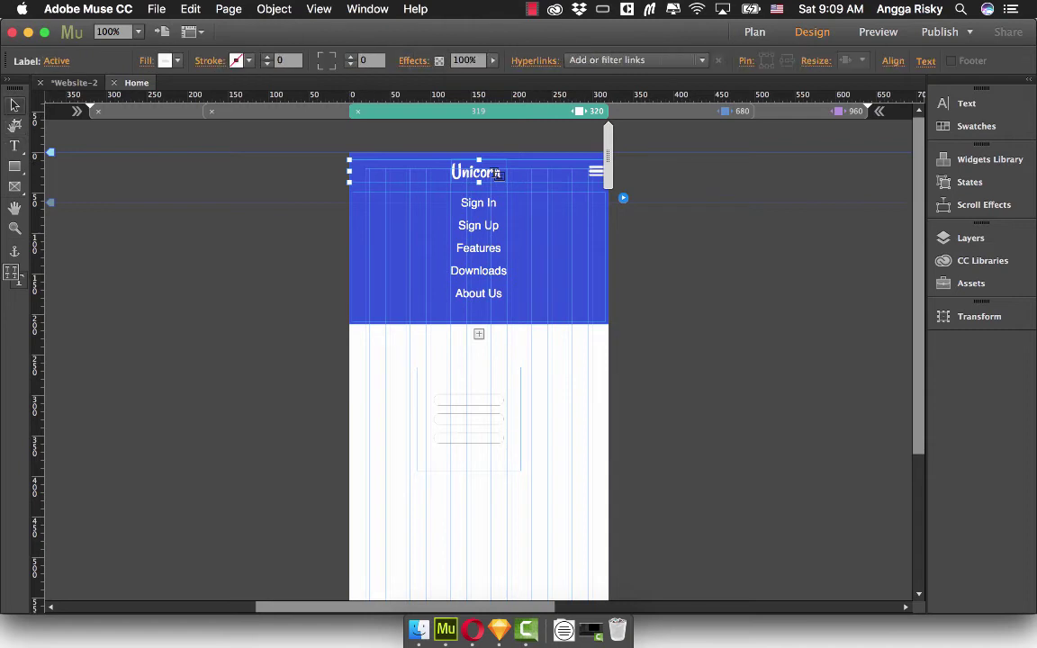
Check the label's appearance in the Normal, Rollover, Mouse Down and Active states.
left_click(59, 63)
left_click(102, 87)
left_click(100, 116)
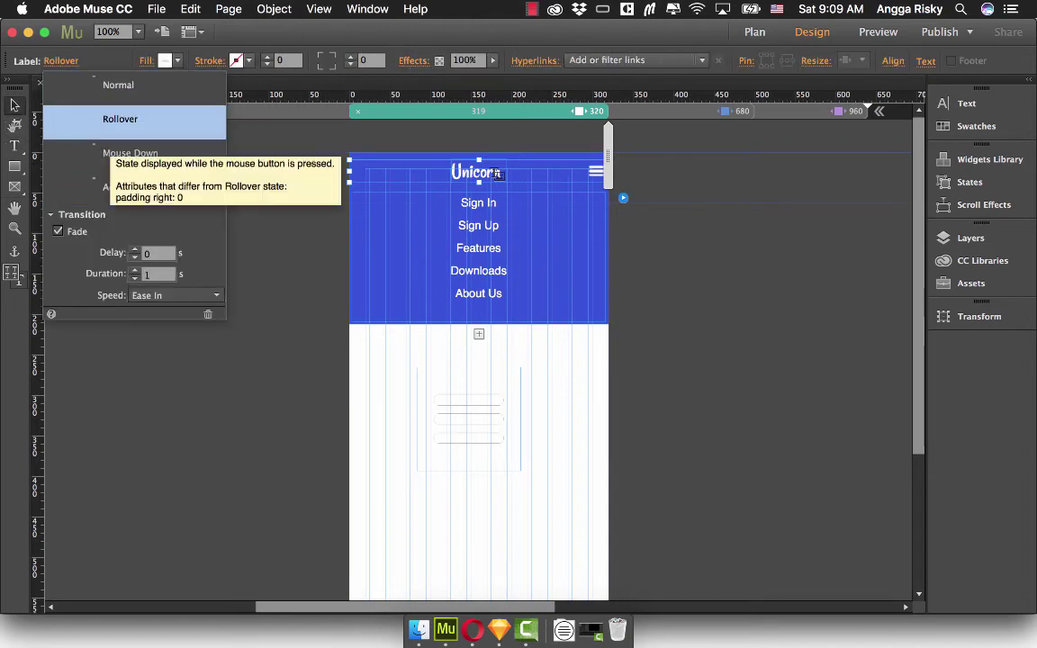
left_click(102, 149)
left_click(104, 182)
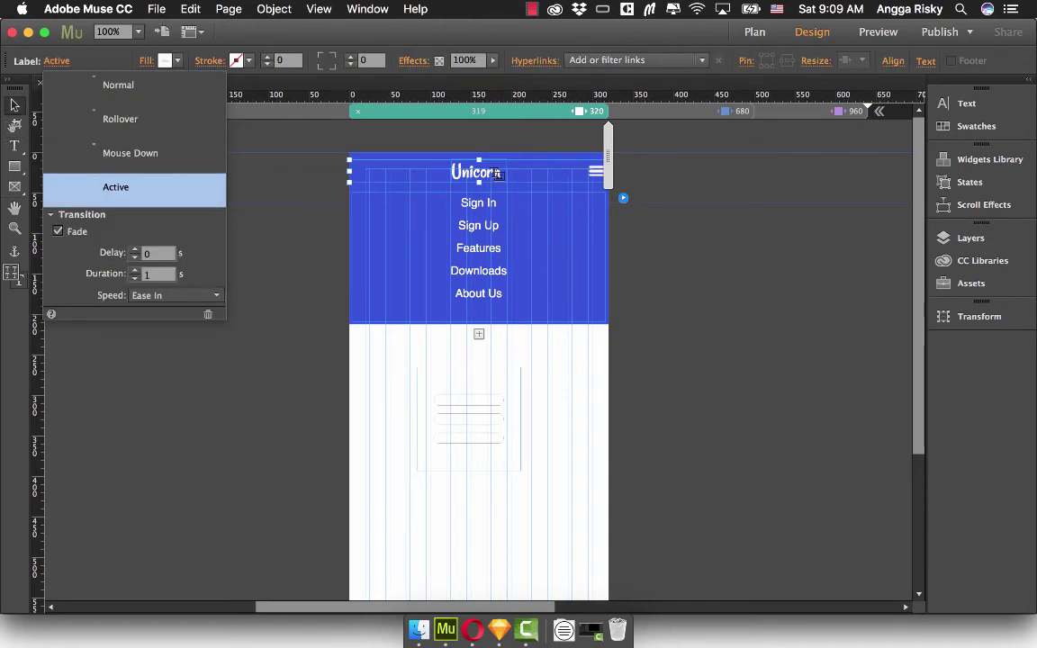
Preview the site in the browser again, close the older preview tabs and inspect the page in the responsive view.
left_click(156, 9)
left_click(218, 283)
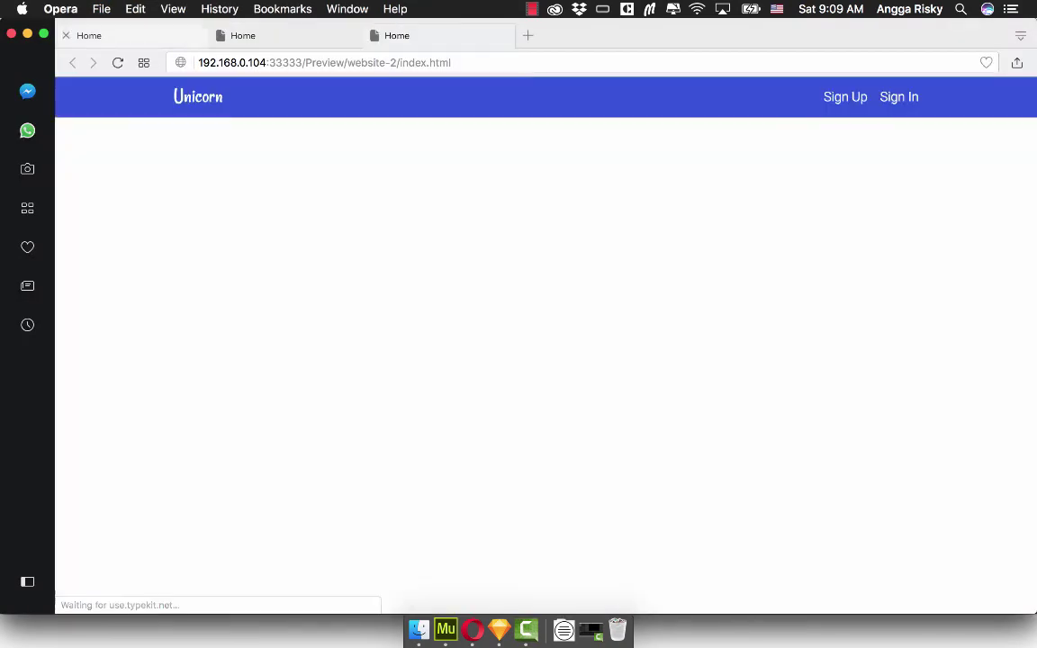
left_click(65, 35)
left_click(66, 35)
right_click(316, 209)
left_click(360, 422)
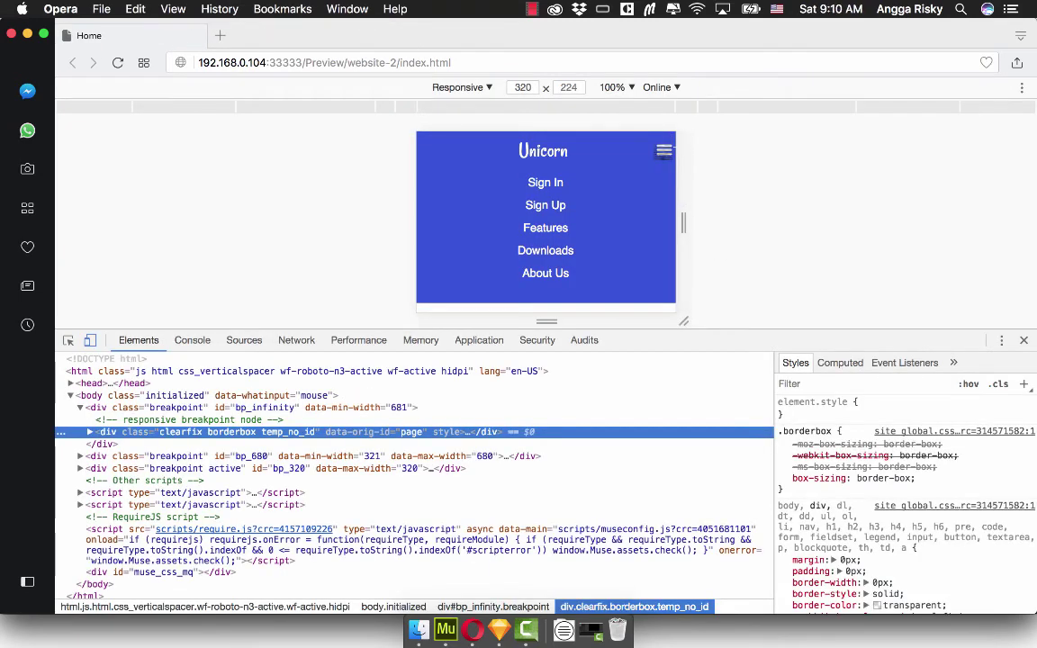
Test opening and closing the burger menu at the 320 px width.
left_click(664, 152)
left_click(663, 151)
left_click(663, 151)
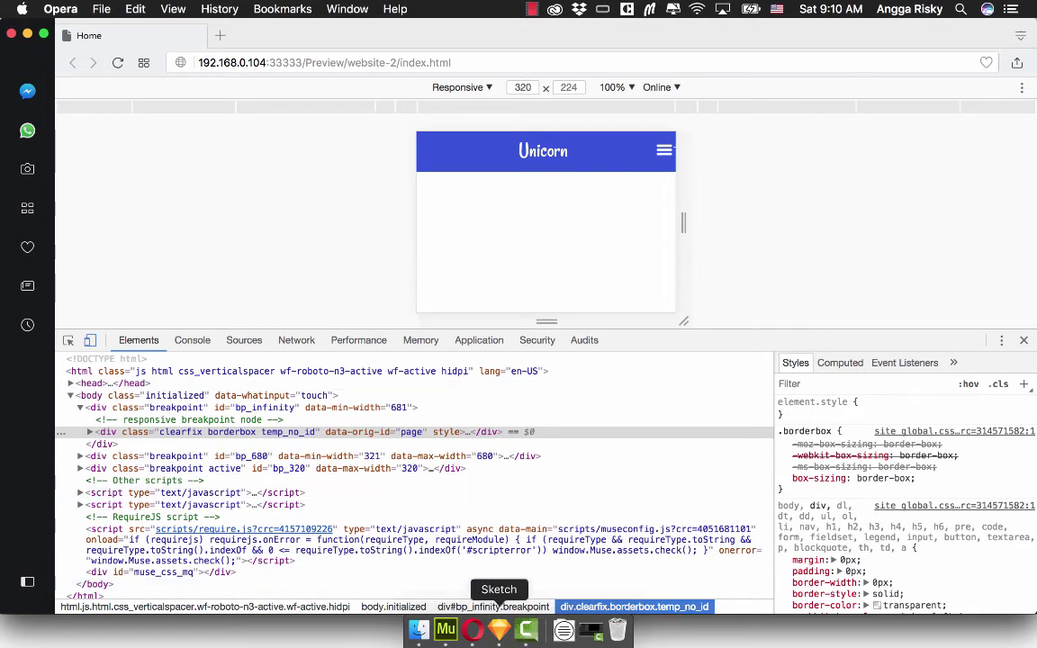
Switch to Sketch, widen the burger icon artboard by 10 px to 266 px and select the icon group to check its position.
left_click(499, 629)
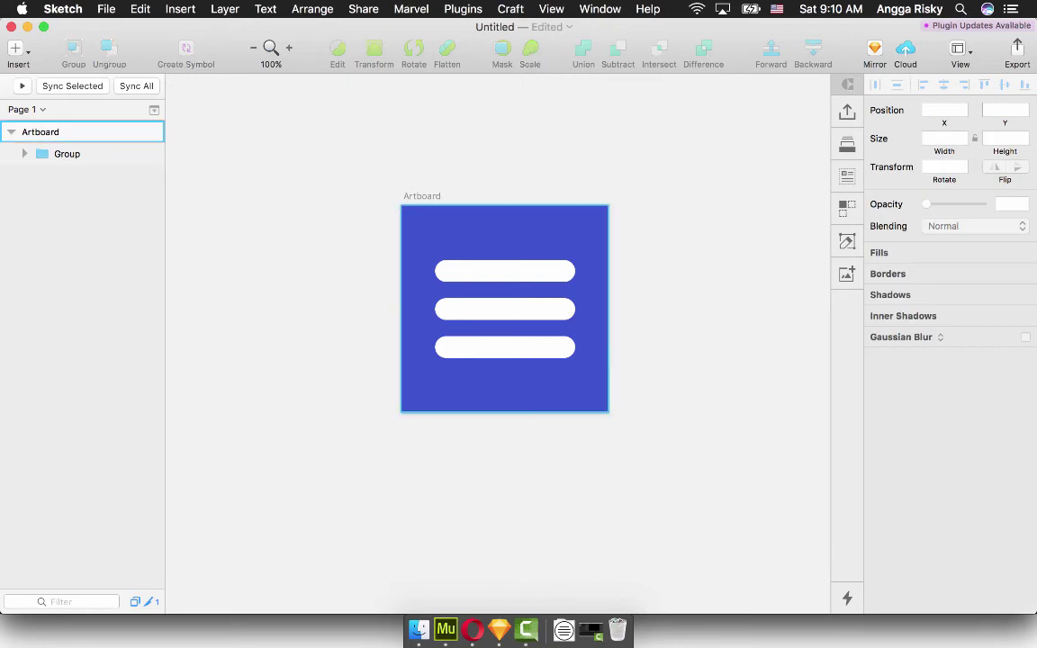
left_click(942, 166)
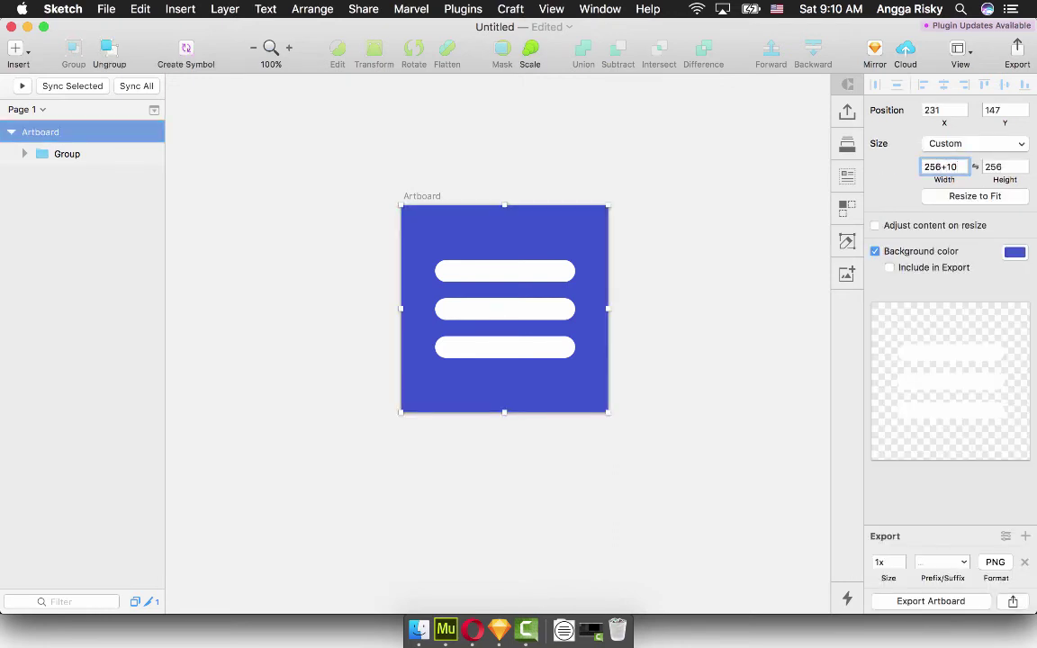
type("+10")
key("Return")
key("Escape")
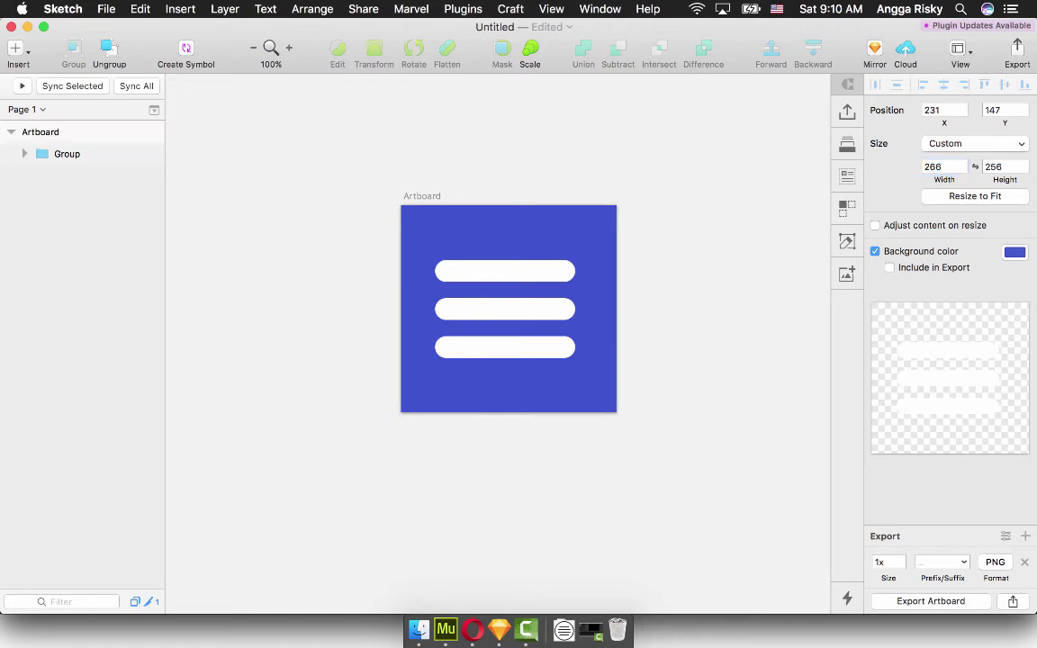
scroll(505, 310, "up", 1)
left_click(497, 323)
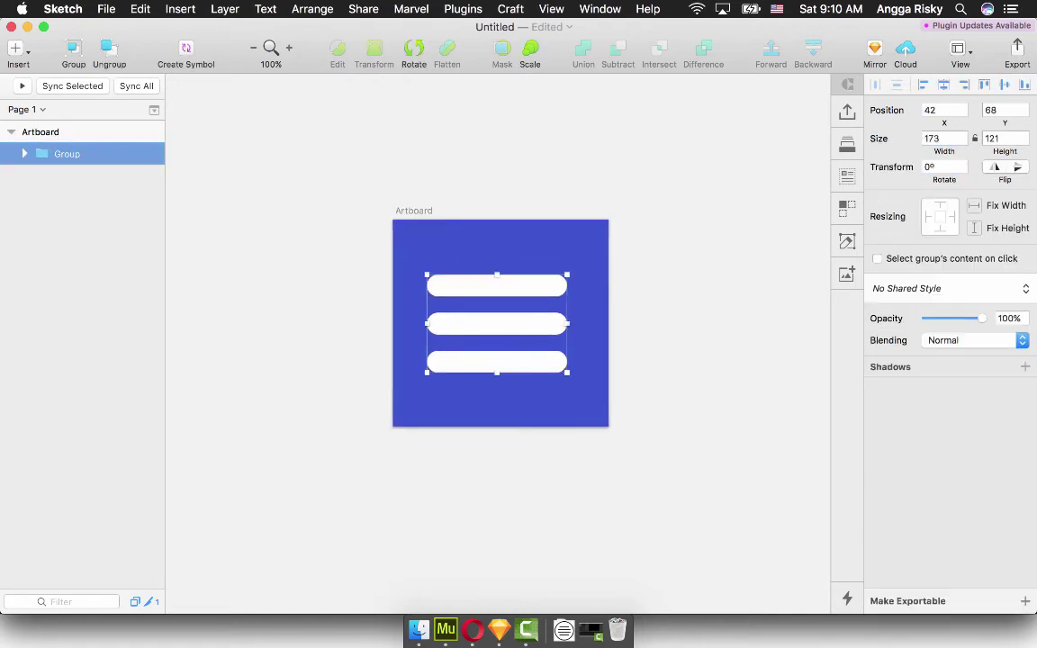
Widen the artboard by another 5 px to 271 px and check the icon group's distances to the artboard edges.
left_click(40, 132)
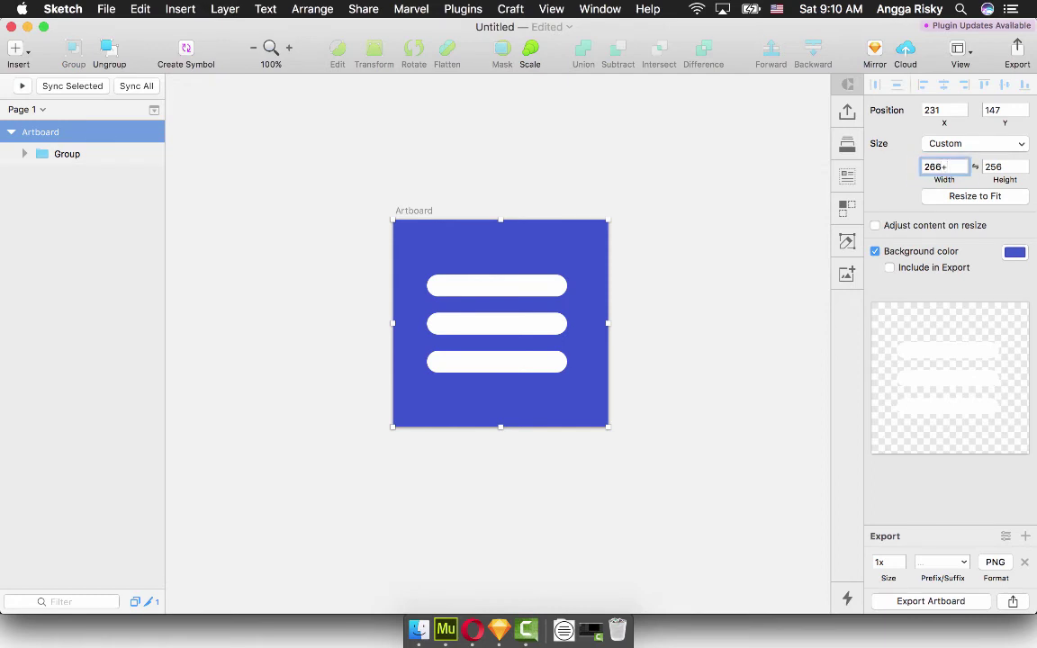
type("5")
key("Return")
key("Escape")
scroll(507, 311, "down", 1)
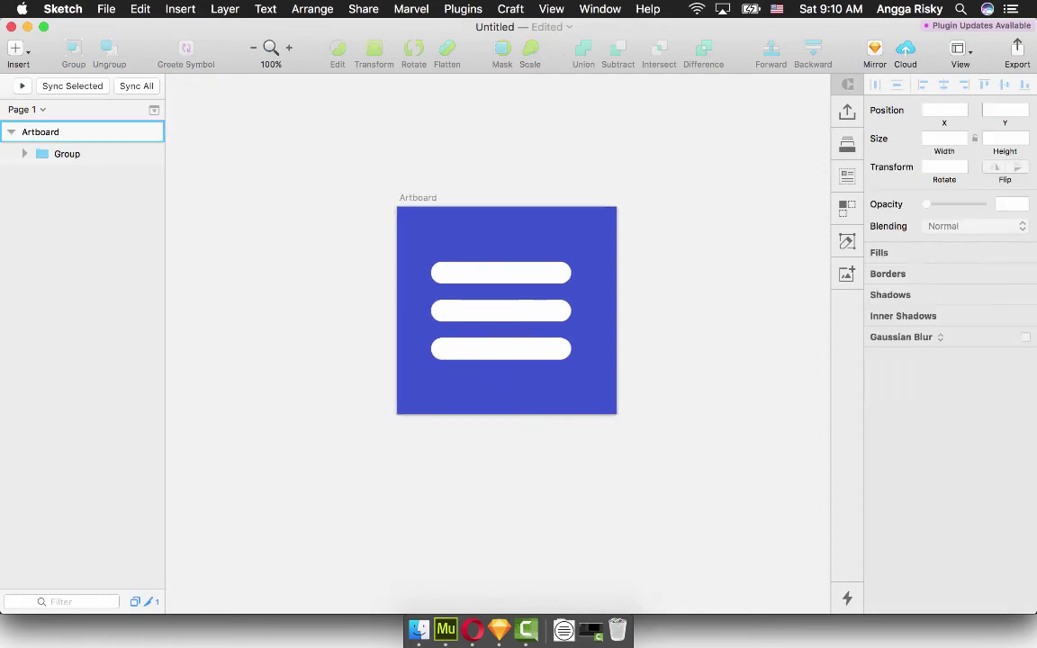
left_click(502, 310)
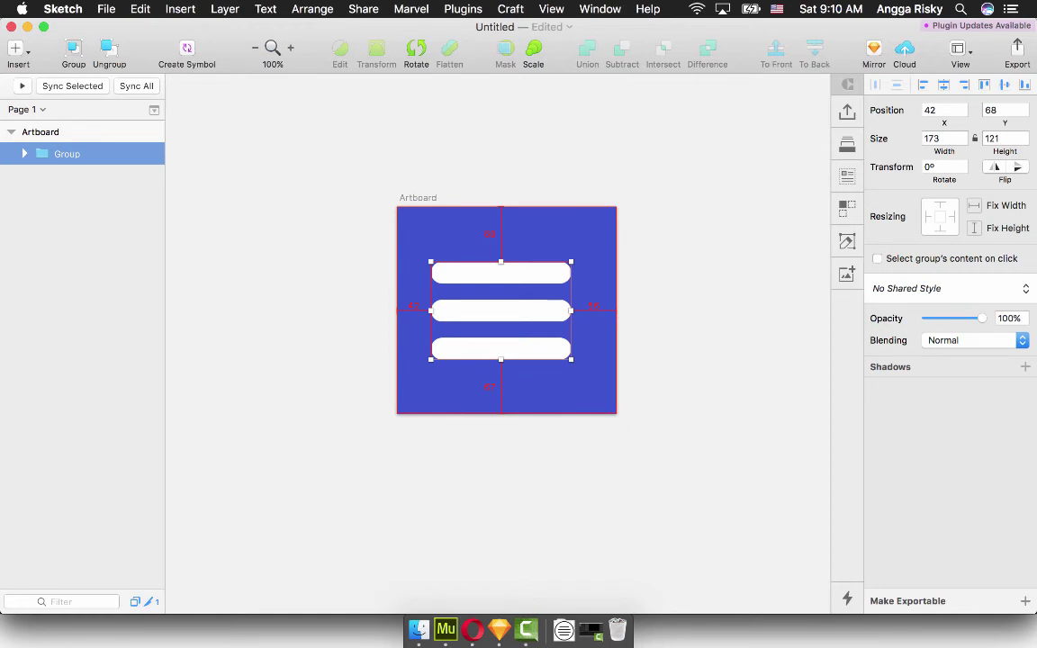
left_click(85, 207)
Export the artboard as a PNG named menuburger to the Desktop, replacing the existing file.
left_click(45, 133)
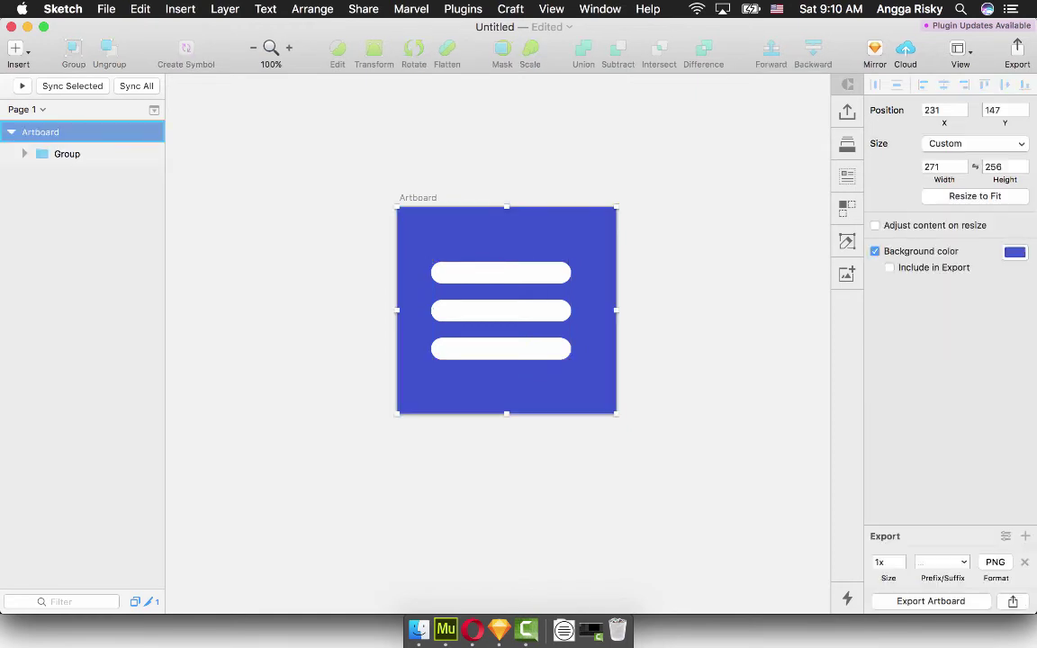
left_click(931, 601)
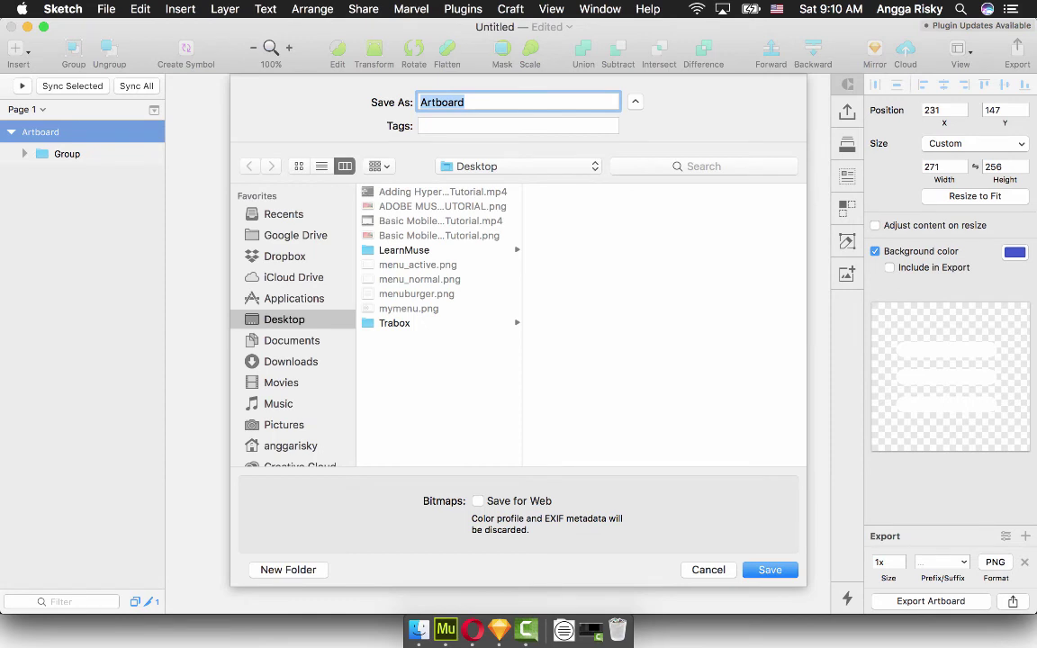
type("menuburger")
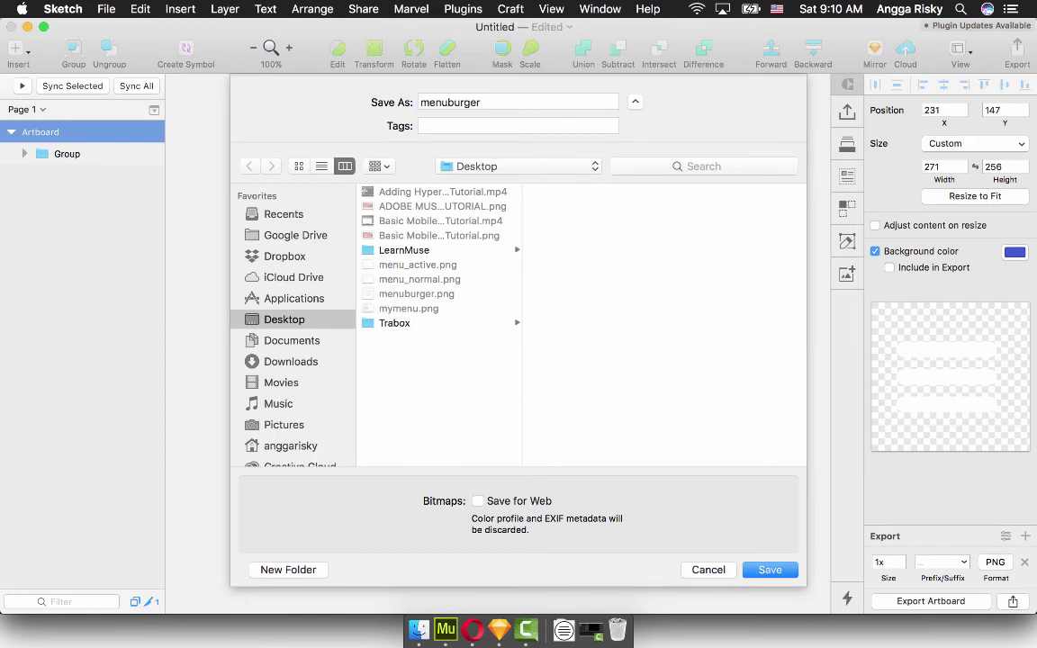
key("Return")
left_click(635, 171)
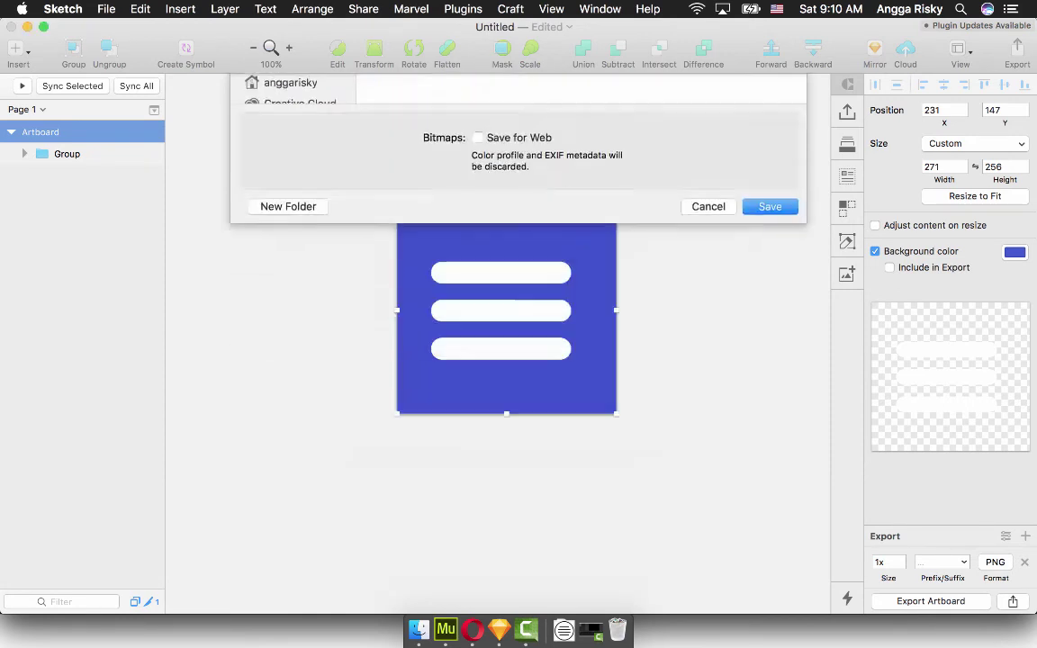
Switch to Adobe Muse and delete the old burger icon image from the page below the menu.
left_click(446, 630)
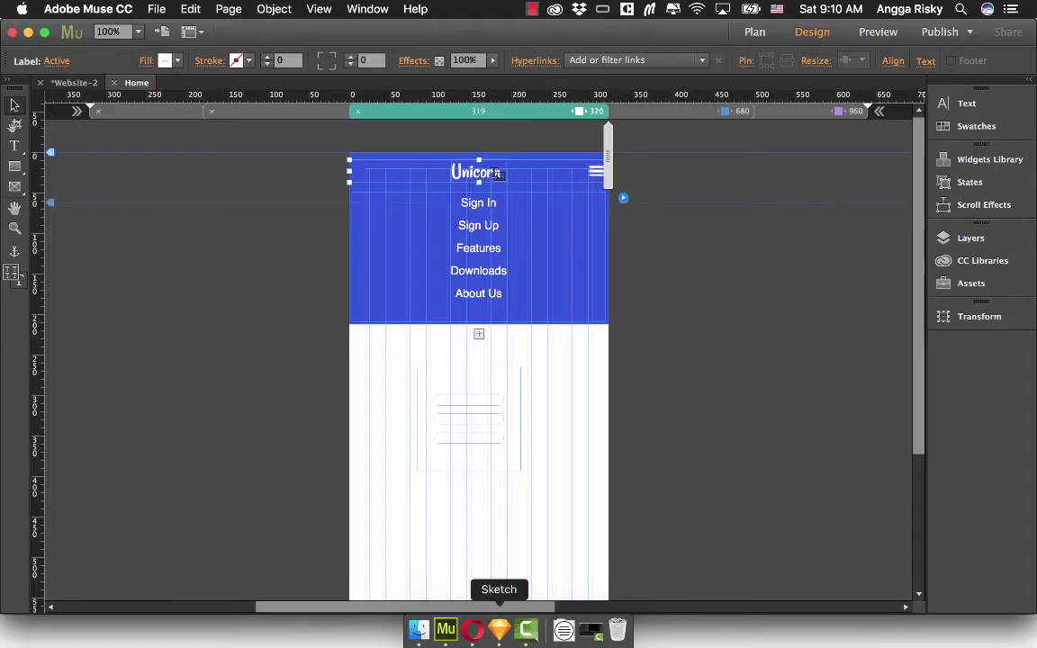
left_click(418, 630)
left_click(465, 431)
key("Delete")
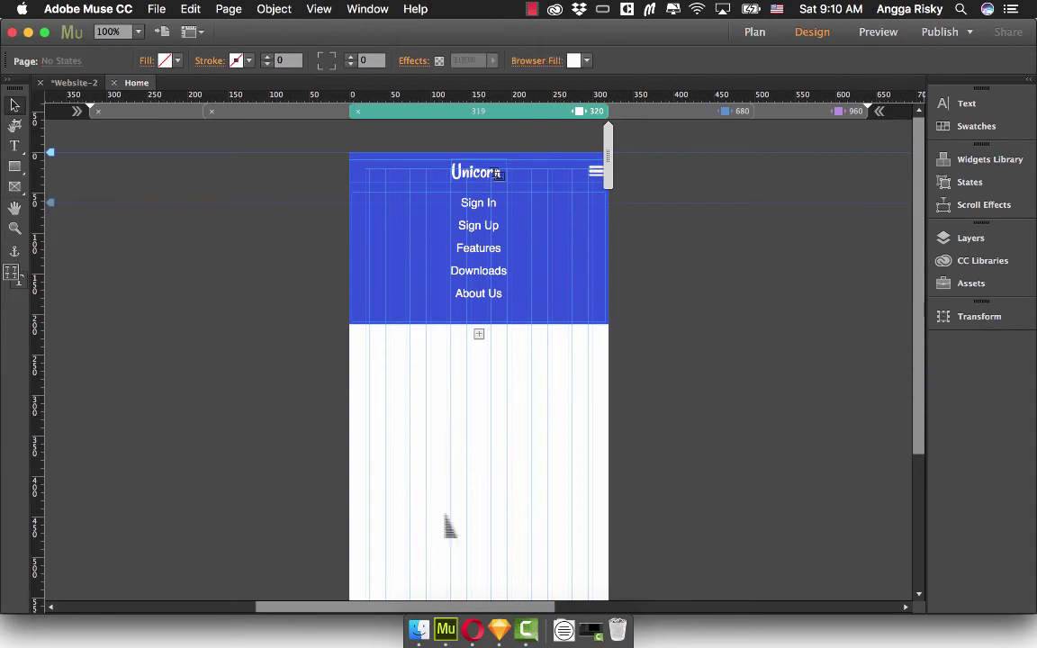
Bring the re-exported burger icon from Finder onto the blank page area below the menu.
left_click(418, 630)
left_click_drag(793, 329, 461, 427)
left_click_drag(493, 475, 466, 463)
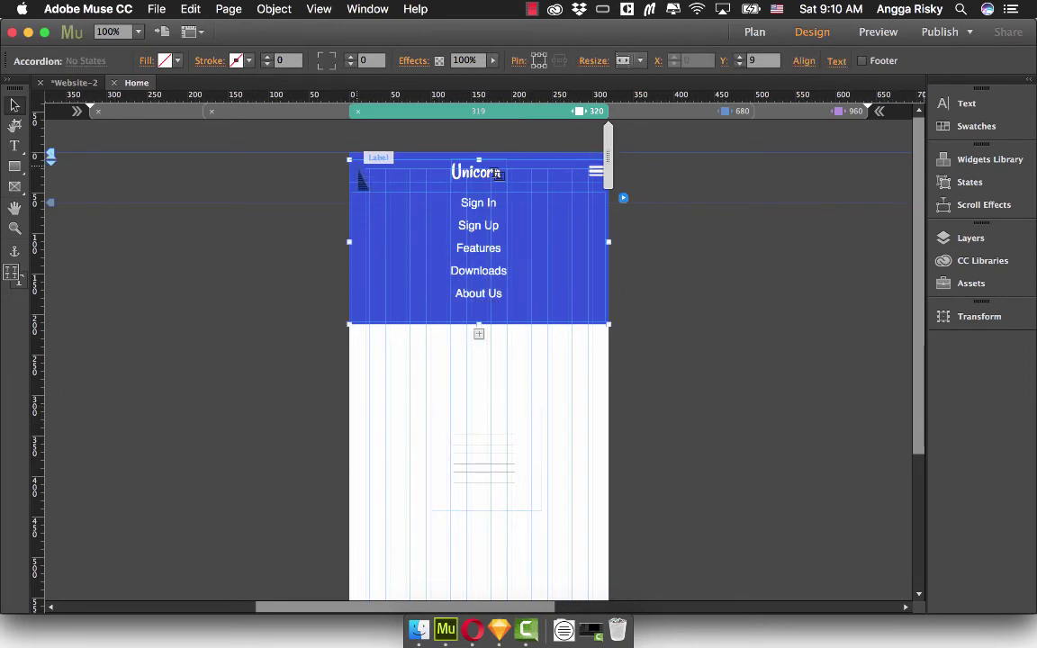
Paste the new burger icon as the label's background image in the Normal state and delete the loose copy from the page.
left_click(361, 180)
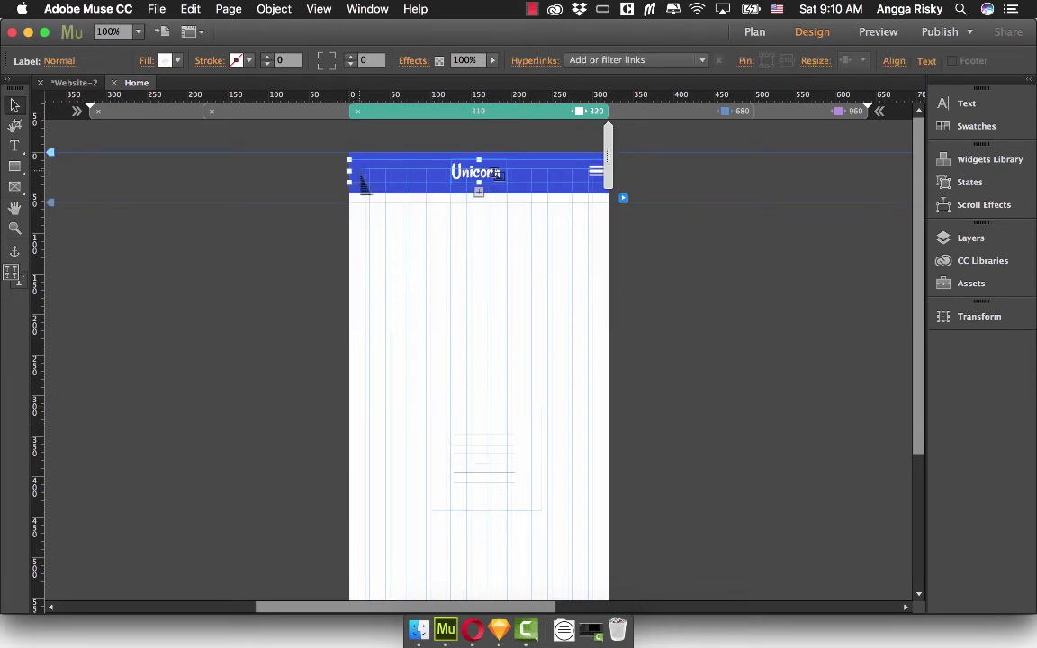
right_click(361, 177)
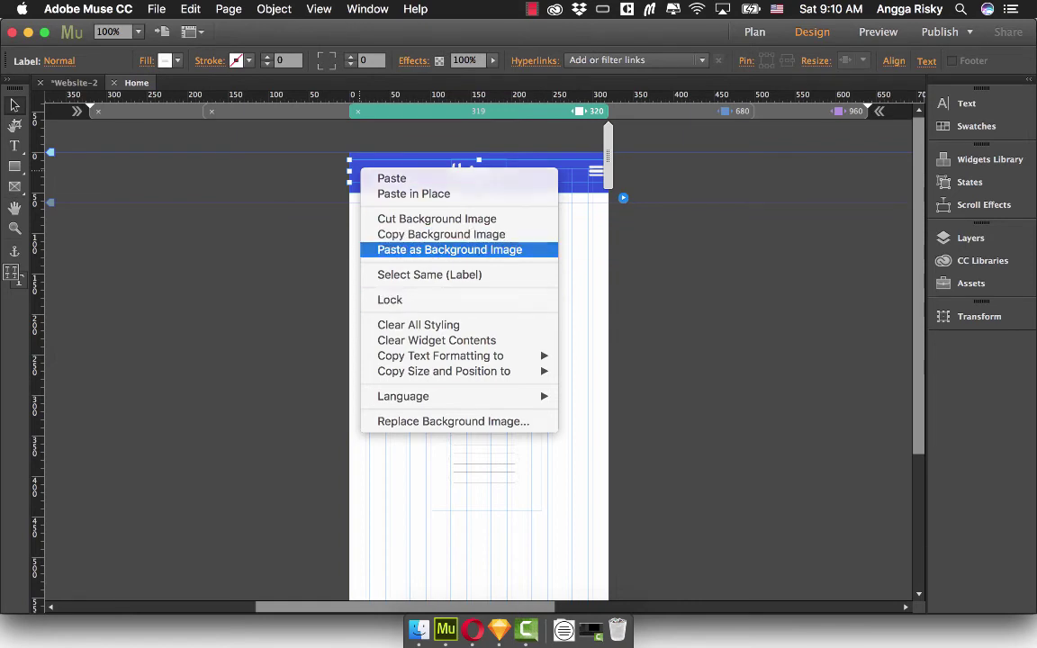
left_click(451, 250)
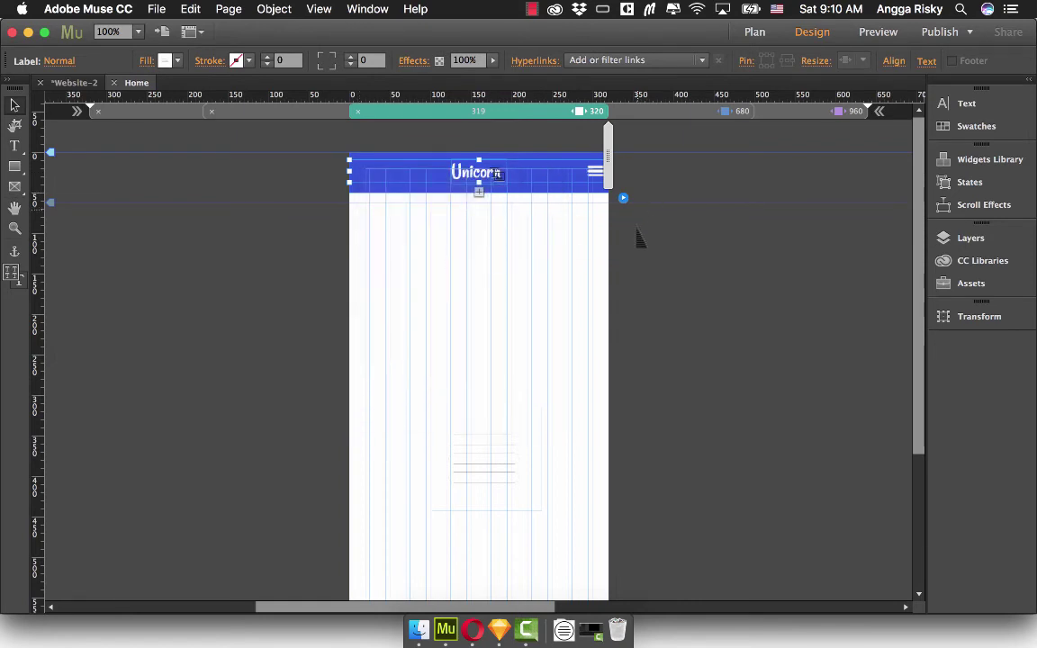
left_click(479, 472)
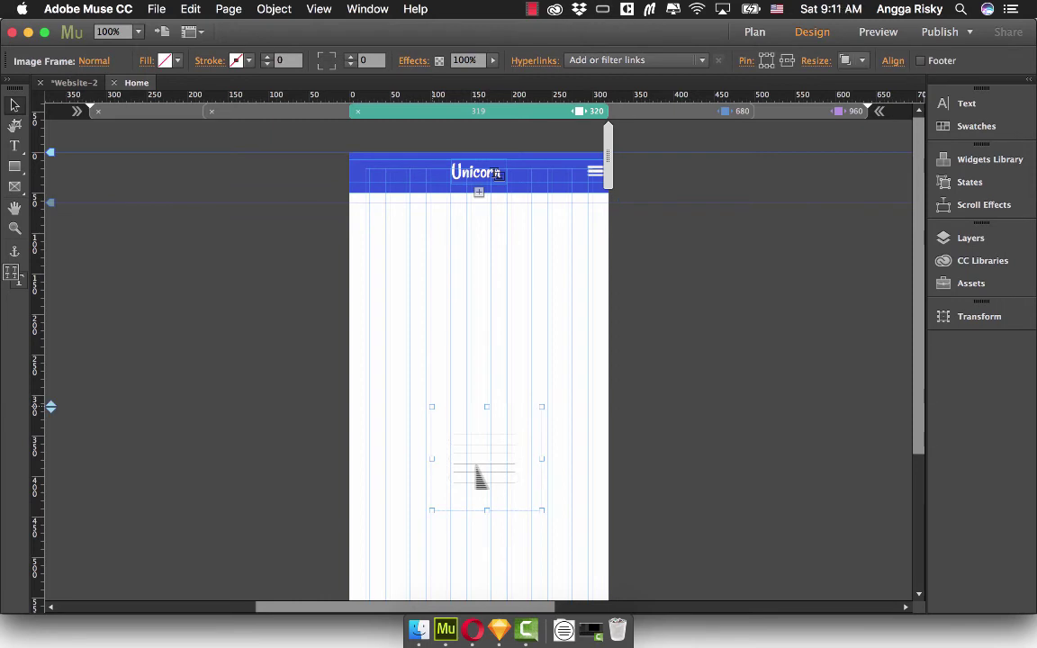
key("Delete")
Preview the updated site in the browser's responsive view and test the burger menu with the repositioned icon at 320 px.
left_click(155, 8)
left_click(219, 283)
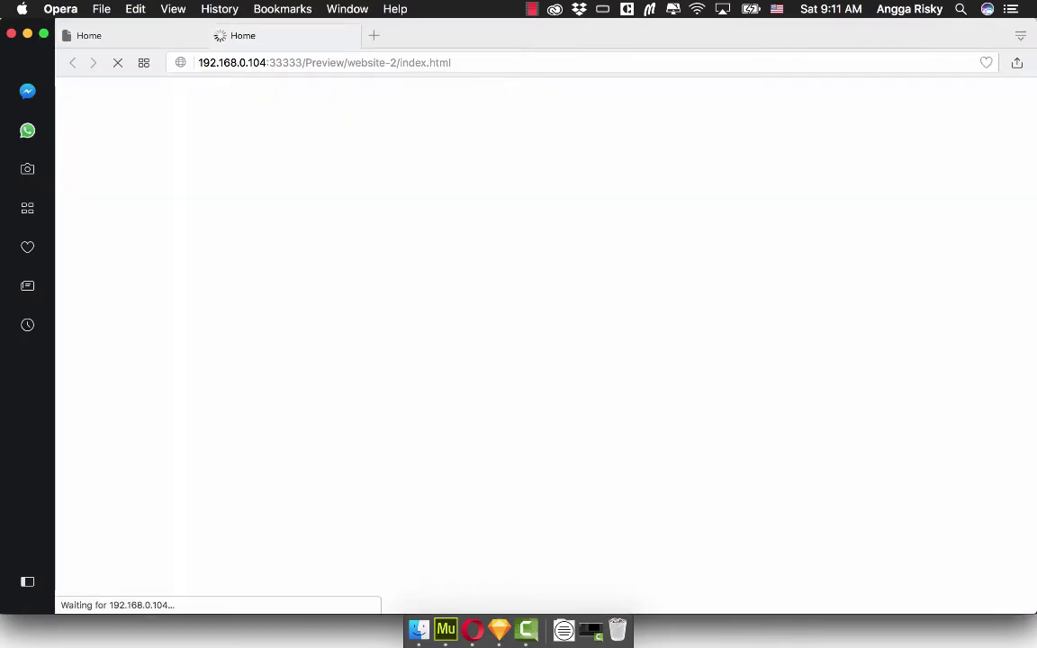
right_click(394, 179)
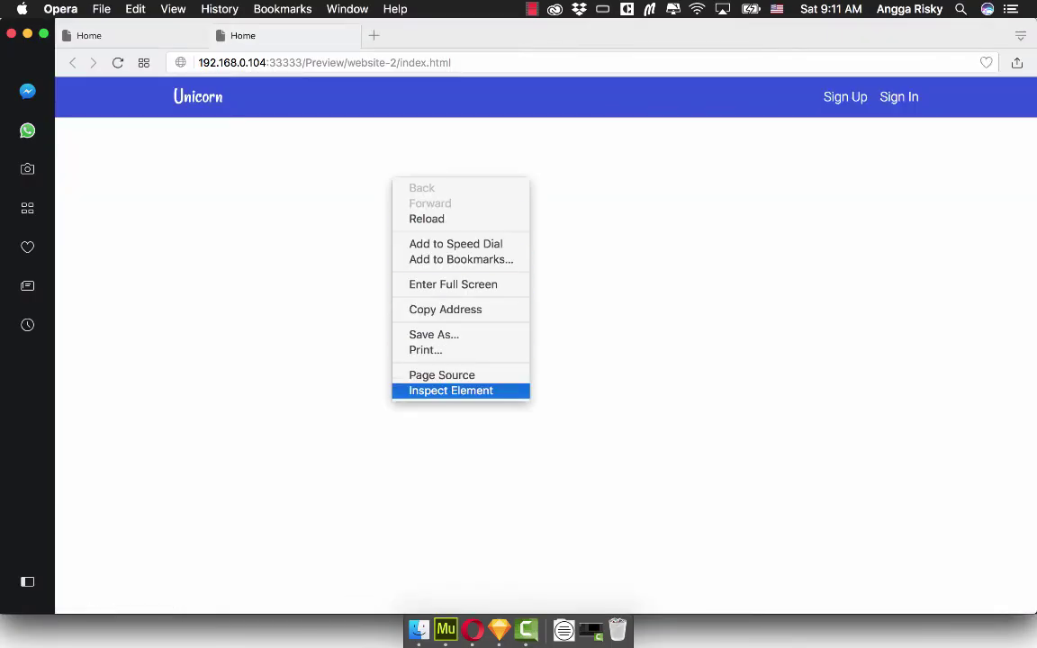
left_click(461, 389)
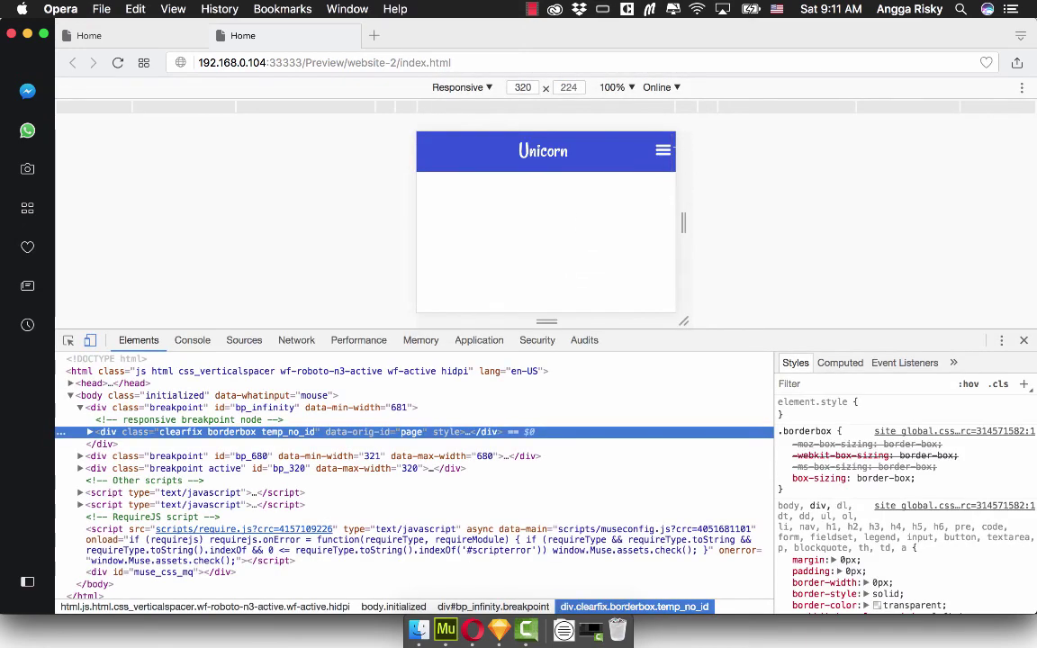
left_click(663, 151)
left_click(662, 150)
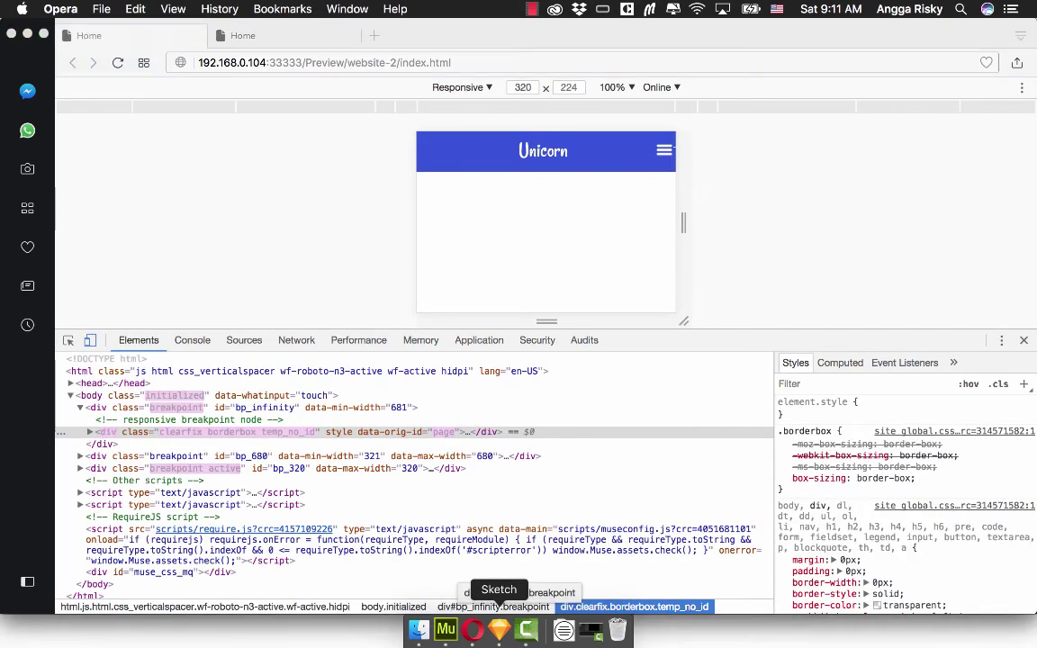
Switch to Sketch, widen the icon artboard leftward to 321 px and place the burger bars 30 px from its left edge.
left_click(499, 630)
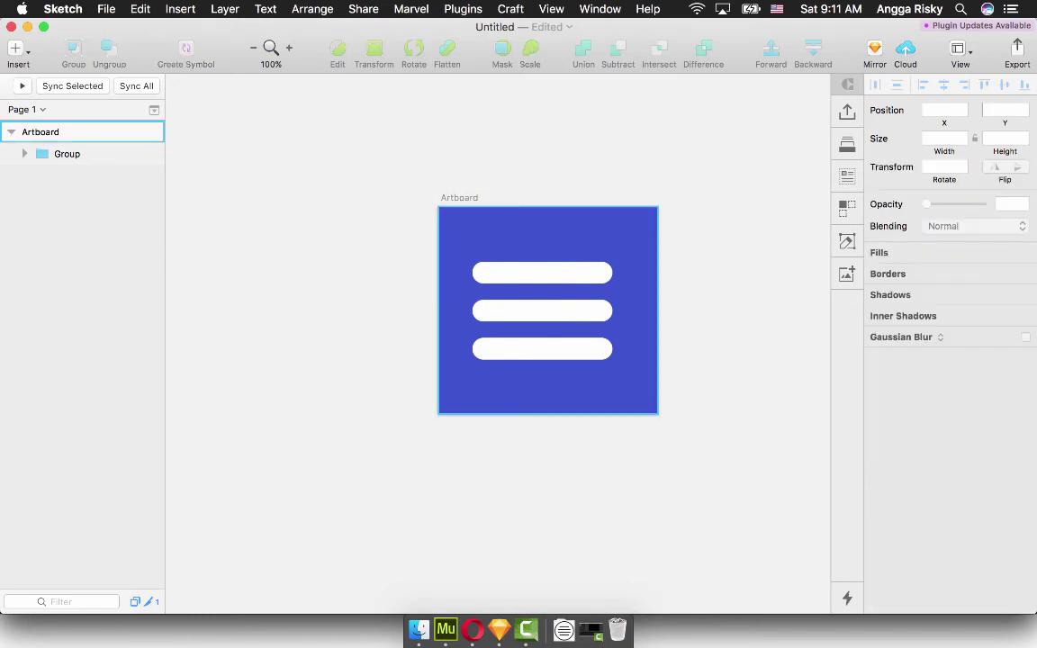
left_click(40, 133)
left_click_drag(437, 313, 396, 313)
left_click(425, 314)
left_click(516, 311)
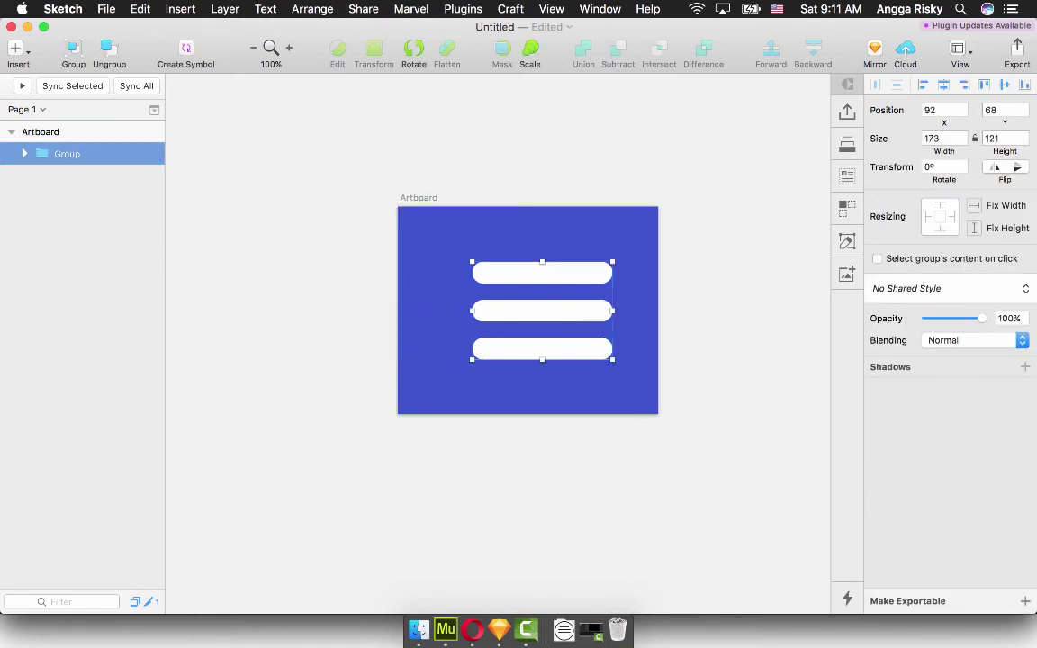
left_click(923, 86)
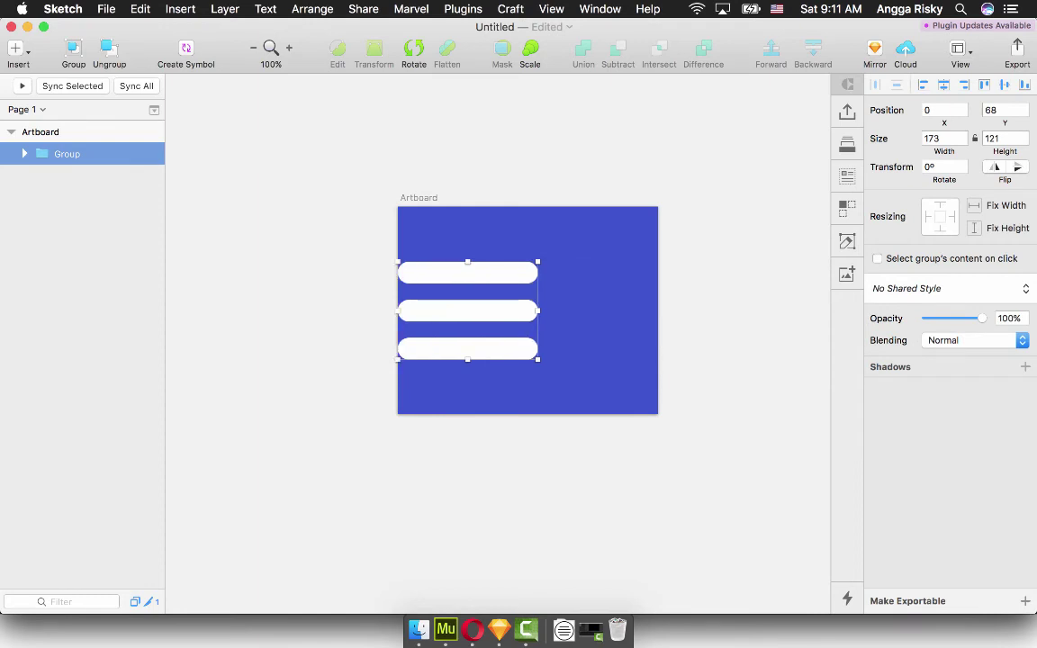
key("shift+Right")
key("shift+Right")
key("shift+Right")
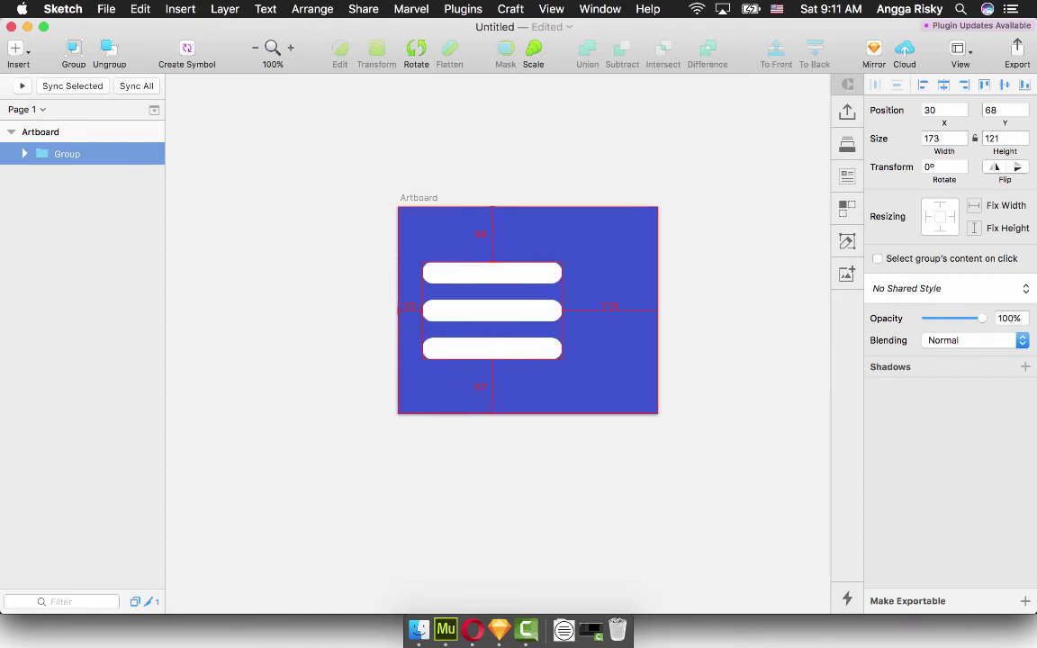
Widen the artboard leftward to 372 px and reposition the burger bars 30 px from its new left edge.
left_click(419, 198)
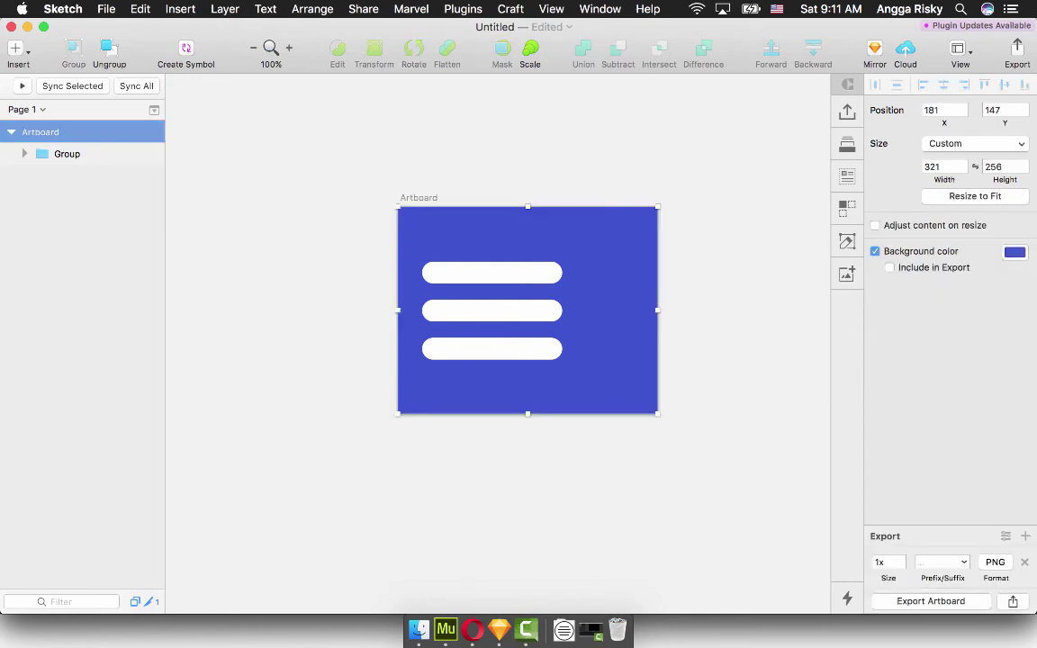
left_click_drag(398, 310, 357, 311)
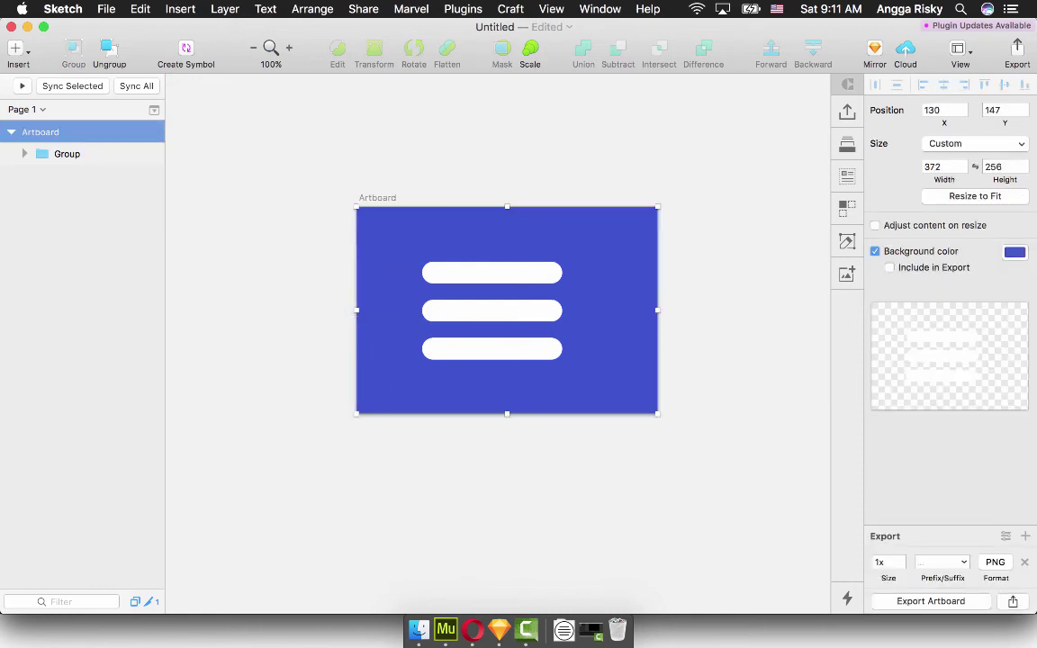
left_click(387, 310)
left_click(450, 311)
left_click(923, 84)
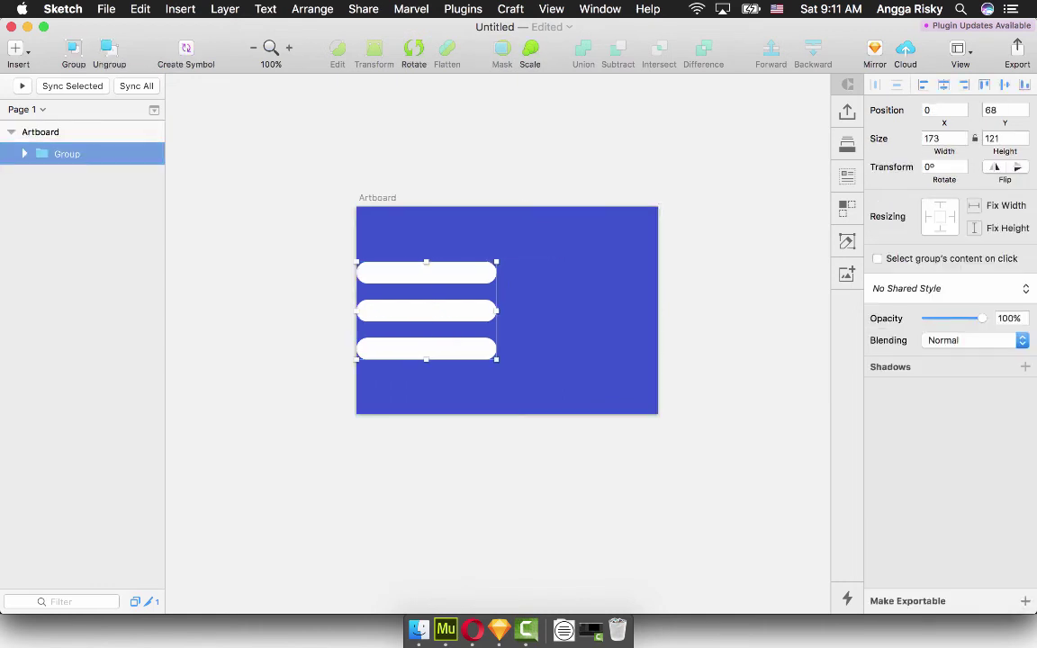
key("shift+Right")
key("shift+Right")
key("shift+Right")
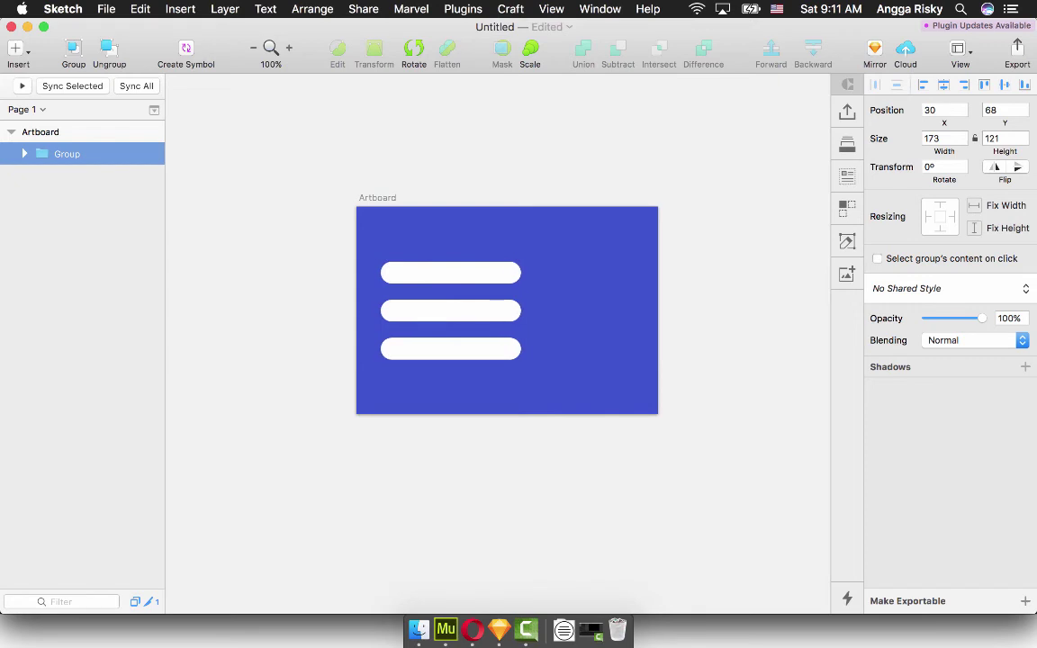
Export the artboard as a PNG named menuburger to the Desktop, replacing the existing file.
left_click(432, 162)
left_click(377, 198)
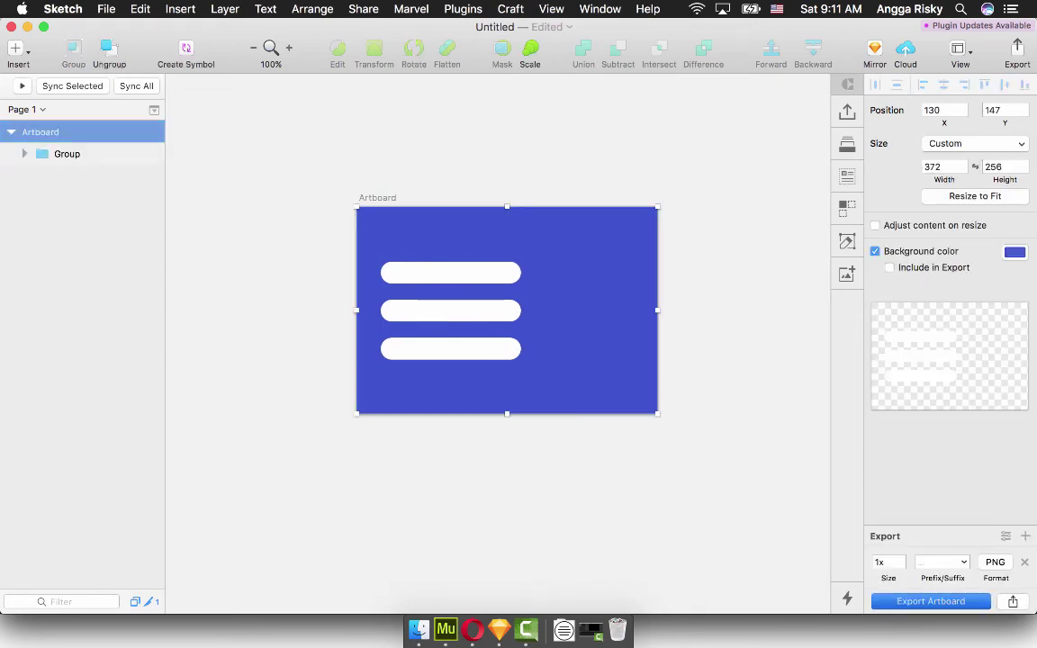
key("super+shift+e")
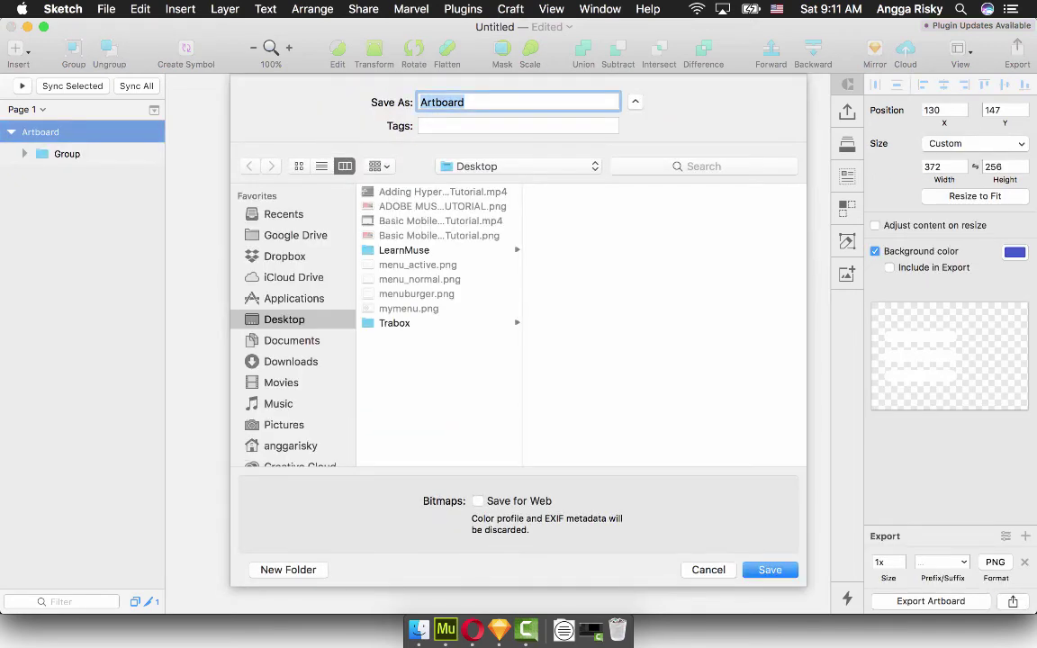
type("menuburger")
key("Return")
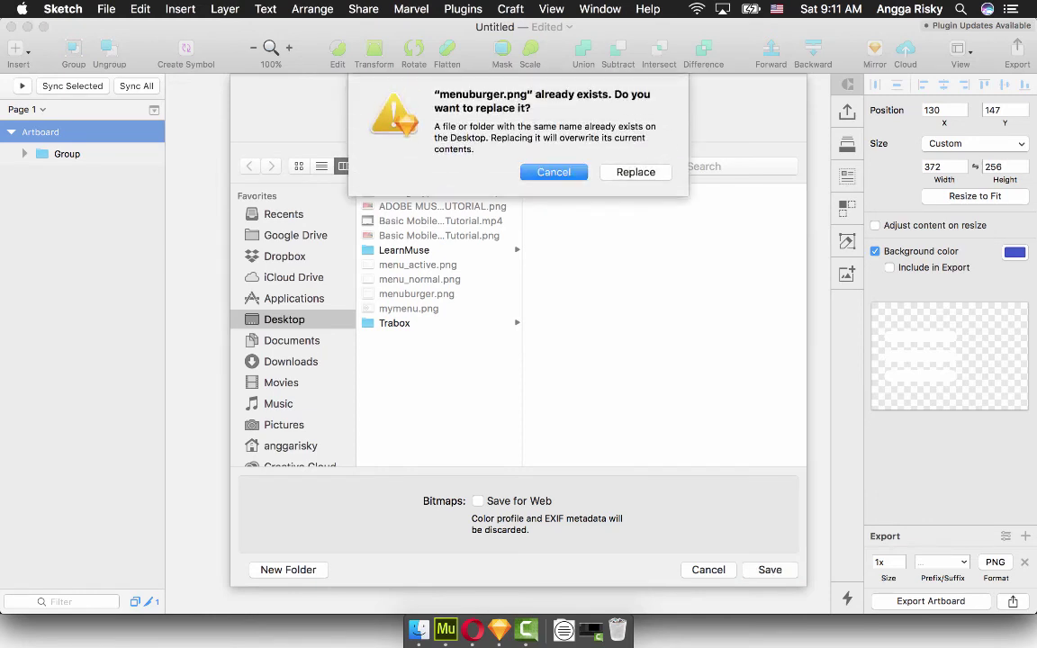
left_click(635, 171)
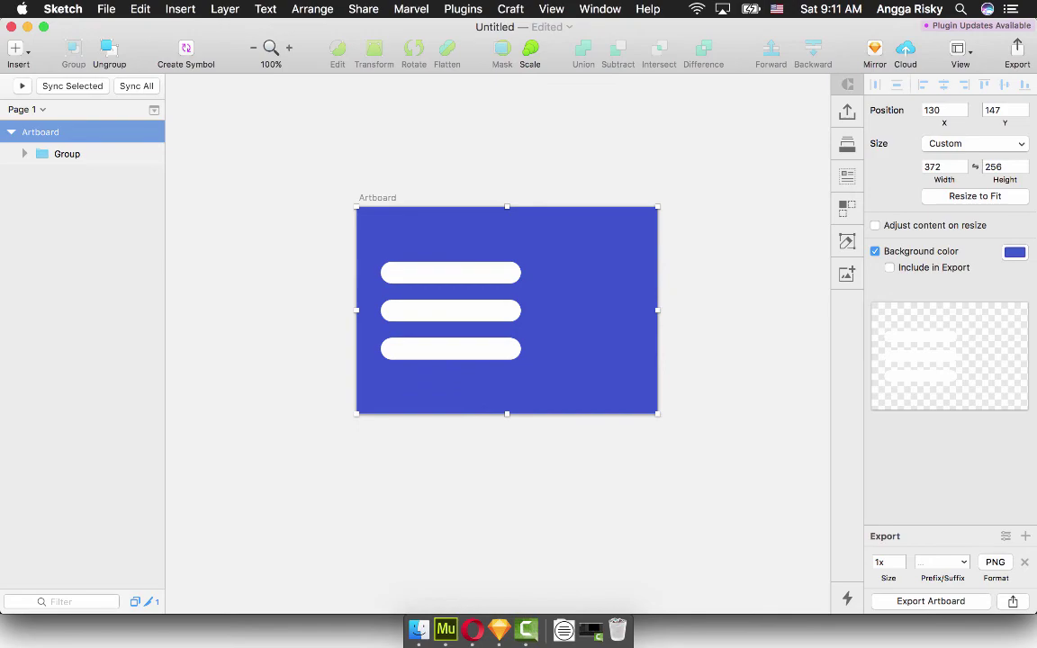
Switch to Adobe Muse, bring the re-exported menuburger.png from Finder onto the blank page area and copy it.
left_click(446, 630)
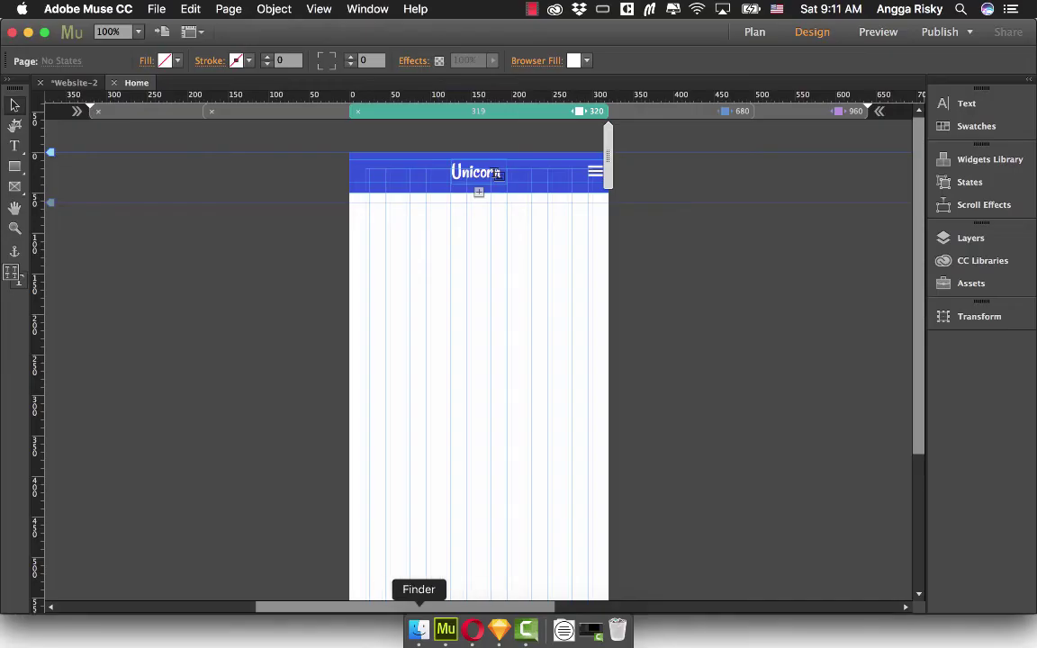
left_click(419, 630)
left_click_drag(792, 329, 501, 369)
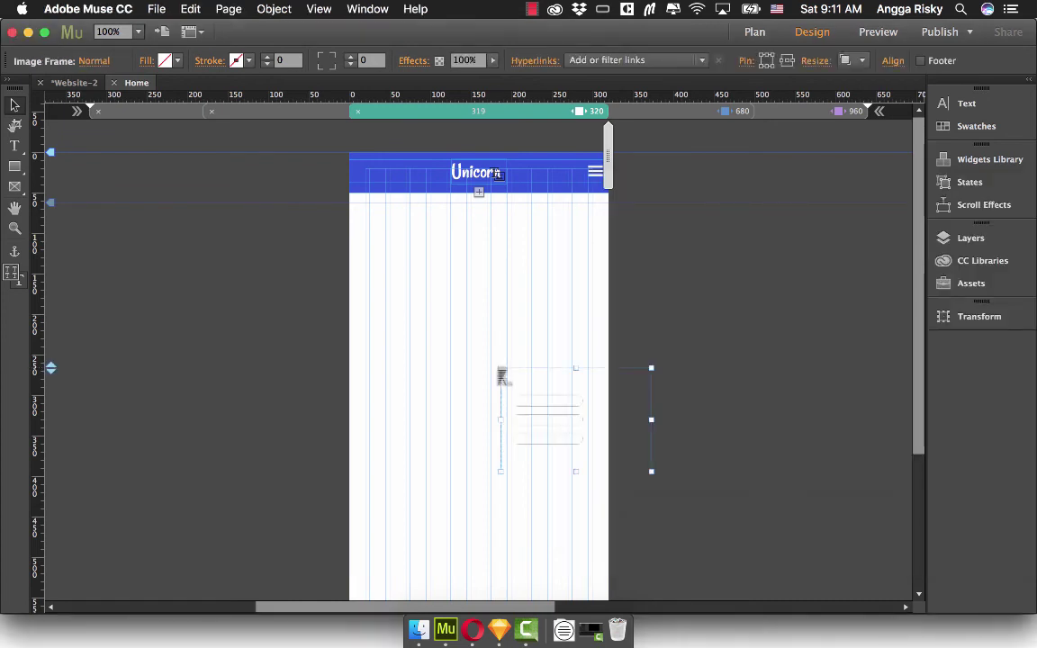
right_click(531, 208)
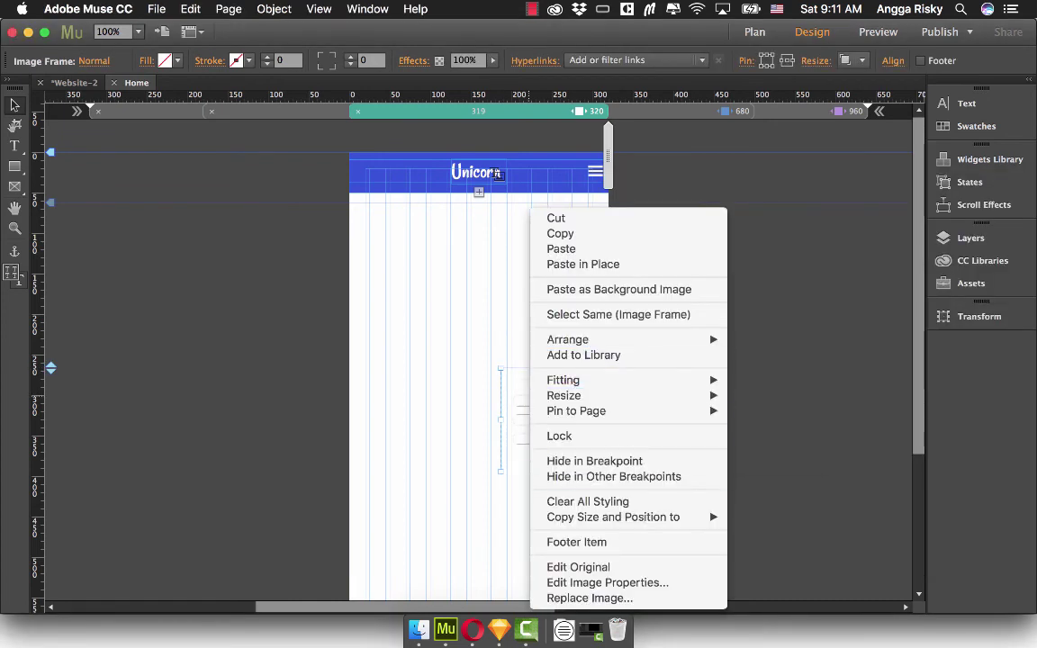
left_click(560, 233)
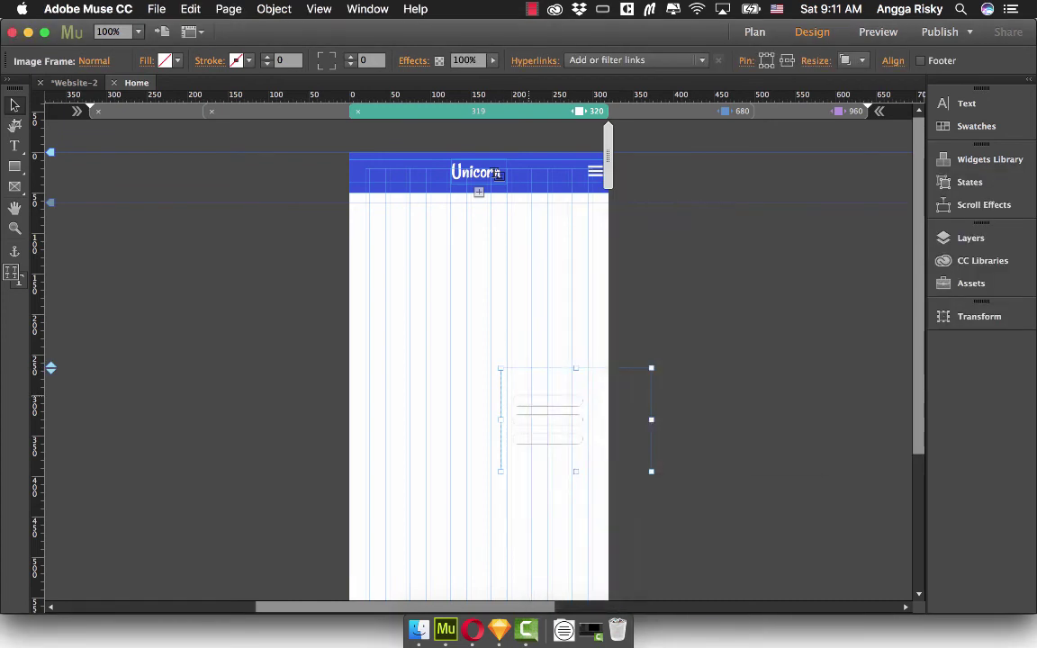
Paste the copied icon as the menu label's background image in the Normal state and delete the loose copy from the page.
left_click(364, 177)
left_click(364, 176)
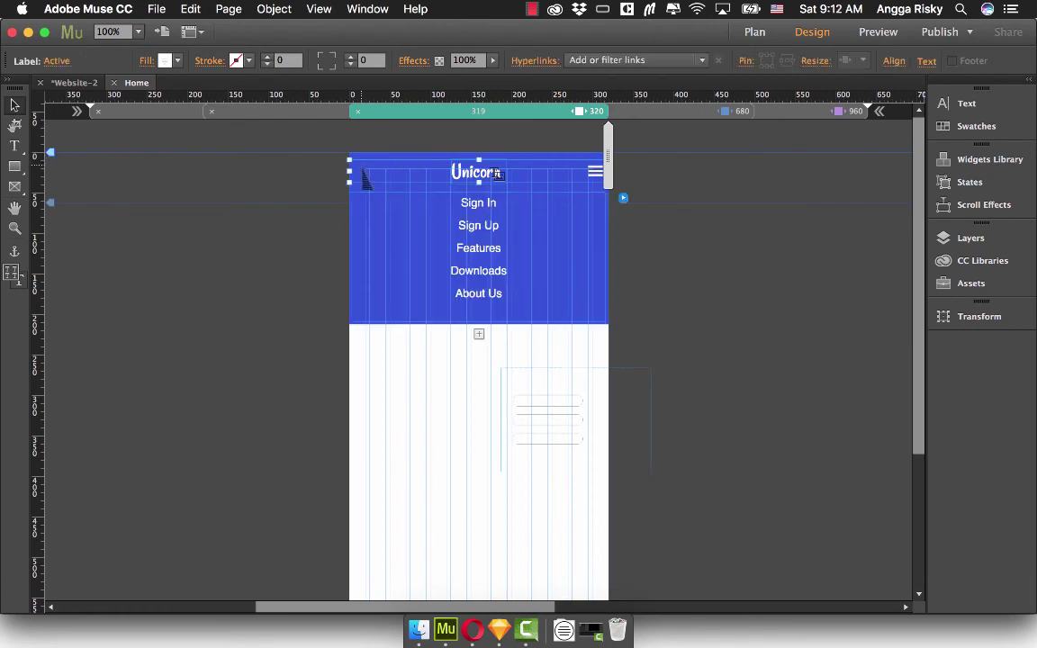
left_click(365, 177)
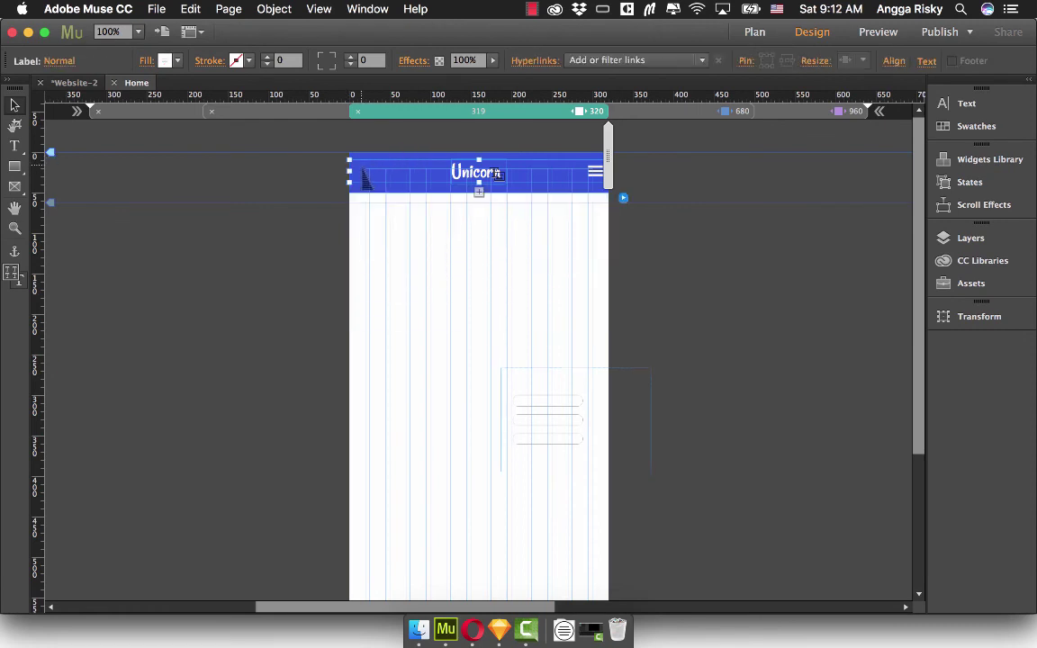
right_click(363, 169)
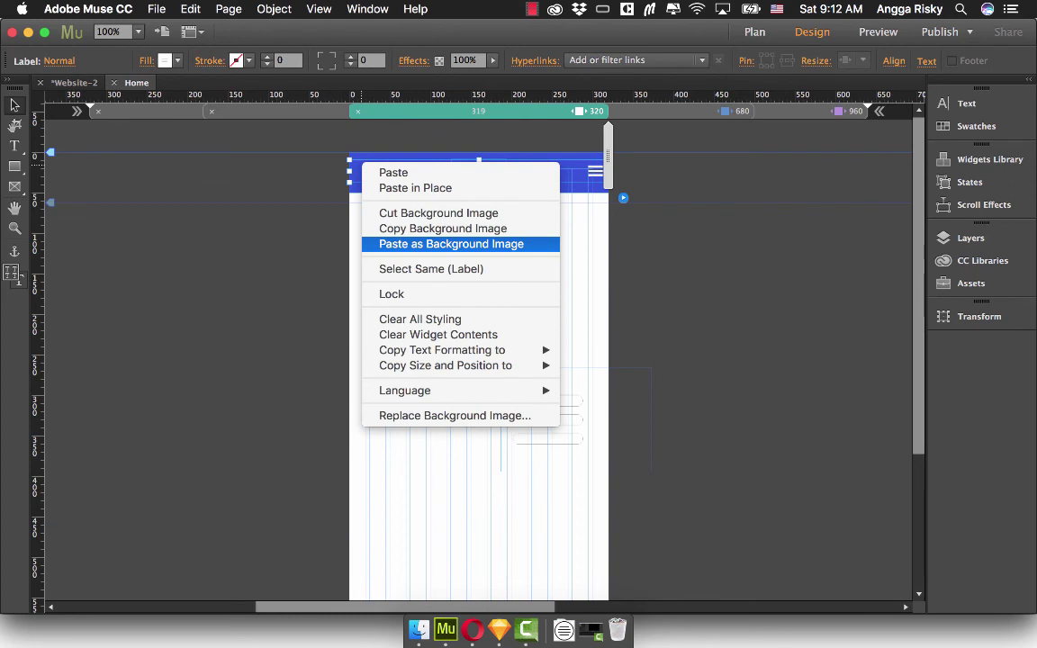
left_click(450, 243)
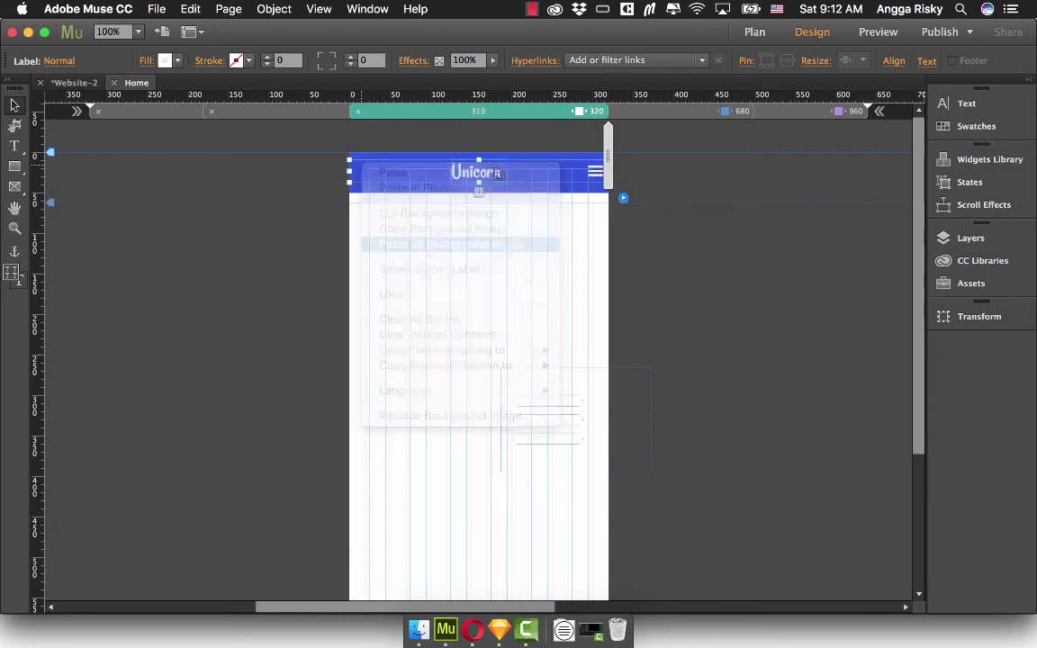
left_click(658, 243)
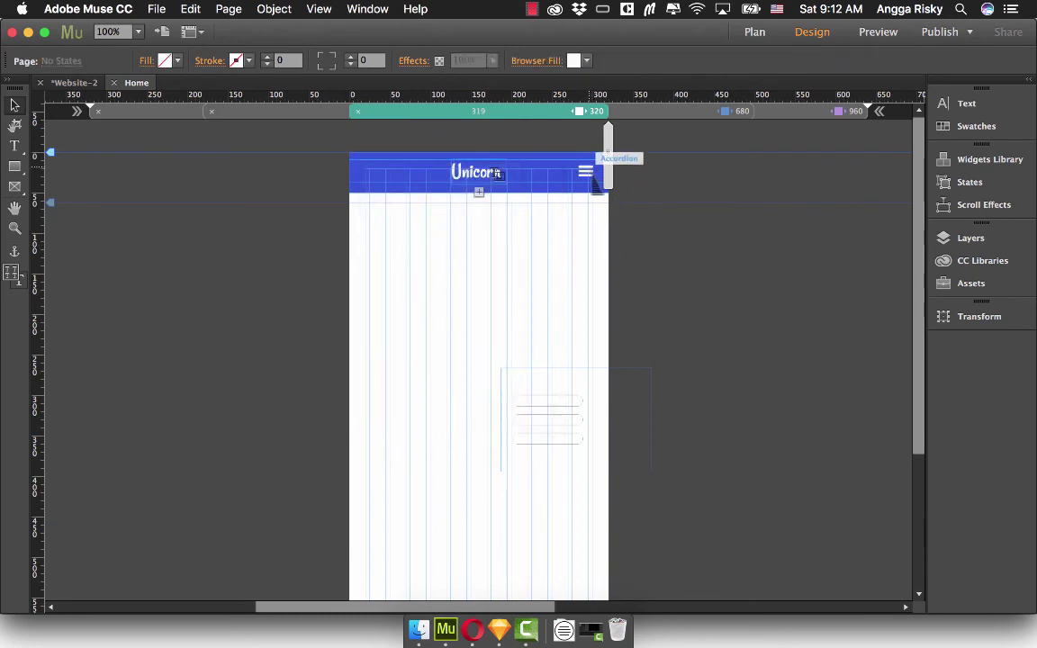
left_click(590, 418)
key("Delete")
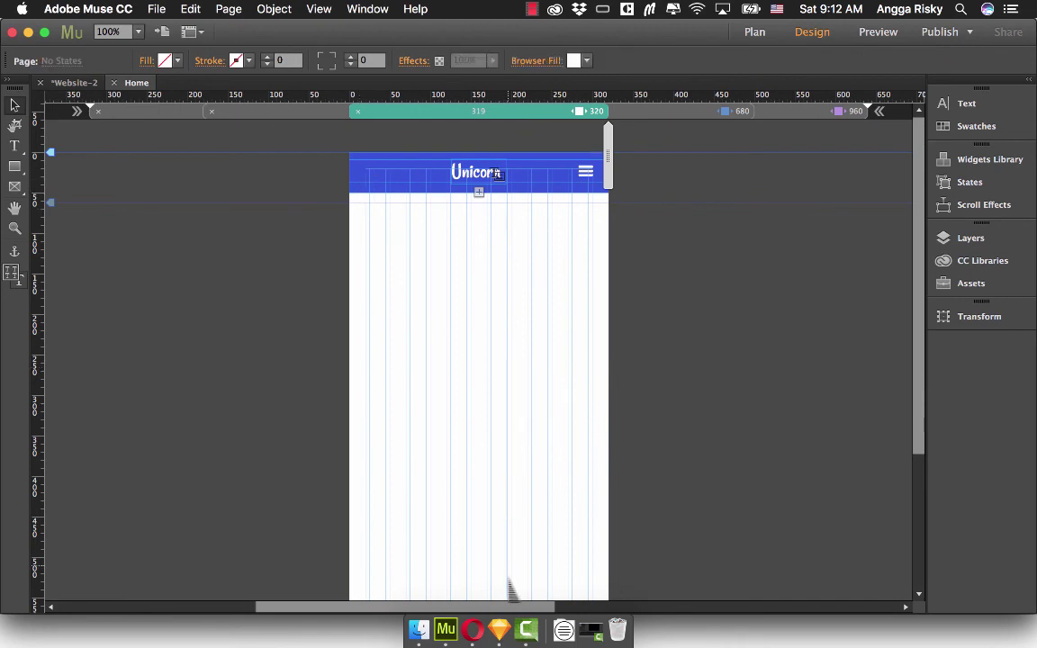
Switch to Sketch and duplicate the burger icon artboard, placing the copy below the original.
left_click(500, 629)
left_click(306, 360)
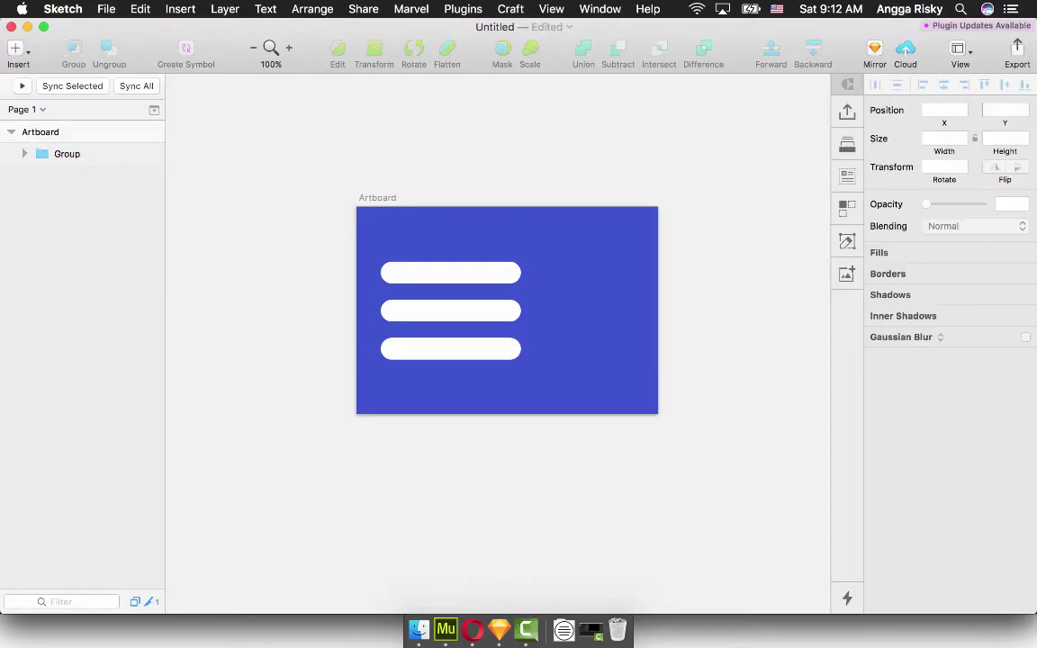
left_click(377, 198)
left_click_drag(377, 198, 360, 360)
left_click_drag(486, 450, 504, 538)
scroll(504, 342, "down", 5)
left_click(576, 459)
scroll(459, 315, "up", 1)
In the copied artboard, delete the middle and bottom bars and rotate the remaining top bar to 43°.
double_click(468, 335)
key("BackSpace")
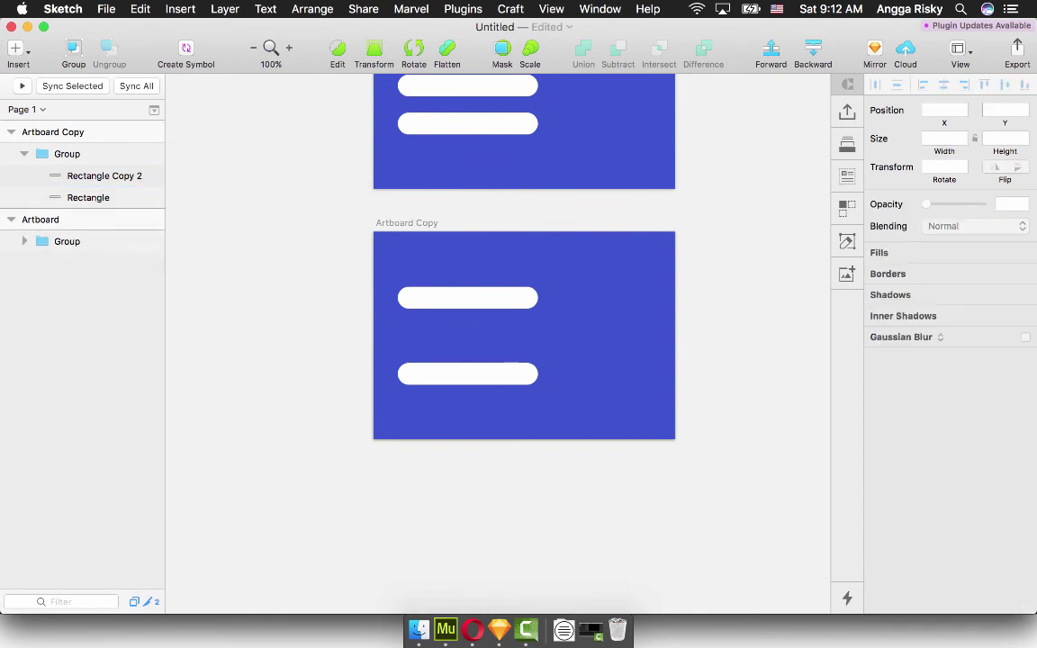
double_click(469, 298)
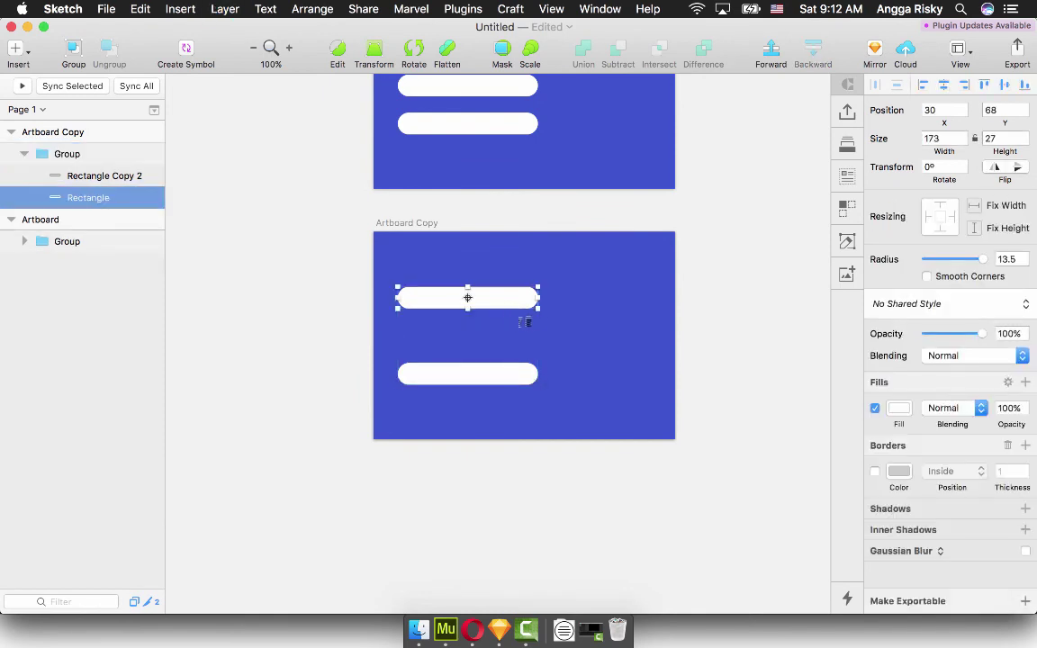
left_click_drag(535, 334, 494, 370)
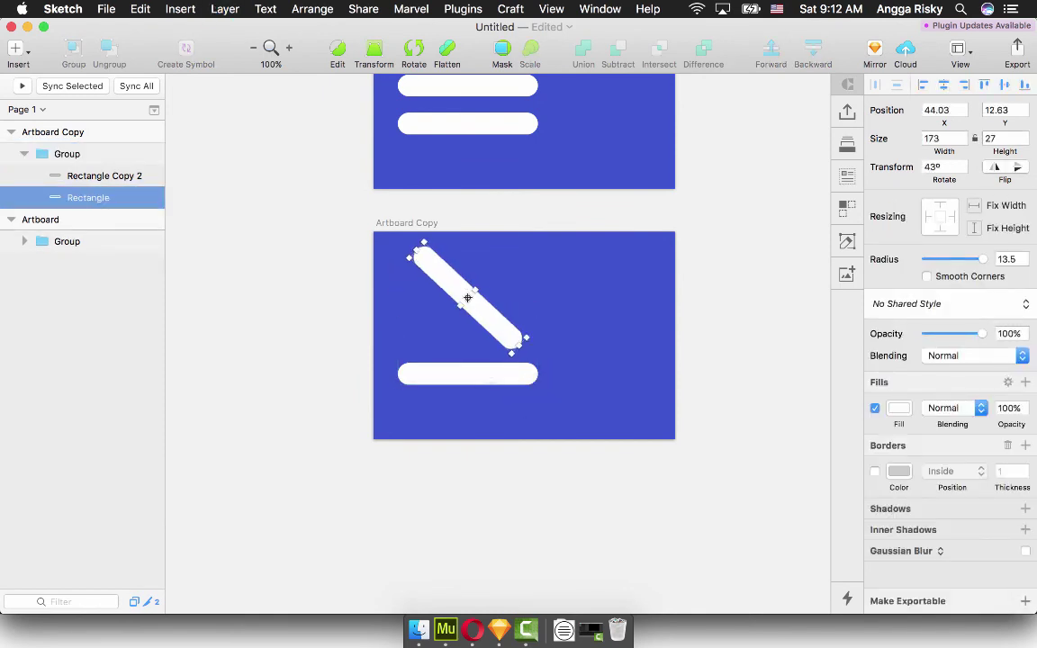
left_click(477, 374)
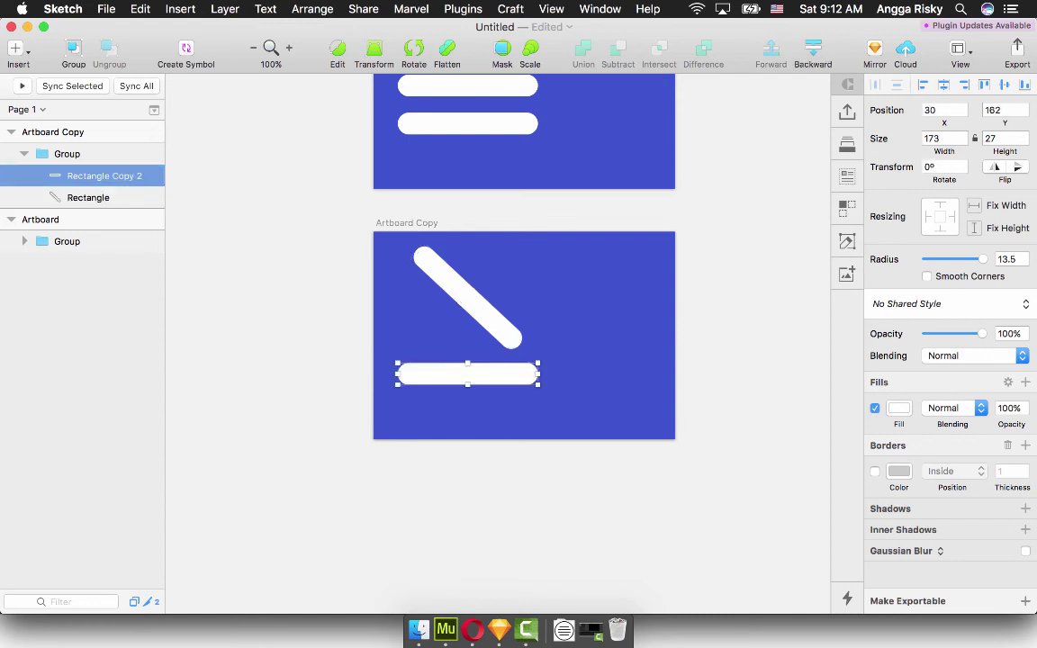
key("BackSpace")
Duplicate the rotated bar and flip the copy horizontally to form an X.
double_click(469, 298)
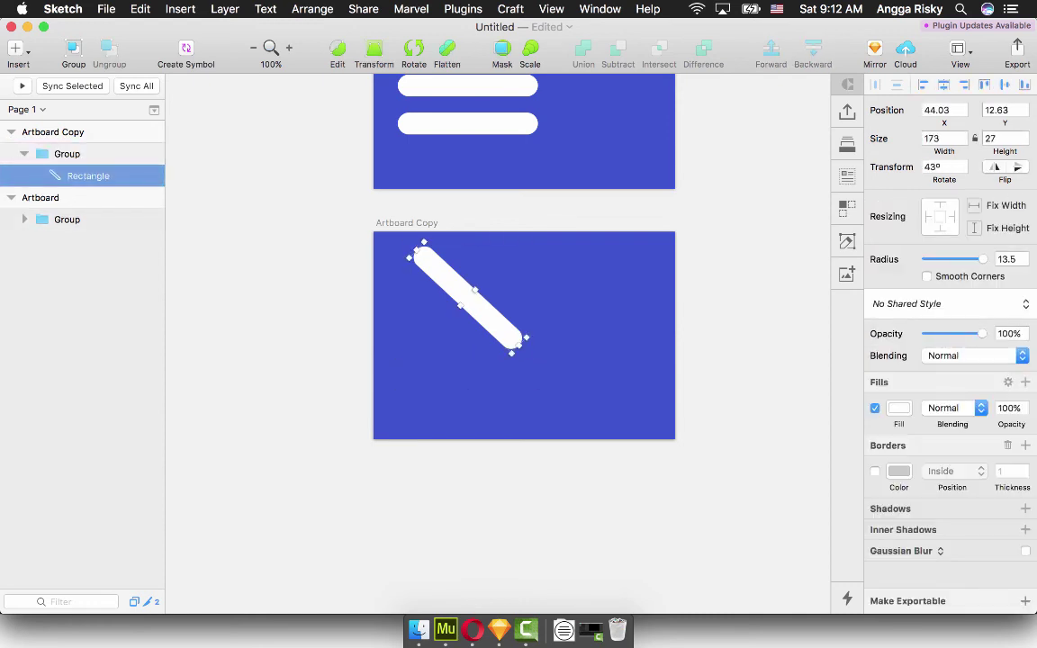
key("super+d")
left_click(995, 167)
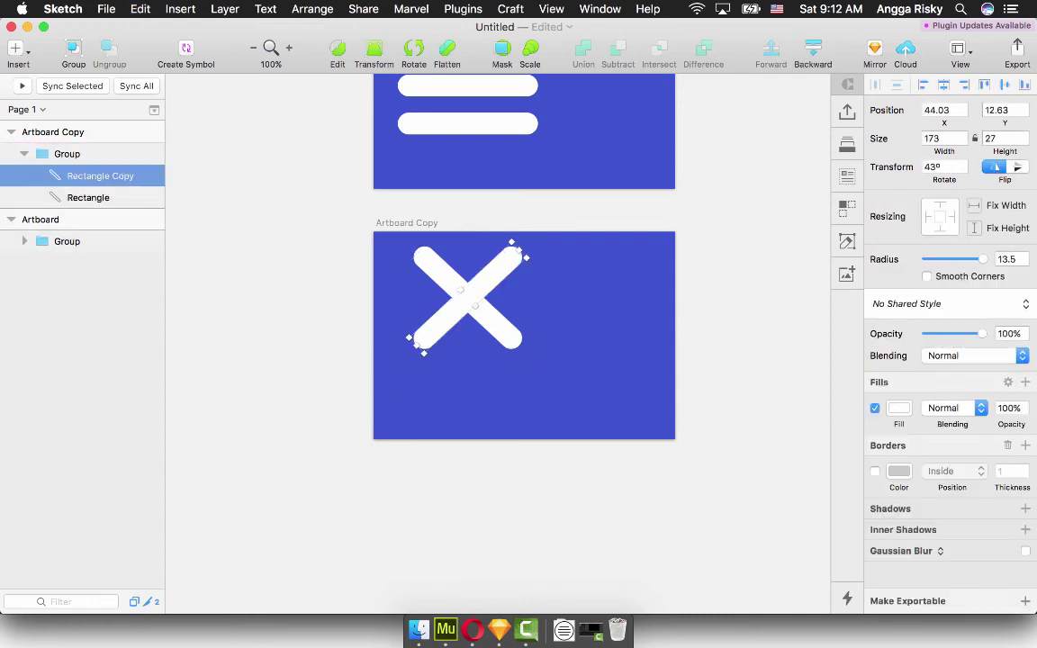
Centre the X group vertically on the copied artboard.
left_click(605, 304)
left_click(469, 298)
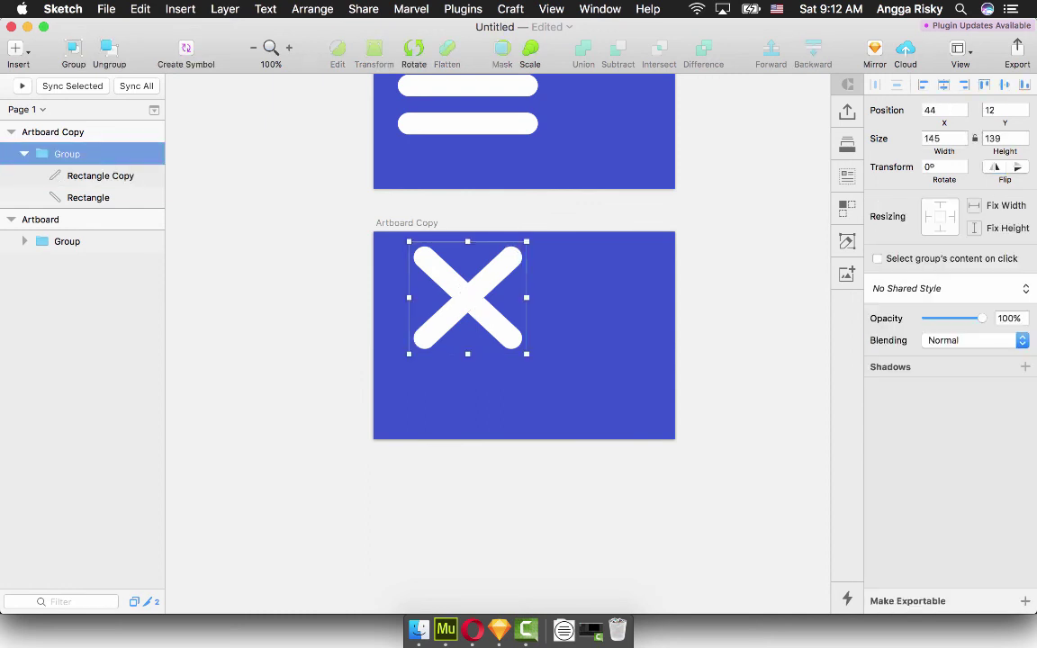
left_click(1005, 85)
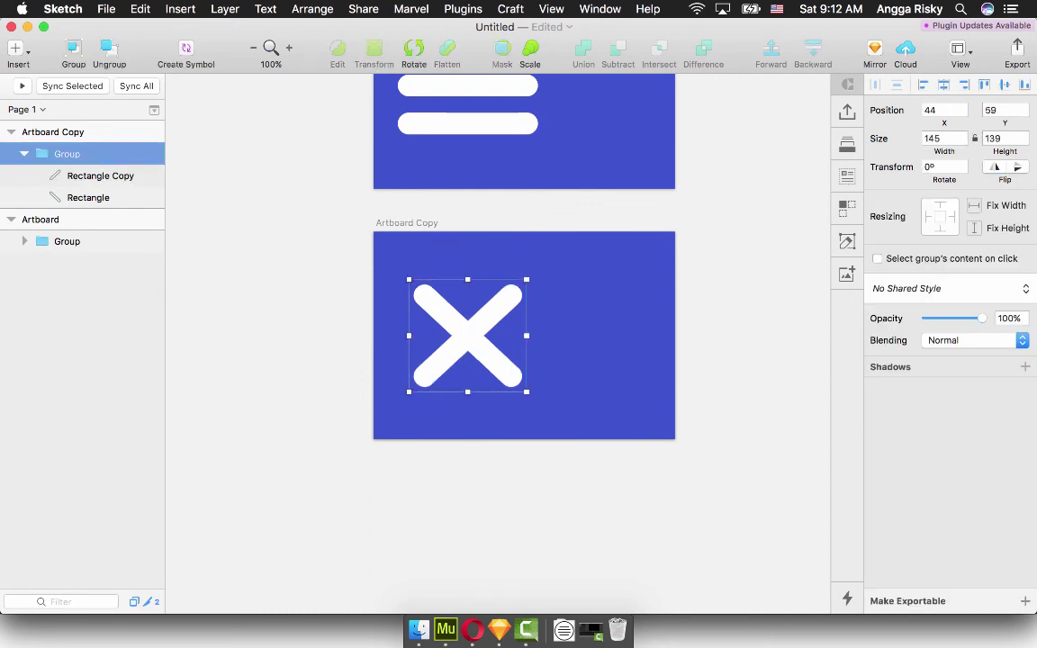
Compare both icons' edge spacing and nudge the X group left to 30 px from its artboard's edge, matching the burger bars.
scroll(524, 342, "left", 2)
scroll(524, 342, "up", 3)
scroll(576, 297, "up", 2)
scroll(577, 297, "left", 1)
key("alt")
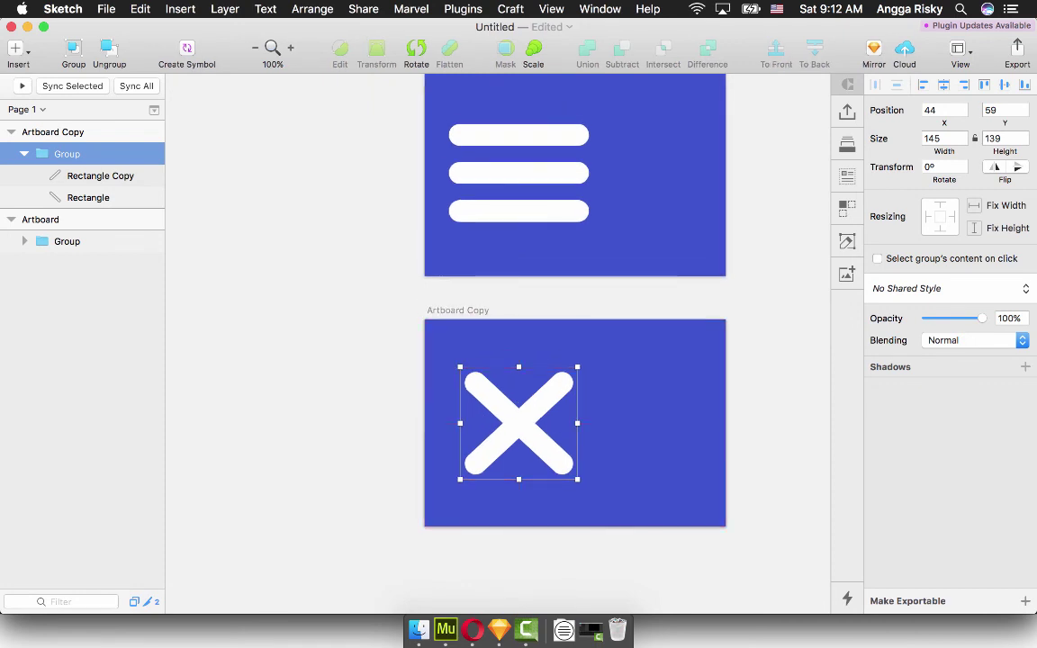
left_click(518, 173)
key("alt")
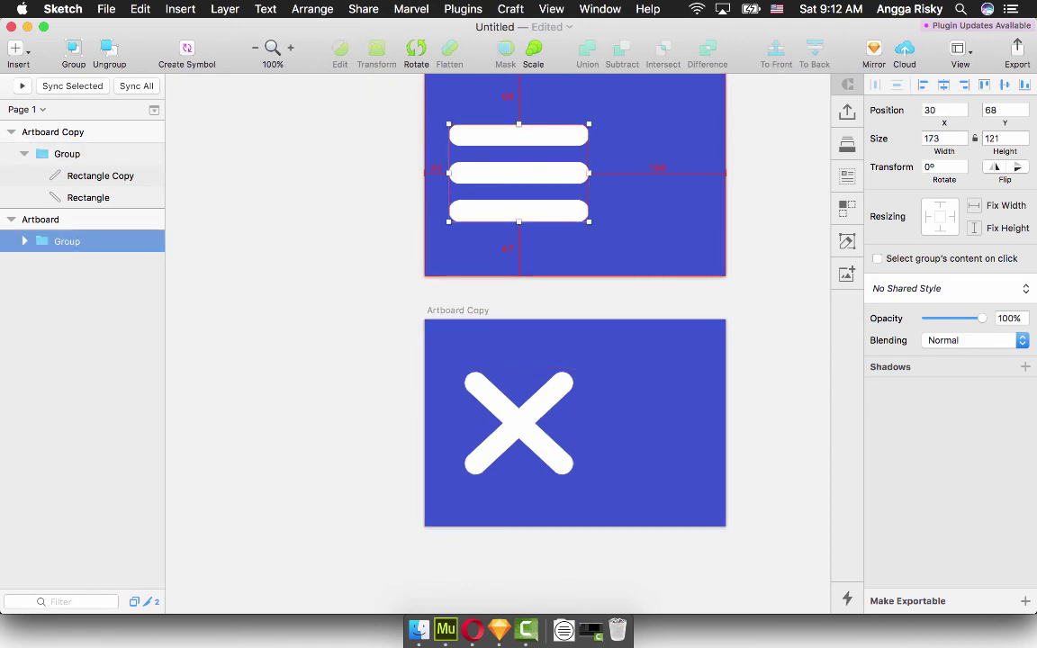
left_click(518, 423)
key("alt")
key("Left")
key("Left")
key("Left")
key("Left")
key("Left")
key("Left")
key("Left")
key("Left")
key("Left")
key("Left")
key("Left")
key("Left")
key("Left")
key("Left")
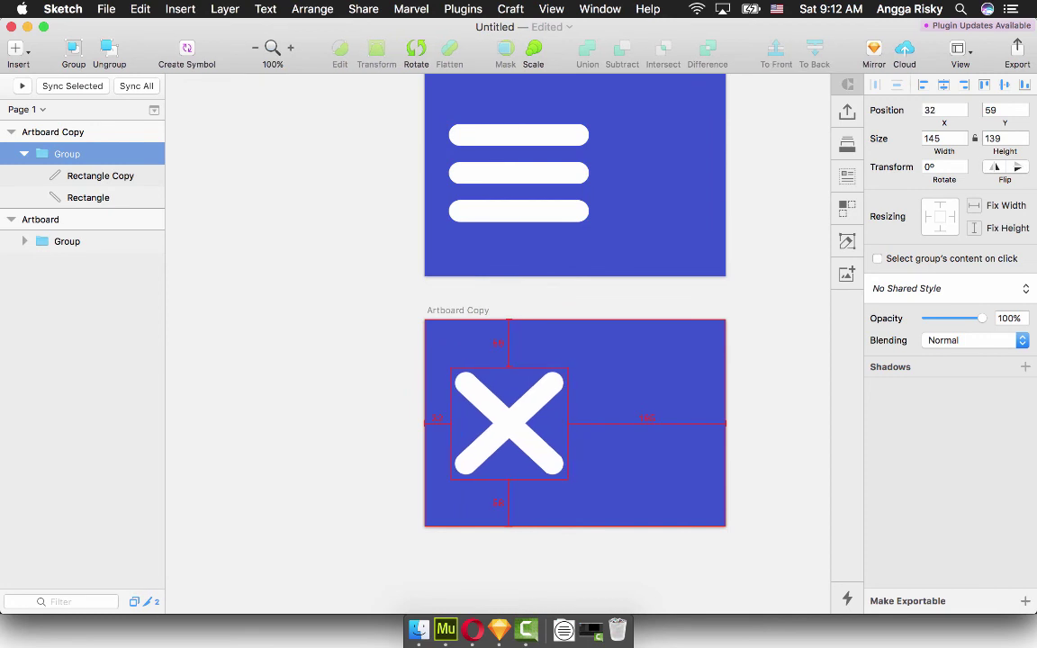
left_click(518, 173)
scroll(518, 173, "up", 4)
key("alt")
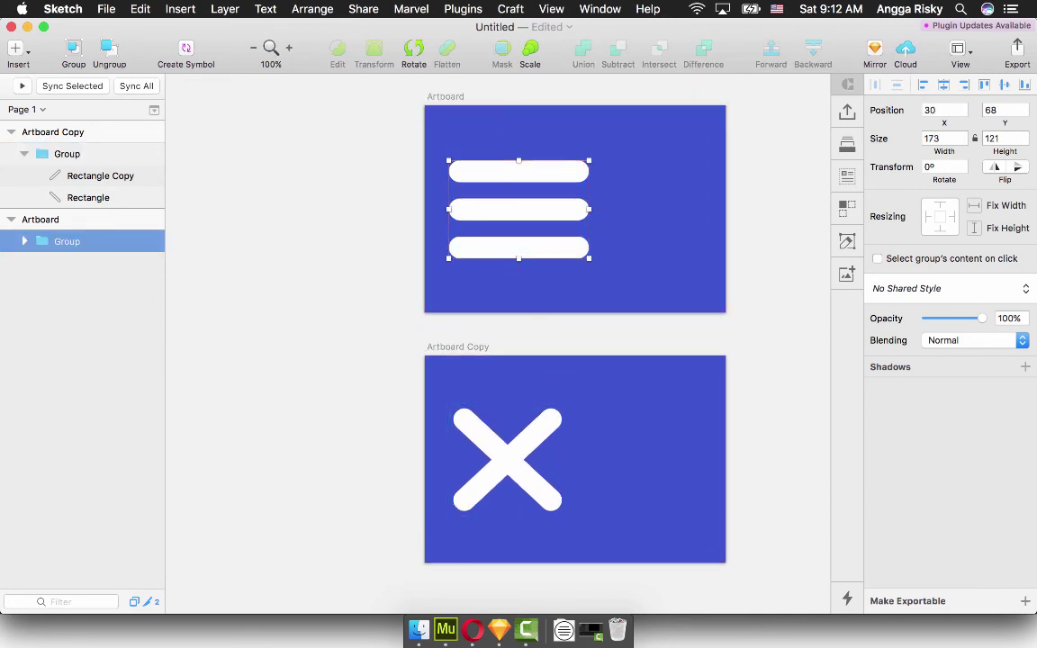
Export the copied X artboard to the Desktop as a PNG named activemenu.
left_click(630, 432)
scroll(630, 432, "right", 4)
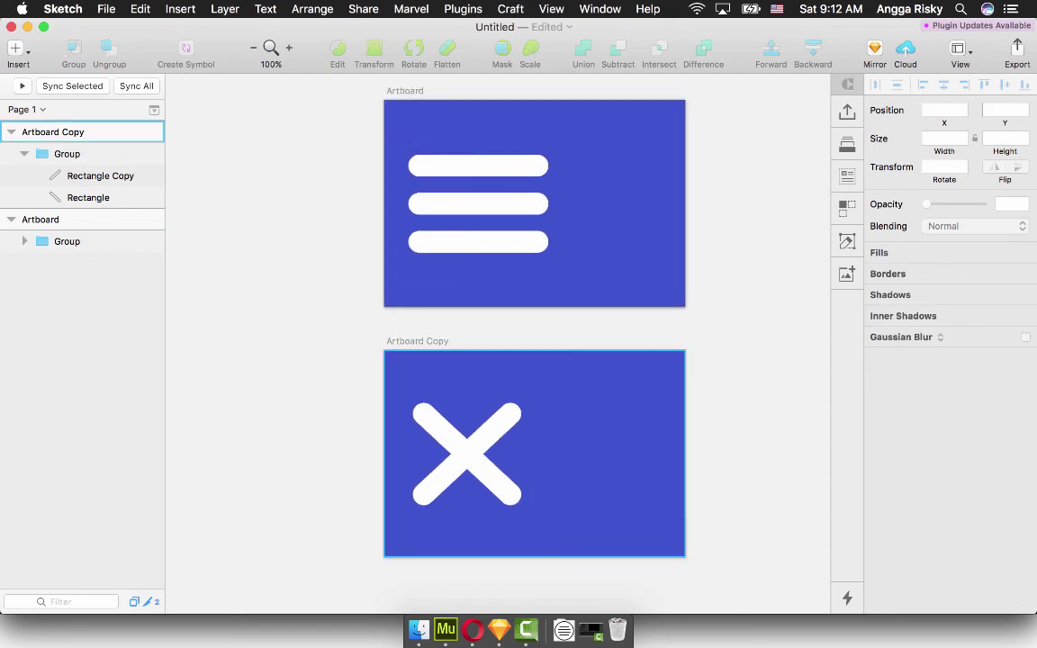
left_click(417, 341)
left_click(931, 601)
type("ac")
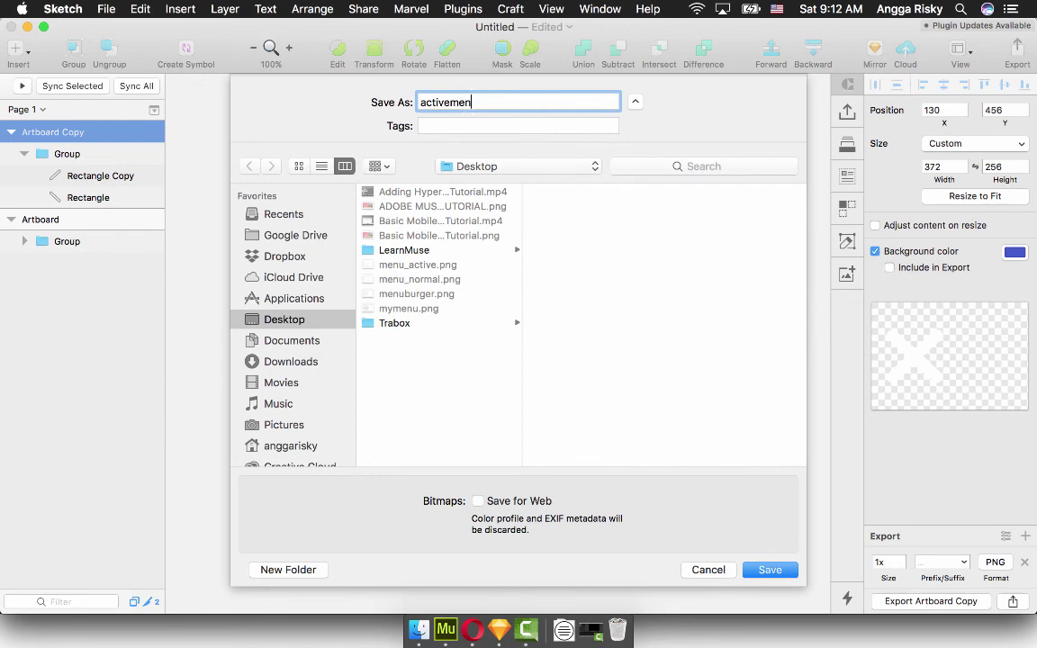
type("tivemen")
key("Return")
Switch to Adobe Muse and place activemenu.png from the Desktop folder onto the blank page area below the header.
left_click(445, 630)
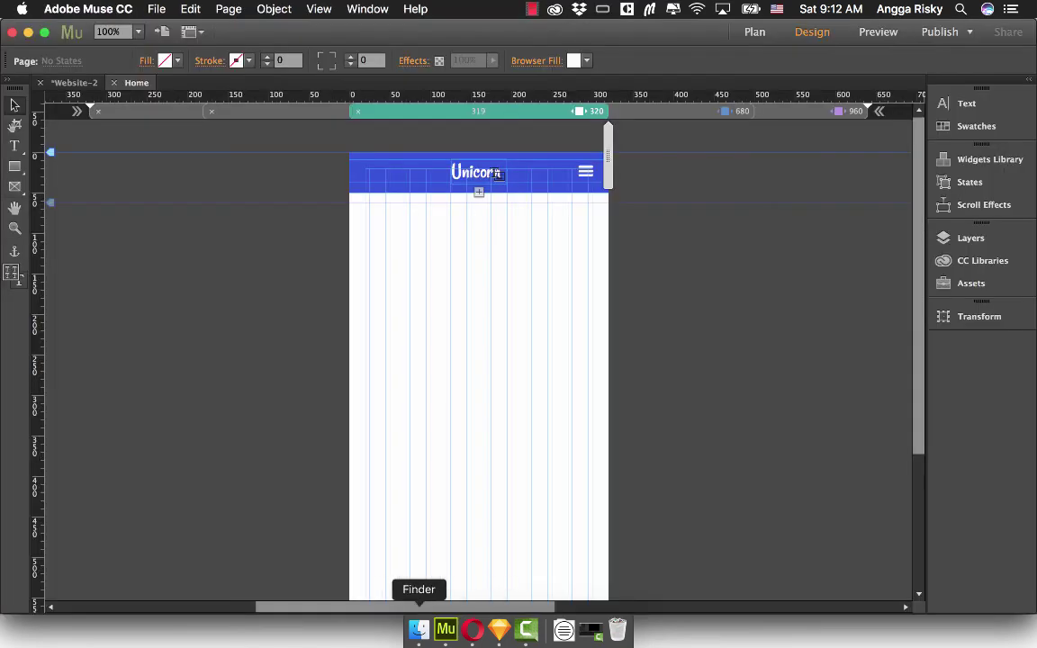
left_click(418, 631)
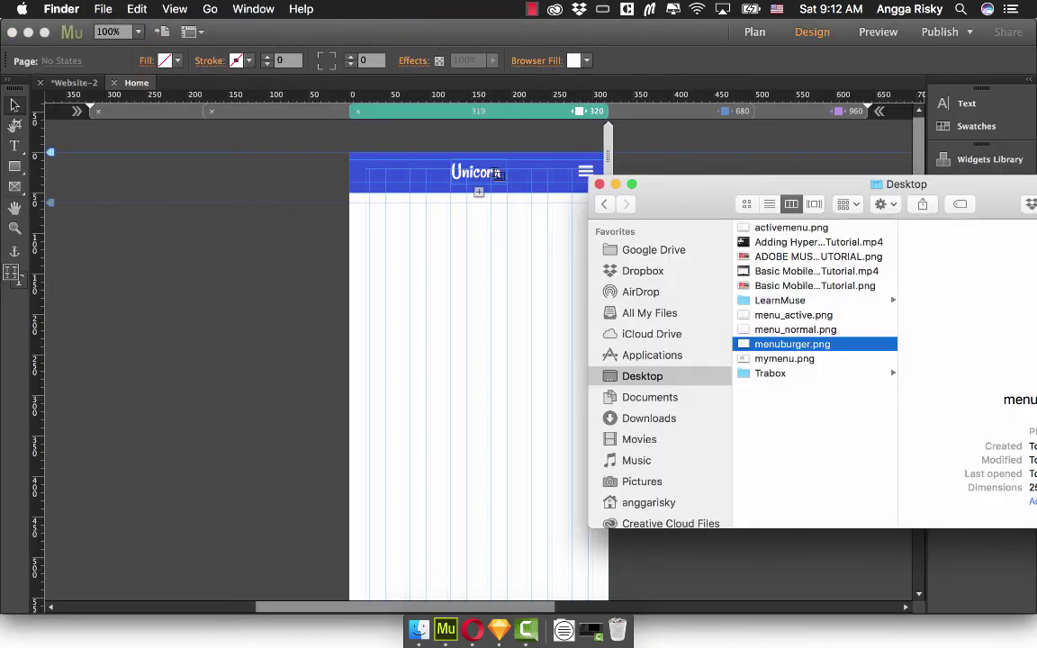
left_click(793, 315)
key("y")
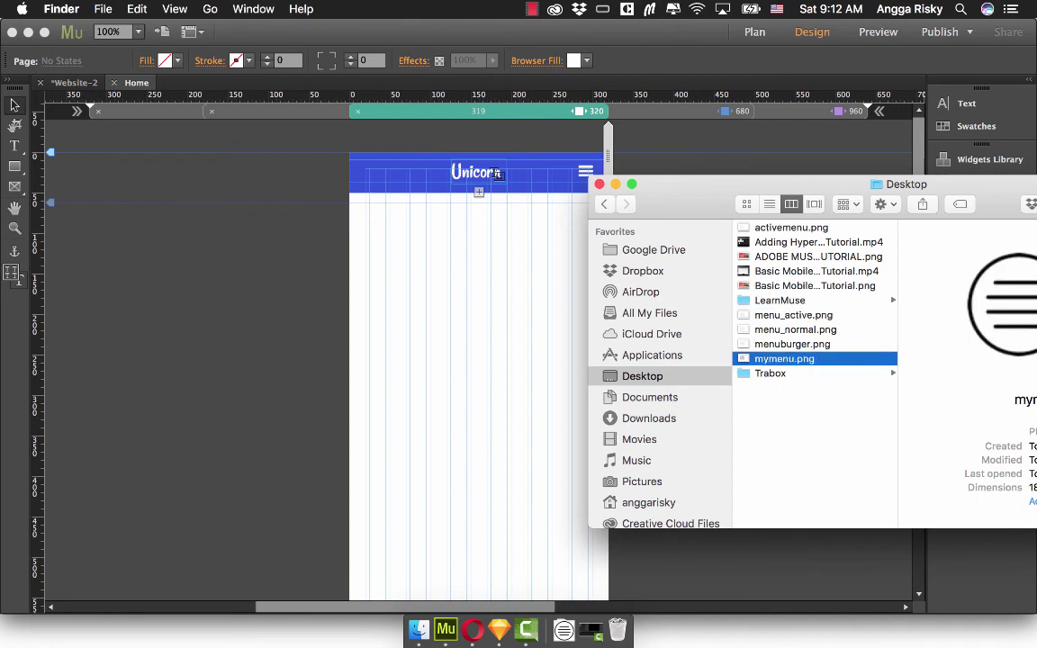
left_click_drag(791, 228, 478, 327)
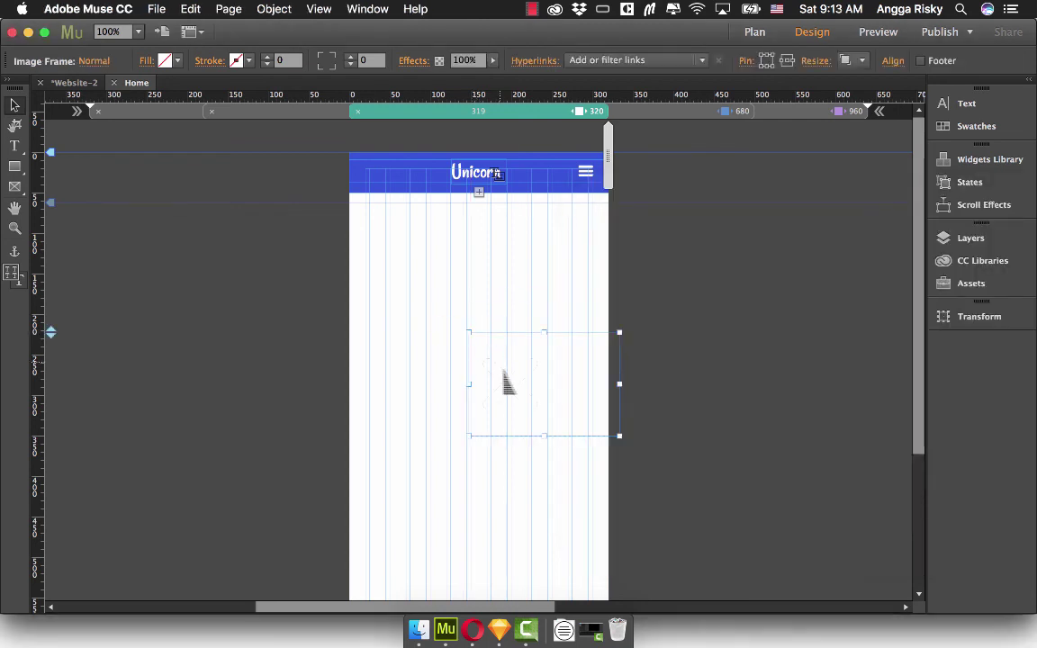
left_click_drag(505, 383, 465, 382)
Copy the placed X image and paste it as the background image of the header accordion label's Active state.
right_click(484, 382)
mouse_move(487, 380)
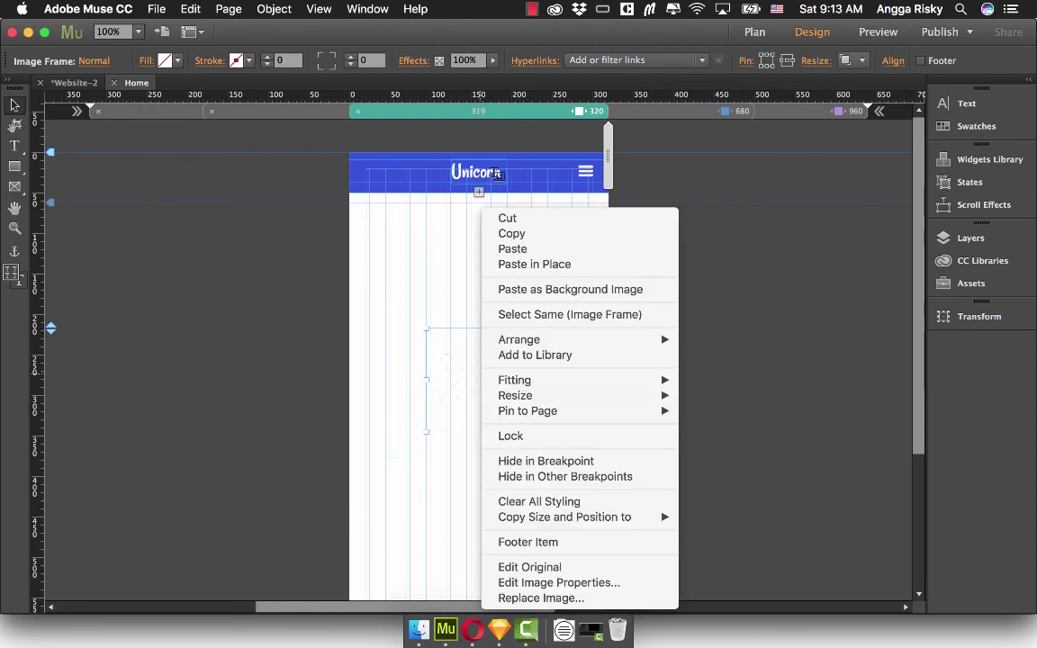
left_click(511, 233)
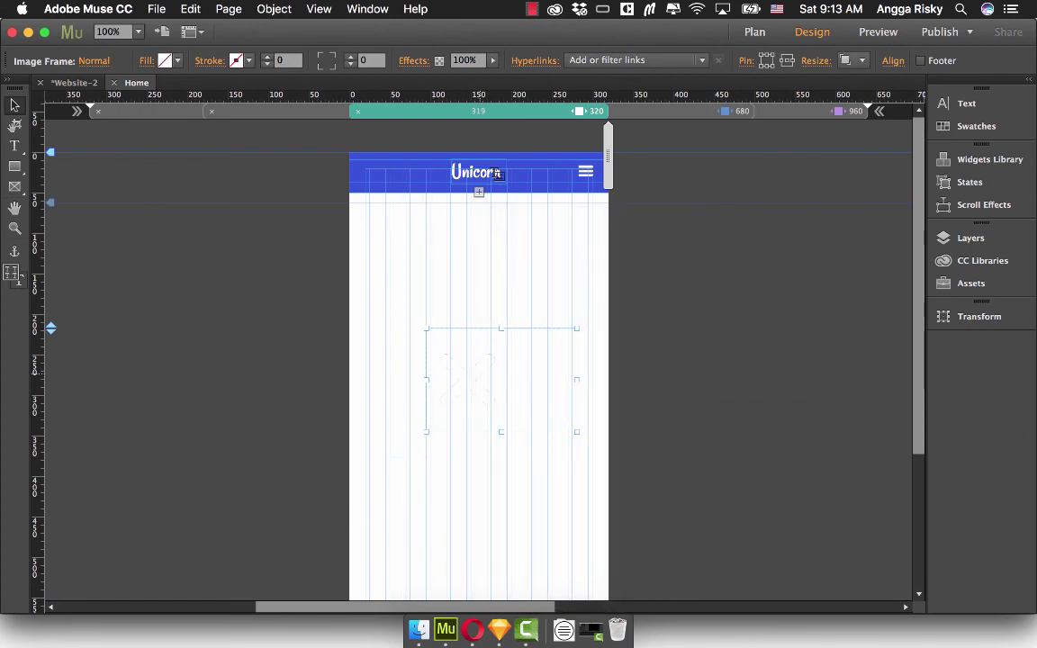
left_click(594, 180)
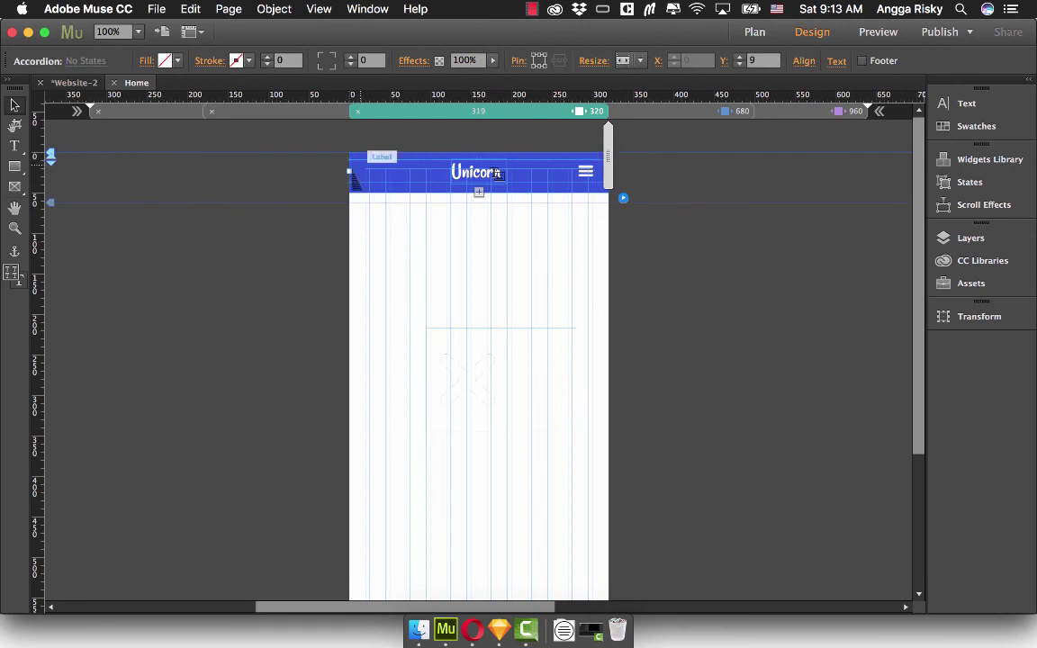
left_click(364, 180)
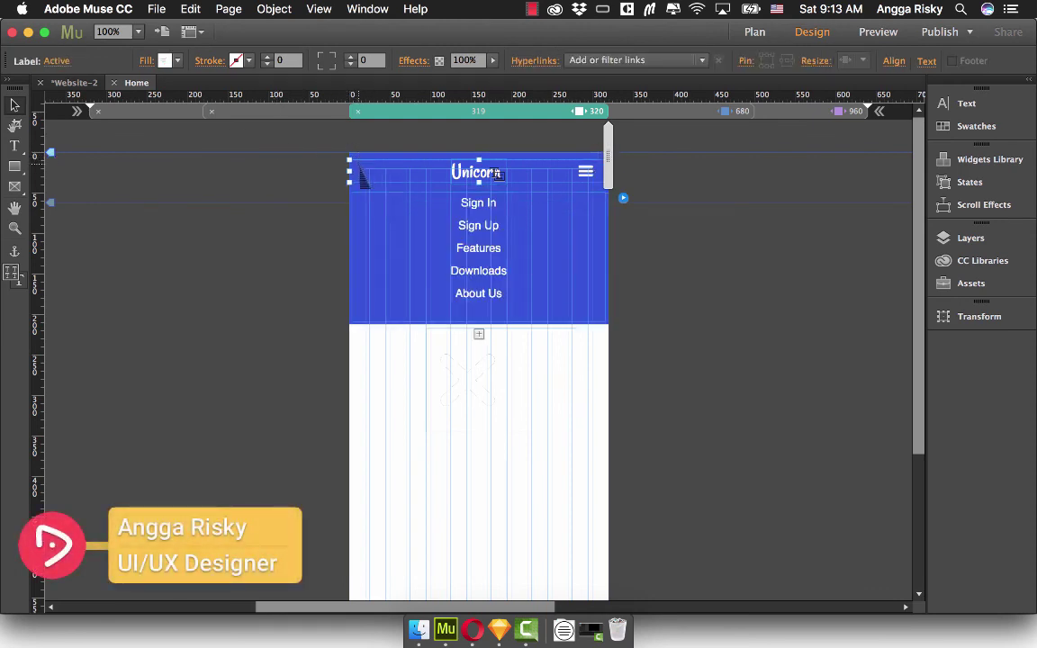
right_click(360, 167)
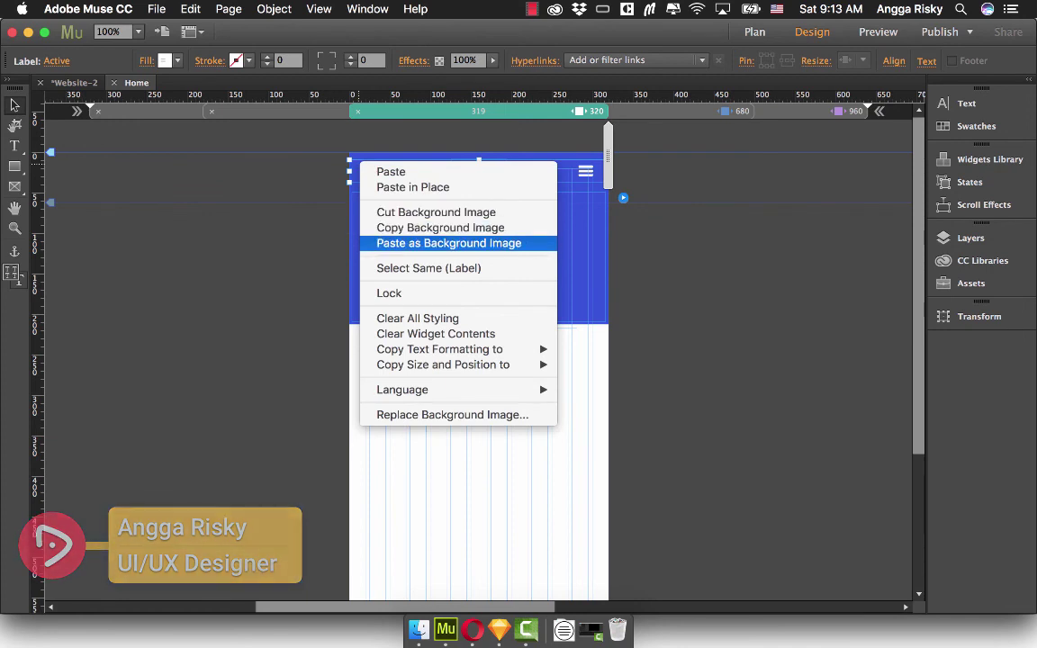
left_click(448, 243)
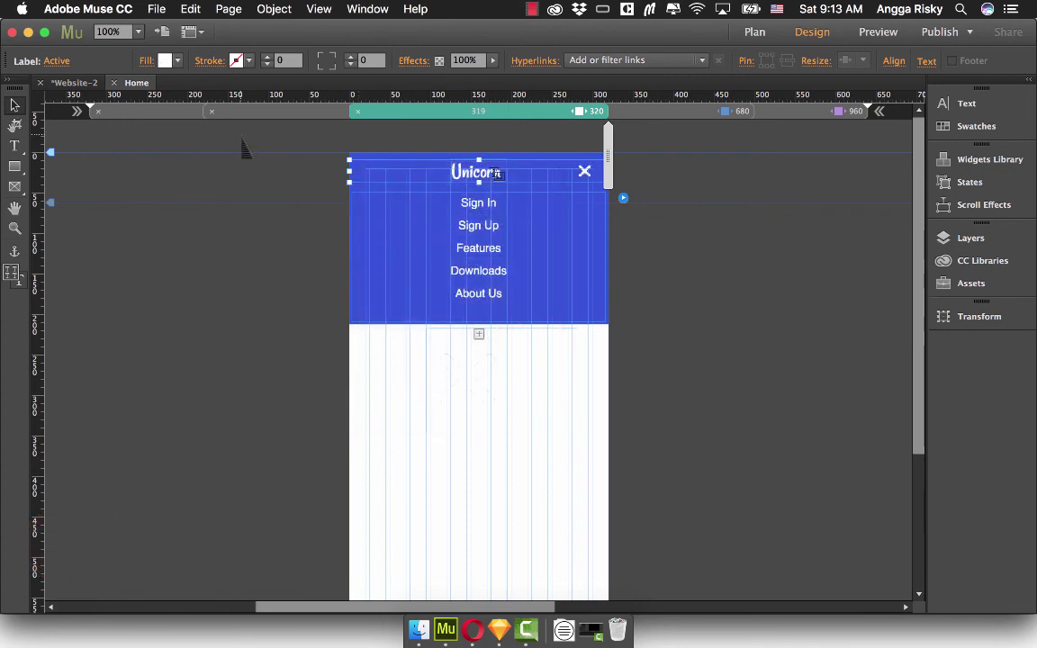
Toggle the accordion to check its icons and delete the loose X image from the page.
left_click(359, 173)
left_click(360, 172)
left_click(359, 173)
double_click(359, 171)
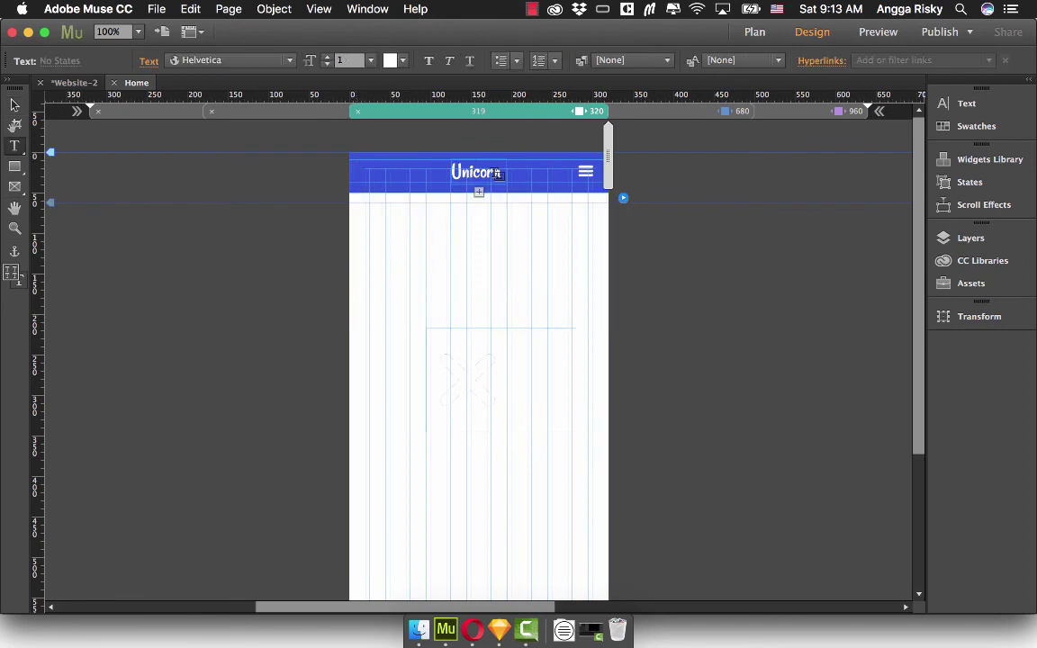
left_click(15, 104)
left_click(267, 340)
left_click(498, 400)
left_click(287, 302)
left_click(364, 180)
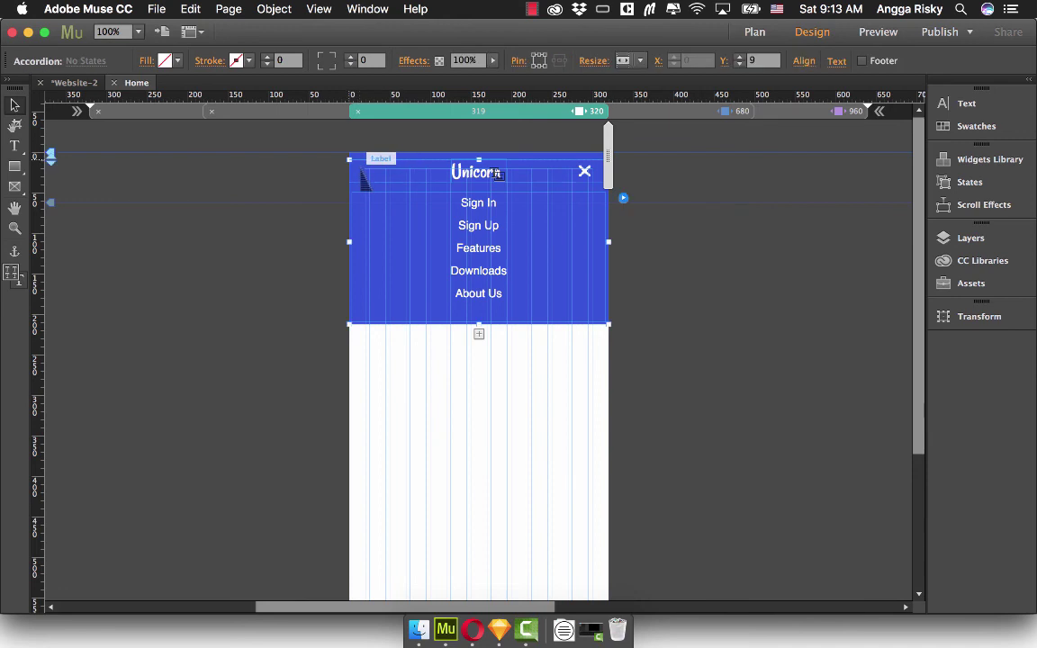
left_click(252, 270)
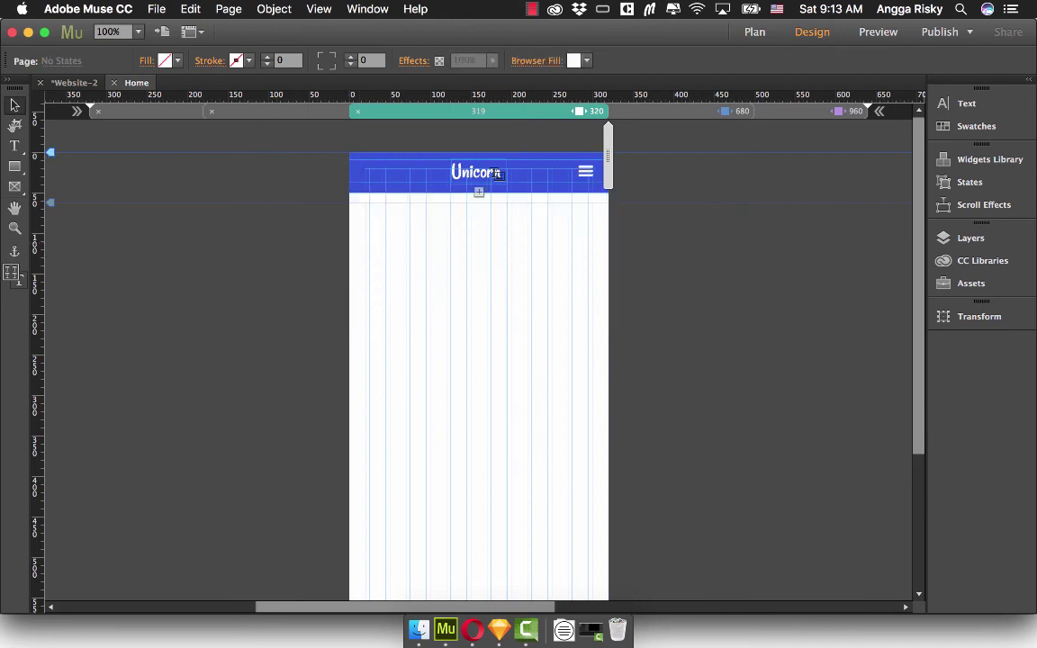
Preview the page in the Opera browser, closing the older preview tabs, and inspect it at 320 px width.
left_click(157, 9)
left_click(218, 283)
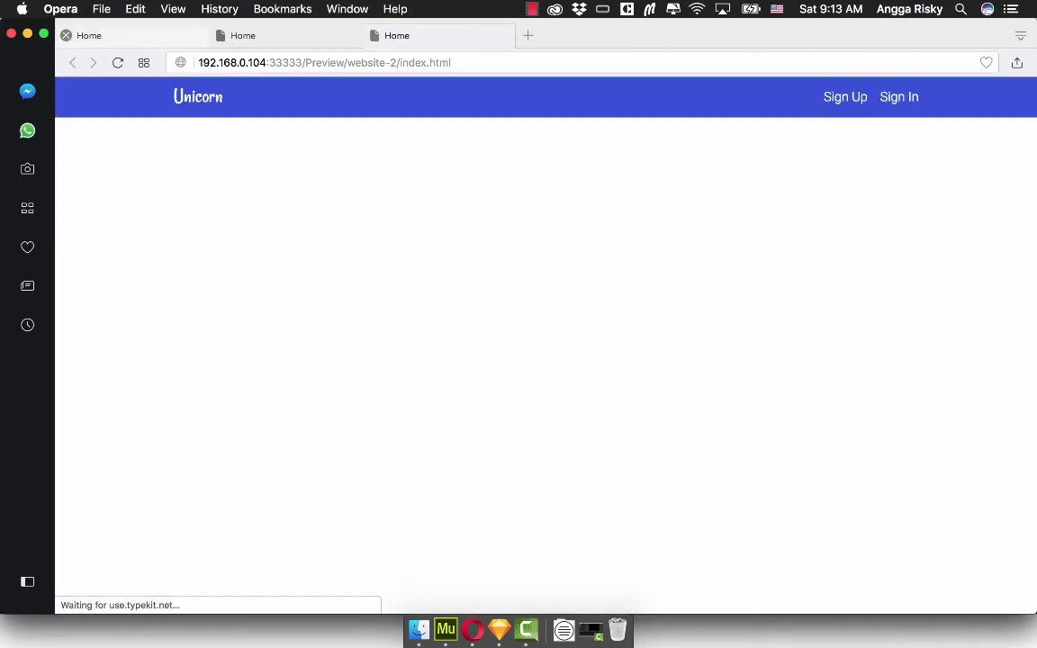
left_click(66, 36)
left_click(65, 36)
right_click(377, 230)
left_click(436, 443)
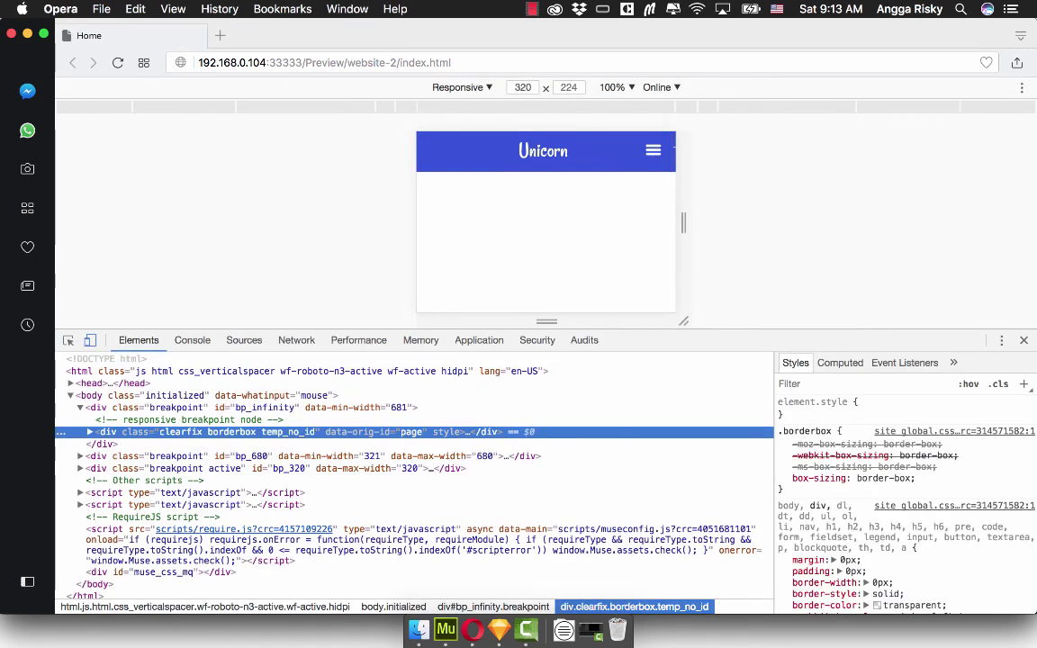
Open and close the burger menu repeatedly in the preview to check the icon swap and the menu's expansion.
left_click(652, 151)
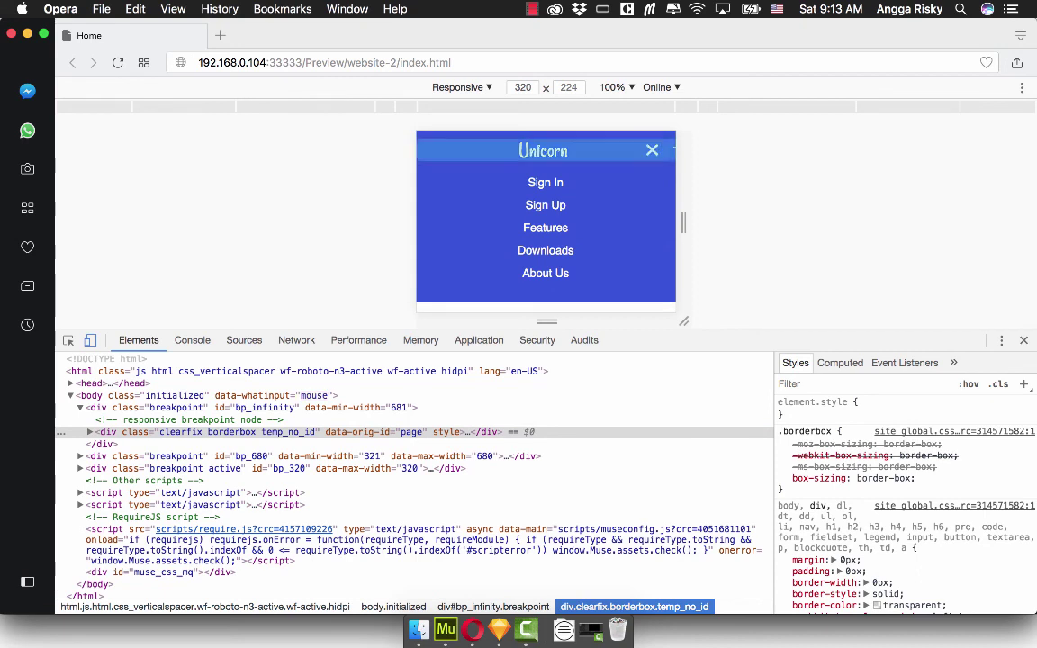
left_click(653, 151)
left_click(652, 150)
left_click(652, 150)
left_click(653, 150)
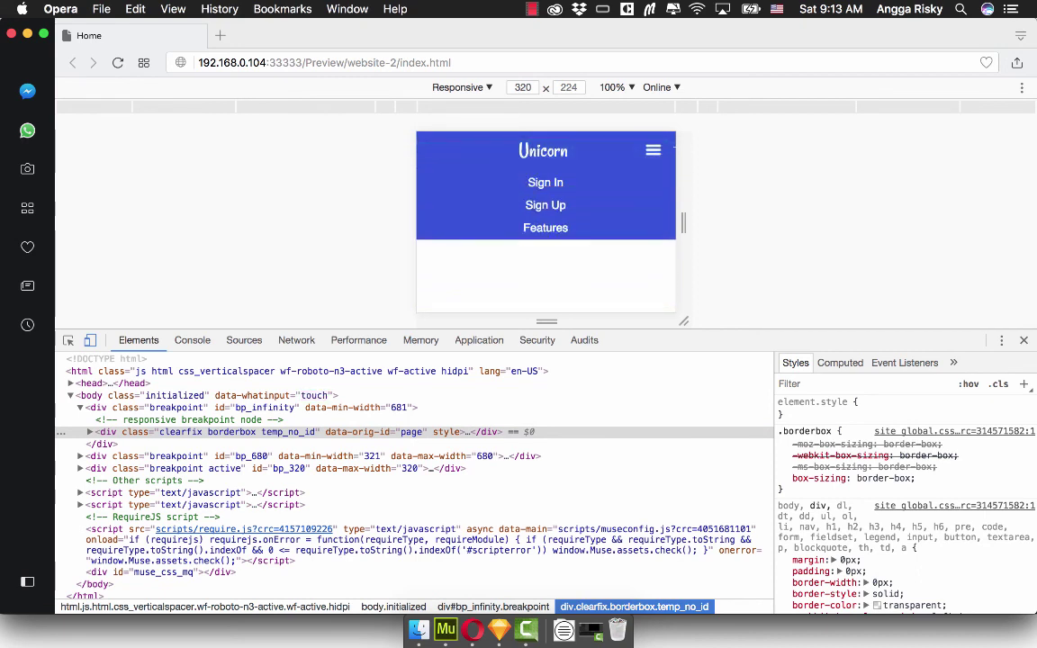
left_click(653, 151)
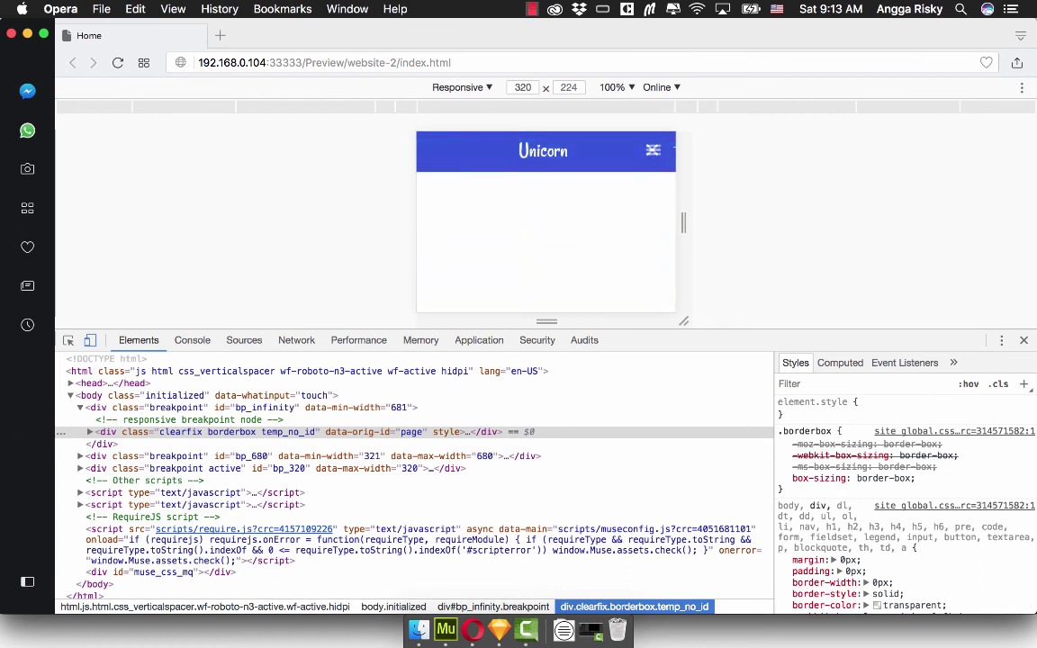
left_click(653, 150)
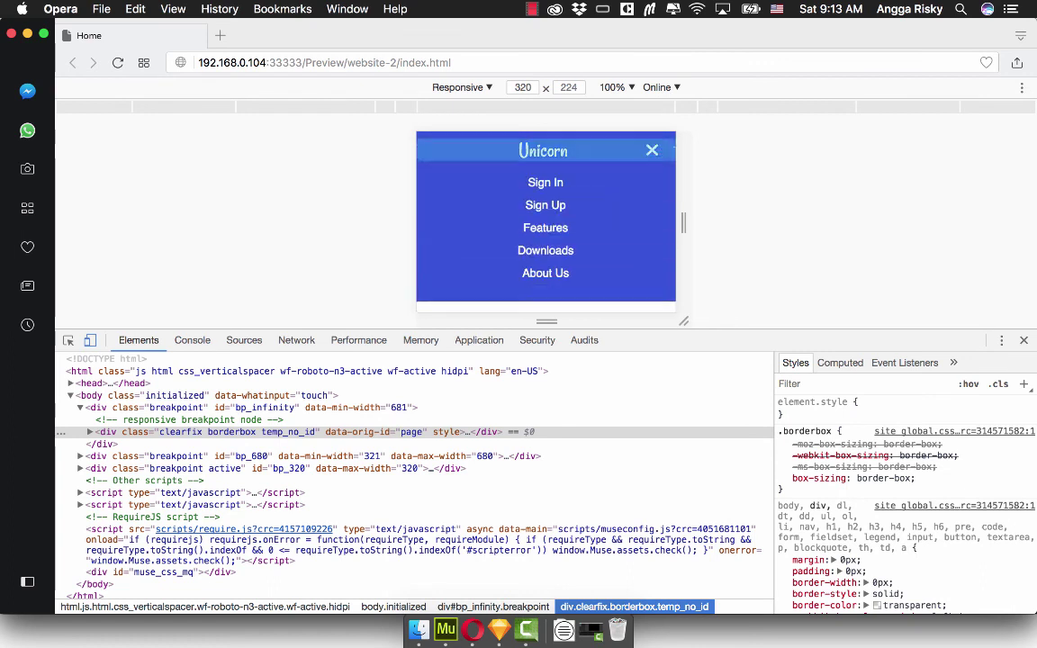
left_click(652, 150)
left_click(653, 150)
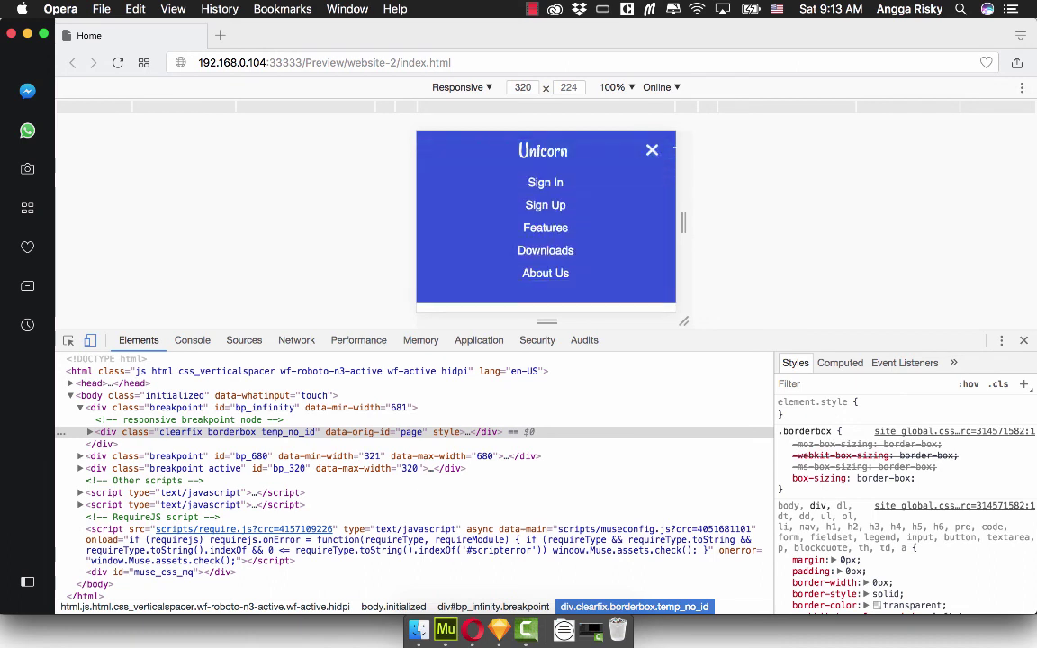
left_click(653, 150)
left_click(652, 151)
left_click(653, 150)
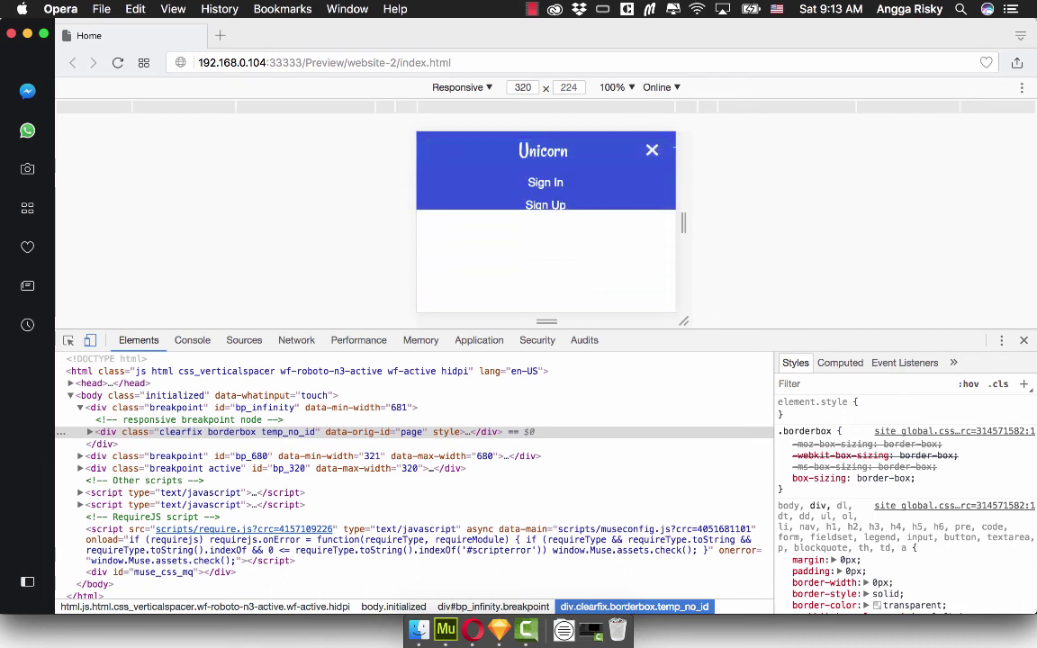